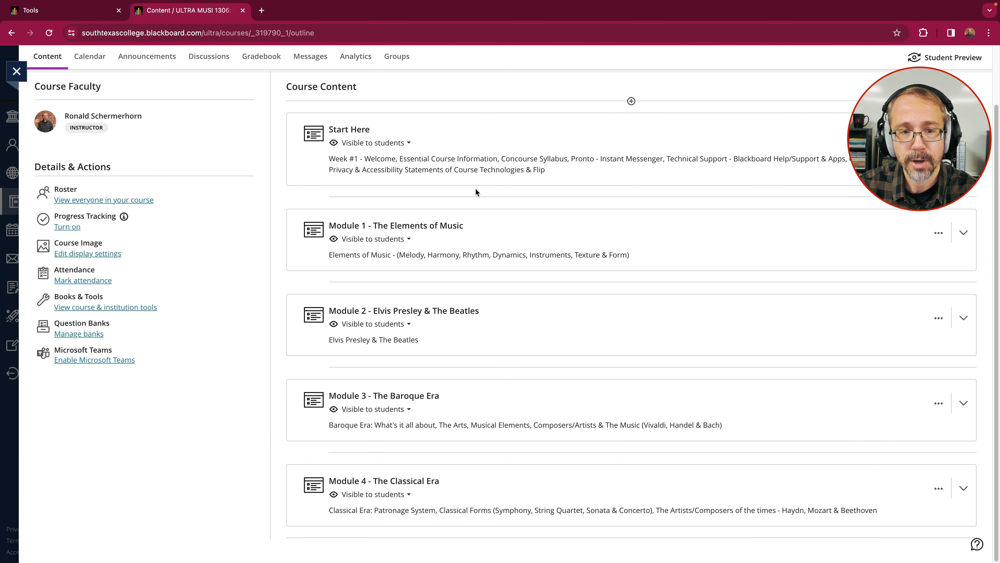
# Step: Expand the Start Here module and review its Welcome document, including the bio/profile picture placeholder, then close the document
pyautogui.scroll(3, 497, 188)
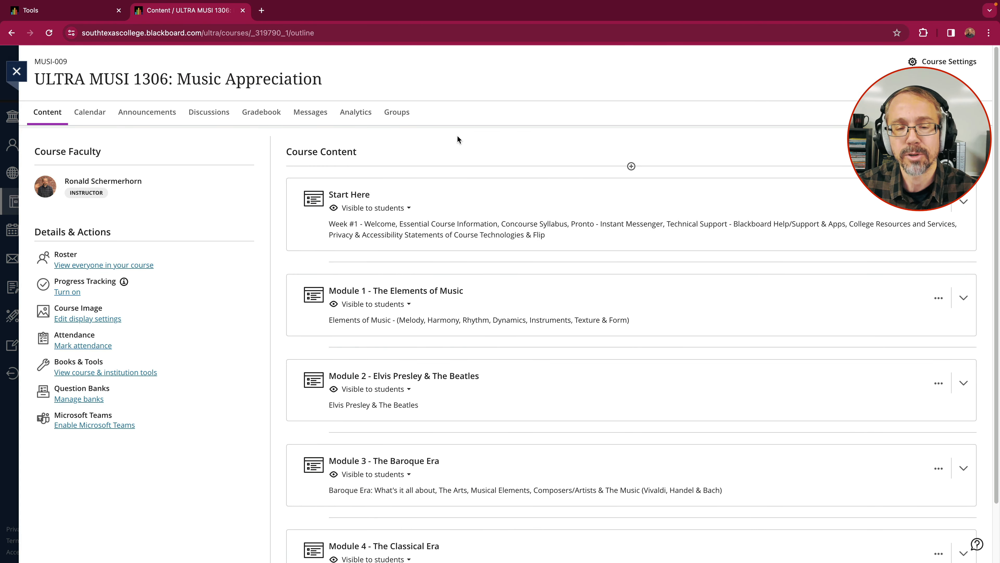
pyautogui.scroll(-2, 457, 136)
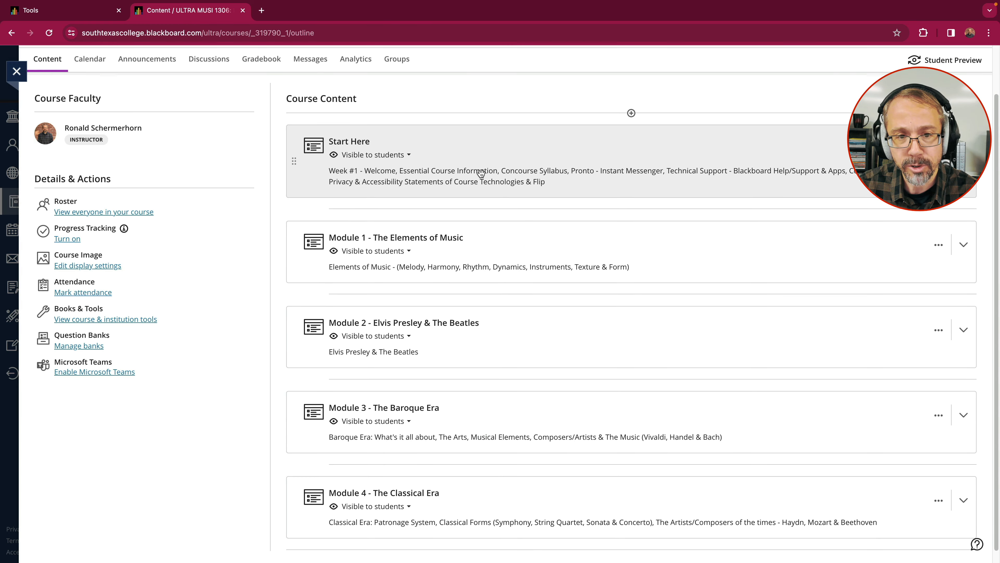
pyautogui.click(355, 143)
pyautogui.scroll(-1, 444, 185)
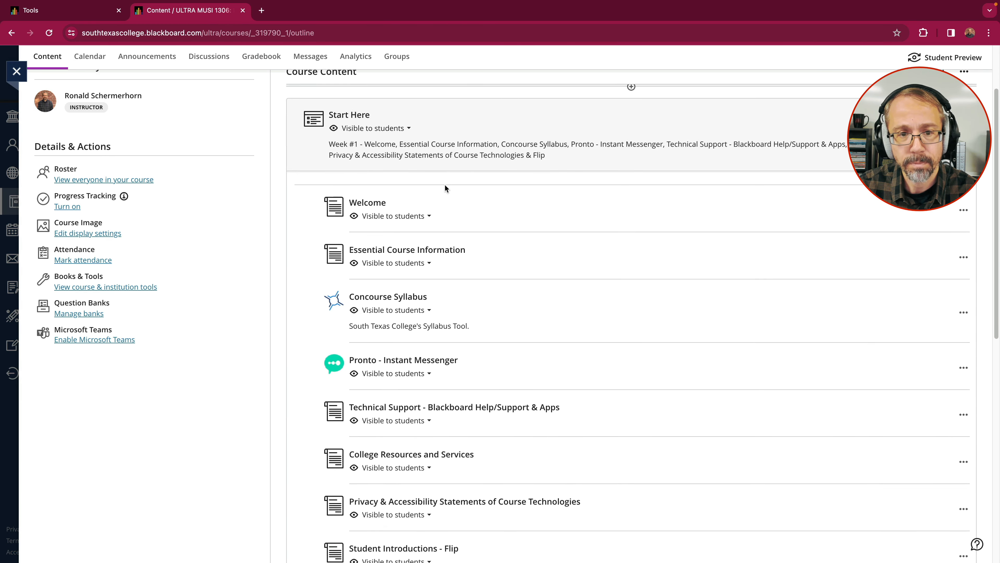
pyautogui.click(366, 203)
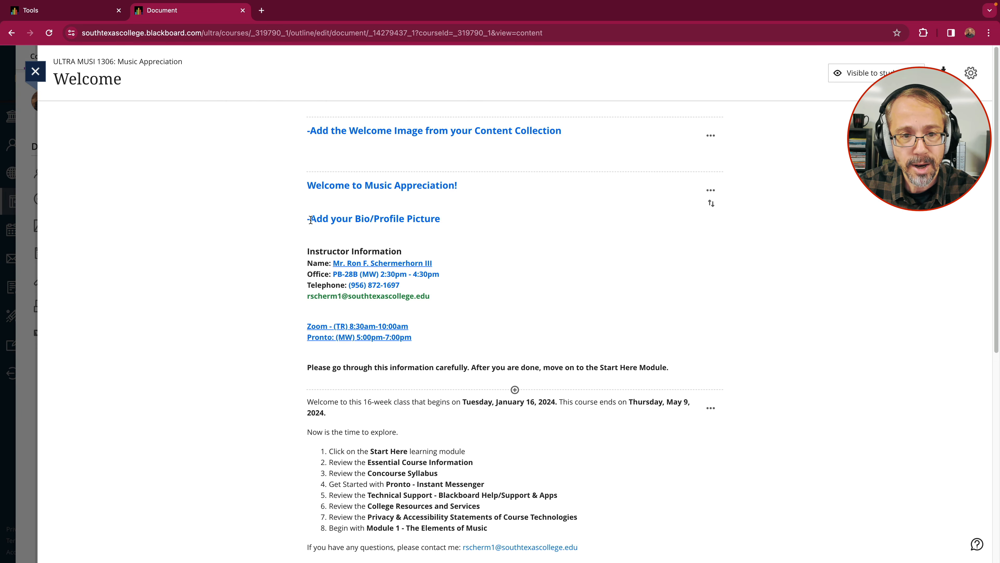
pyautogui.moveTo(444, 218); pyautogui.dragTo(343, 221)
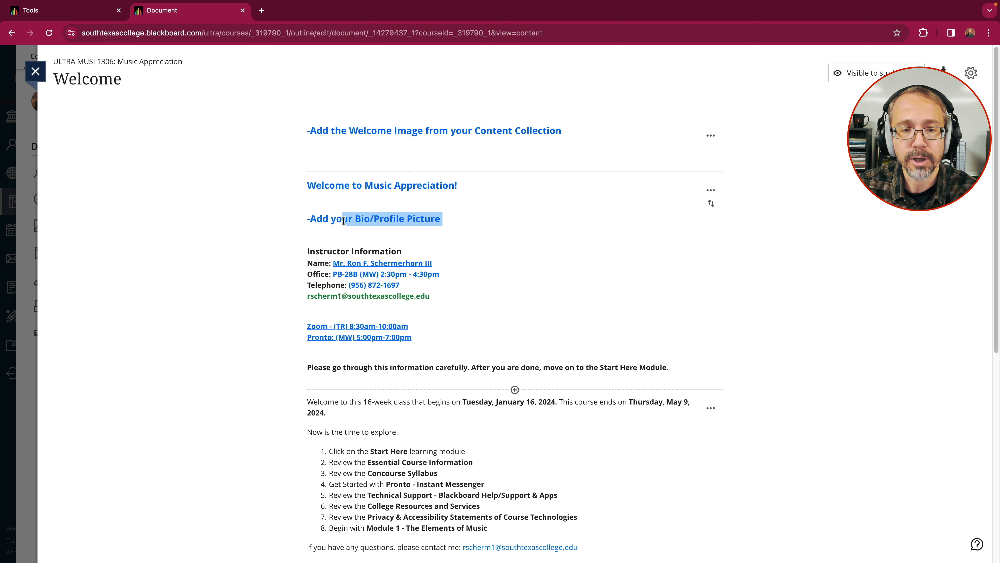
pyautogui.click(468, 215)
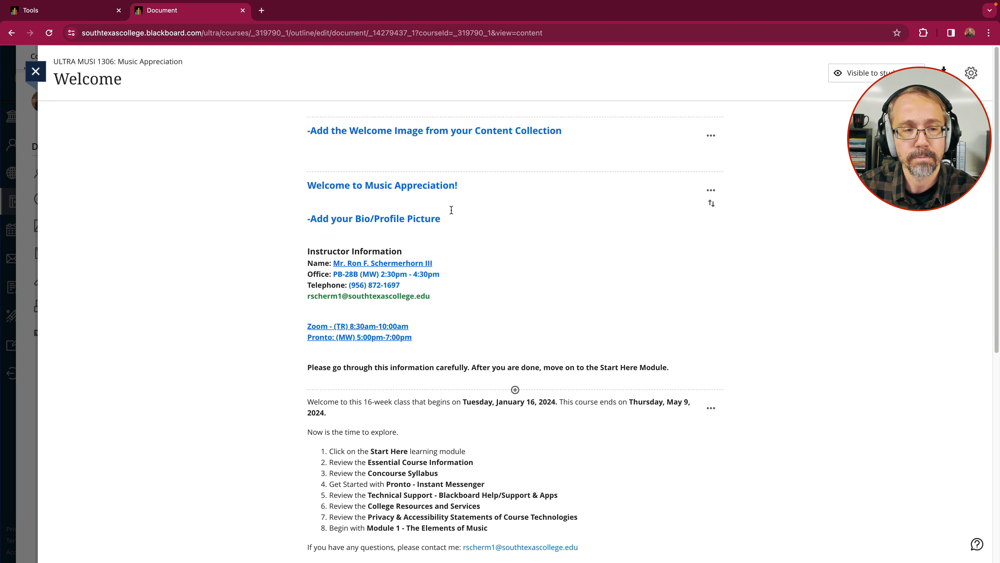
pyautogui.click(35, 71)
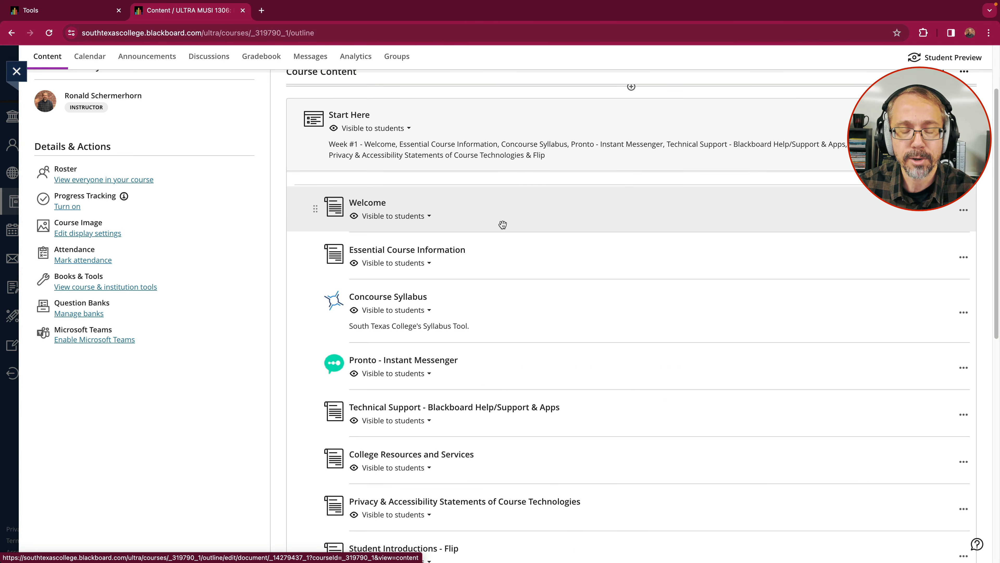
# Step: View the banner in the Technical Support - Blackboard Help/Support & Apps document of the Start Here module and close the document
pyautogui.scroll(-2, 529, 227)
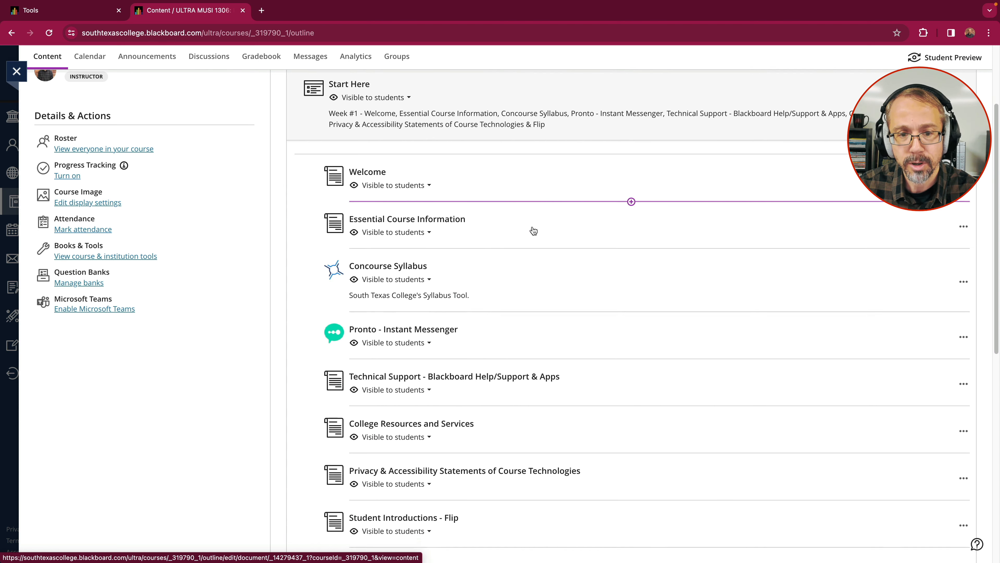
pyautogui.scroll(-1, 532, 227)
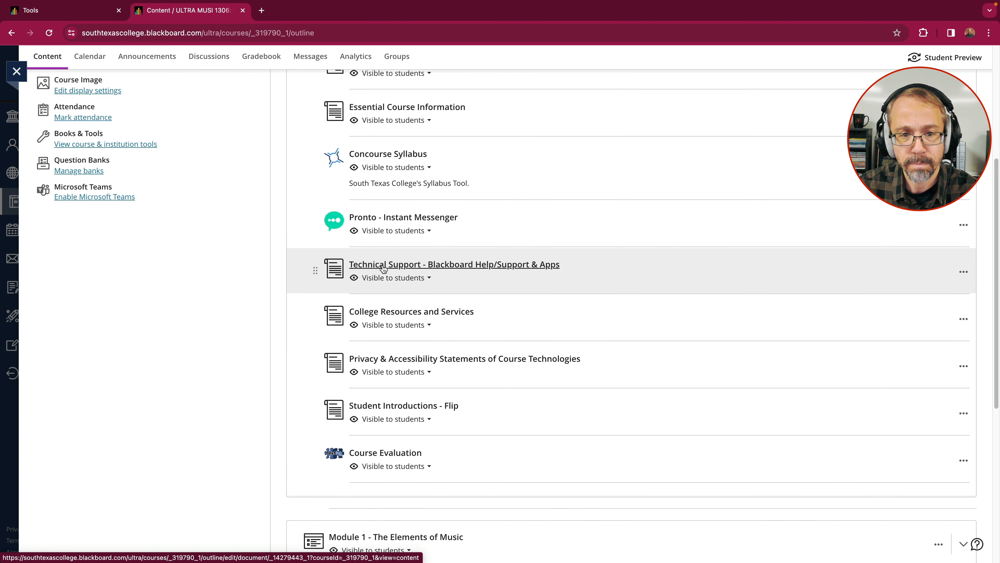
pyautogui.click(402, 264)
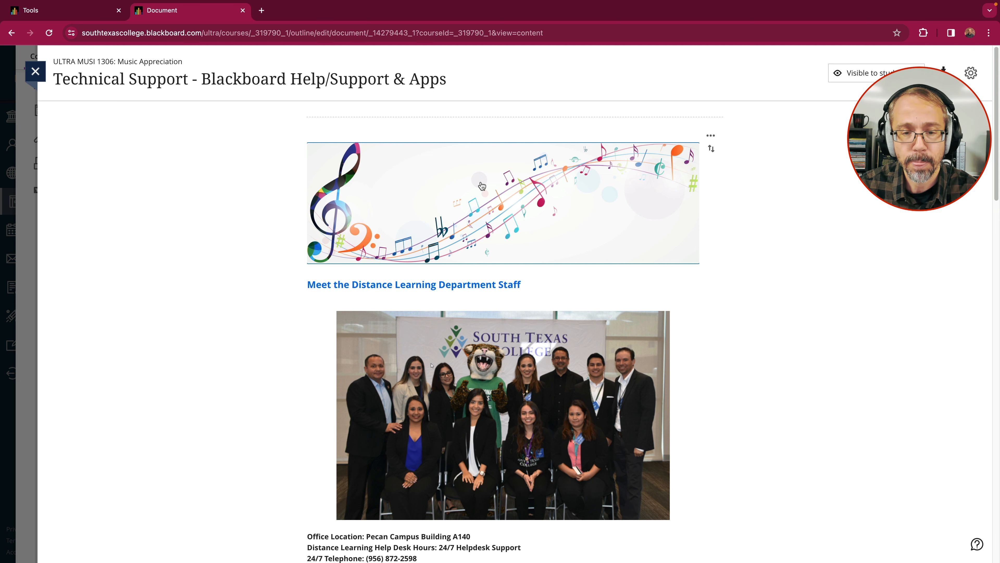
pyautogui.scroll(-2, 465, 191)
pyautogui.scroll(2, 490, 194)
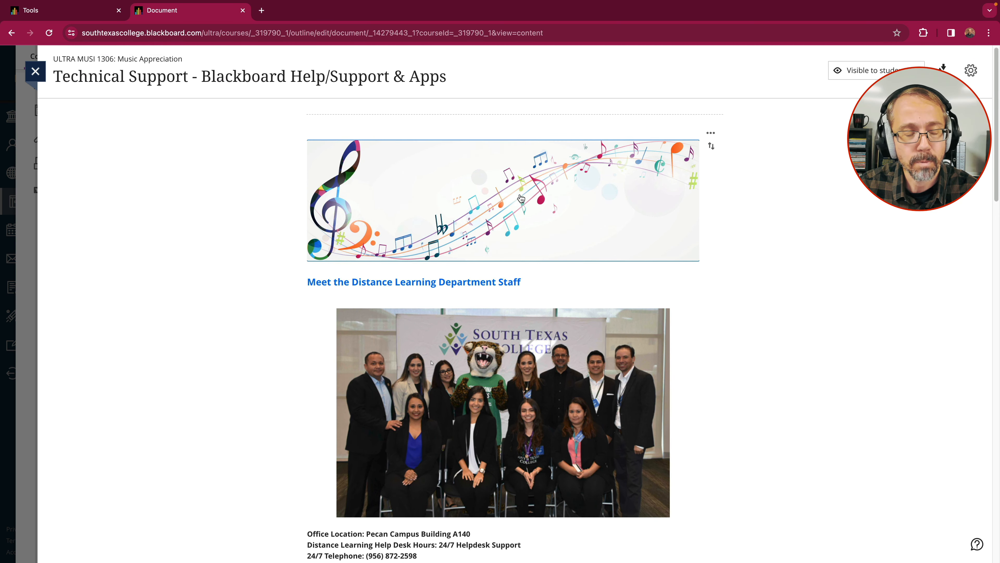
pyautogui.click(35, 71)
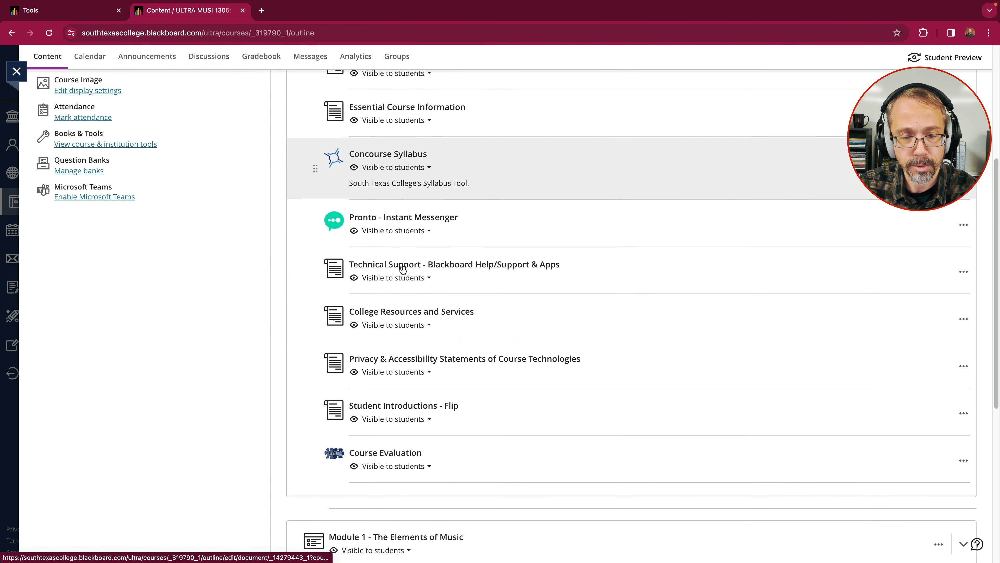
# Step: View the College Resources and Services and the Privacy & Accessibility Statements of Course Technologies documents, closing each one
pyautogui.scroll(-1, 433, 311)
pyautogui.click(416, 304)
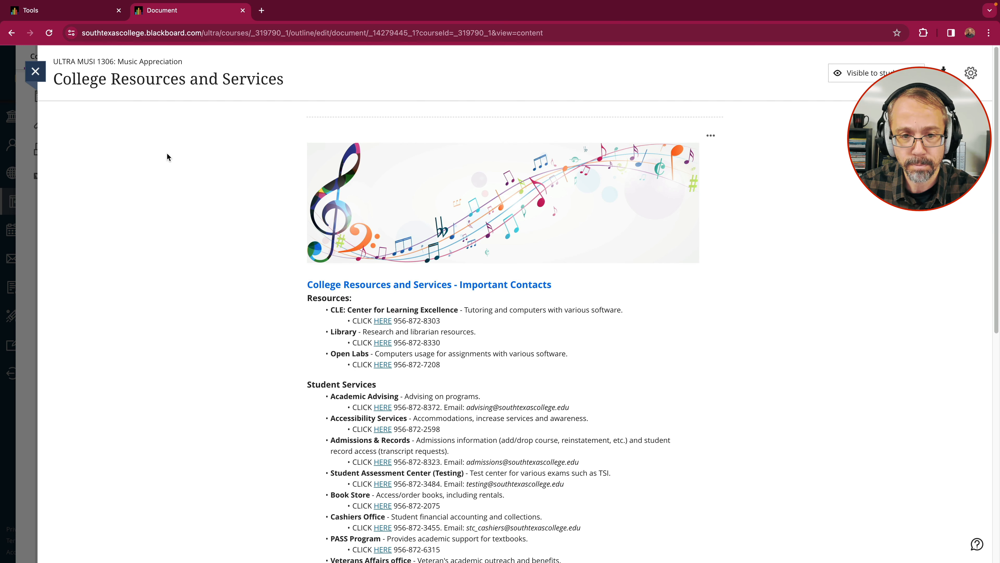
pyautogui.click(35, 73)
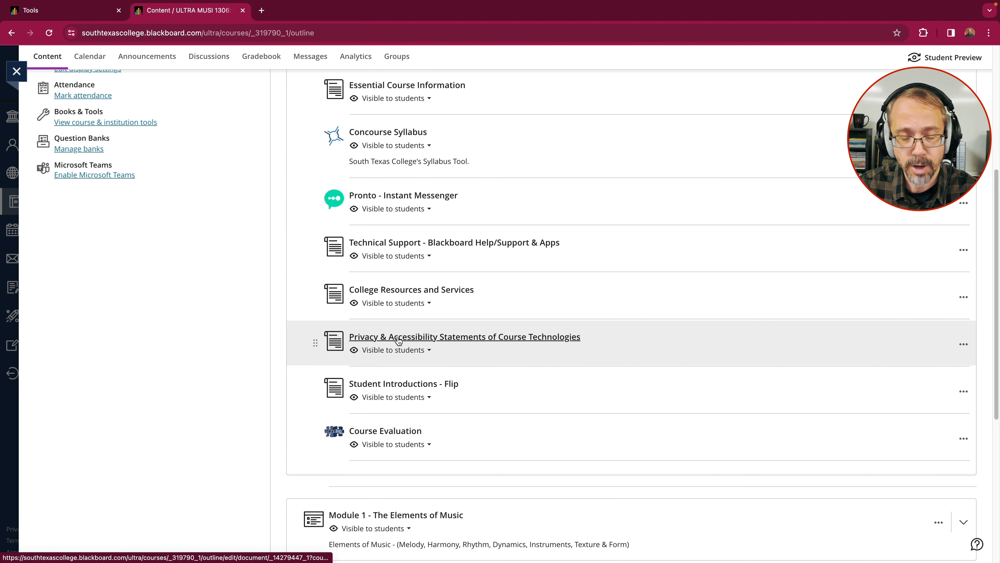
pyautogui.click(399, 337)
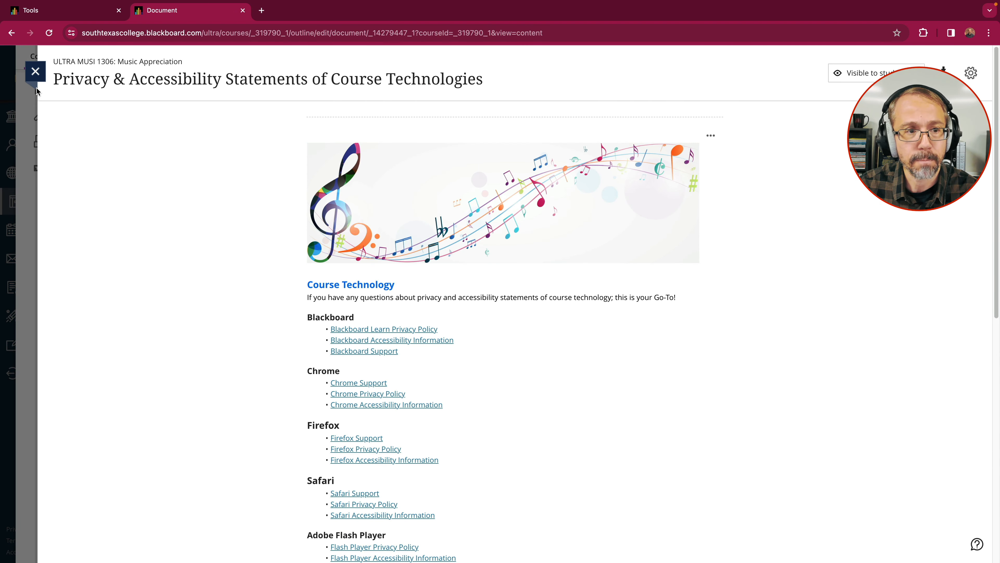
pyautogui.click(35, 71)
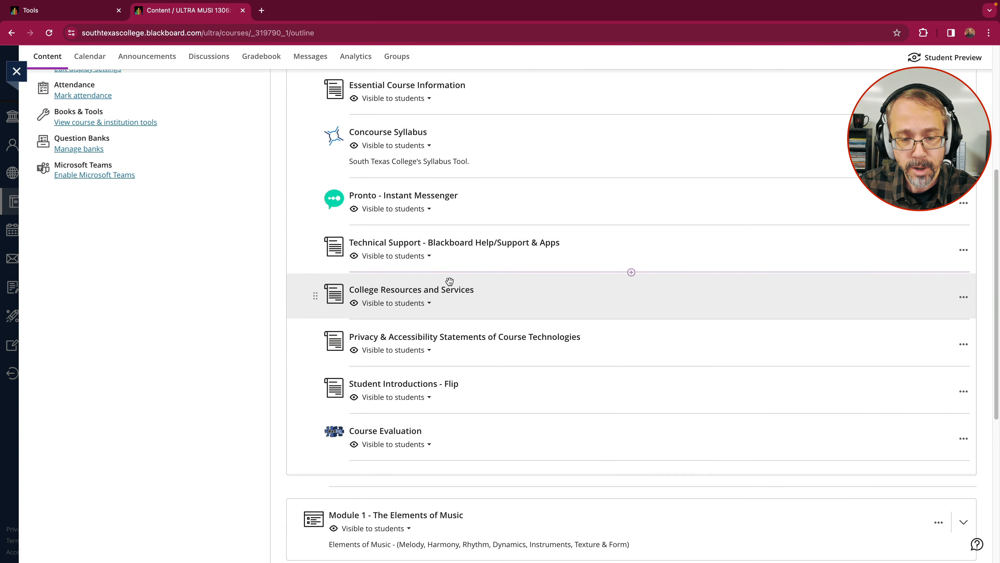
# Step: View the Music & Video Journal #4 assignment in the Week #5 folder of Module 1 - The Elements of Music and close it
pyautogui.scroll(-5, 487, 308)
pyautogui.scroll(-2, 488, 308)
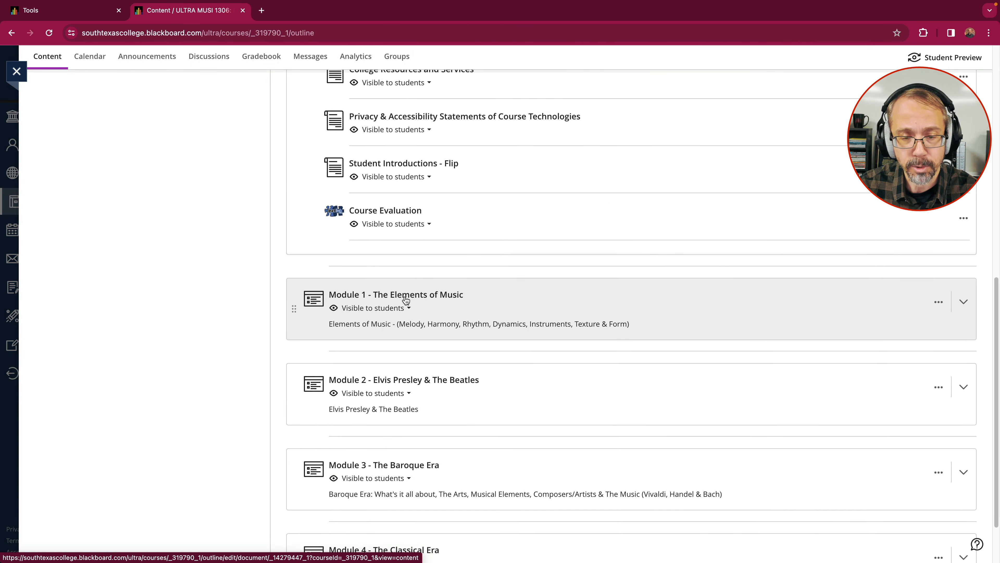
pyautogui.click(406, 299)
pyautogui.scroll(-1, 477, 313)
pyautogui.scroll(-3, 477, 314)
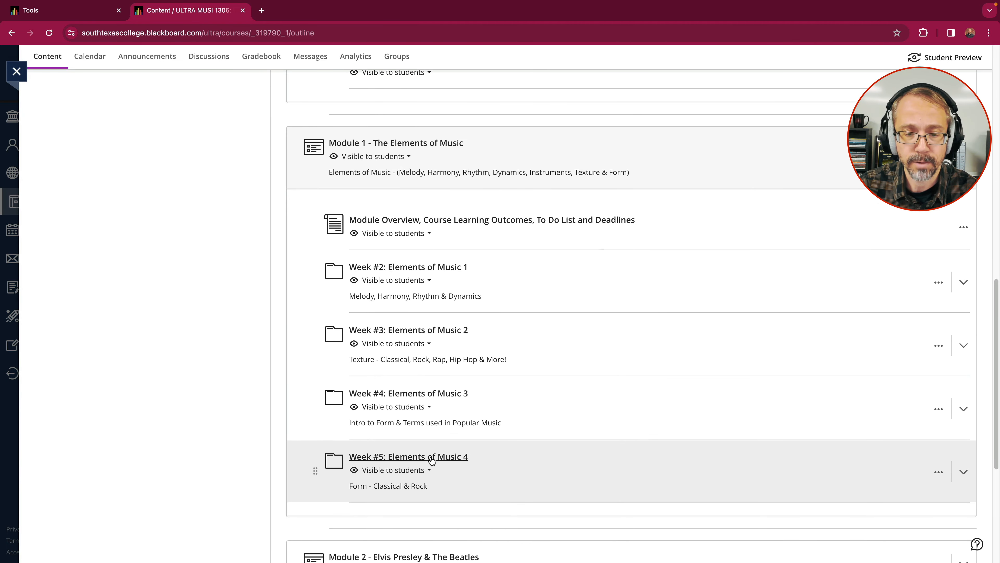
pyautogui.click(432, 461)
pyautogui.scroll(-4, 558, 306)
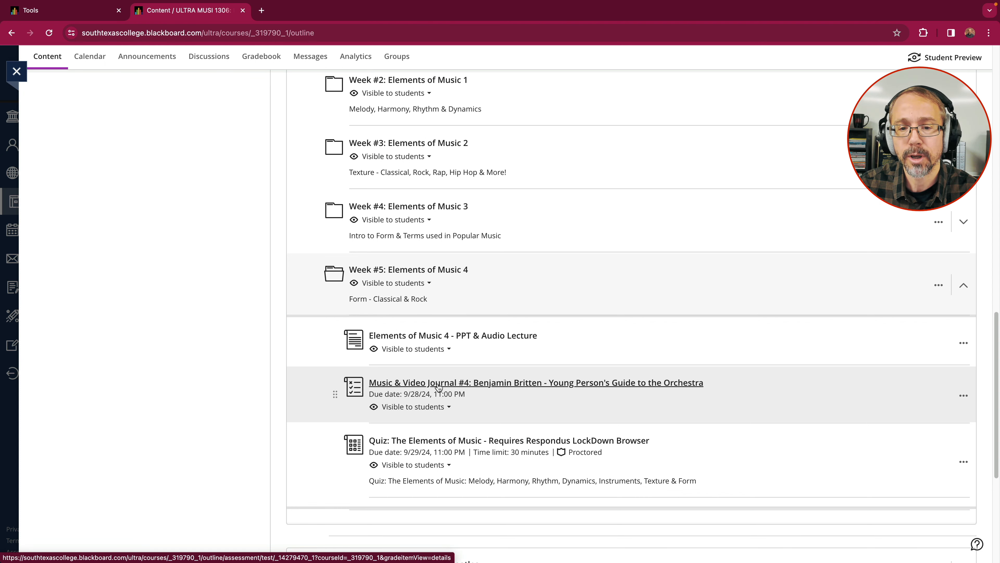
pyautogui.click(438, 384)
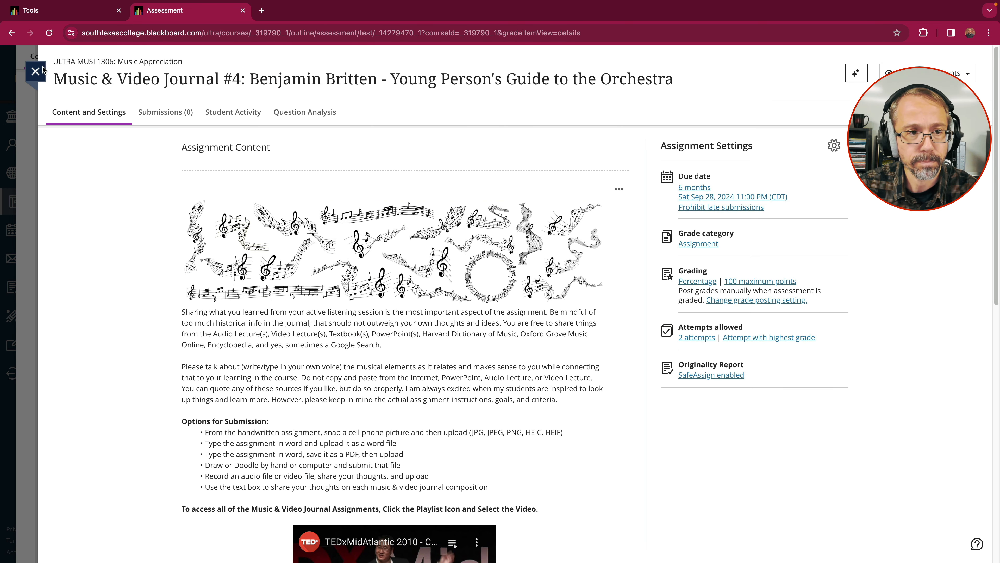
pyautogui.click(34, 72)
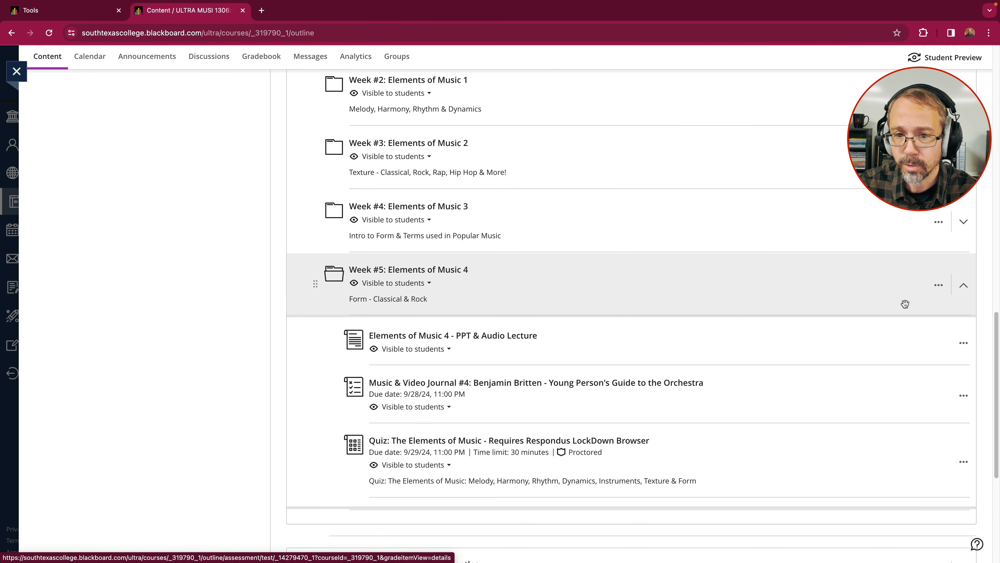
# Step: Collapse the Week #5 folder, Module 1 - The Elements of Music and the Start Here module in the course content
pyautogui.click(962, 286)
pyautogui.scroll(6, 760, 290)
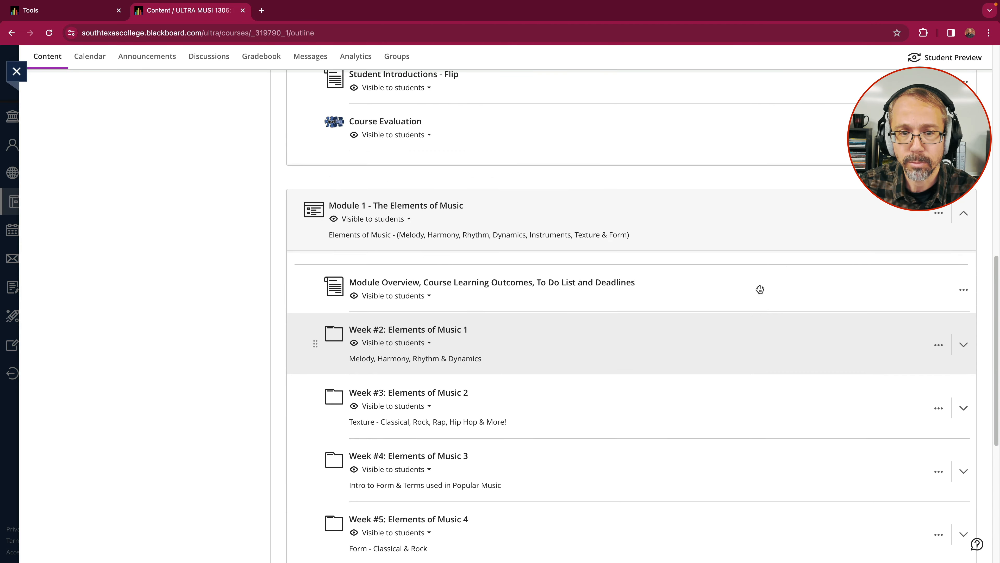
pyautogui.click(963, 215)
pyautogui.scroll(7, 786, 299)
pyautogui.scroll(4, 788, 300)
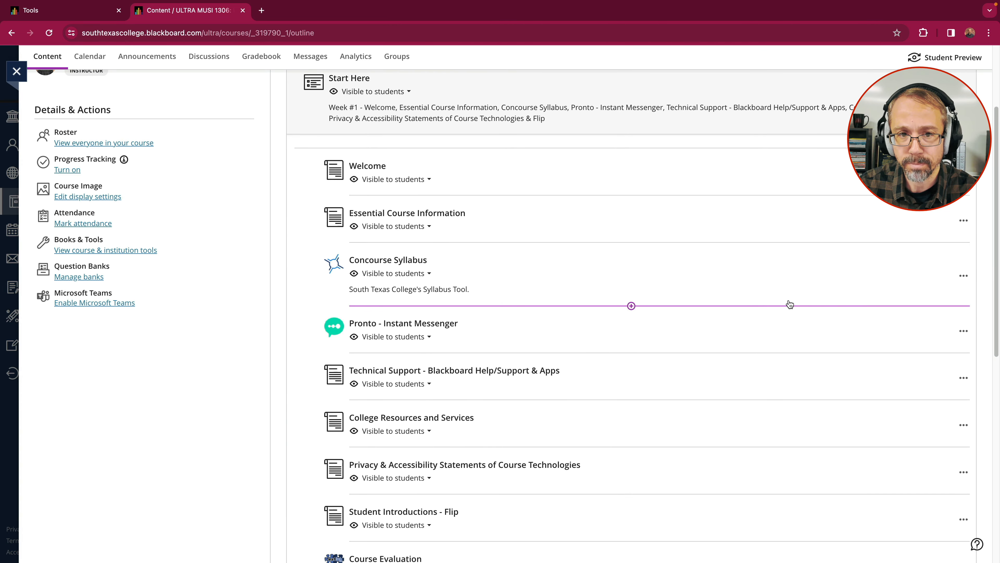
pyautogui.scroll(3, 790, 303)
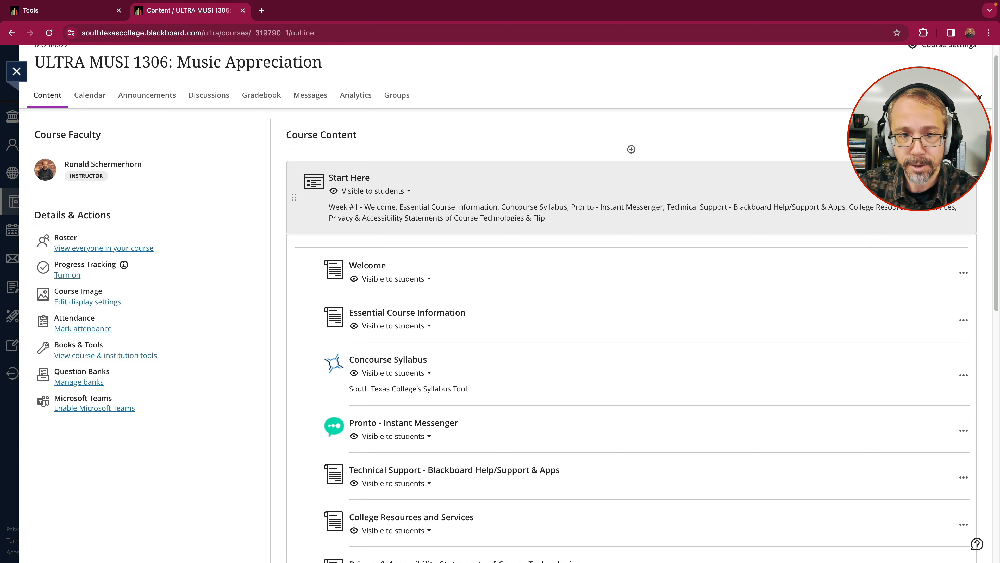
pyautogui.click(963, 184)
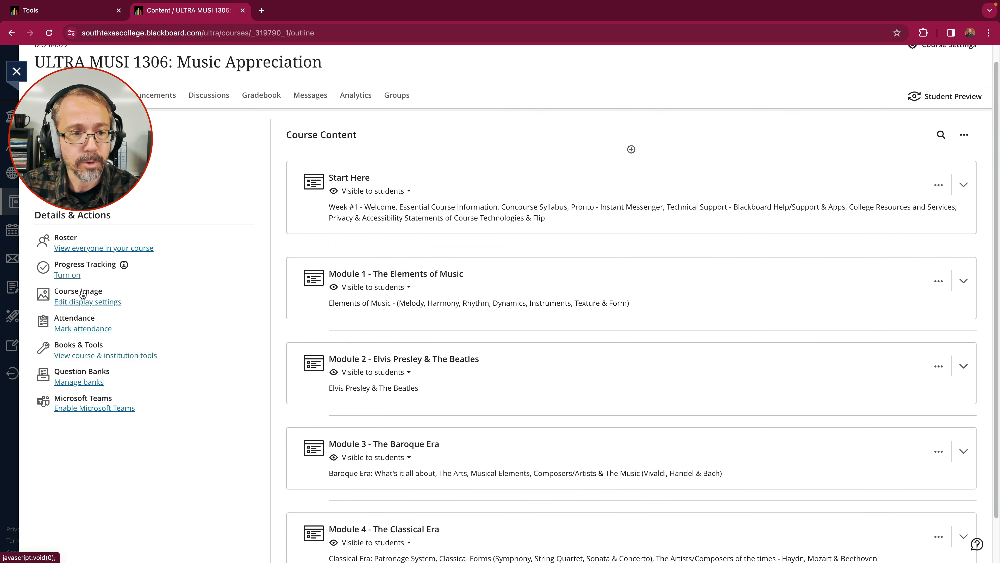
# Step: Upload !-Course-Banner.jpeg from the device as the new course image and continue to its cropping stage
pyautogui.click(89, 303)
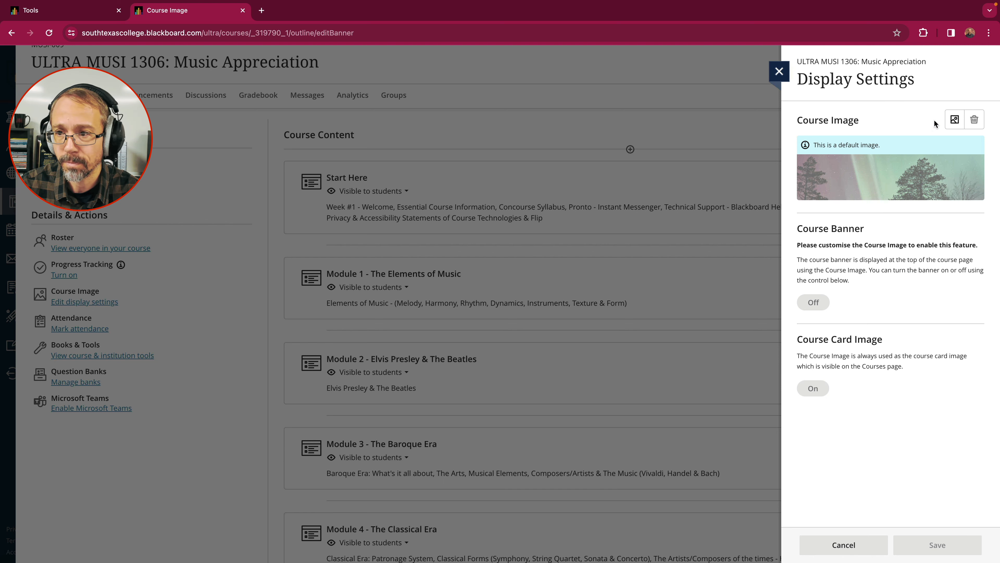
pyautogui.click(954, 120)
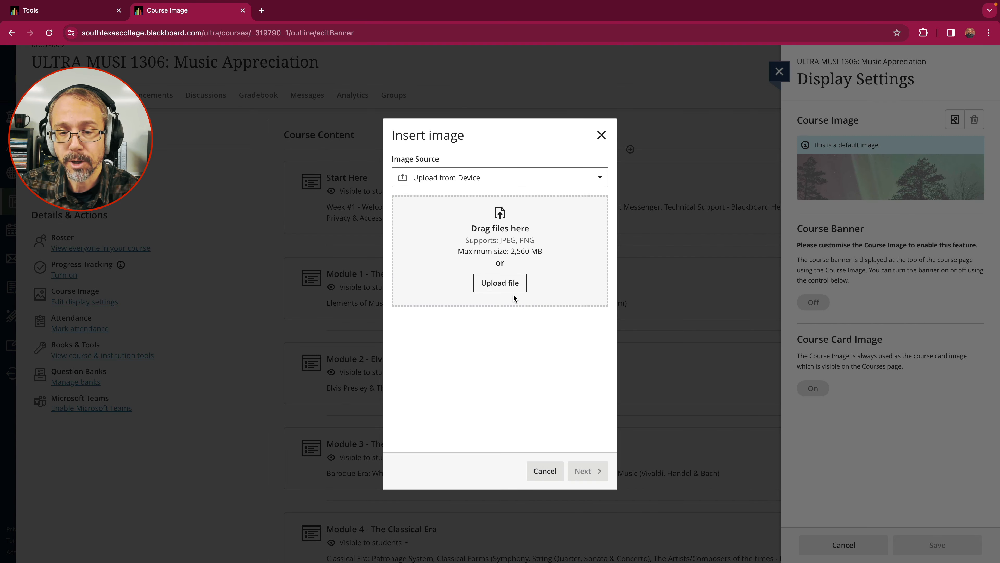
pyautogui.click(497, 284)
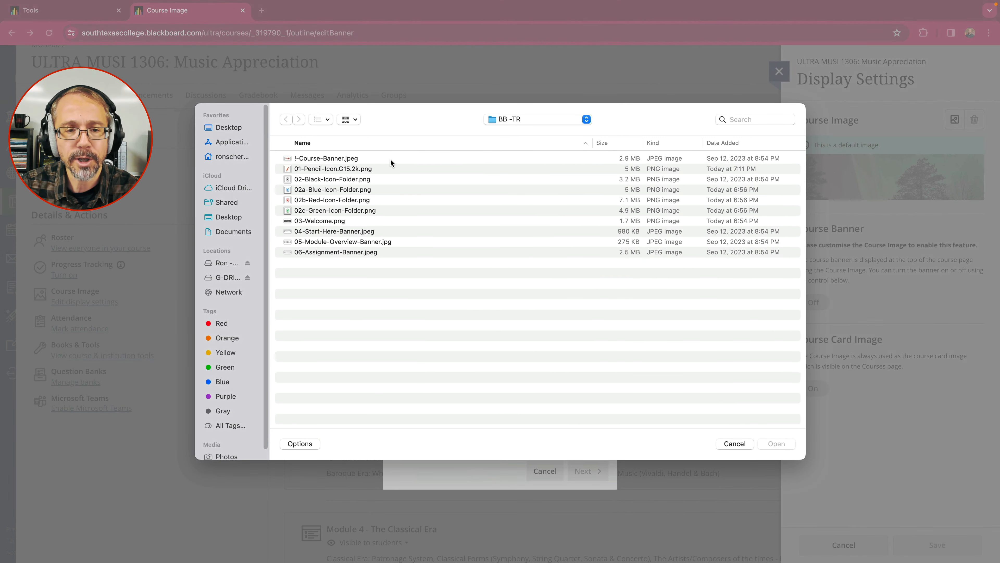
pyautogui.click(340, 158)
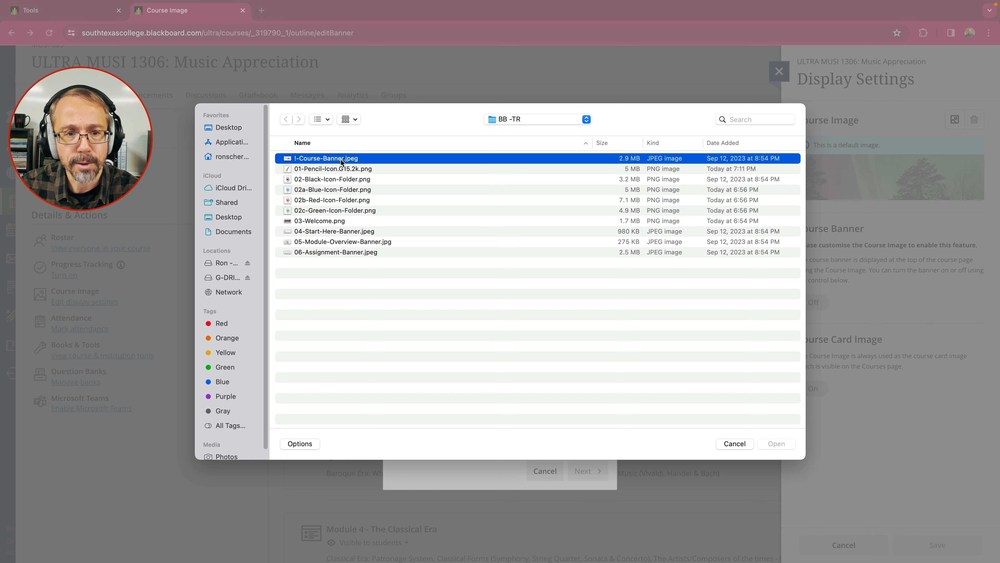
pyautogui.click(781, 443)
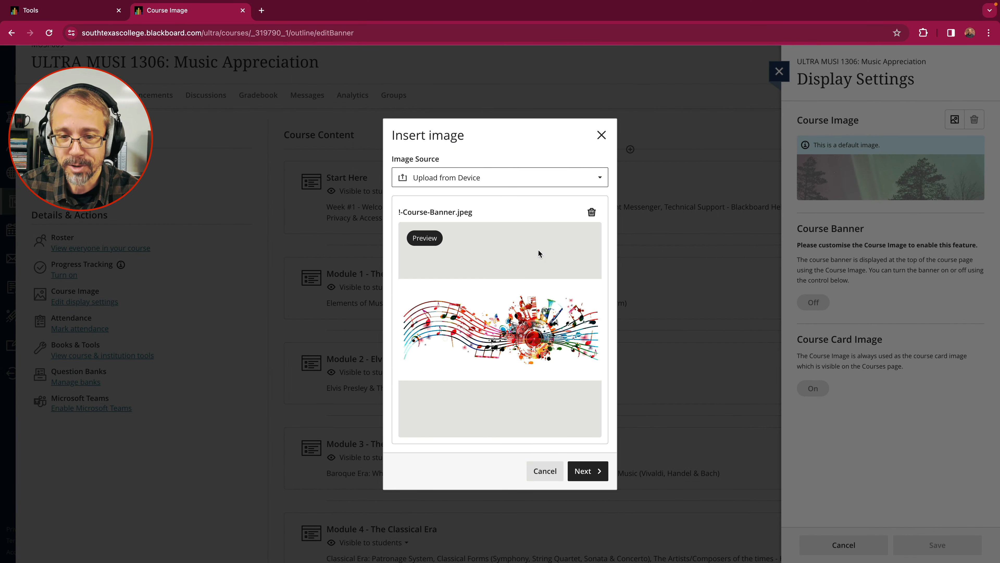
pyautogui.click(584, 475)
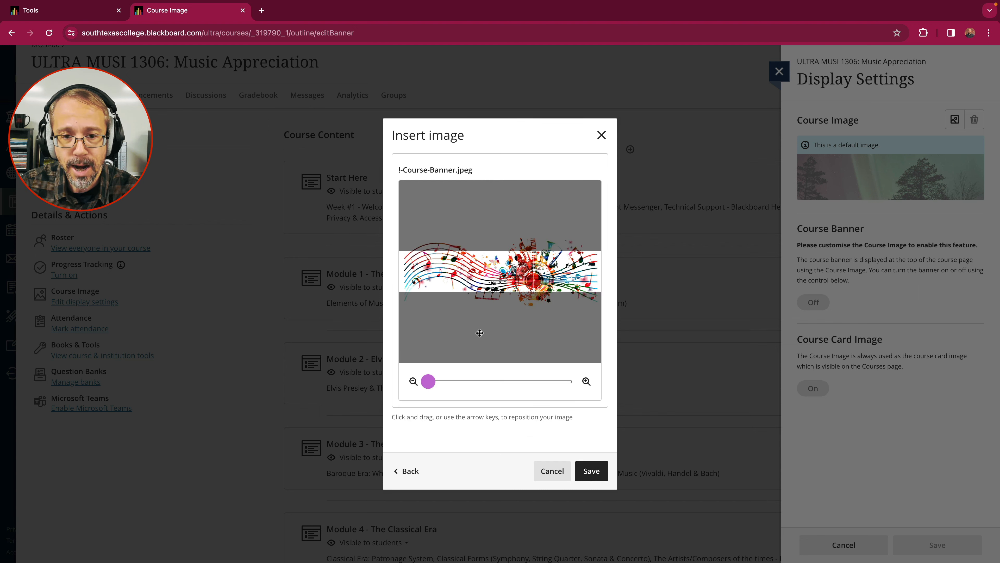
# Step: Shift the banner image downward within the crop area at minimum zoom and save the crop as the course image
pyautogui.moveTo(428, 381)
pyautogui.mouseDown()
pyautogui.moveTo(520, 388)
pyautogui.moveTo(410, 384)
pyautogui.mouseUp()
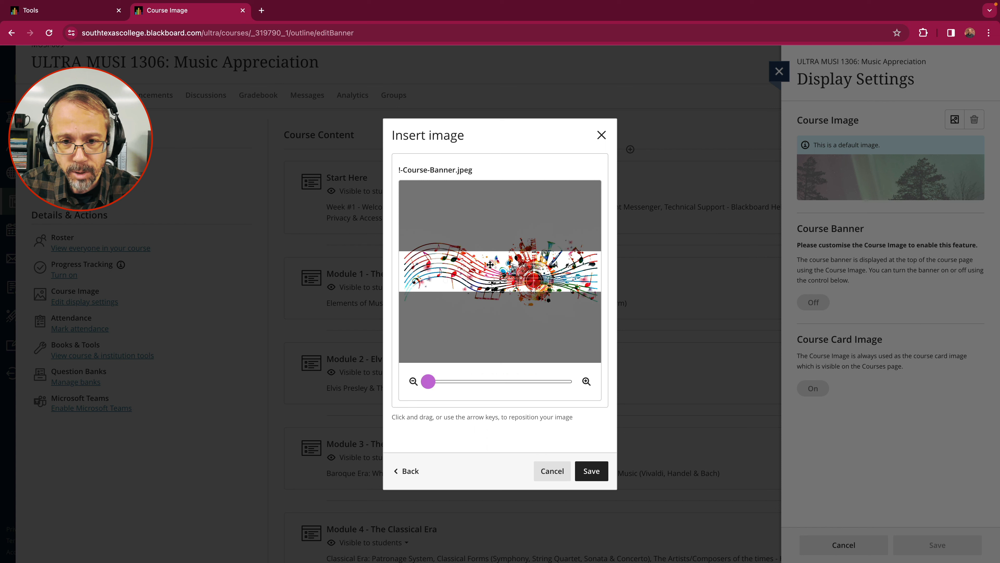
pyautogui.moveTo(490, 264); pyautogui.dragTo(488, 282)
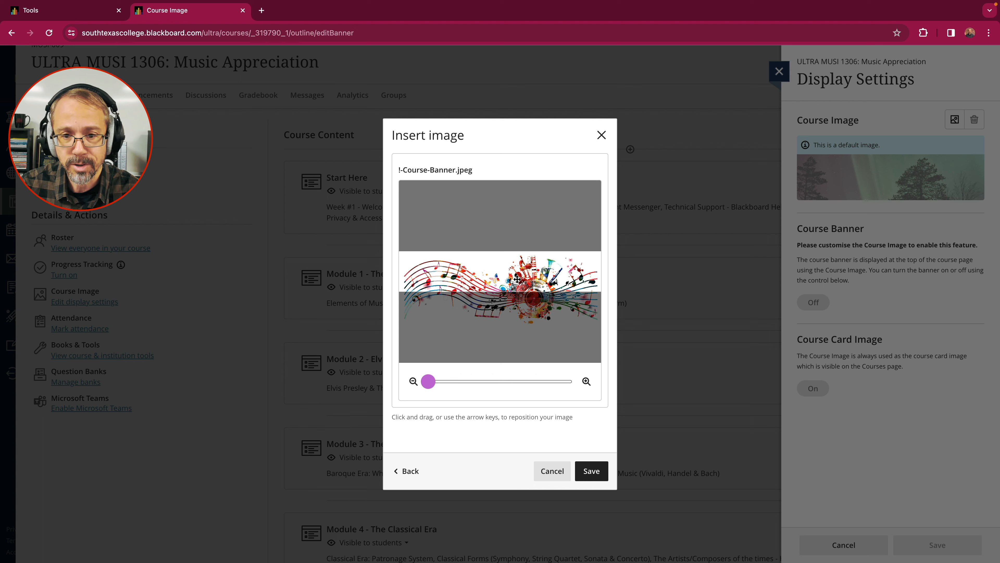
pyautogui.click(588, 467)
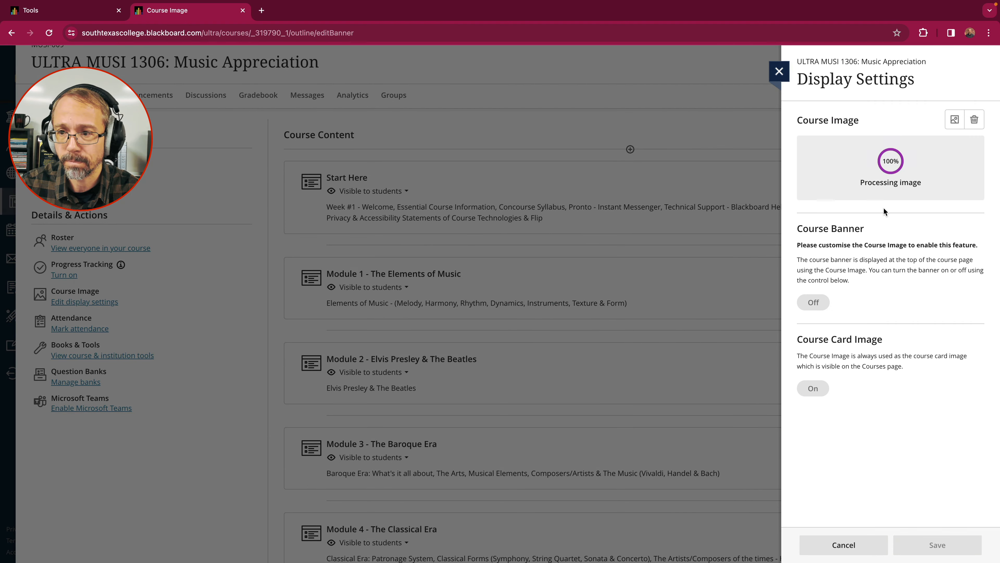
pyautogui.scroll(-1, 906, 334)
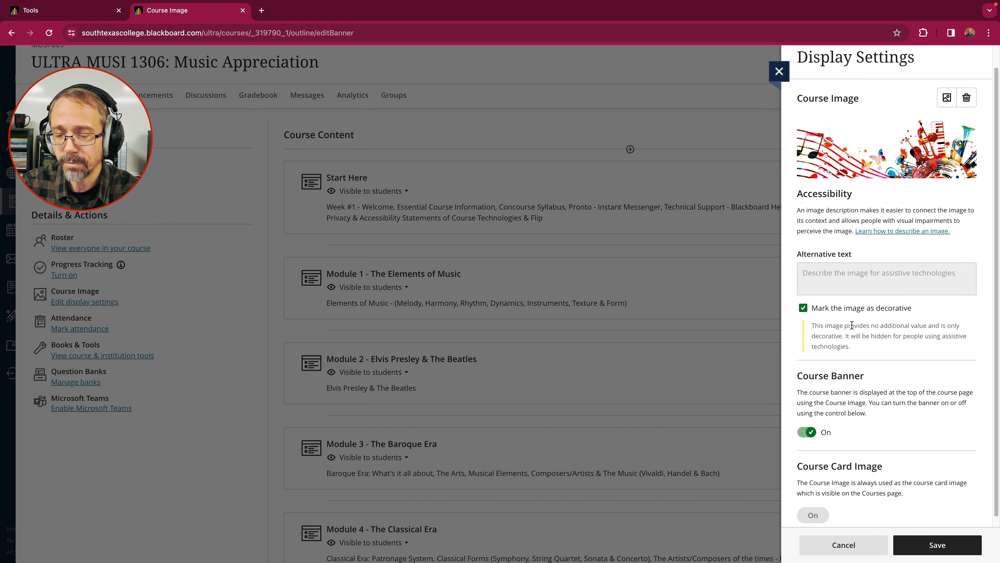
# Step: Save the course display settings with the new course image and check the banner at the head of the course page
pyautogui.scroll(-1, 872, 317)
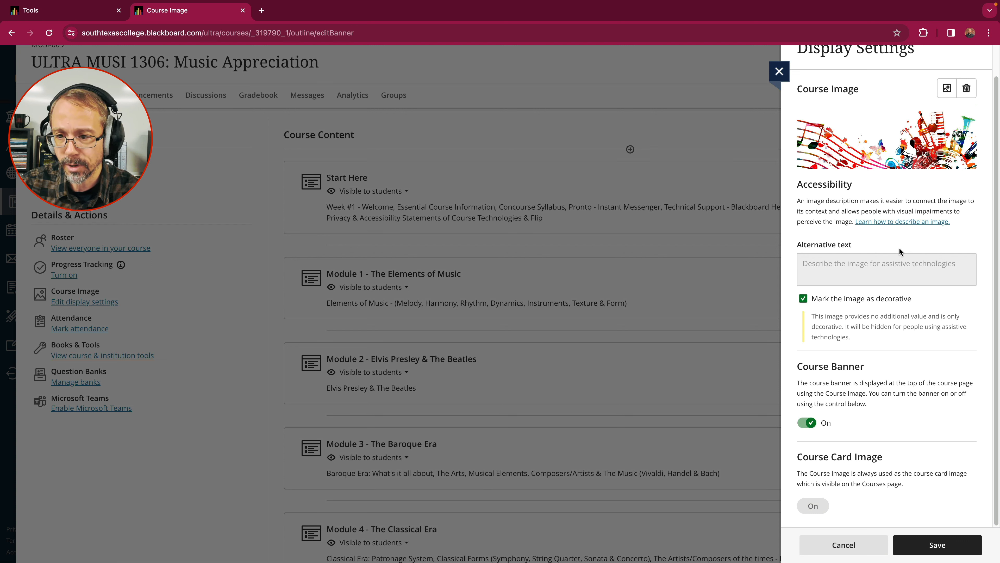
pyautogui.click(932, 547)
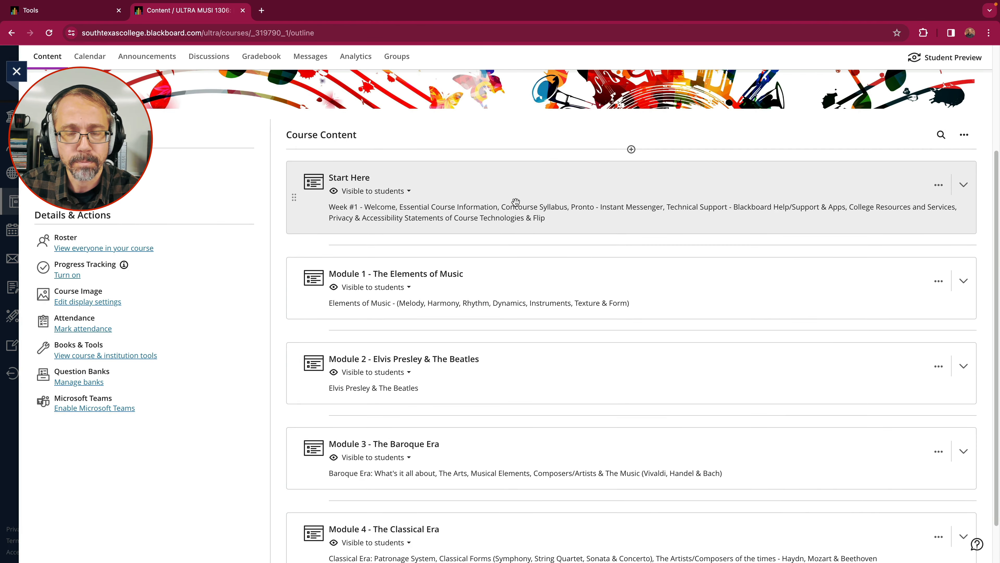
pyautogui.scroll(4, 515, 202)
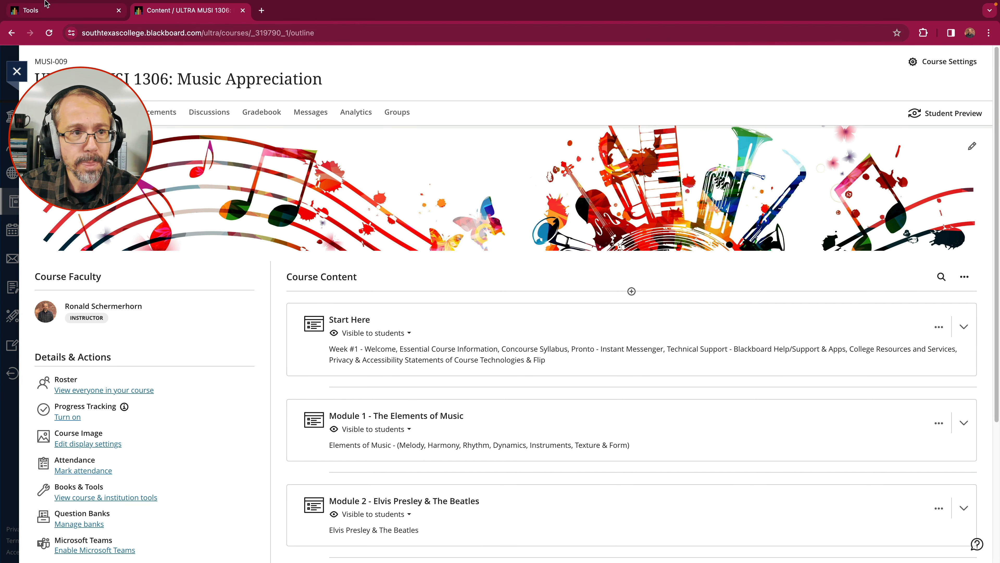
pyautogui.click(36, 23)
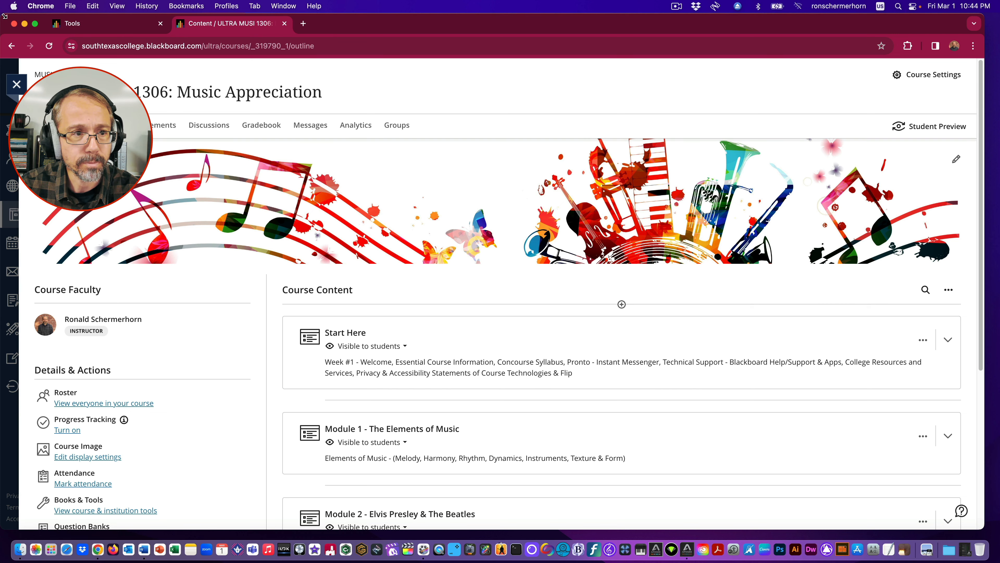
pyautogui.moveTo(5, 16); pyautogui.dragTo(52, 47)
pyautogui.moveTo(127, 81); pyautogui.dragTo(3, 16)
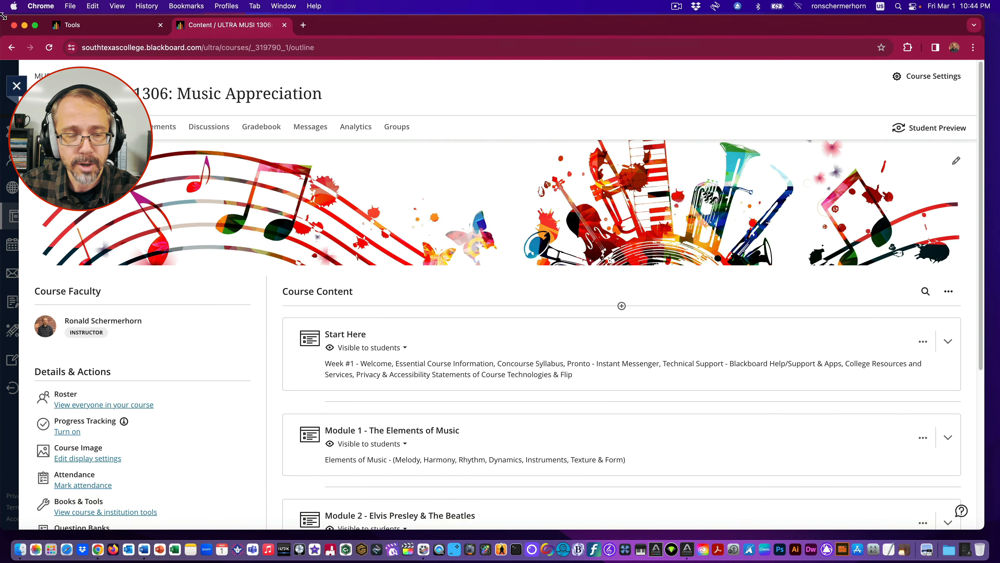
pyautogui.click(35, 25)
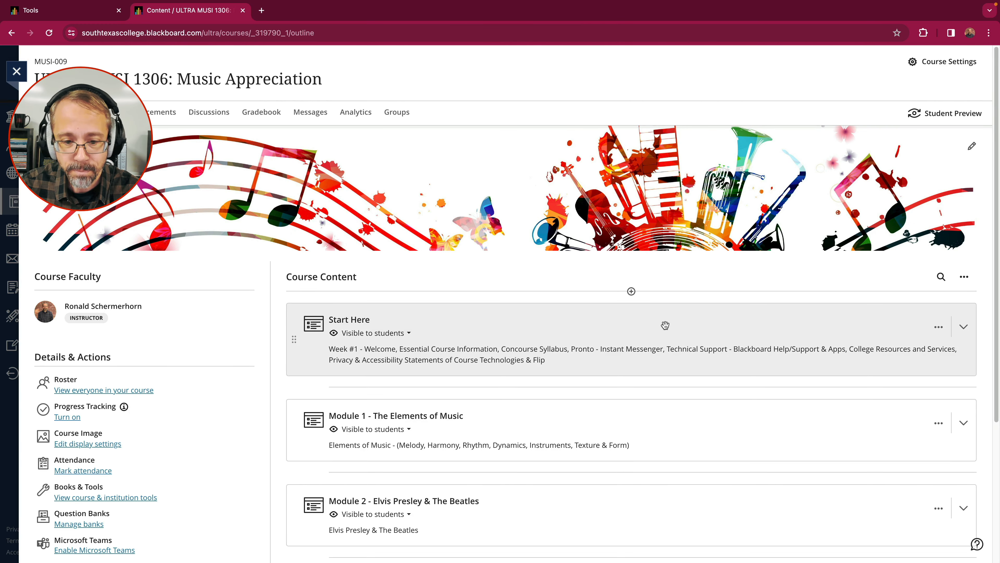
# Step: Open the Start Here learning module for editing and start adding an image to it
pyautogui.scroll(-1, 394, 348)
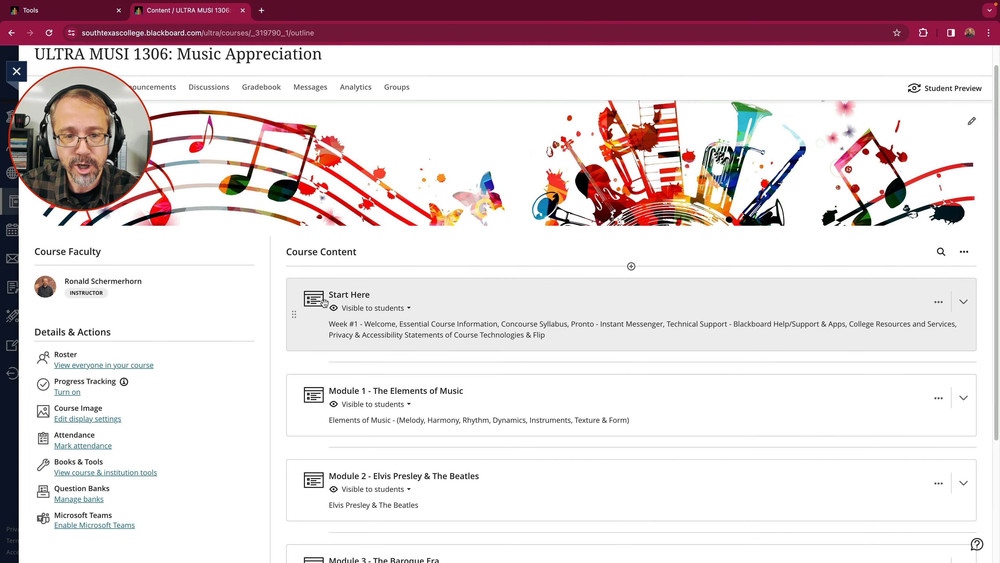
pyautogui.scroll(-1, 319, 300)
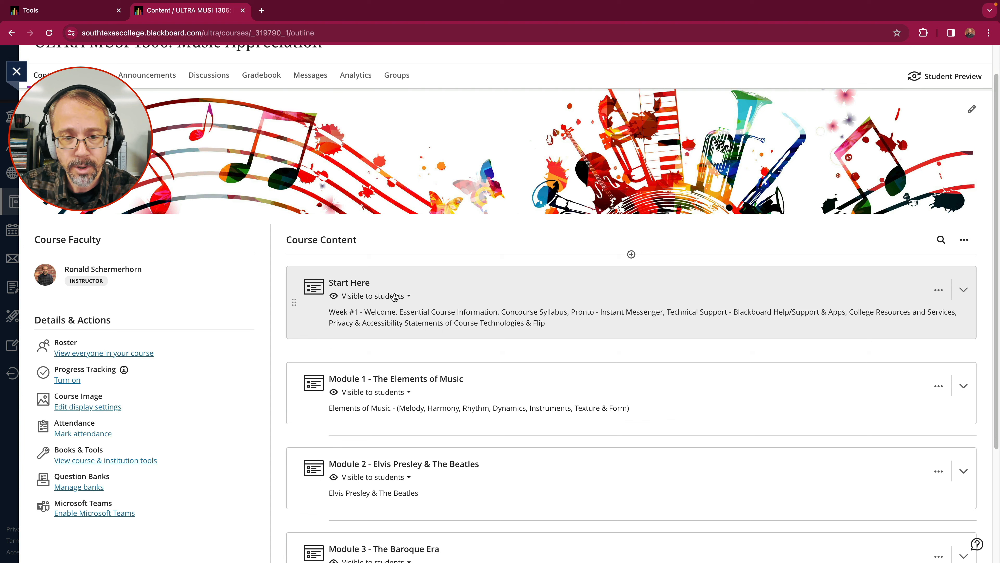
pyautogui.scroll(-2, 394, 291)
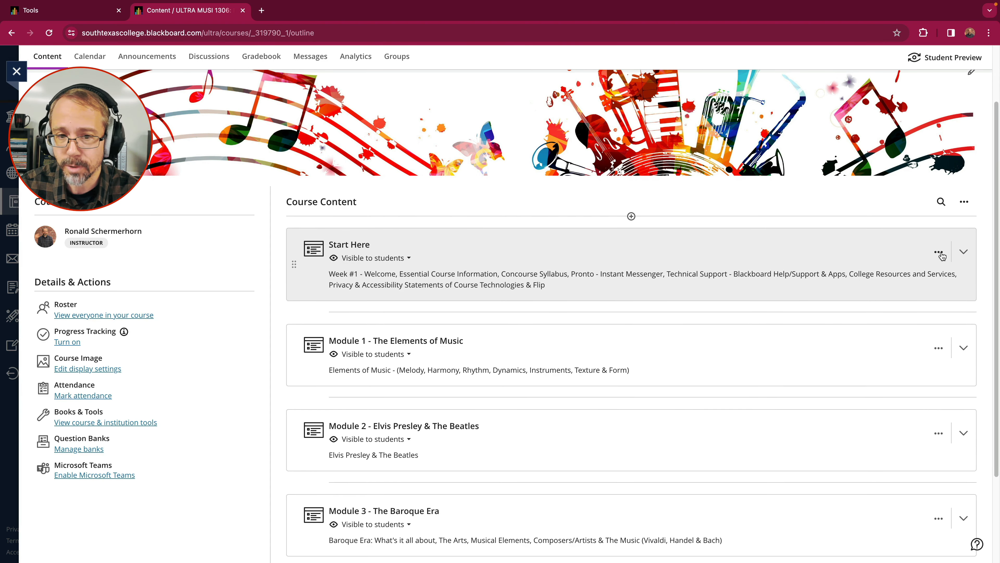
pyautogui.click(940, 253)
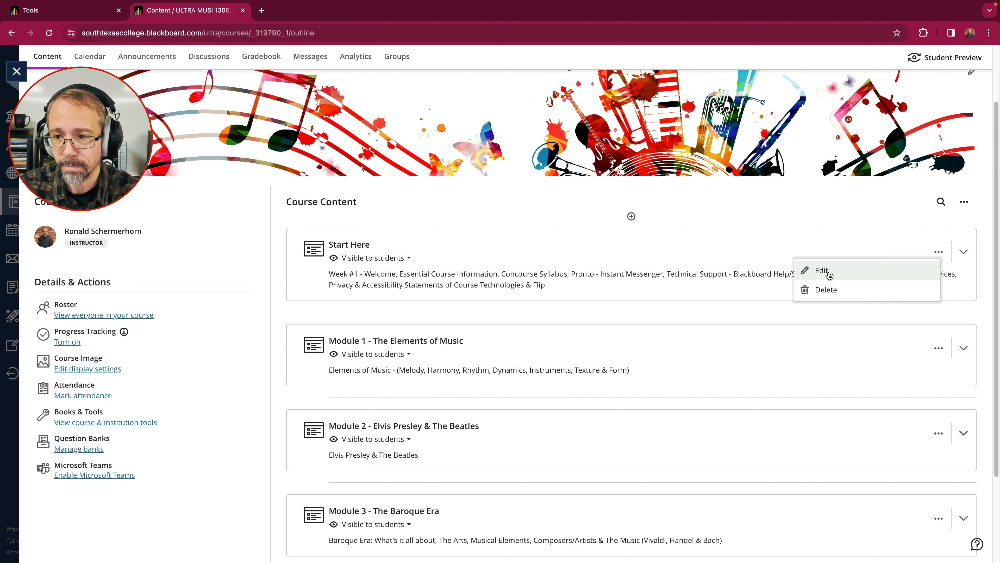
pyautogui.click(822, 271)
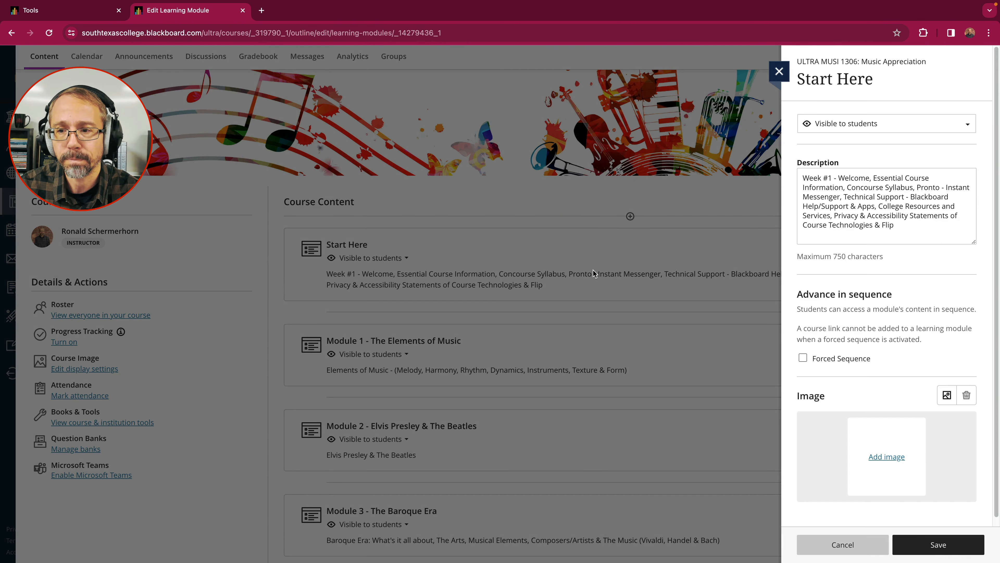
pyautogui.scroll(-1, 882, 299)
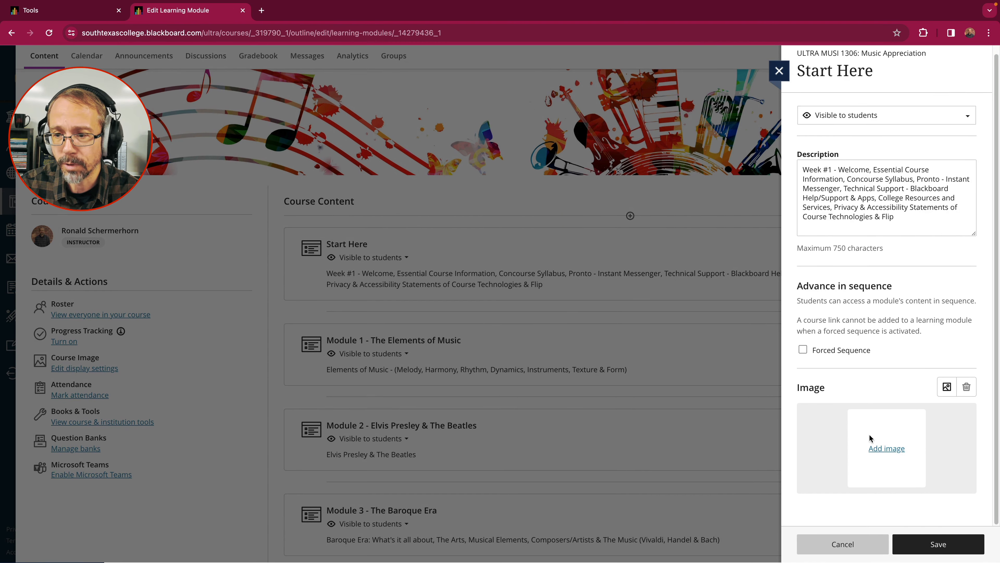
pyautogui.click(884, 450)
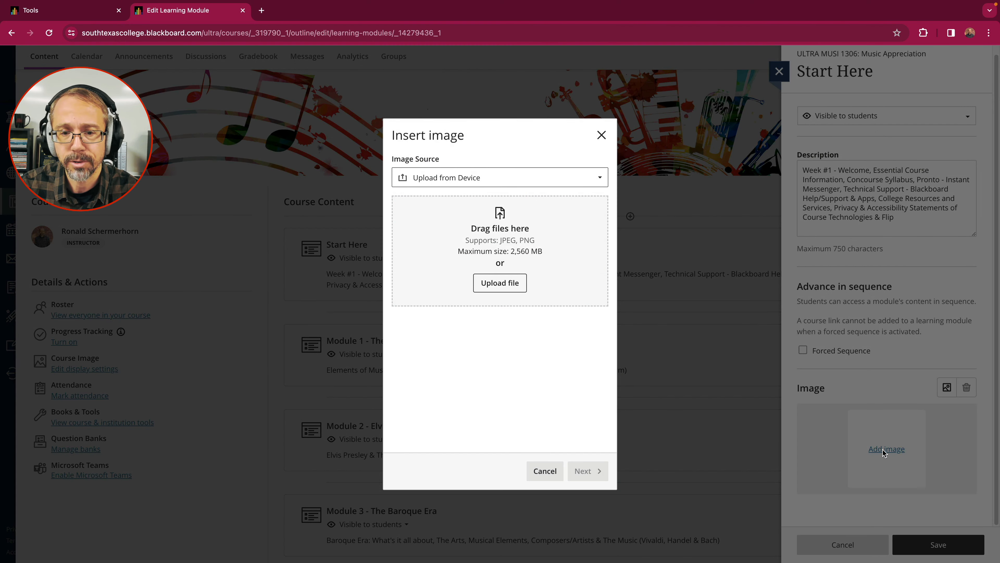
# Step: Upload 01-Pencil-Icon.G15.2k.png from the device as the Start Here module's image and continue to its cropping stage
pyautogui.click(507, 287)
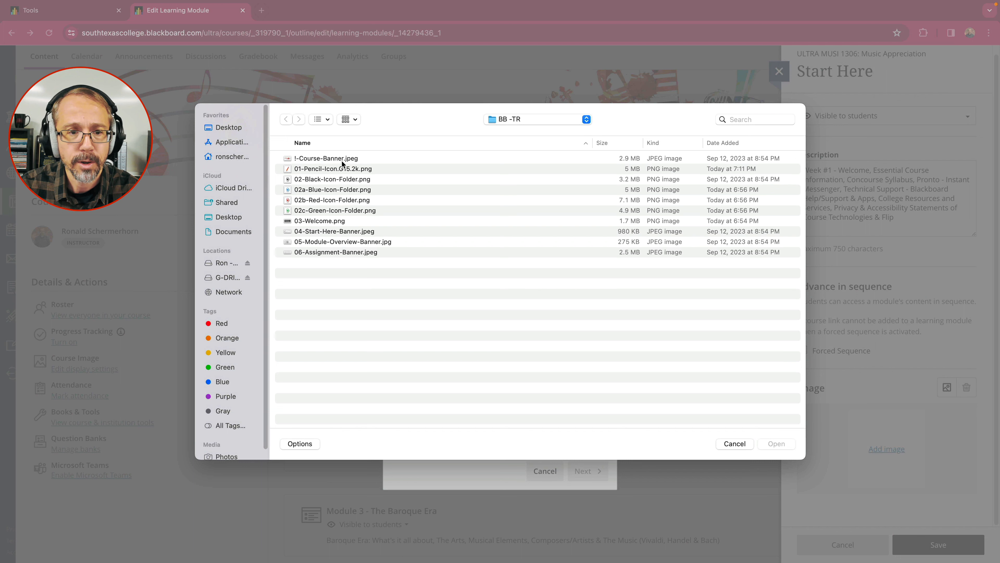
pyautogui.click(343, 169)
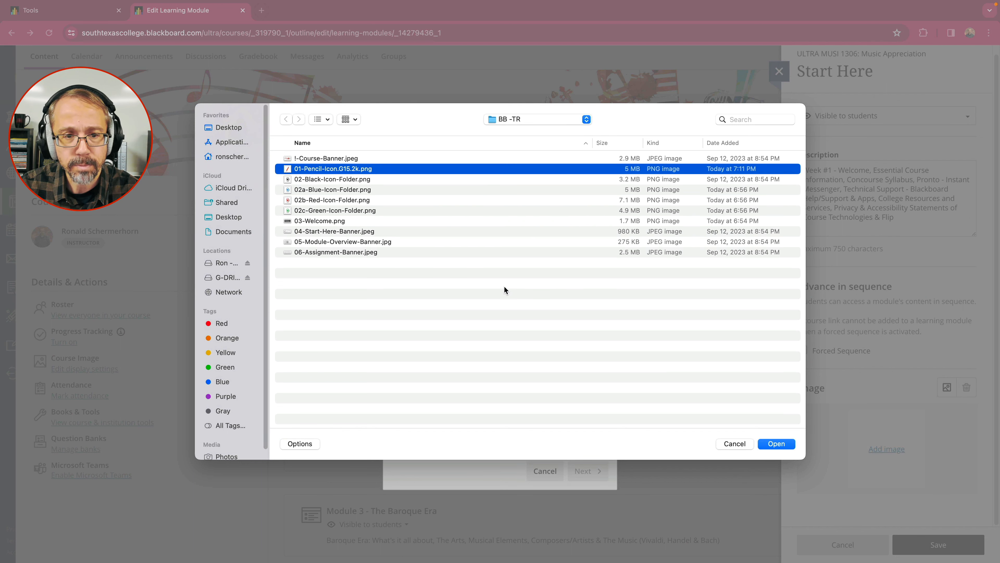
pyautogui.click(776, 443)
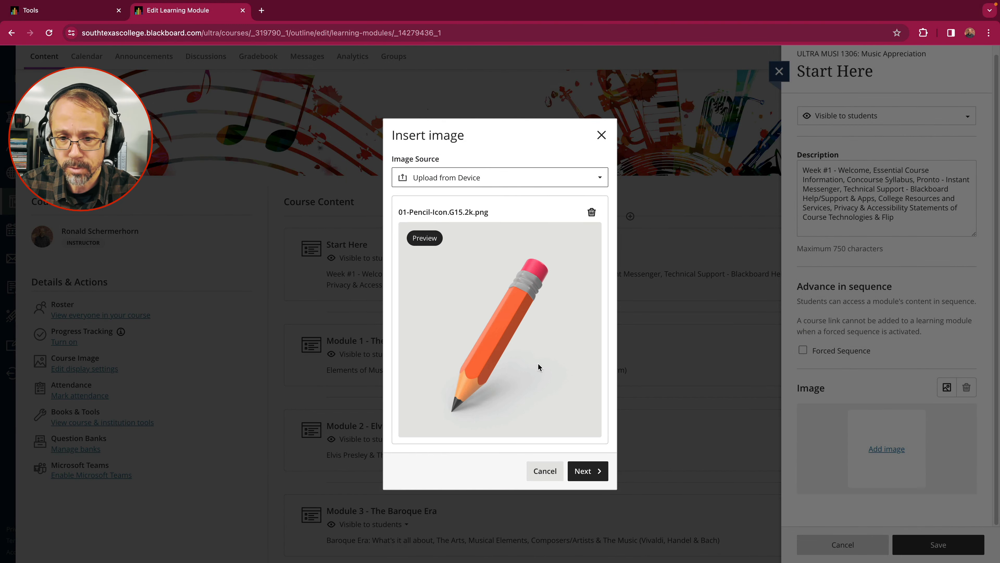
pyautogui.click(587, 471)
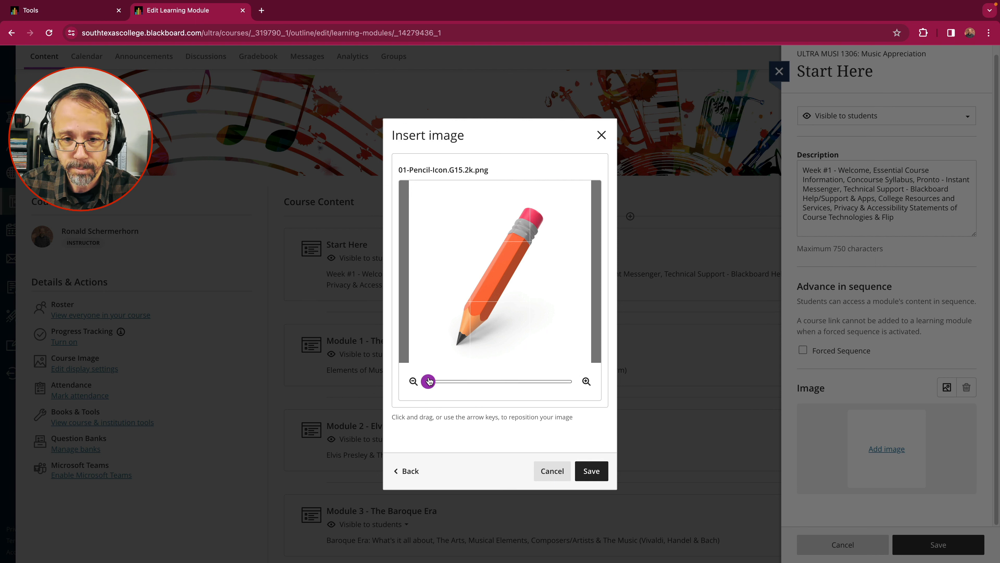
# Step: Save the pencil image's crop at minimum zoom and save the changes to the Start Here module
pyautogui.moveTo(429, 381)
pyautogui.mouseDown()
pyautogui.moveTo(497, 382)
pyautogui.moveTo(421, 382)
pyautogui.mouseUp()
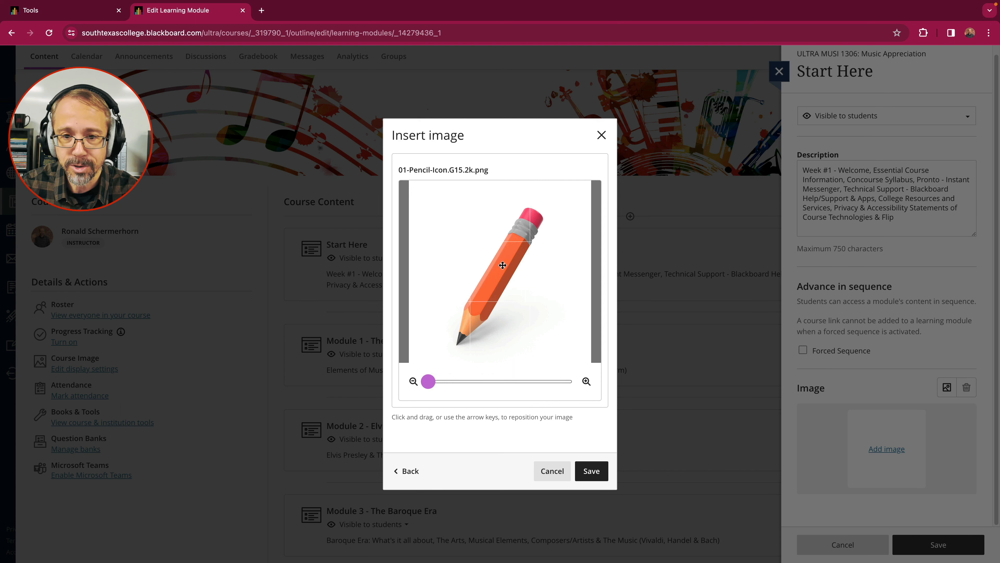
pyautogui.click(590, 477)
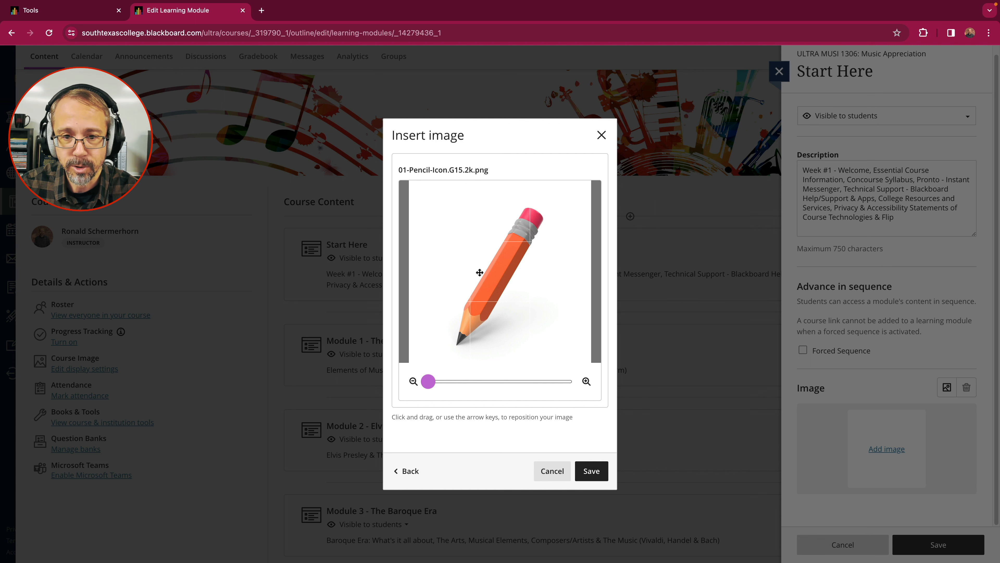
pyautogui.click(592, 474)
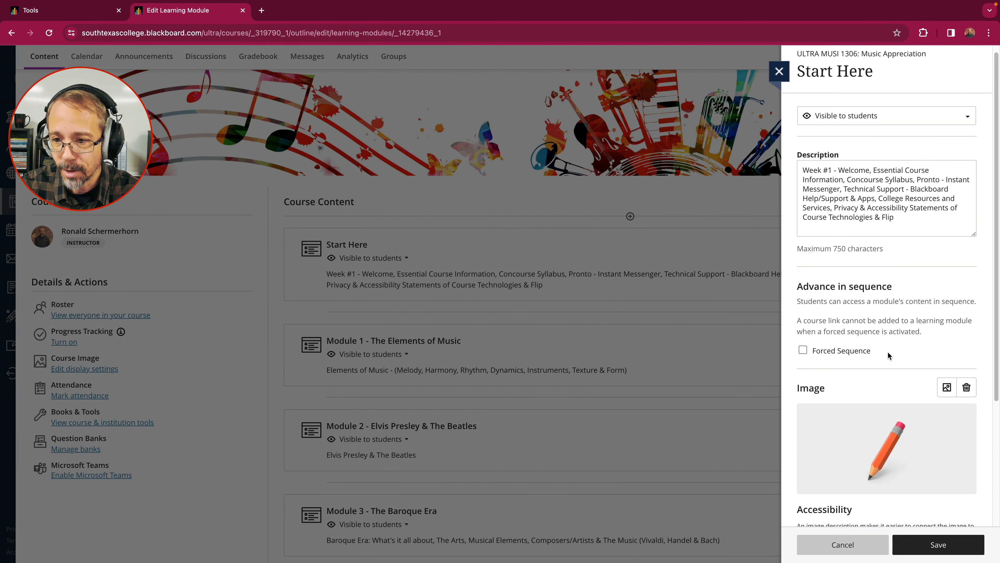
pyautogui.scroll(-4, 892, 367)
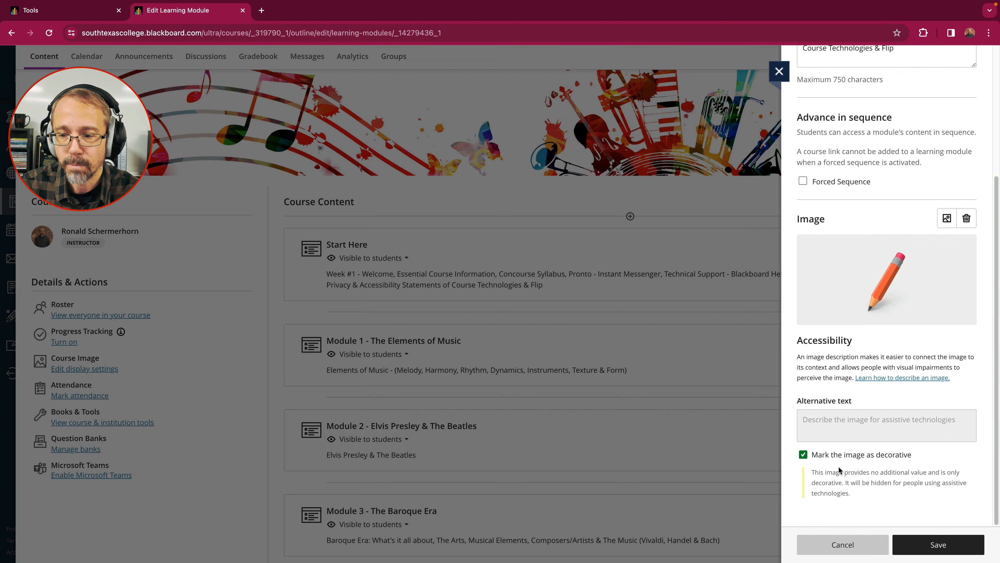
pyautogui.click(933, 545)
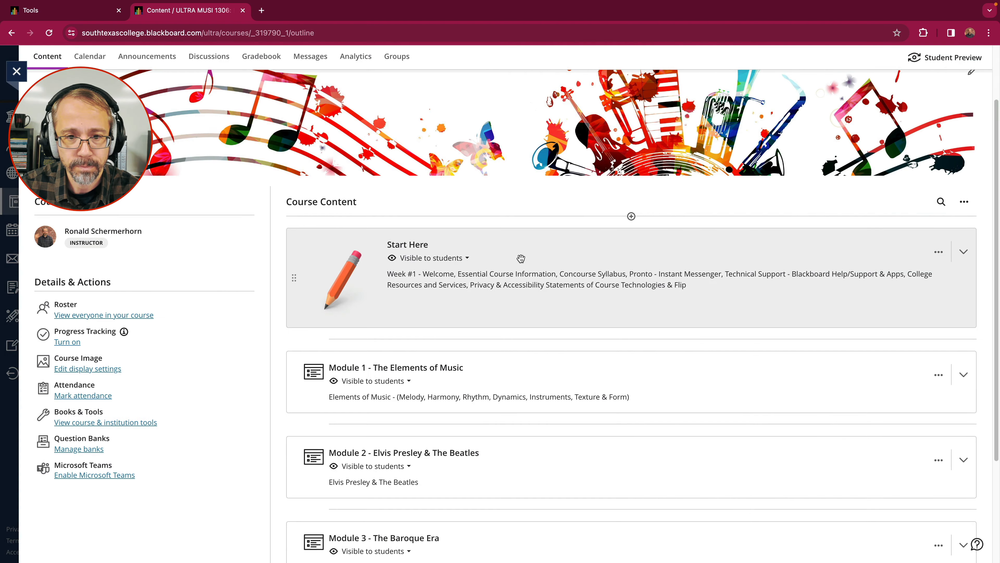
# Step: Add 02-Black-Icon-Folder.png as the image of Module 1 - The Elements of Music and save the module
pyautogui.scroll(-3, 521, 258)
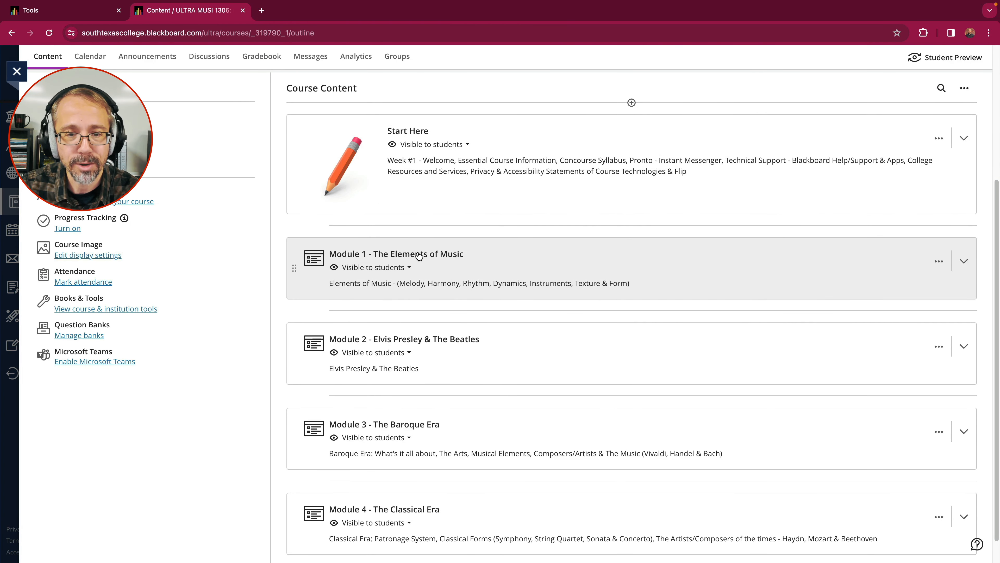
pyautogui.click(939, 261)
pyautogui.click(917, 278)
pyautogui.scroll(-5, 886, 276)
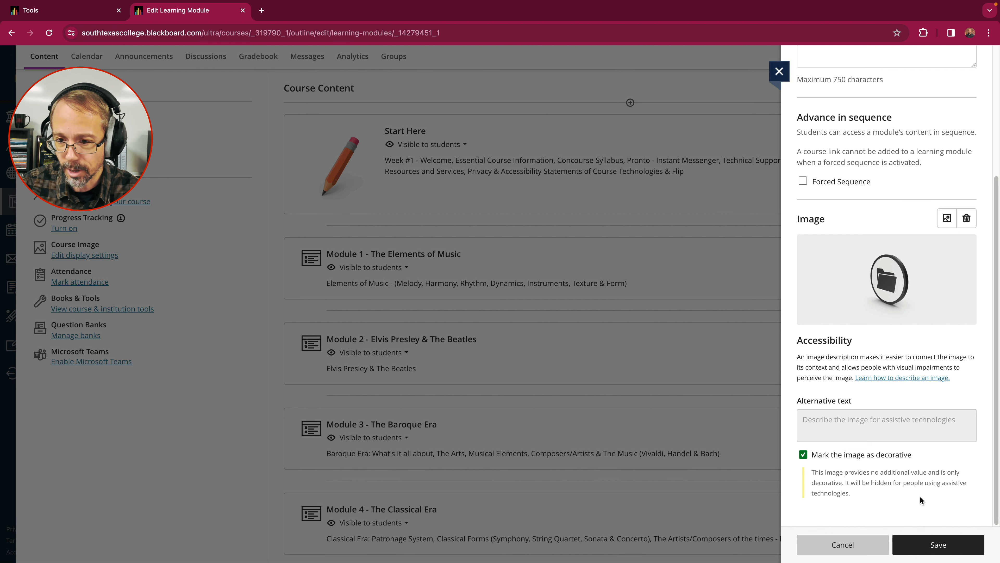
pyautogui.click(934, 550)
# Step: Open Module 2 - Elvis Presley & The Beatles for editing and start adding an image to it
pyautogui.scroll(-2, 473, 272)
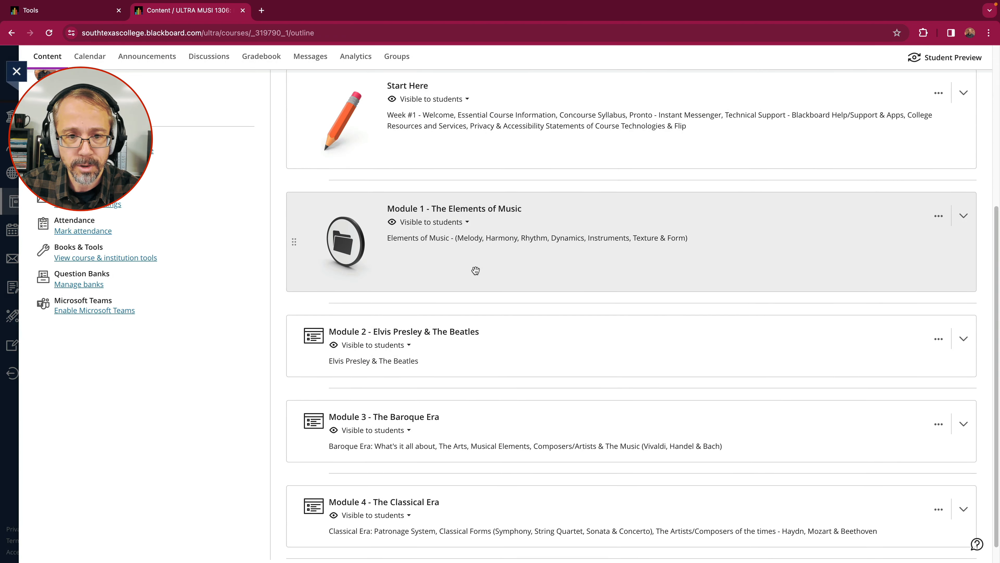
pyautogui.click(432, 312)
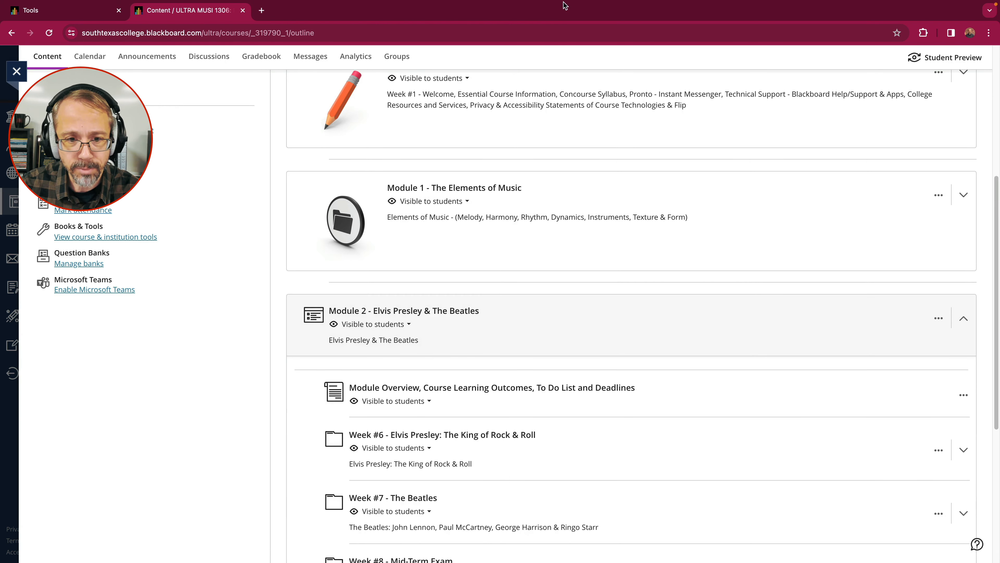
pyautogui.click(963, 312)
pyautogui.click(939, 317)
pyautogui.click(861, 340)
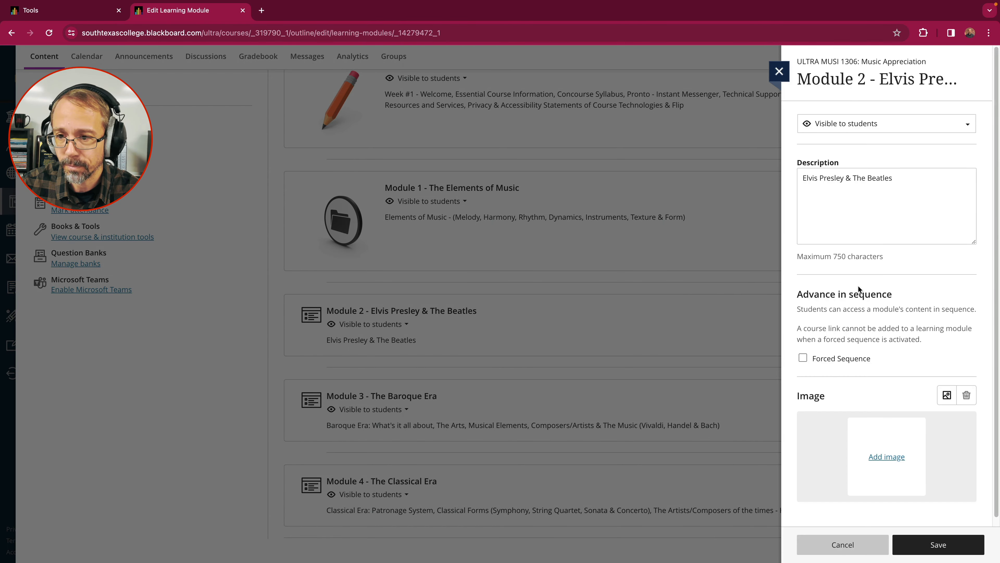
pyautogui.click(886, 448)
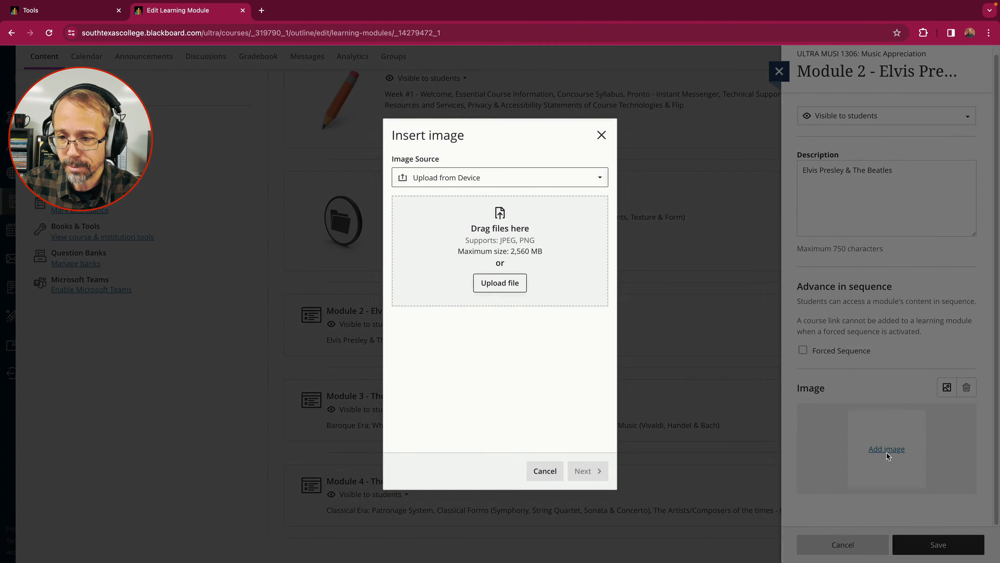
# Step: Upload 02a-Blue-Icon-Folder.png from the device as Module 2's image and continue to its cropping stage
pyautogui.click(494, 284)
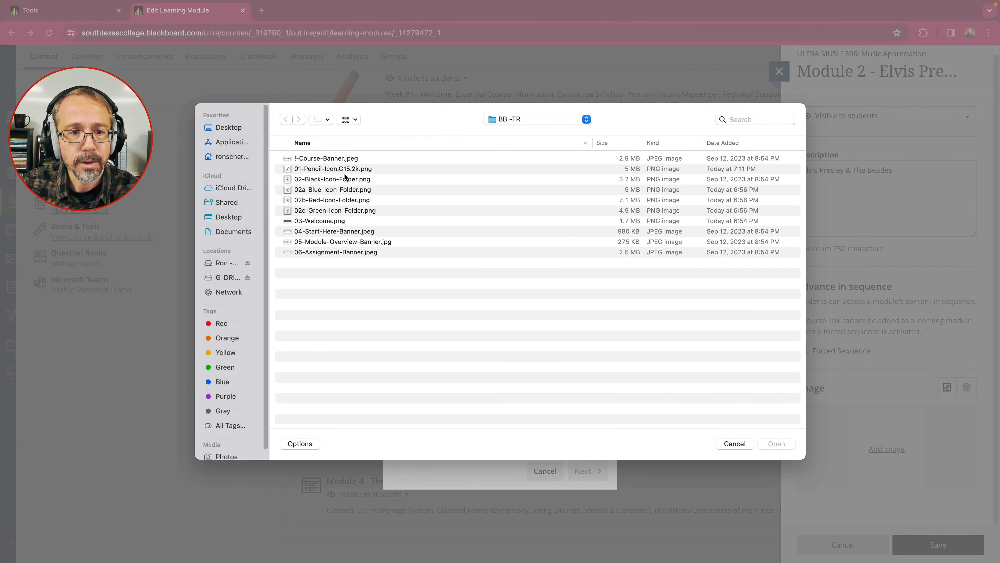
pyautogui.click(349, 190)
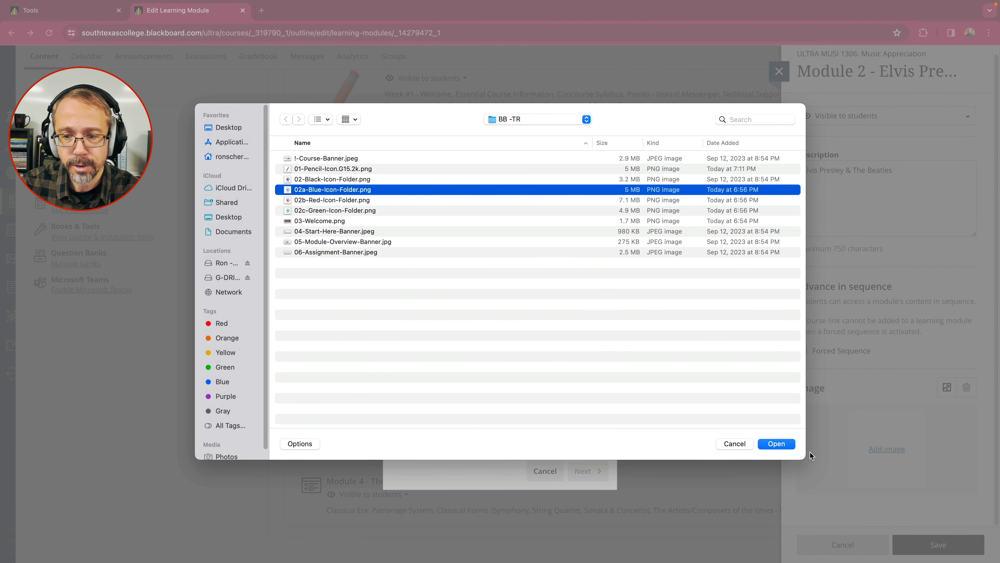
pyautogui.click(776, 443)
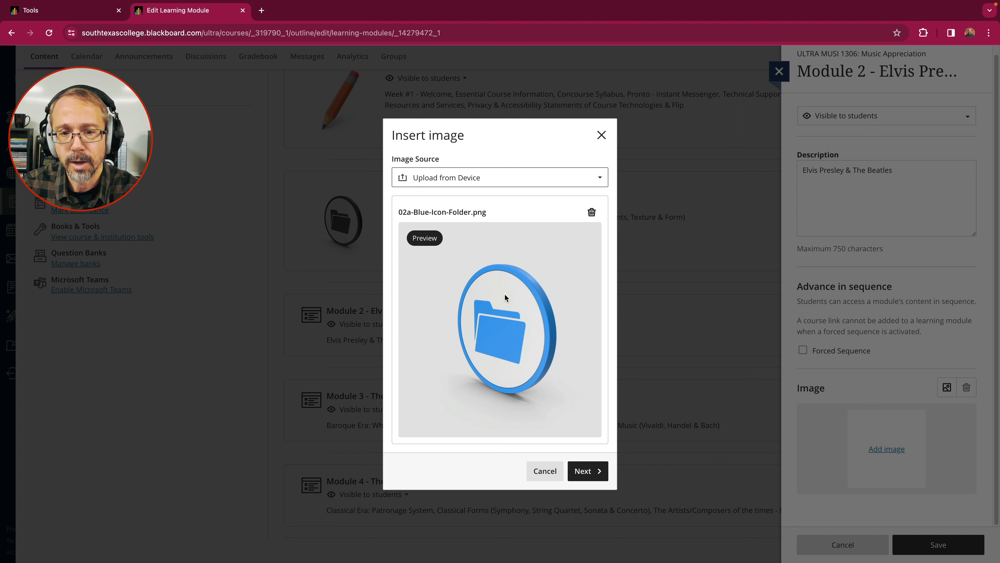
pyautogui.click(582, 471)
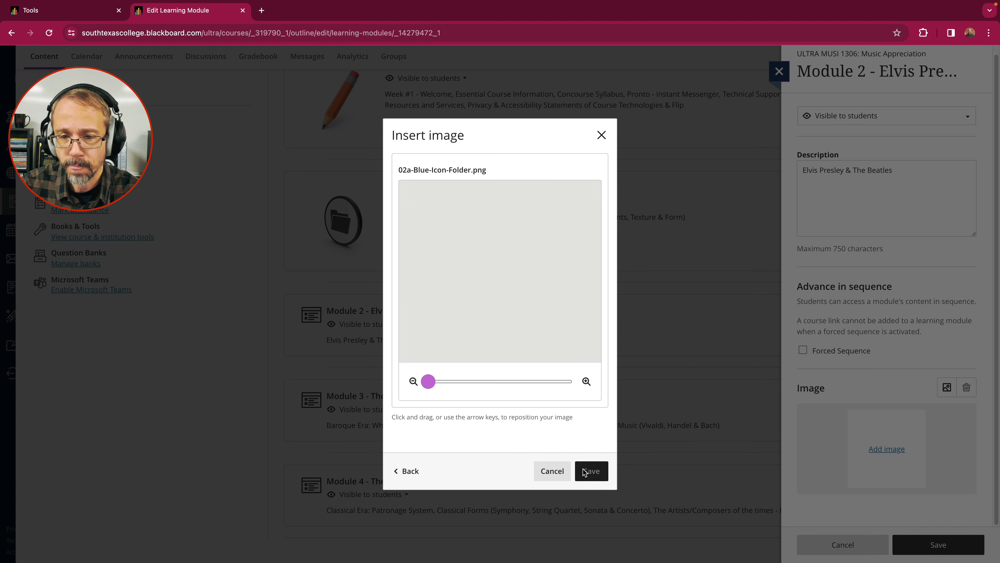
# Step: Save the blue folder image with its default crop and save the changes to Module 2
pyautogui.click(592, 475)
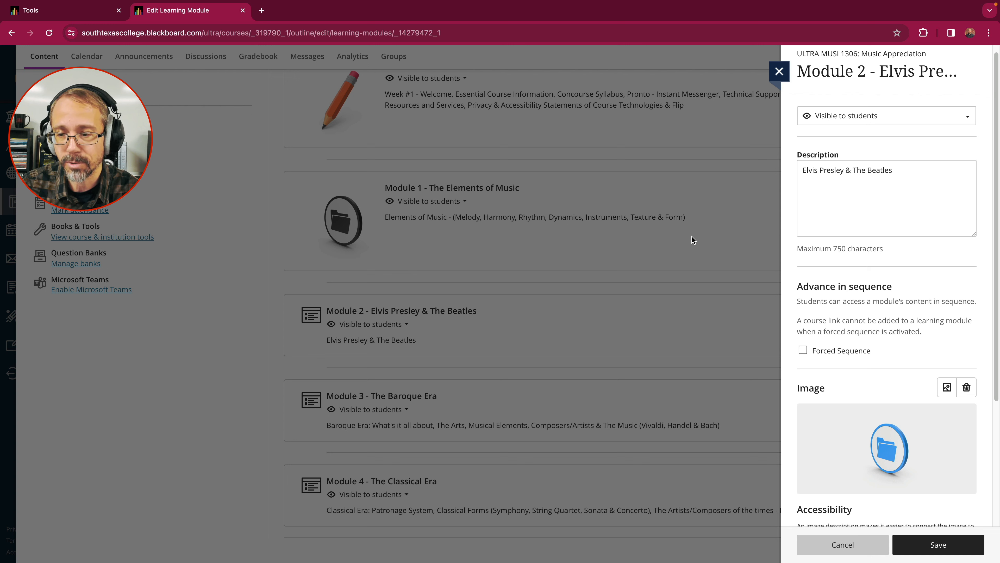
pyautogui.click(938, 547)
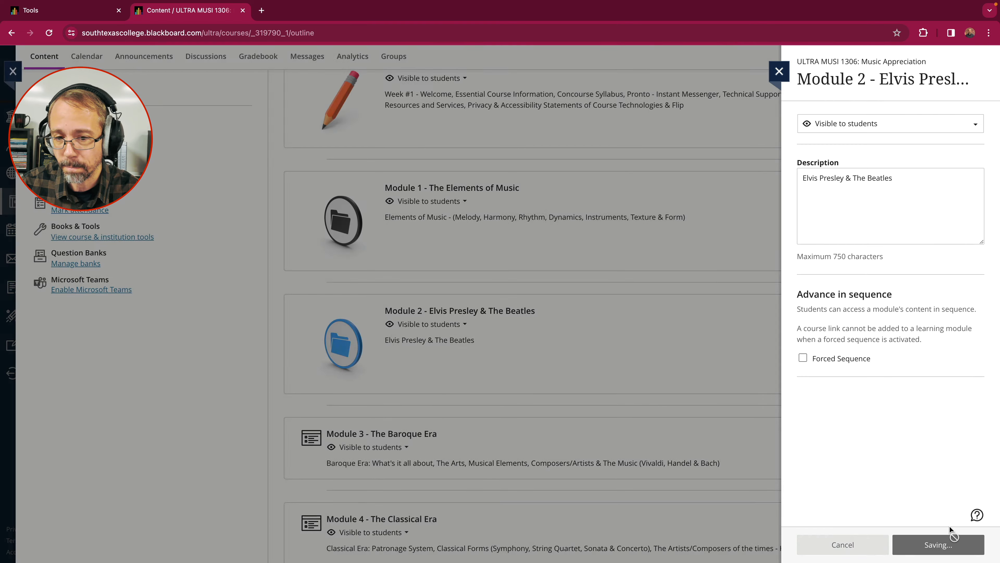
pyautogui.scroll(-1, 674, 351)
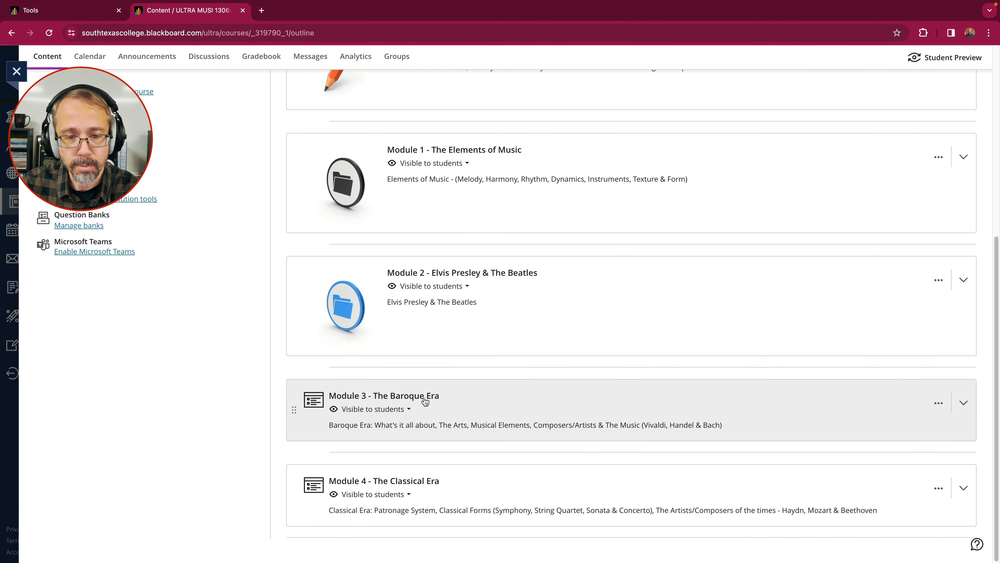
pyautogui.click(495, 383)
pyautogui.scroll(-3, 504, 383)
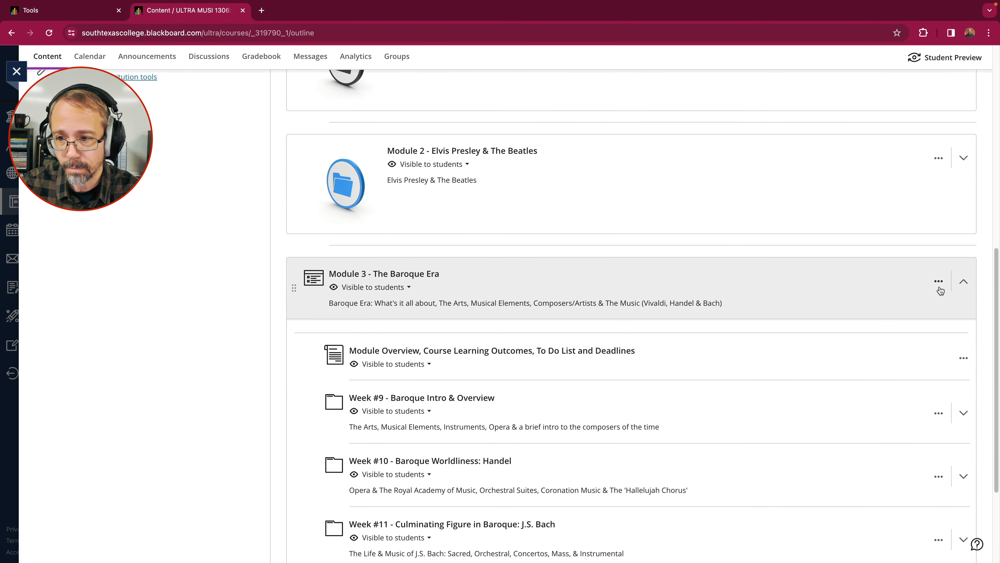
pyautogui.click(963, 284)
# Step: Open Module 3 - The Baroque Era for editing and upload 02b-Red-Icon-Folder.png from the device as its image, continuing to the cropping stage
pyautogui.click(939, 402)
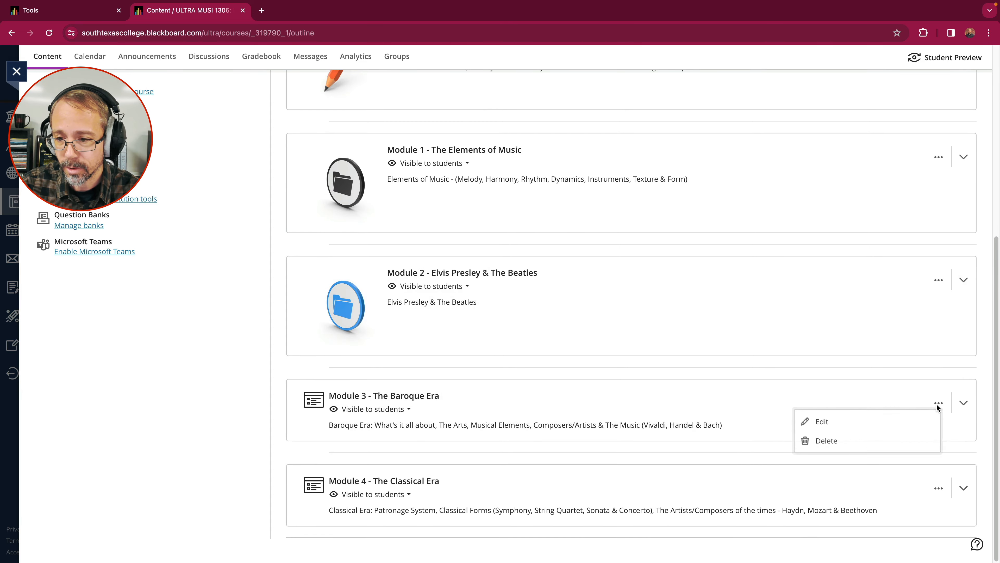
pyautogui.click(822, 422)
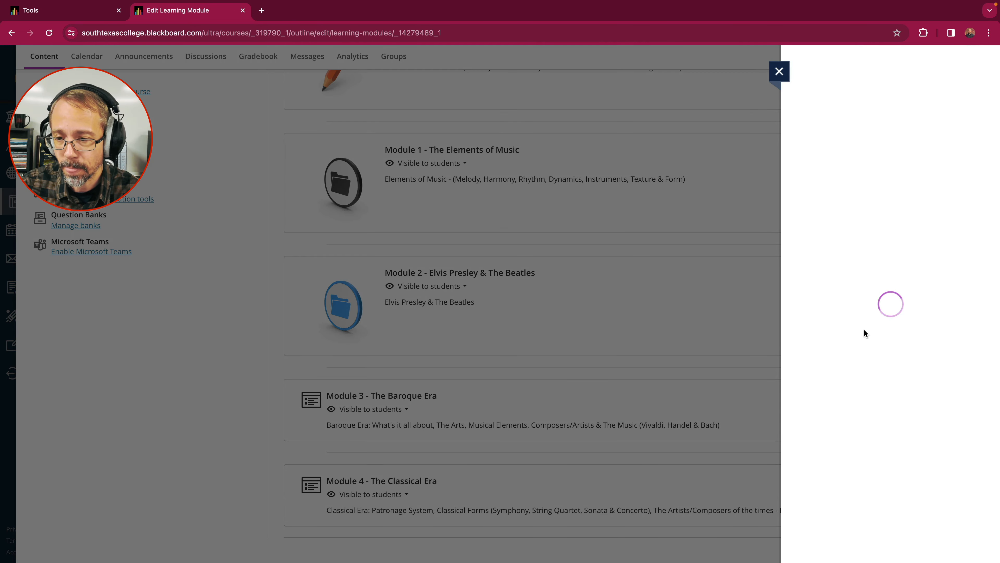
pyautogui.click(882, 450)
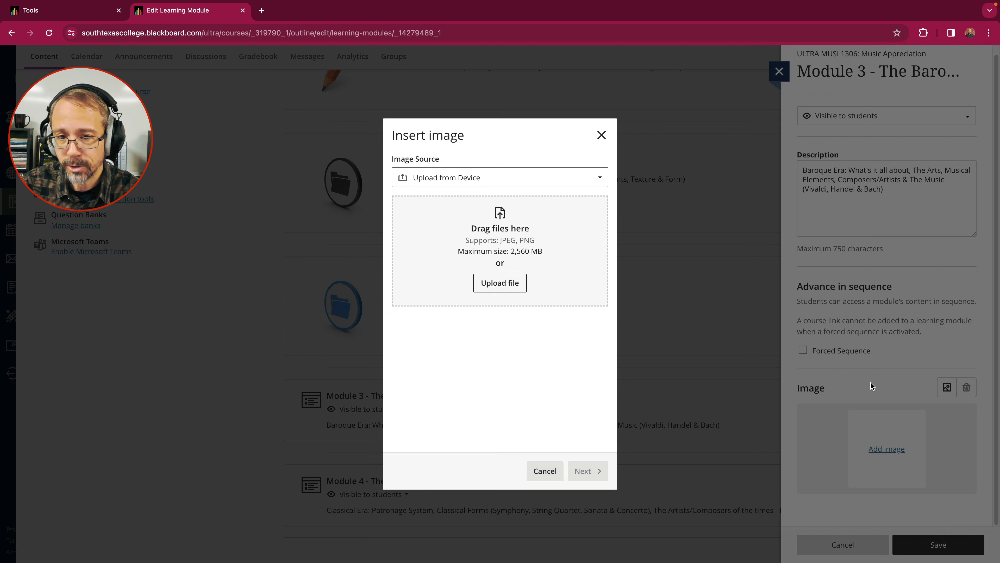
pyautogui.click(486, 282)
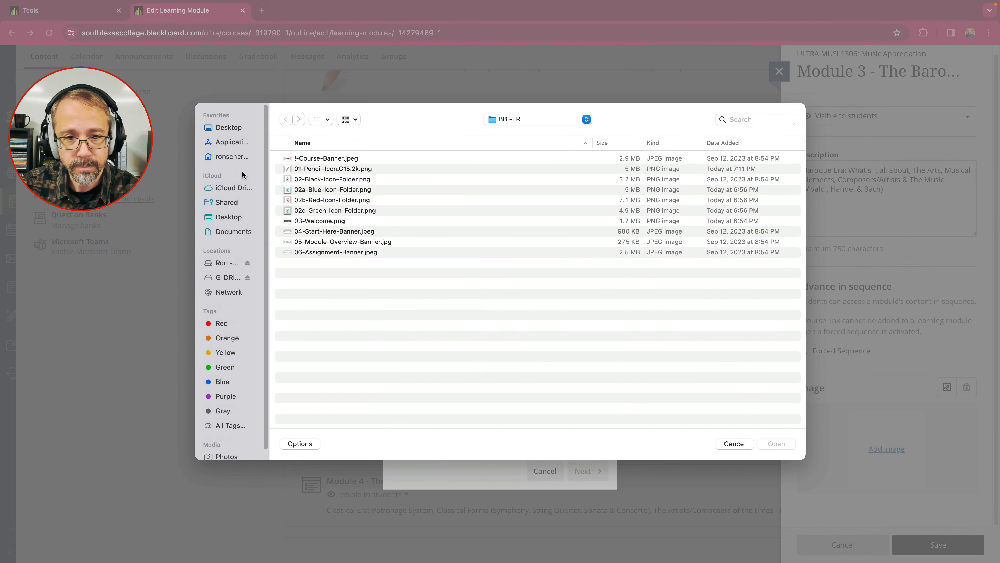
pyautogui.click(343, 203)
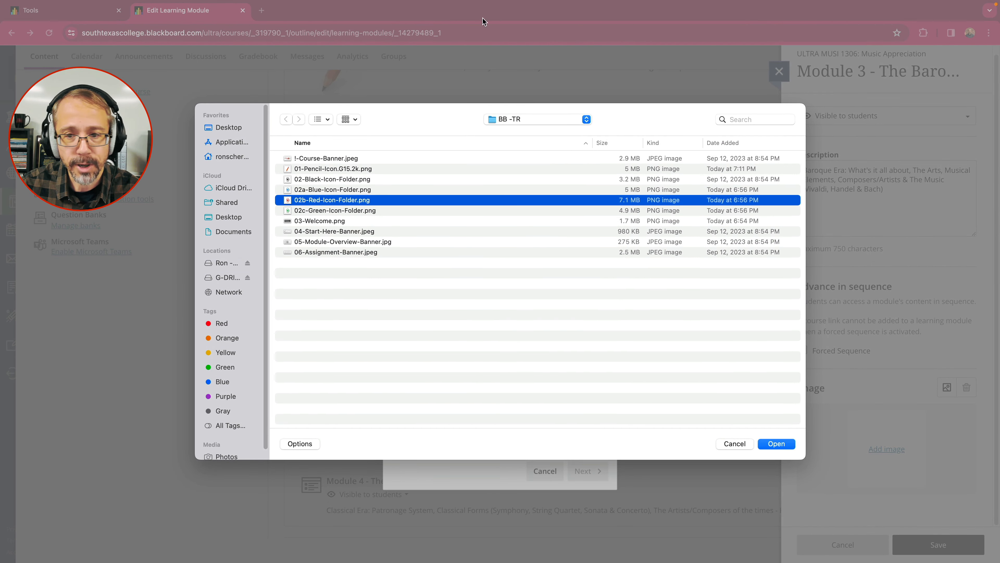
pyautogui.click(786, 444)
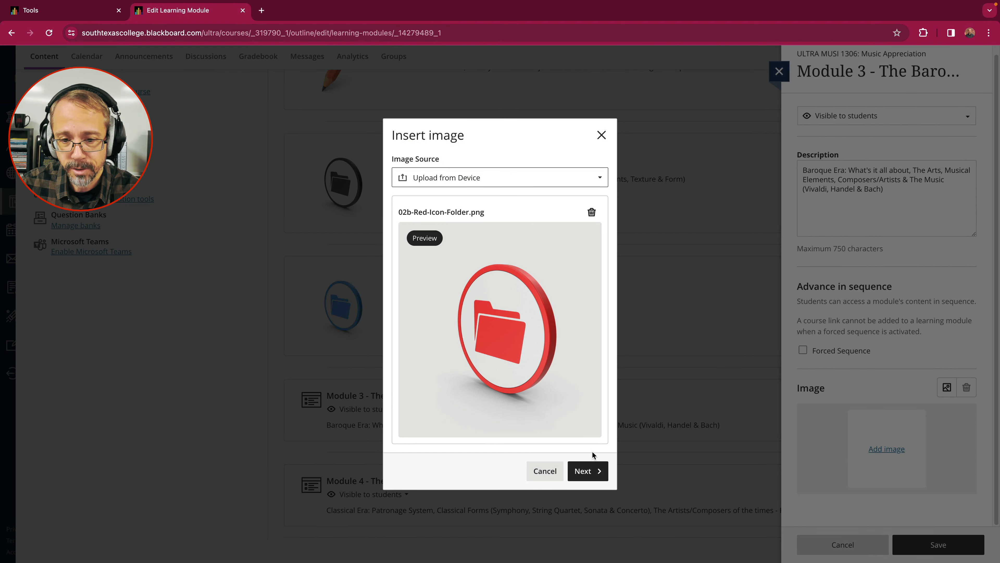
pyautogui.click(589, 471)
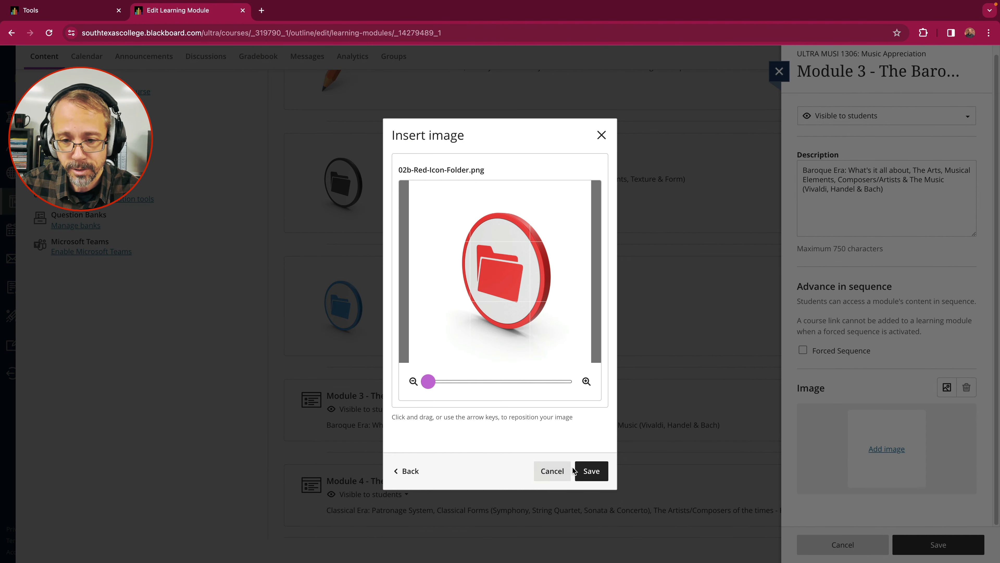
# Step: Save the red folder image with its default crop and save the changes to Module 3
pyautogui.click(587, 471)
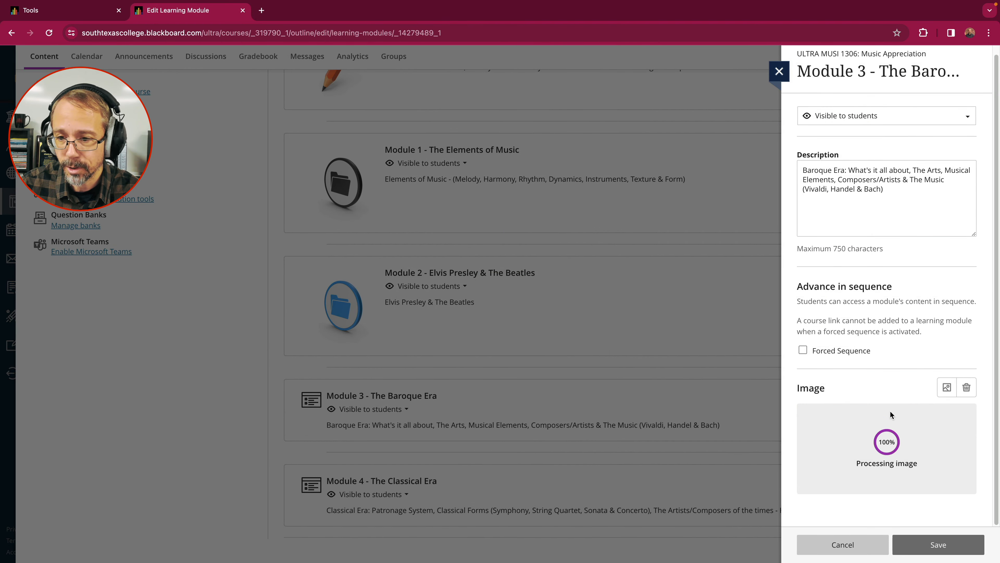
pyautogui.scroll(-4, 878, 386)
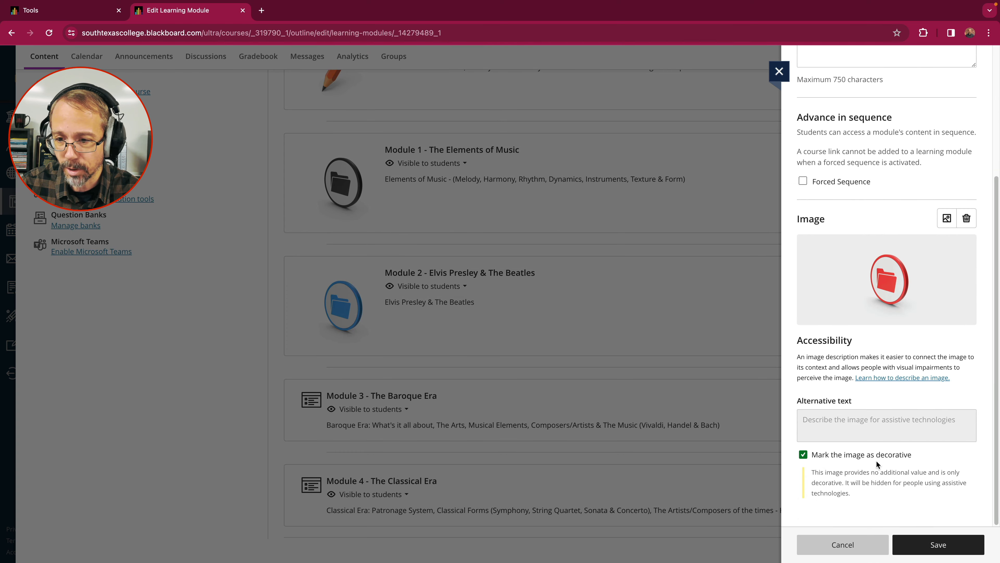
pyautogui.click(936, 544)
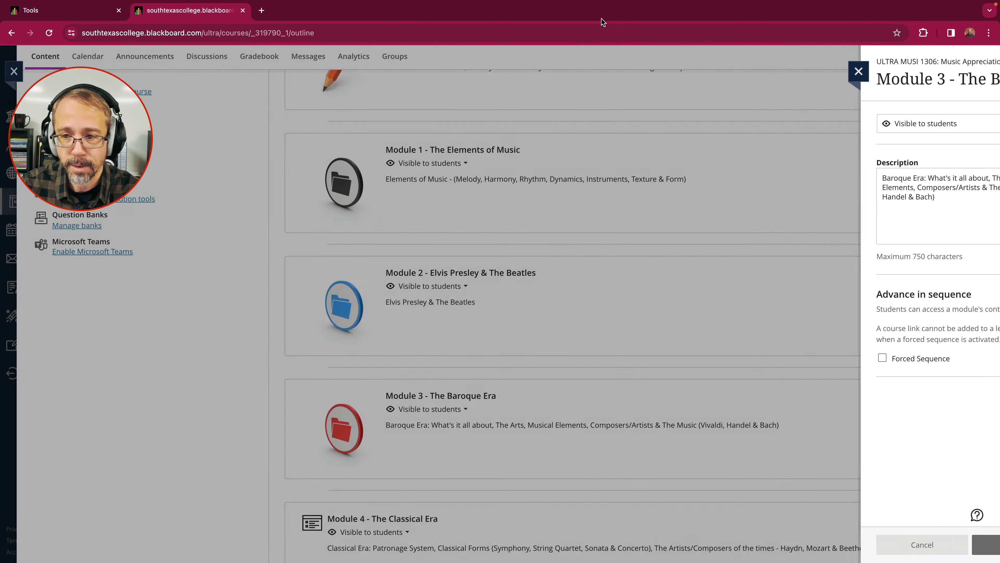
pyautogui.scroll(-1, 578, 349)
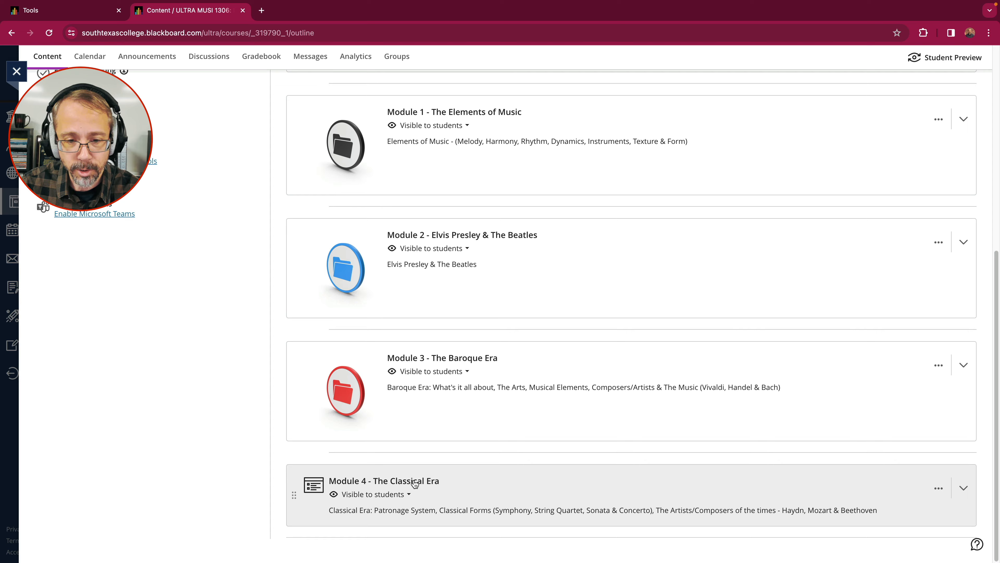
pyautogui.click(414, 480)
pyautogui.scroll(-7, 666, 340)
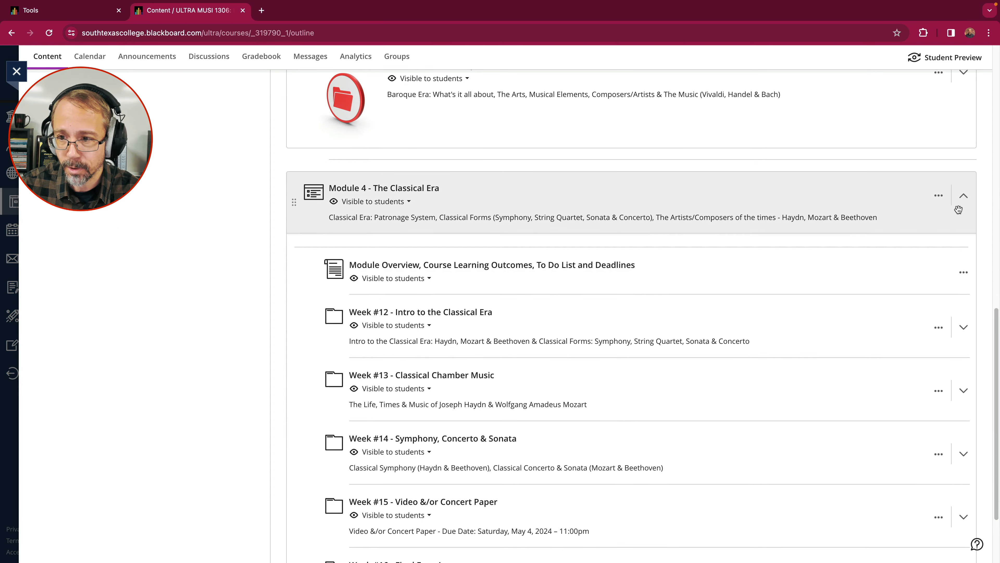
pyautogui.click(959, 199)
# Step: Open Module 4 - The Classical Era for editing and upload 02c-Green-Icon-Folder.png from the device as its image, continuing to the cropping stage
pyautogui.click(939, 488)
pyautogui.click(846, 506)
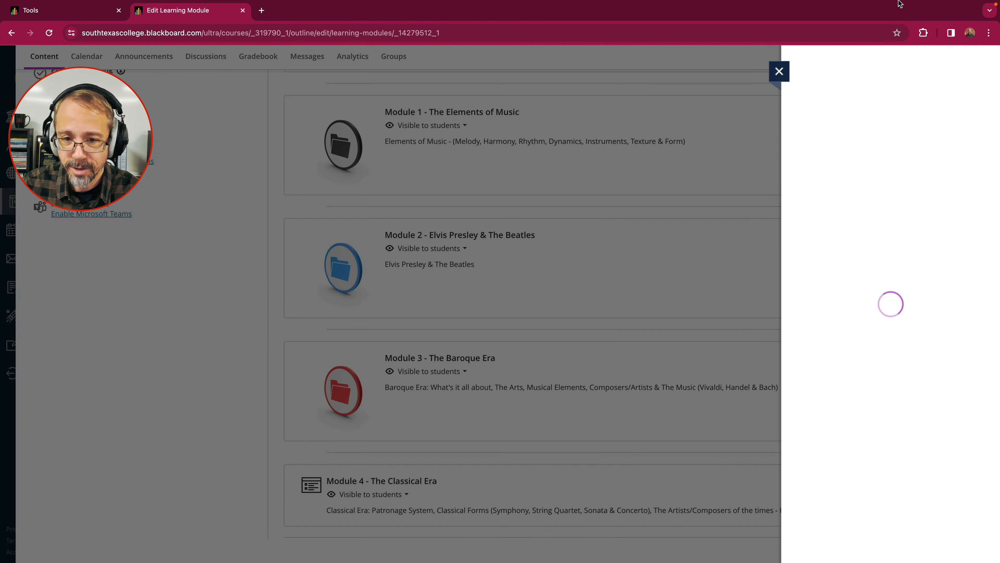
pyautogui.scroll(-1, 860, 291)
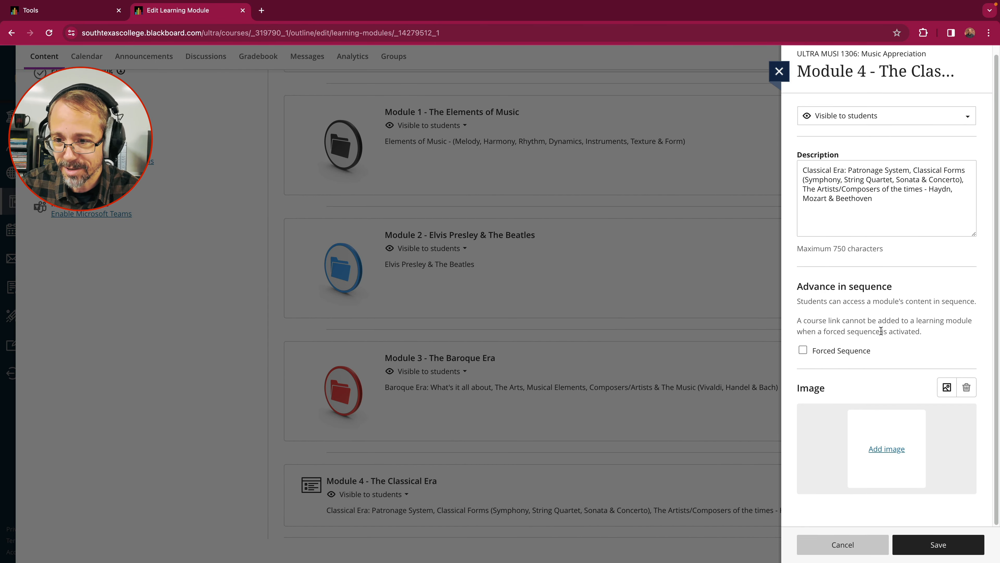
pyautogui.click(883, 449)
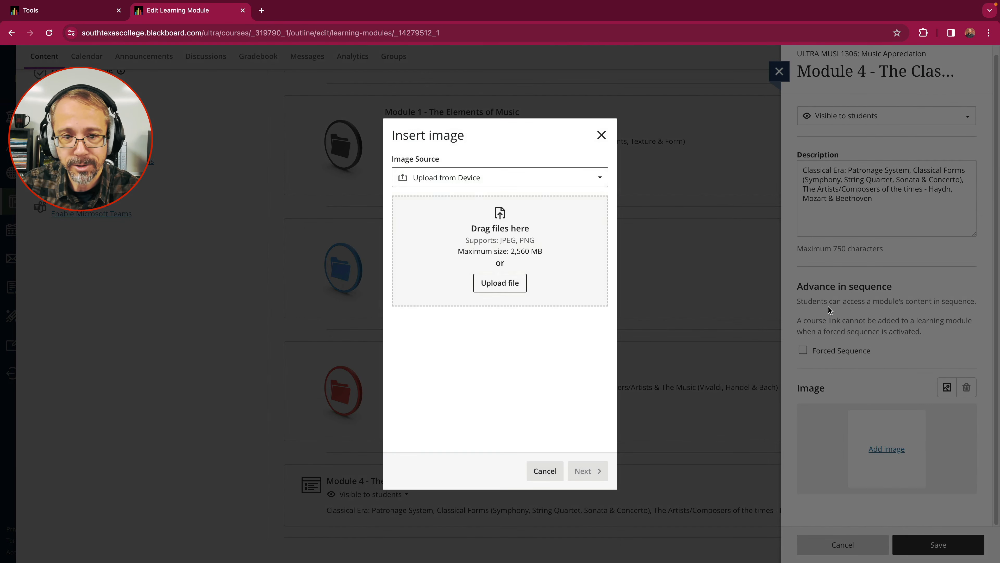
pyautogui.click(495, 286)
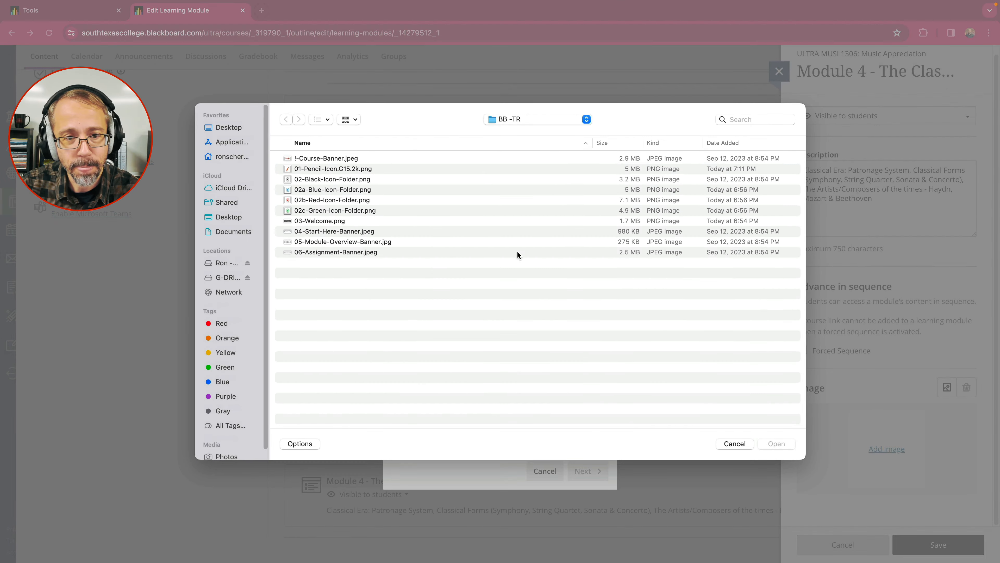
pyautogui.click(404, 209)
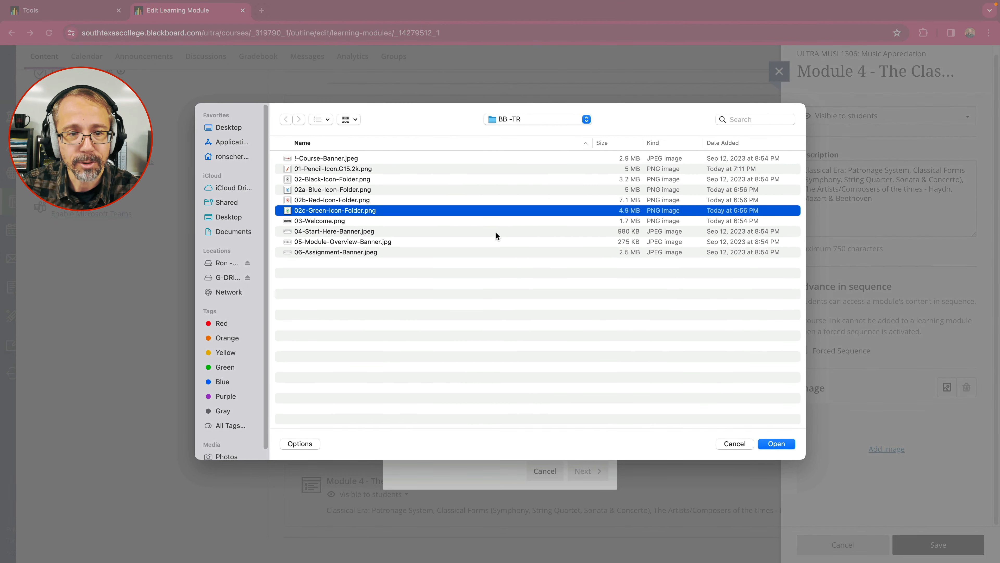
pyautogui.click(771, 444)
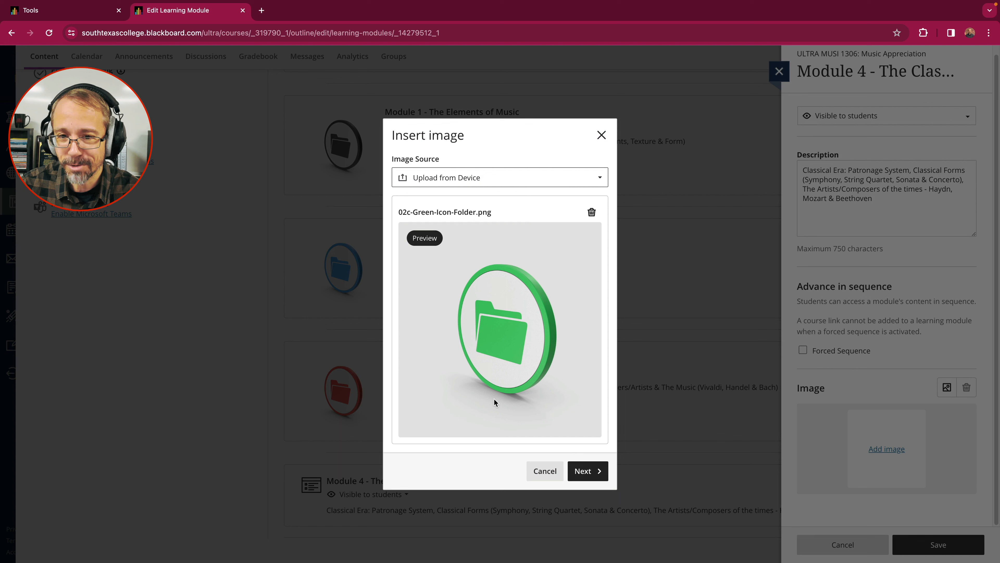
pyautogui.click(592, 471)
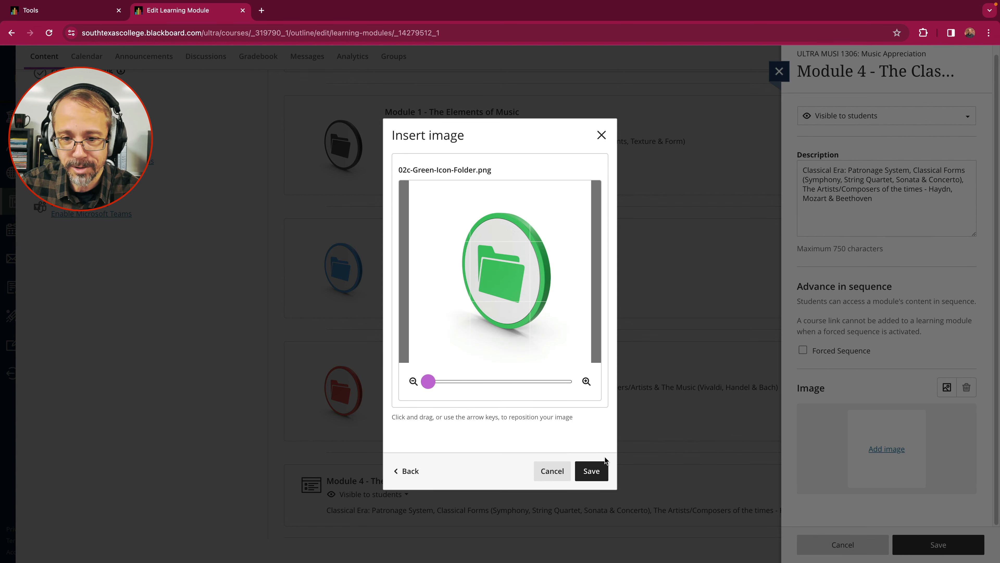
# Step: Save the green folder image with its default crop and save the changes to Module 4
pyautogui.click(594, 471)
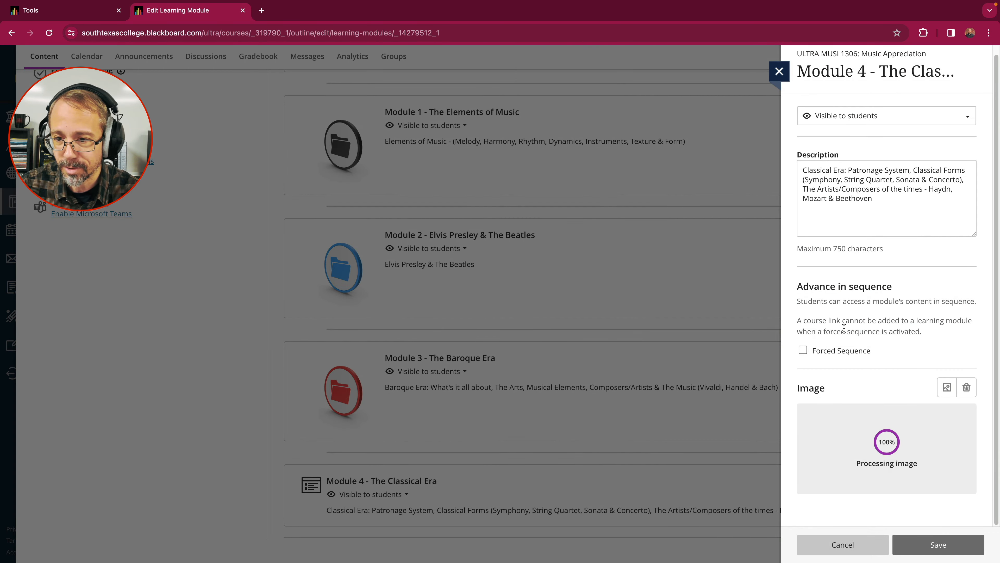
pyautogui.scroll(-4, 895, 374)
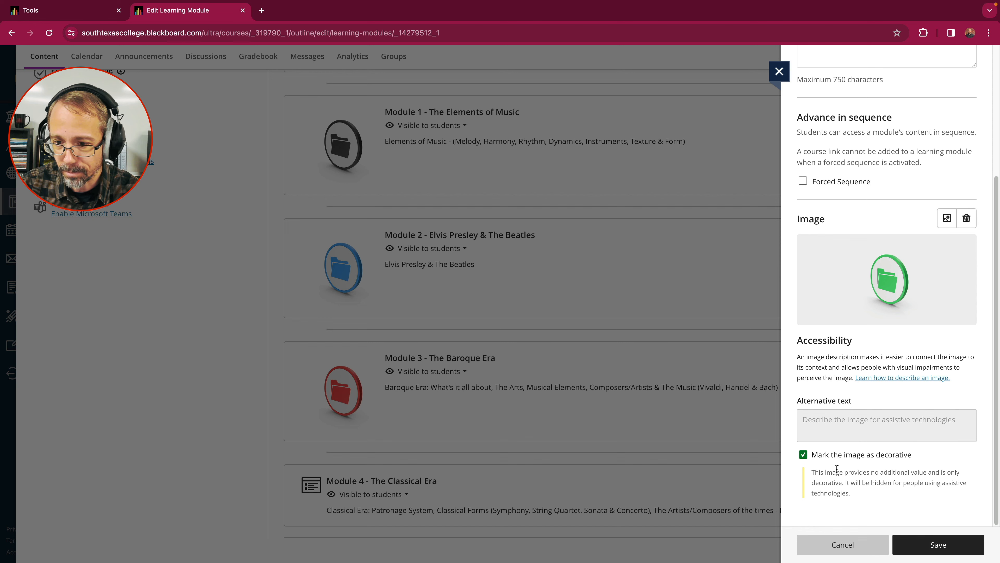
pyautogui.click(938, 545)
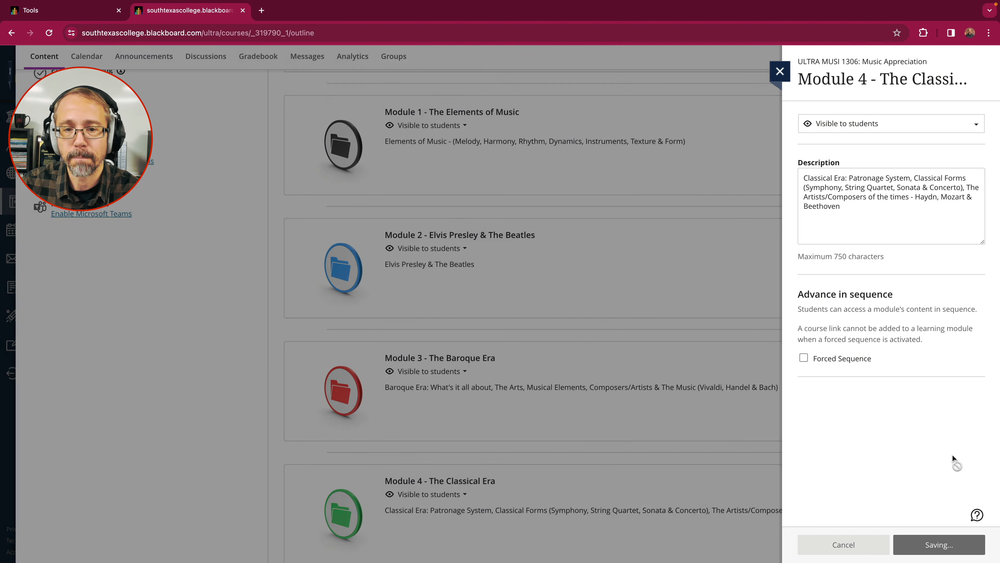
# Step: Review the course content page from the banner through Start Here and Modules 1 to 4 to check the added images
pyautogui.scroll(-1, 656, 390)
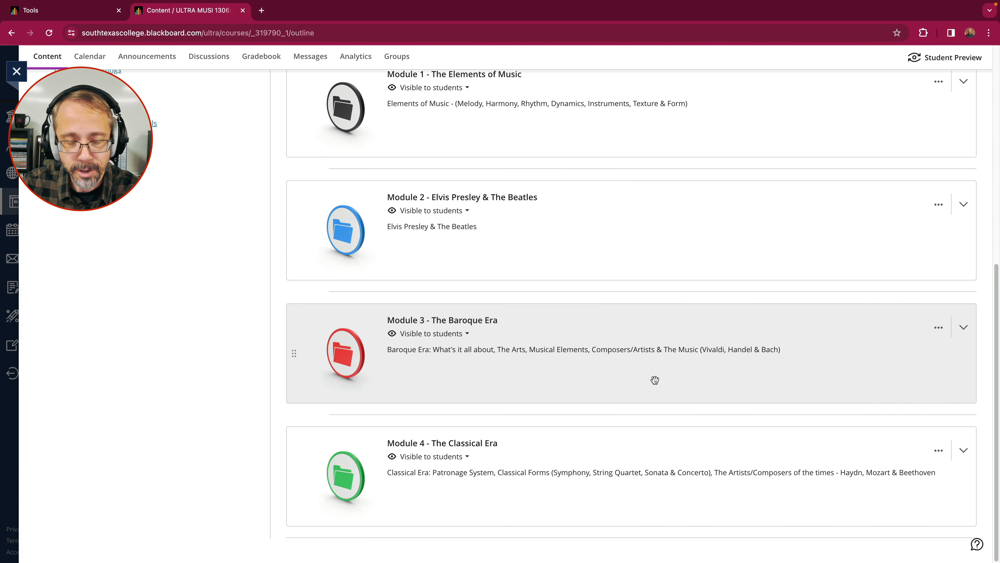
pyautogui.scroll(10, 655, 380)
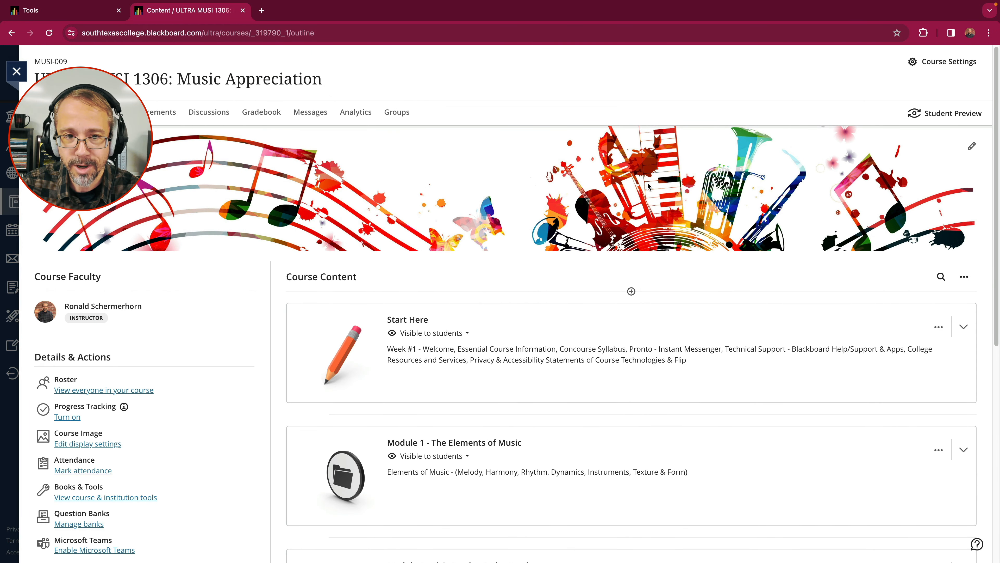
pyautogui.scroll(-3, 648, 185)
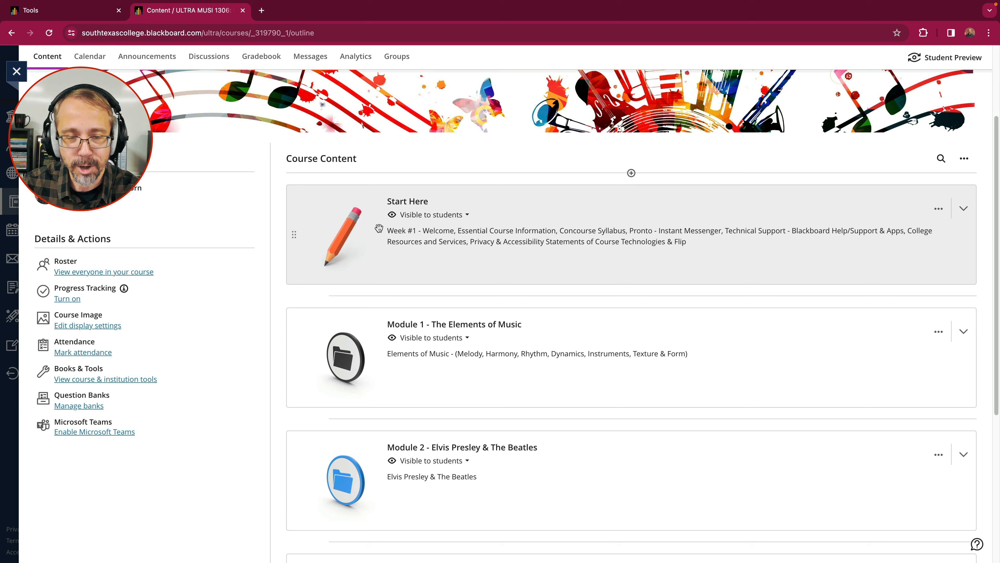
pyautogui.scroll(-2, 575, 258)
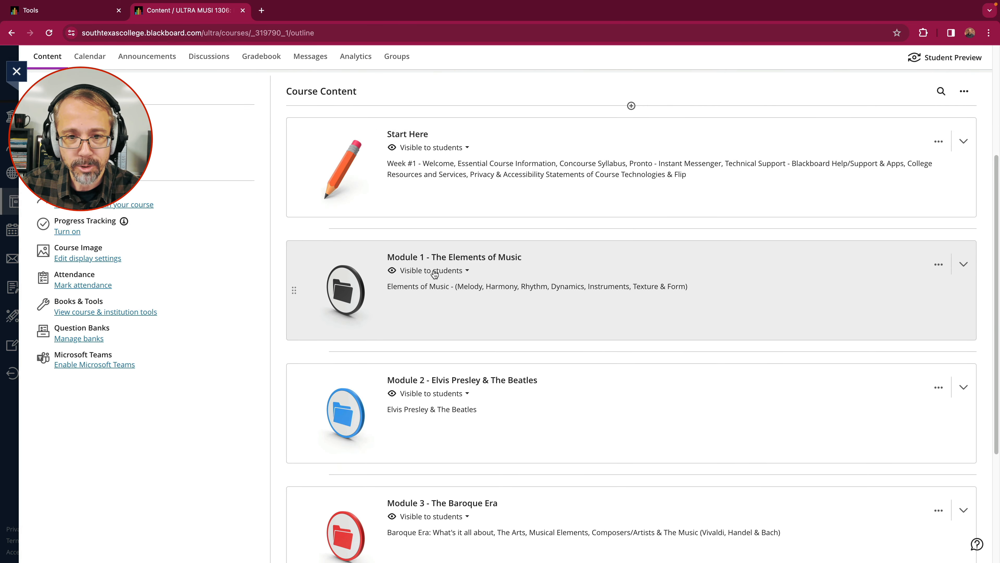
pyautogui.scroll(-1, 435, 274)
pyautogui.scroll(-4, 552, 296)
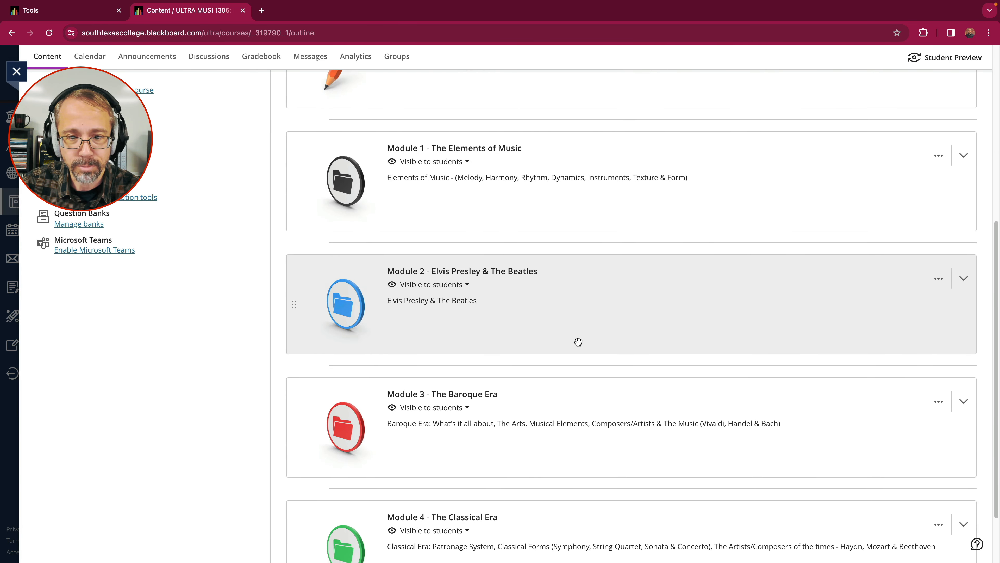
pyautogui.scroll(7, 599, 393)
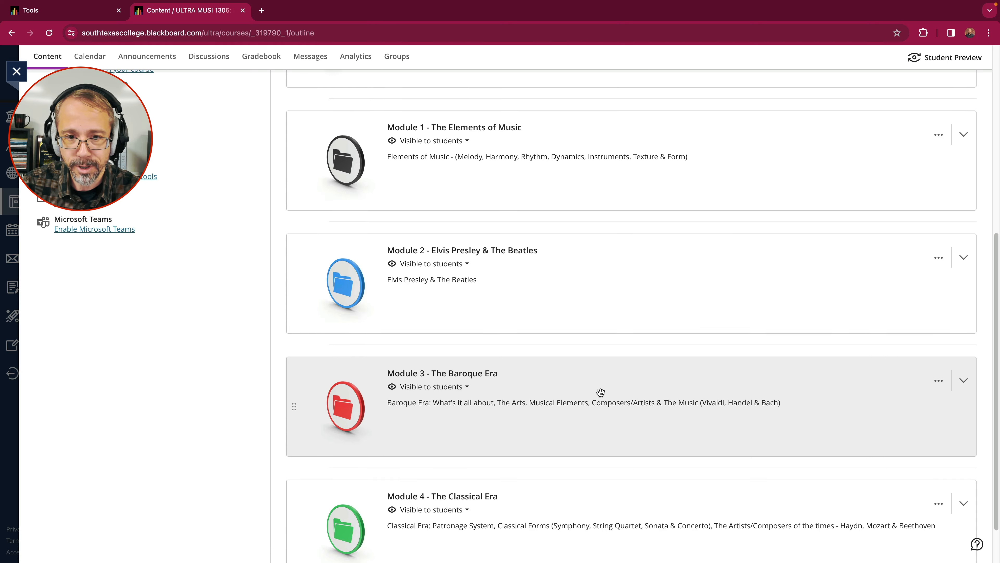
pyautogui.scroll(3, 600, 392)
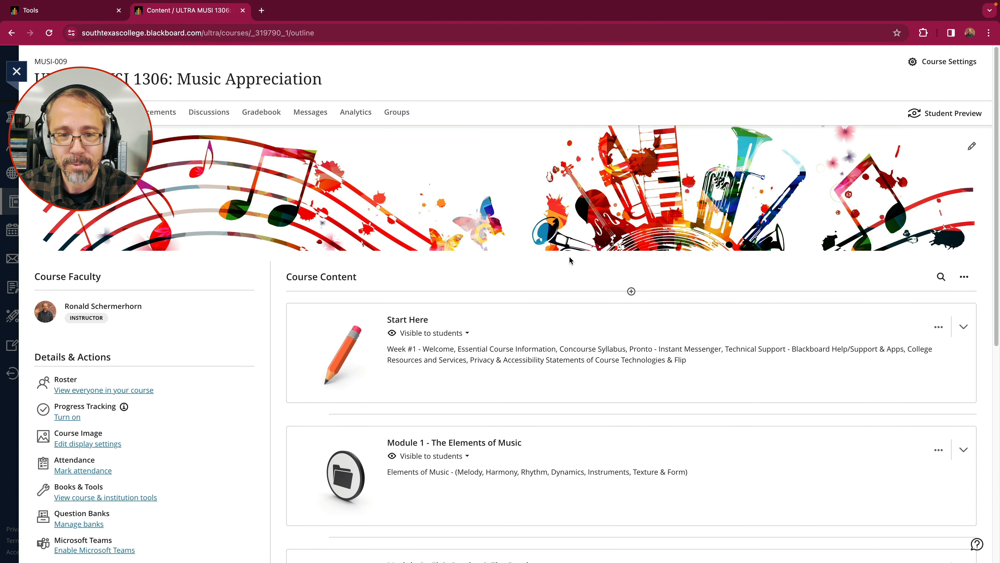
pyautogui.scroll(-2, 569, 256)
pyautogui.scroll(-4, 570, 256)
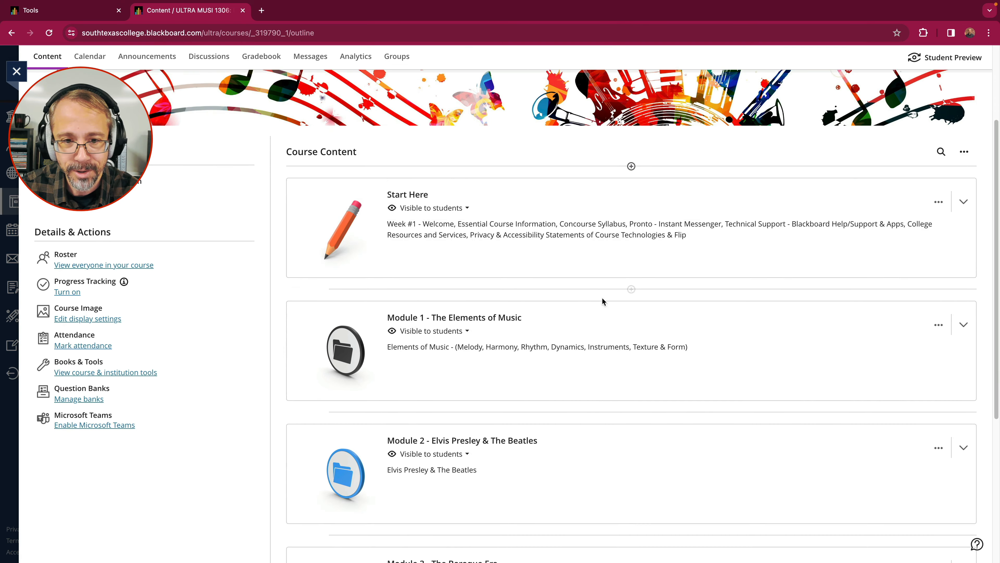
pyautogui.scroll(-2, 602, 298)
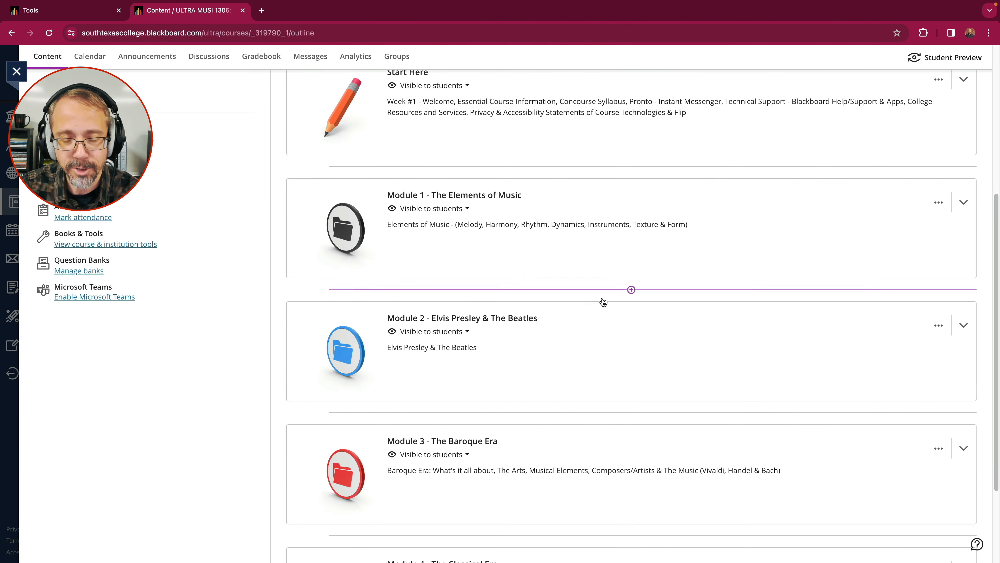
pyautogui.scroll(-3, 602, 298)
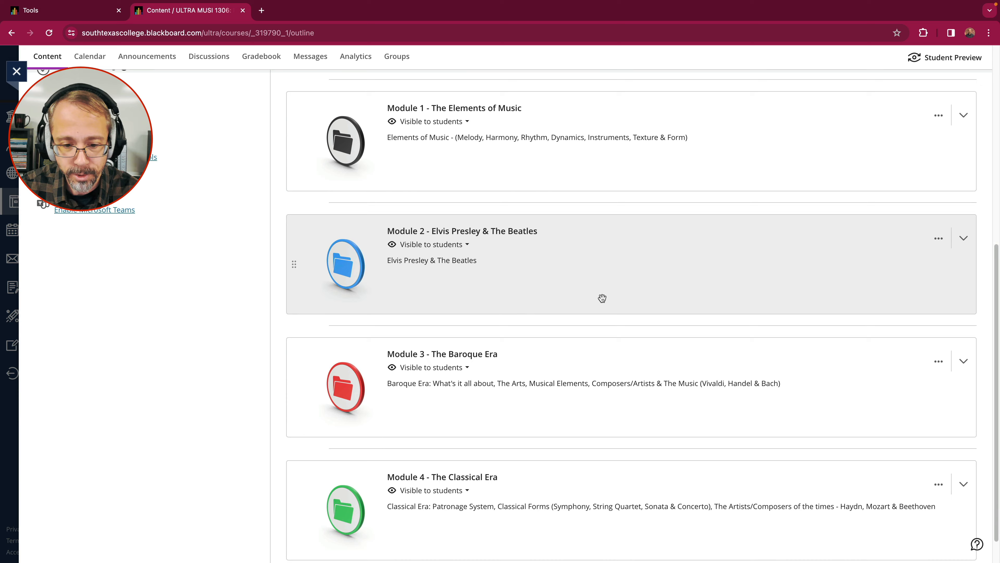
pyautogui.scroll(-1, 603, 298)
pyautogui.scroll(3, 603, 300)
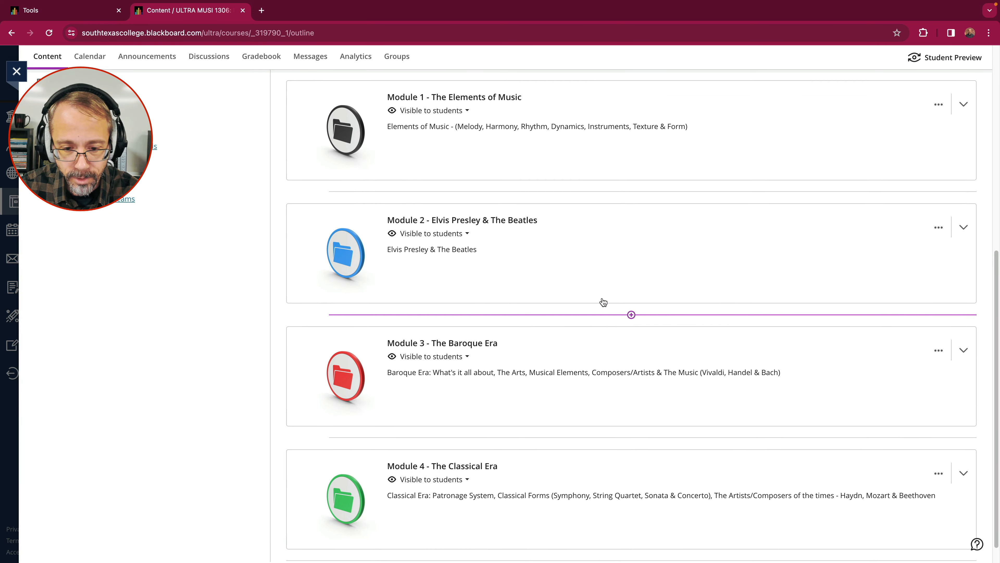
pyautogui.scroll(8, 603, 302)
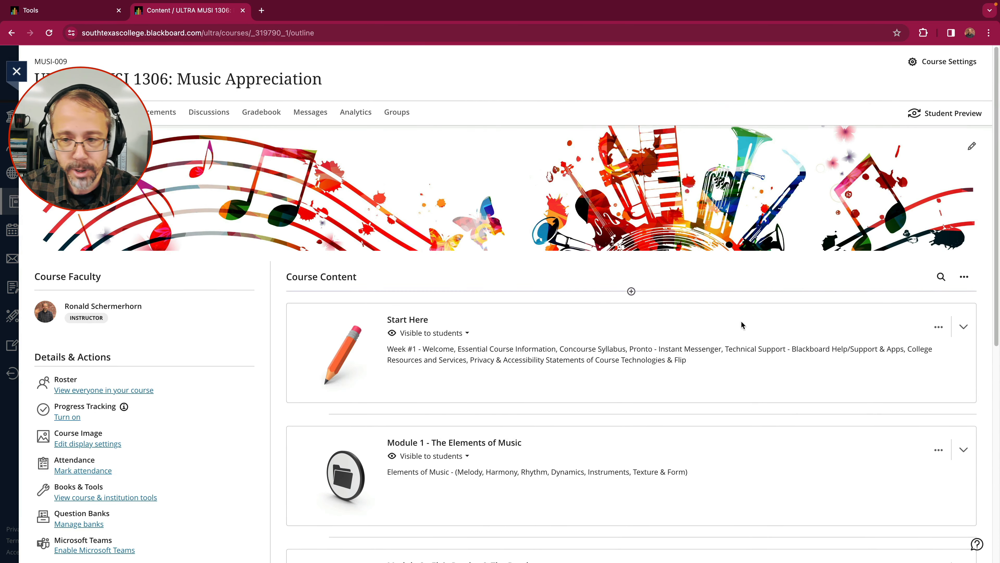
# Step: Open the Welcome document inside Start Here and put its "Add the Welcome Image from your Content Collection" block into edit mode
pyautogui.click(964, 328)
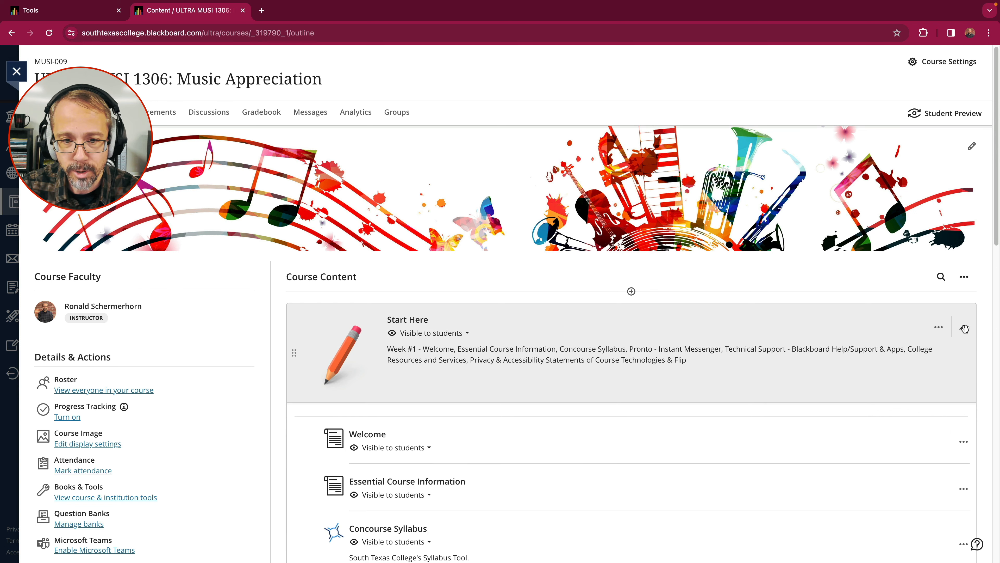
pyautogui.scroll(-3, 586, 334)
pyautogui.scroll(-1, 586, 335)
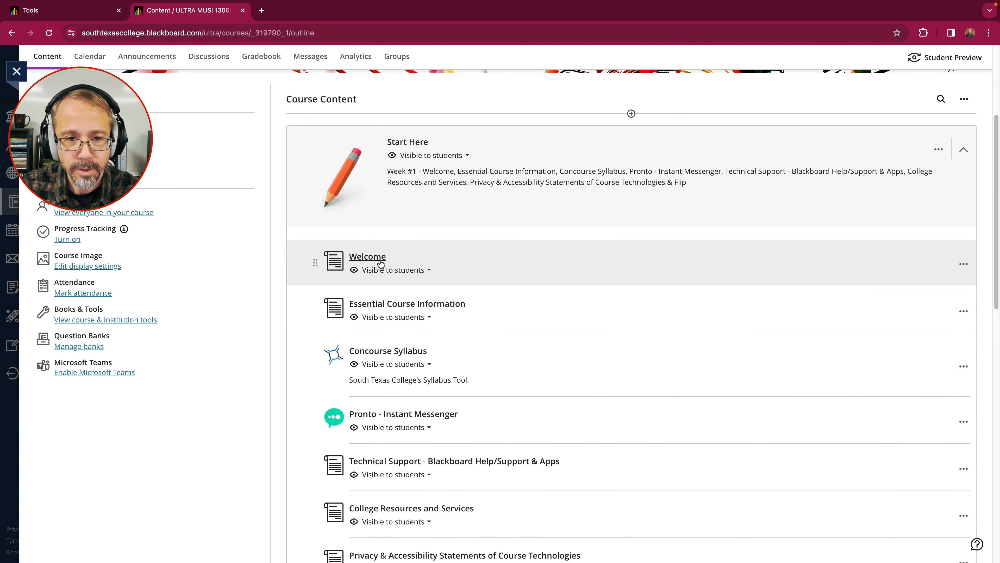
pyautogui.click(375, 258)
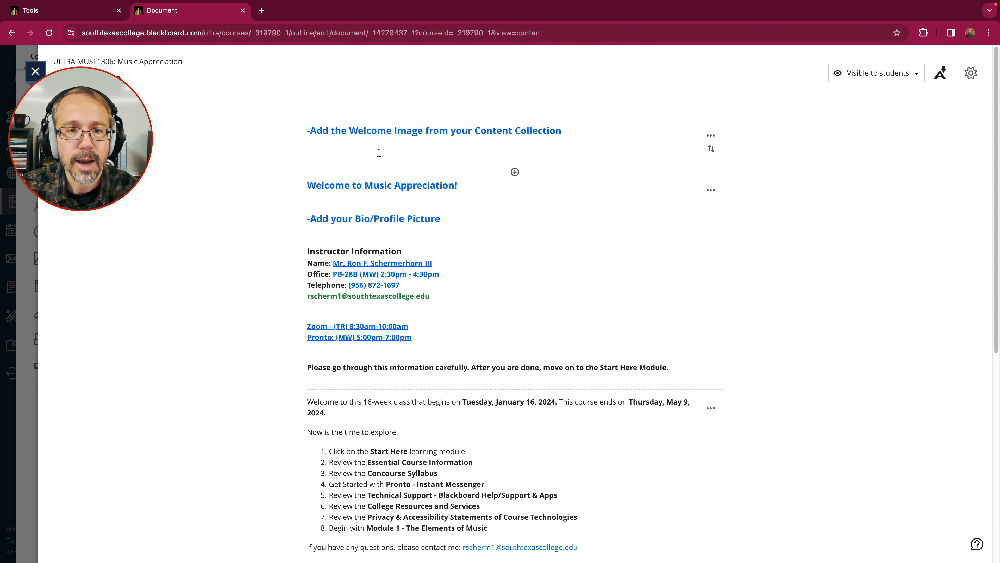
pyautogui.click(711, 137)
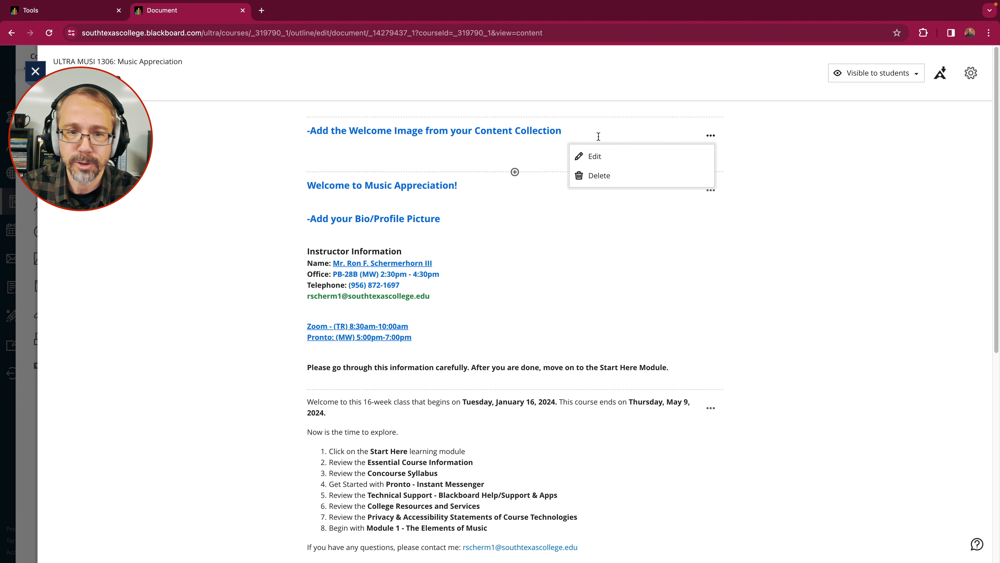
pyautogui.click(603, 159)
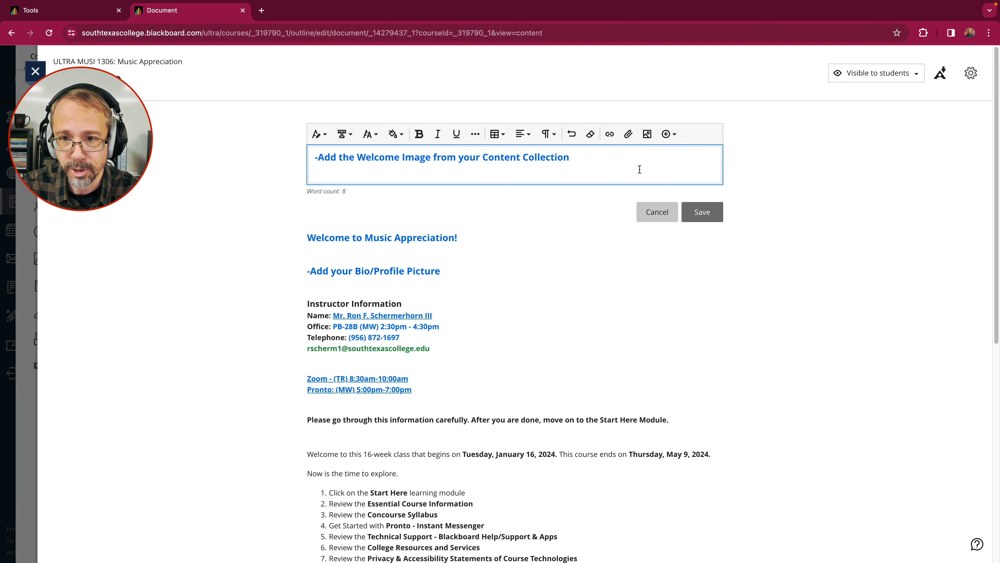
# Step: Insert 01-Welcome.png from the !-Course-Images-Attachments folder of the Content Collection into the block
pyautogui.click(669, 134)
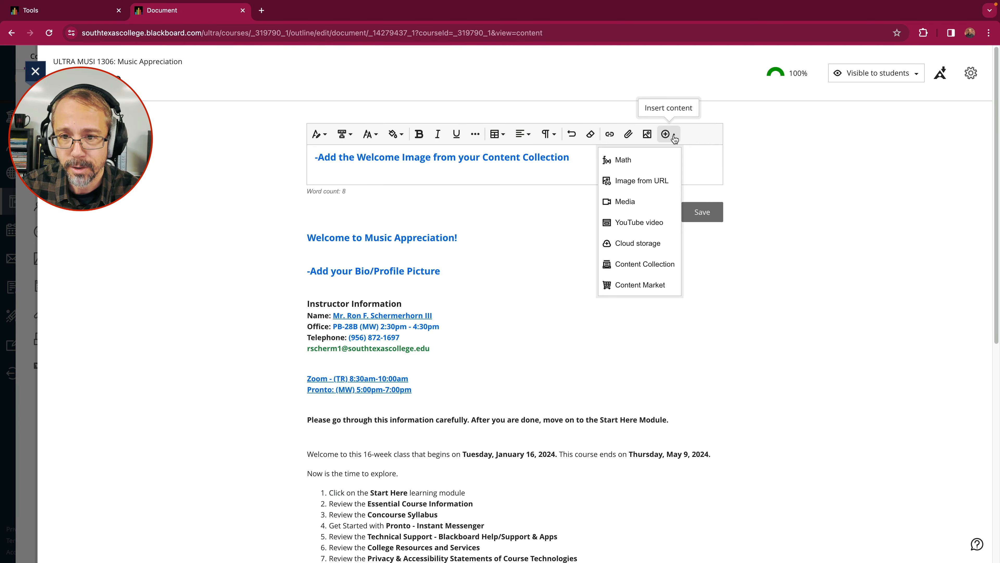
pyautogui.click(650, 263)
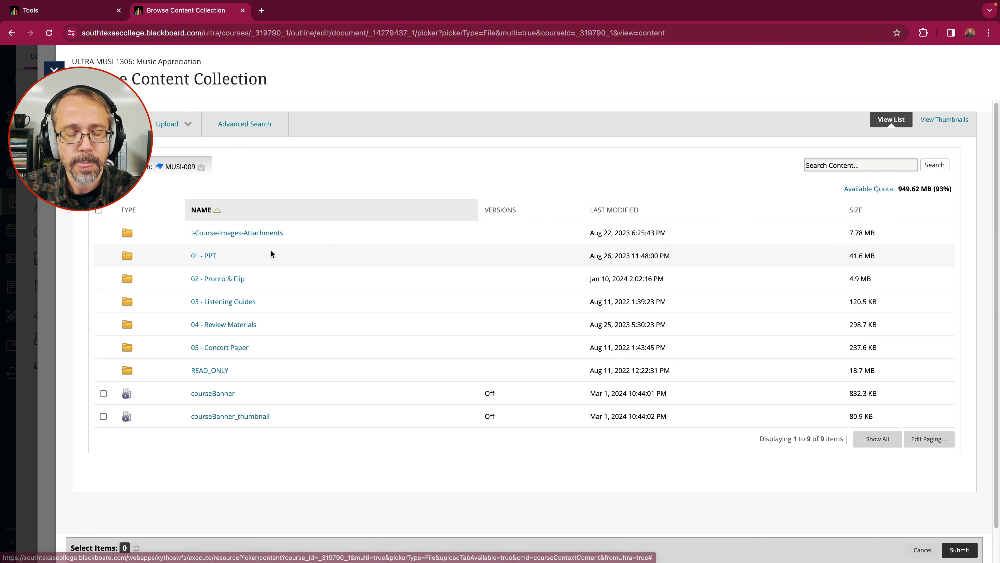
pyautogui.click(245, 233)
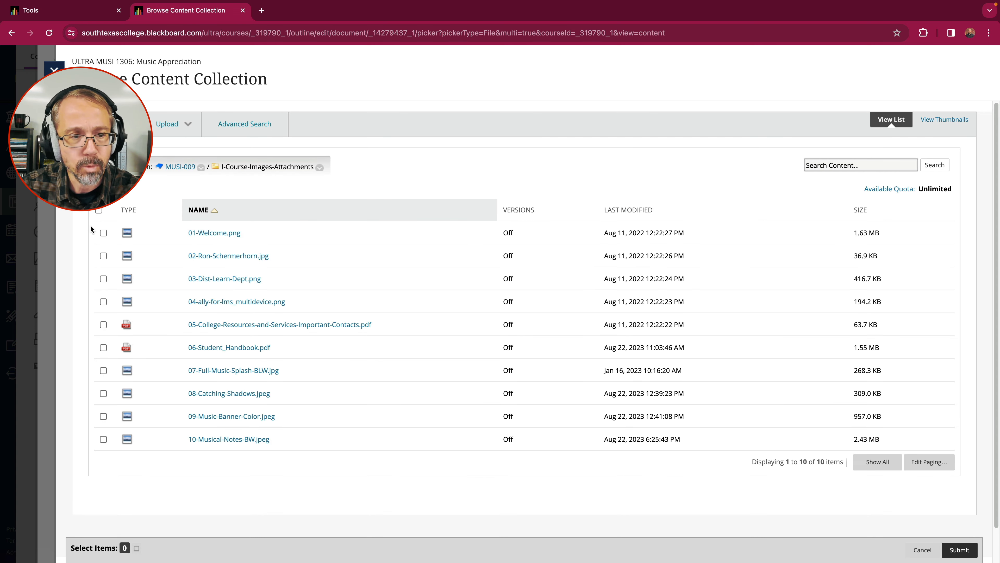
pyautogui.click(103, 232)
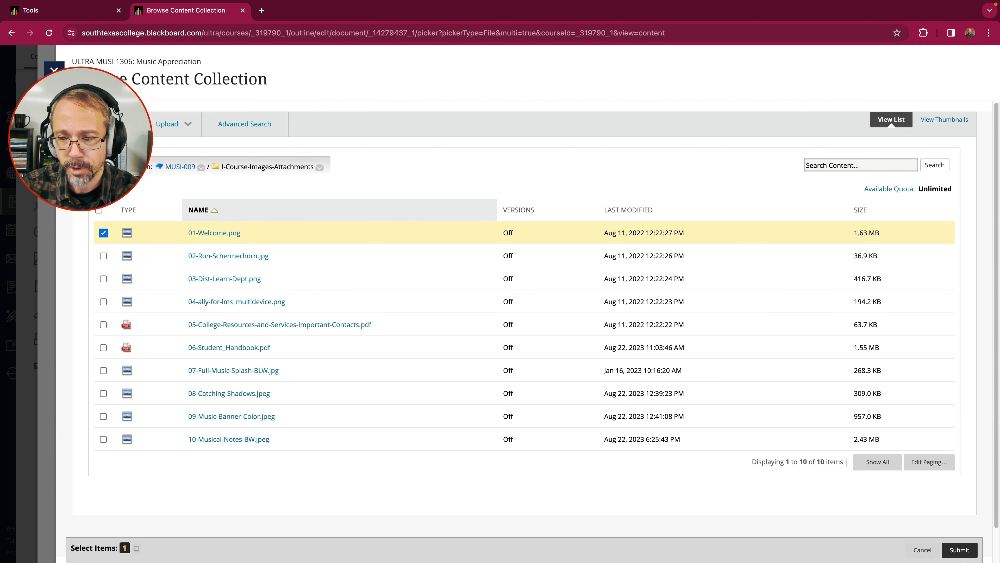
pyautogui.click(960, 549)
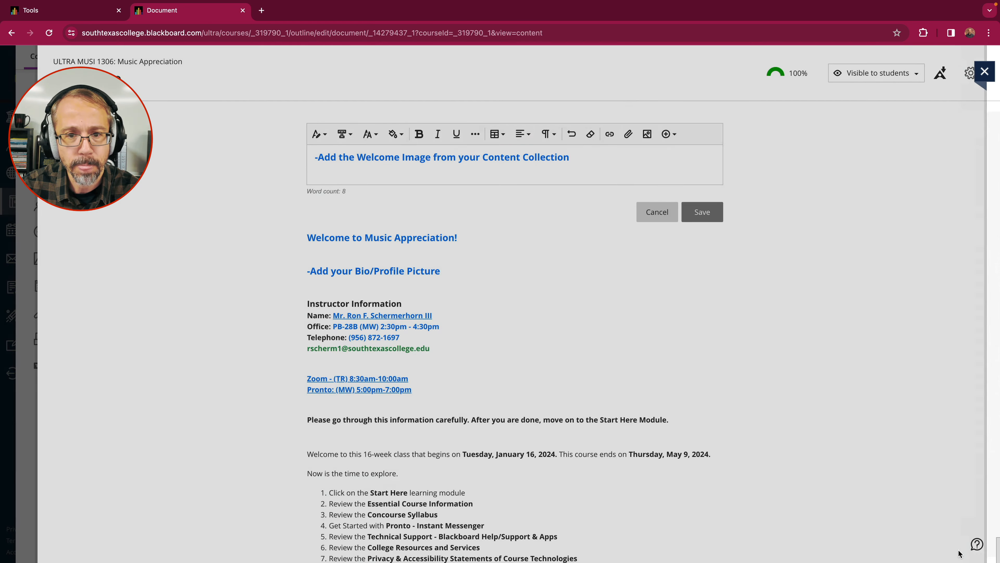
# Step: Clear the welcome image's alternative text, mark it as decorative and save it with the View only file option
pyautogui.moveTo(463, 306); pyautogui.dragTo(392, 303)
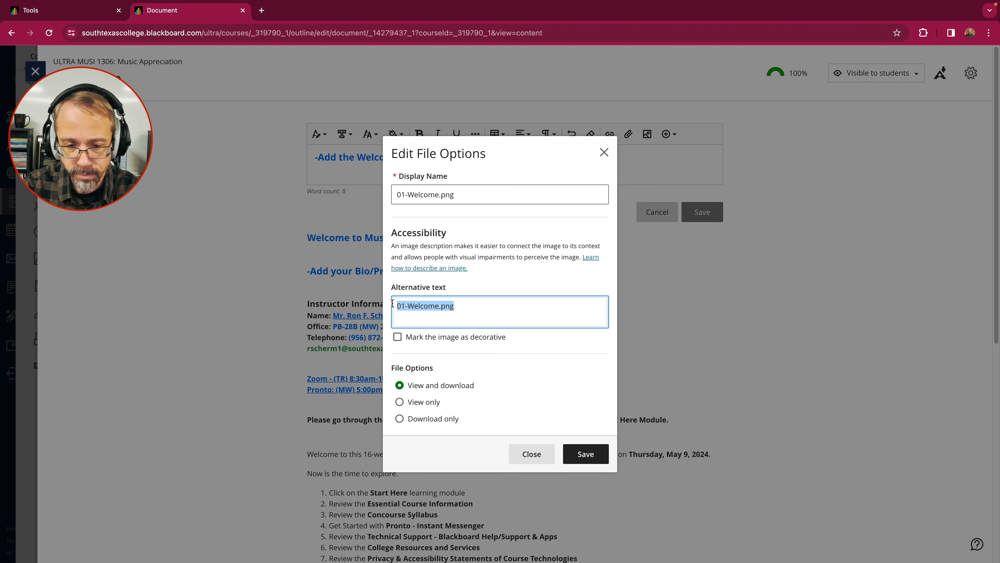
pyautogui.press('BackSpace')
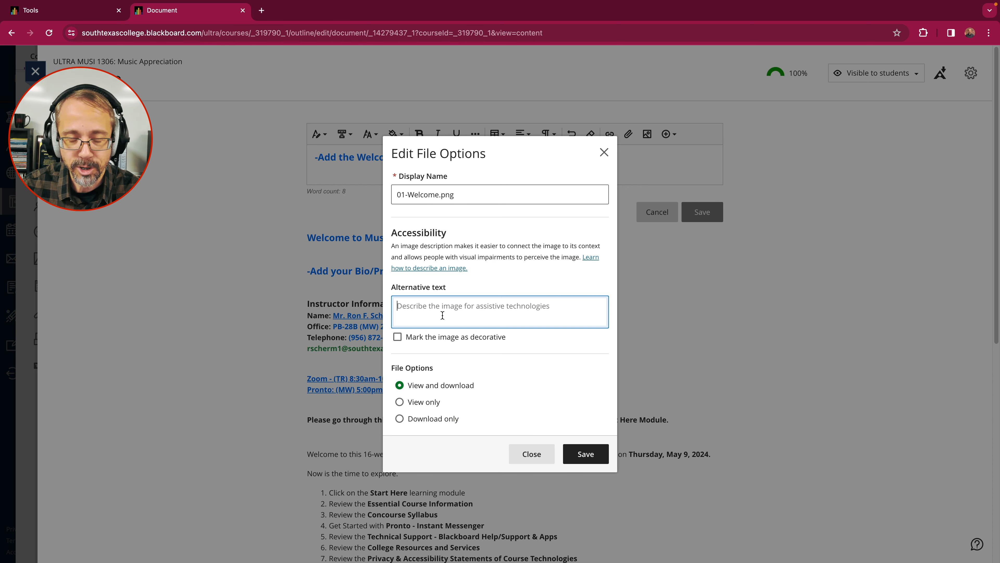
pyautogui.click(397, 337)
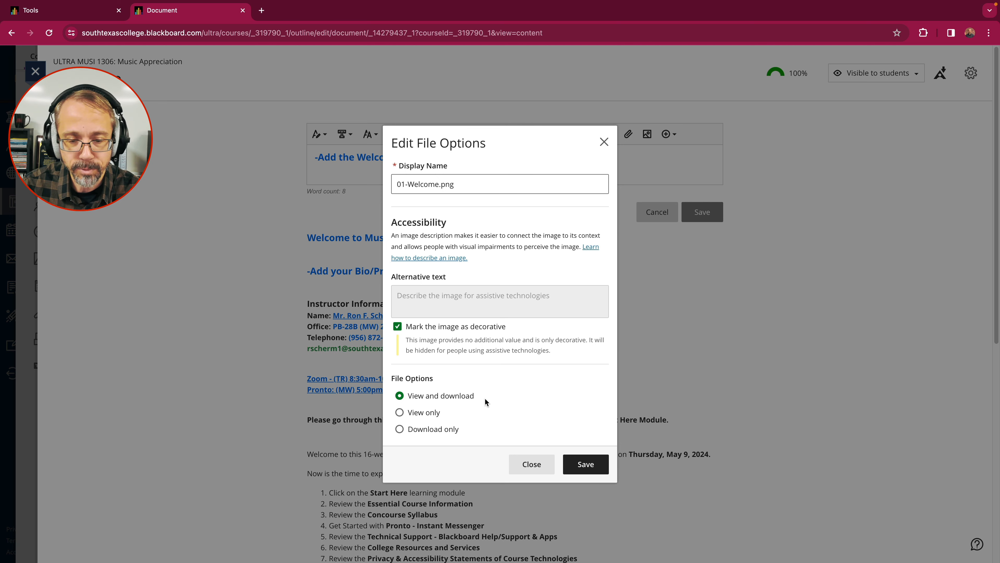
pyautogui.click(400, 412)
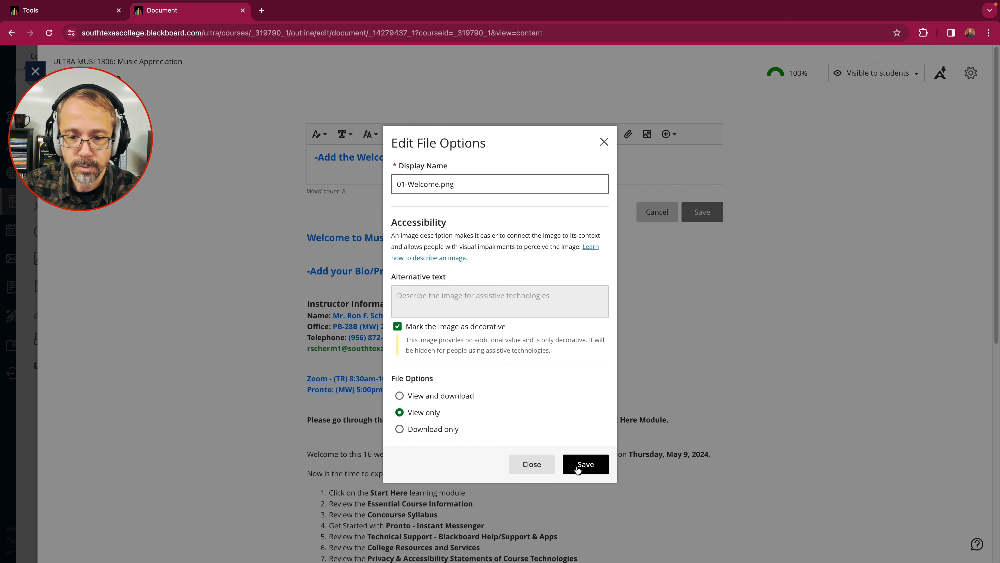
pyautogui.click(585, 464)
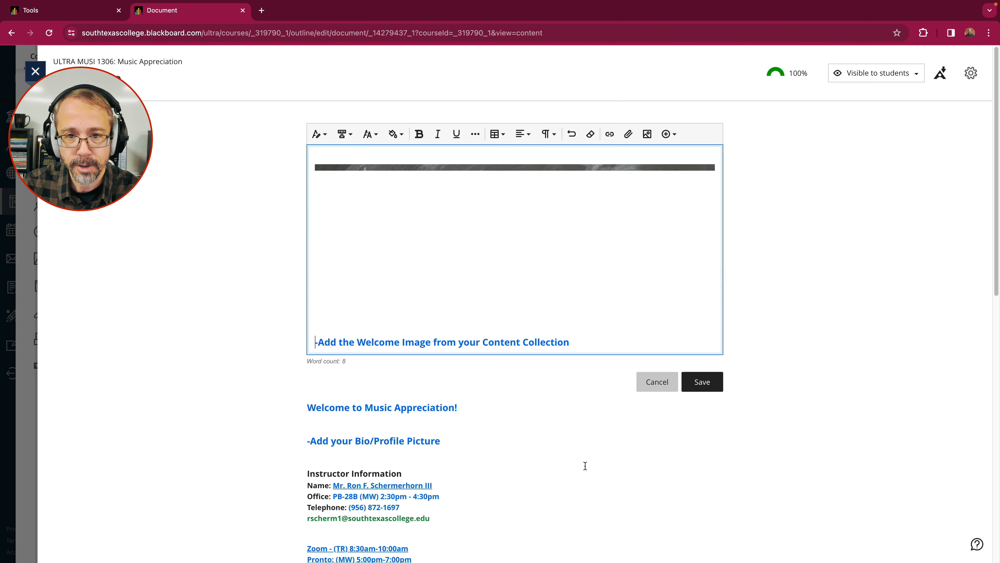
# Step: Delete the "-Add the Welcome Image from your Content Collection" placeholder line and save the block
pyautogui.moveTo(570, 341); pyautogui.dragTo(315, 337)
pyautogui.press('BackSpace')
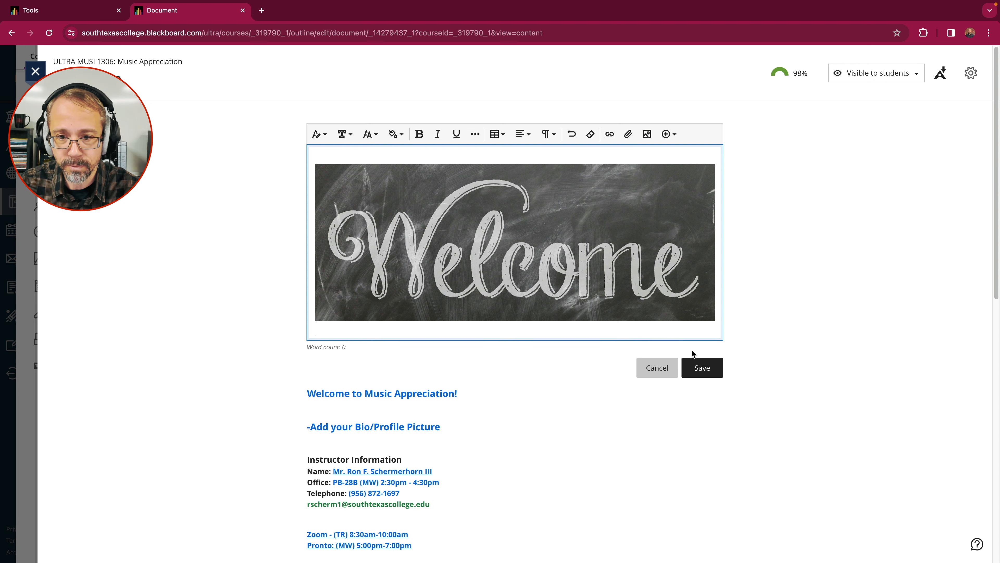
pyautogui.click(704, 368)
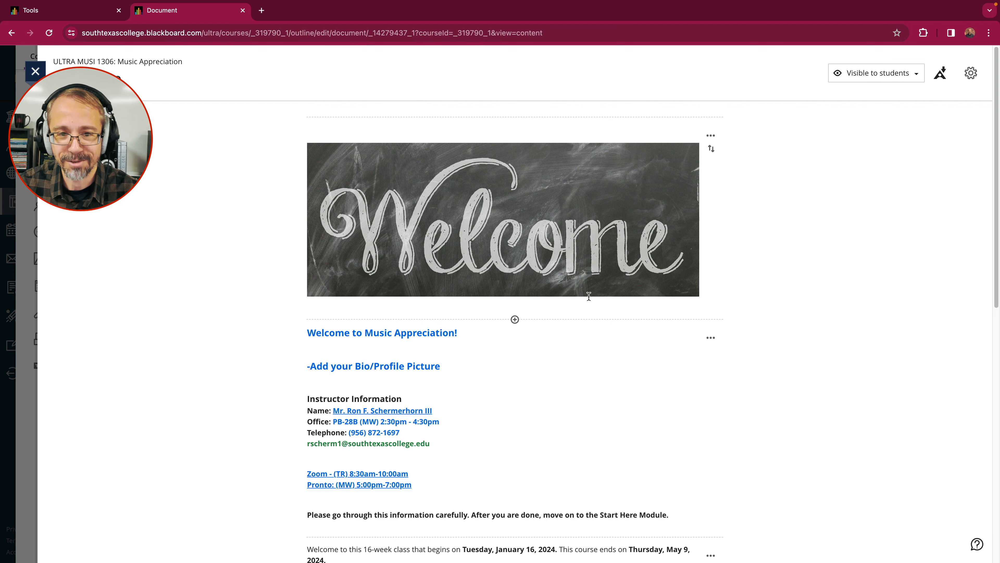
# Step: Edit the "Welcome to Music Appreciation!" block and insert the instructor's profile JPG numbered 02 from !-Course-Images-Attachments after the heading
pyautogui.scroll(-2, 591, 300)
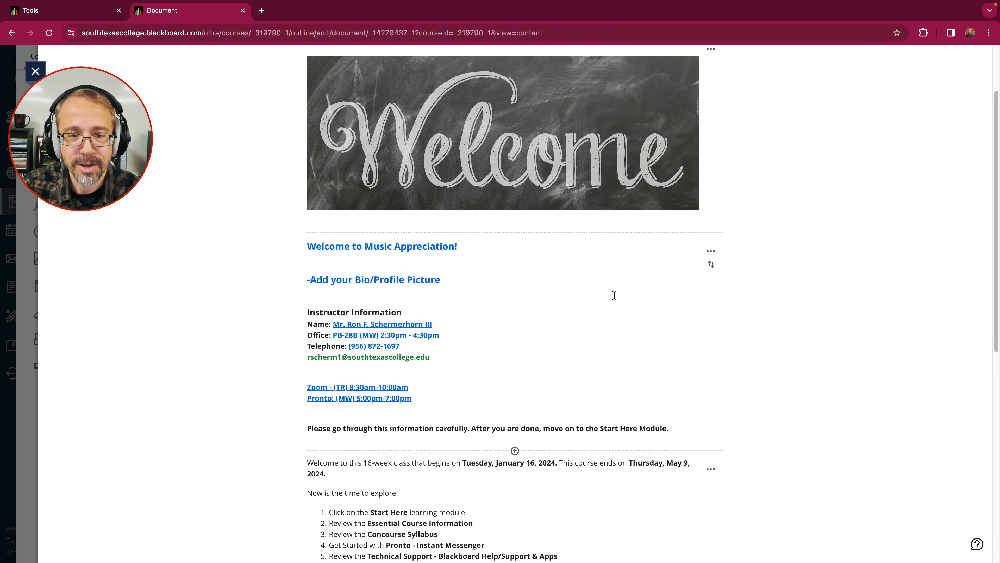
pyautogui.click(711, 252)
pyautogui.click(614, 275)
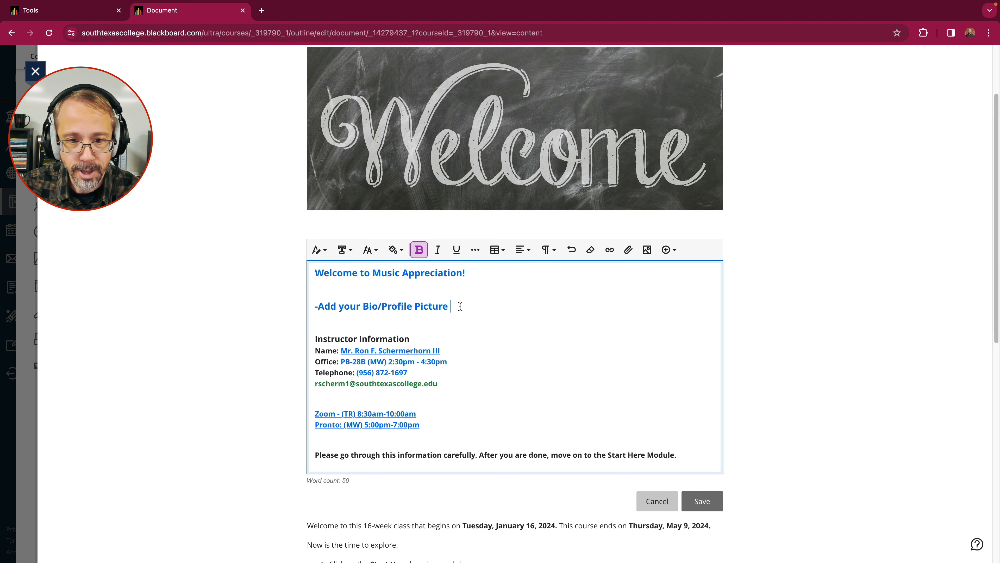
pyautogui.click(483, 275)
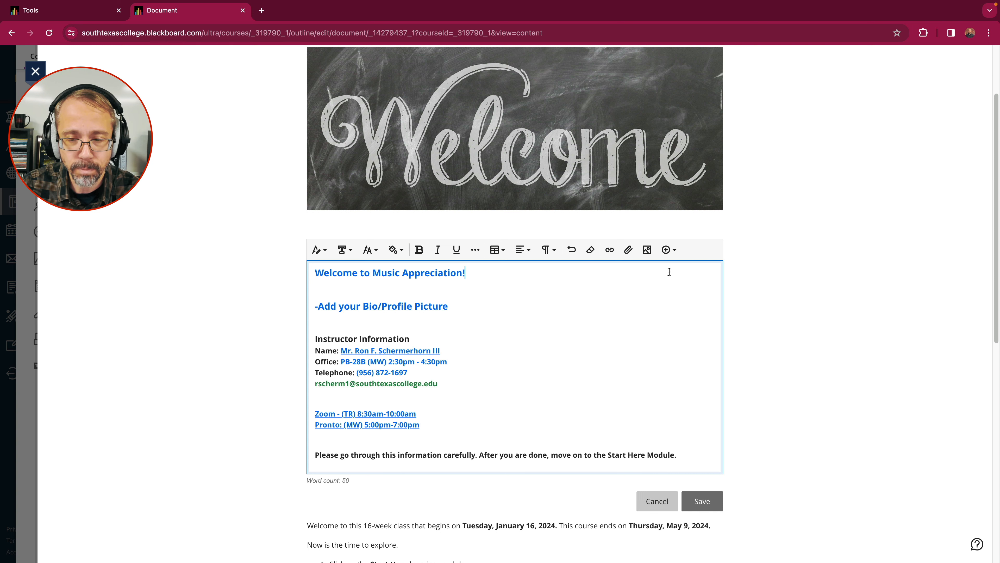
pyautogui.click(668, 251)
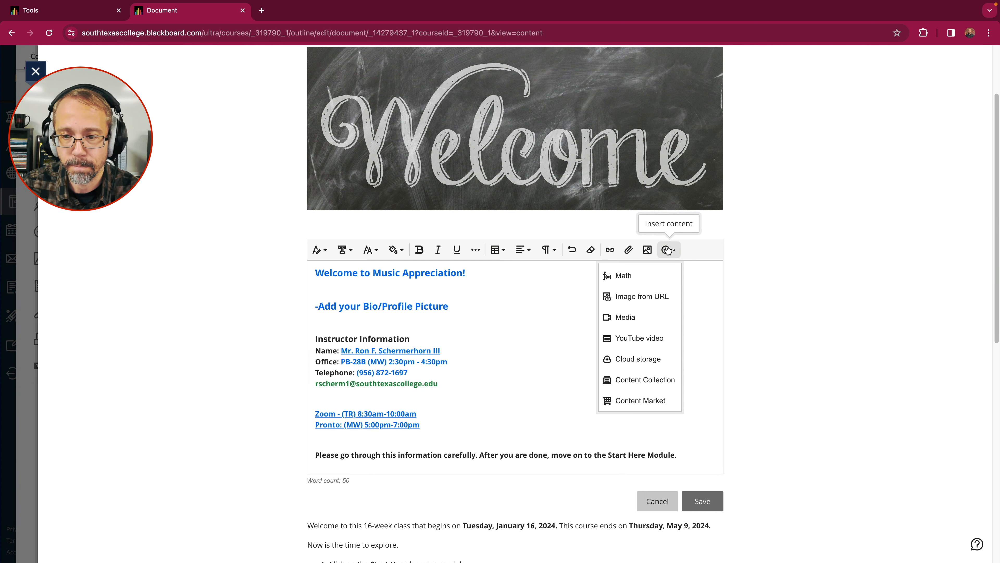
pyautogui.click(649, 380)
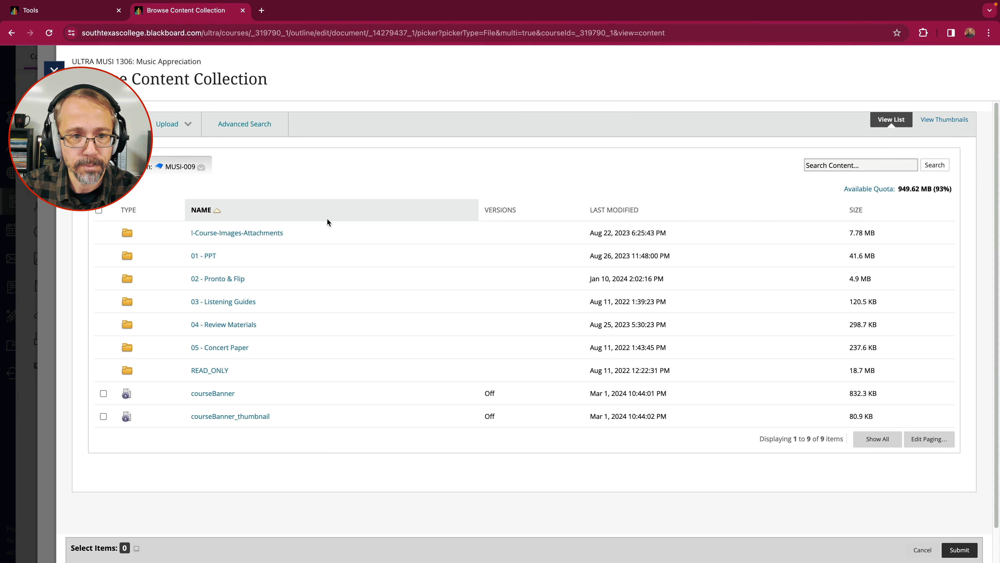
pyautogui.click(257, 232)
pyautogui.click(103, 256)
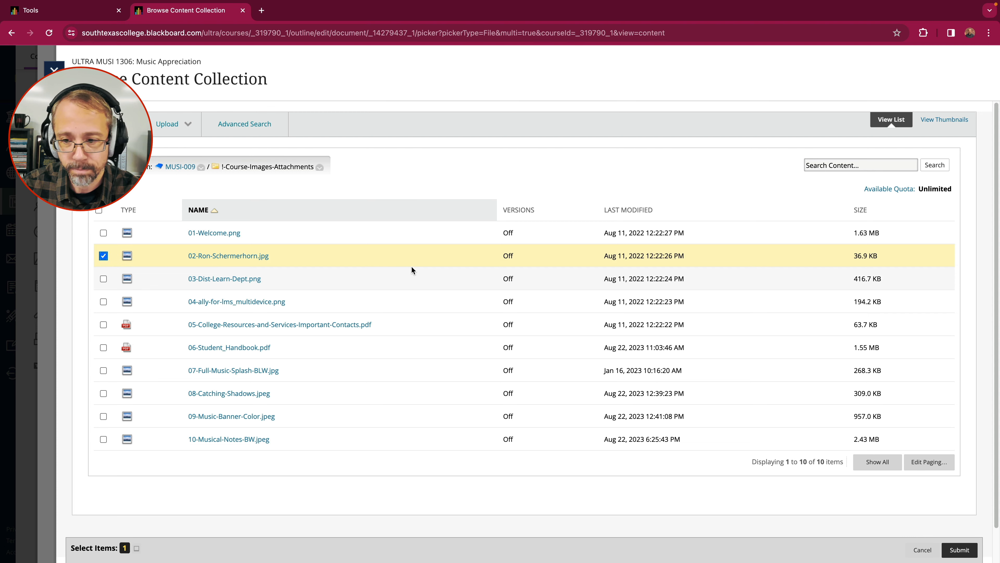
pyautogui.click(956, 550)
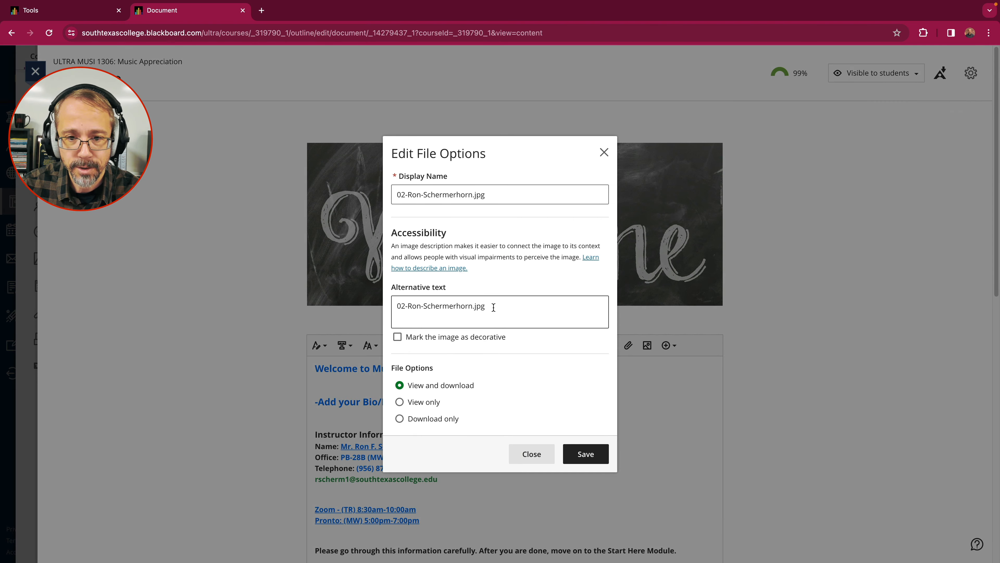
# Step: Replace the profile picture's alternative text with the instructor's title and surname followed by "Profile"
pyautogui.moveTo(493, 306); pyautogui.dragTo(397, 308)
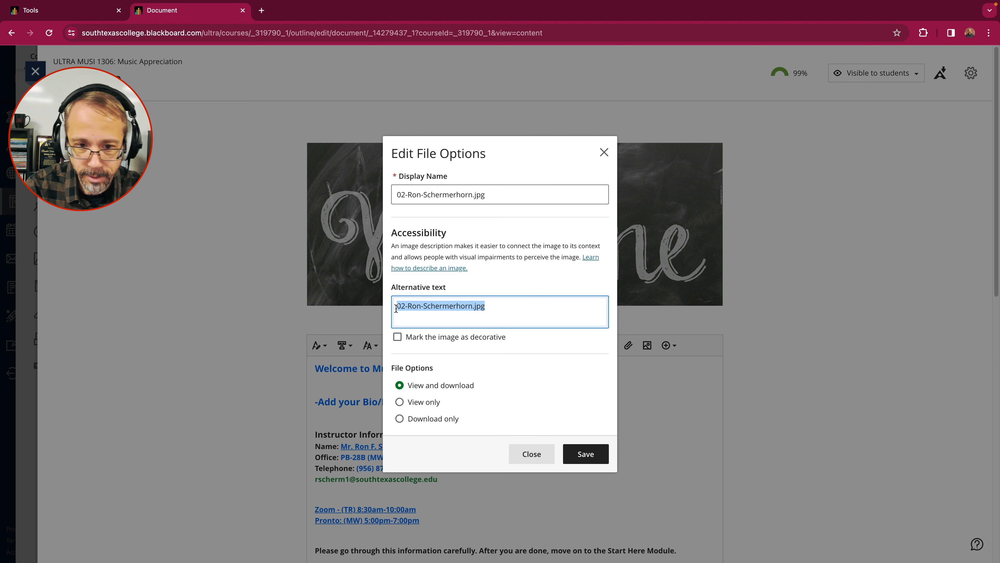
pyautogui.press('BackSpace')
pyautogui.write('Mr. ')
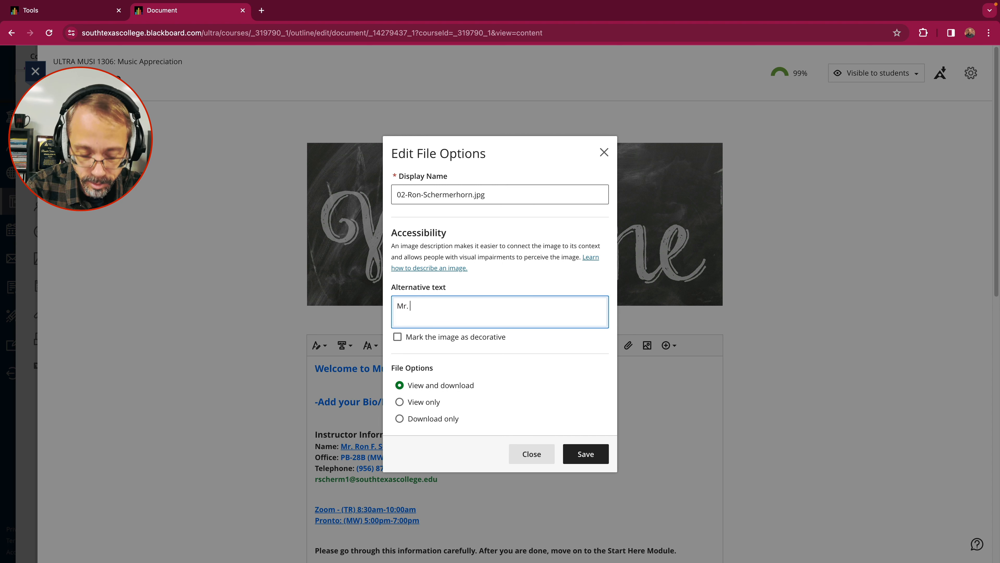
pyautogui.write('Scherm')
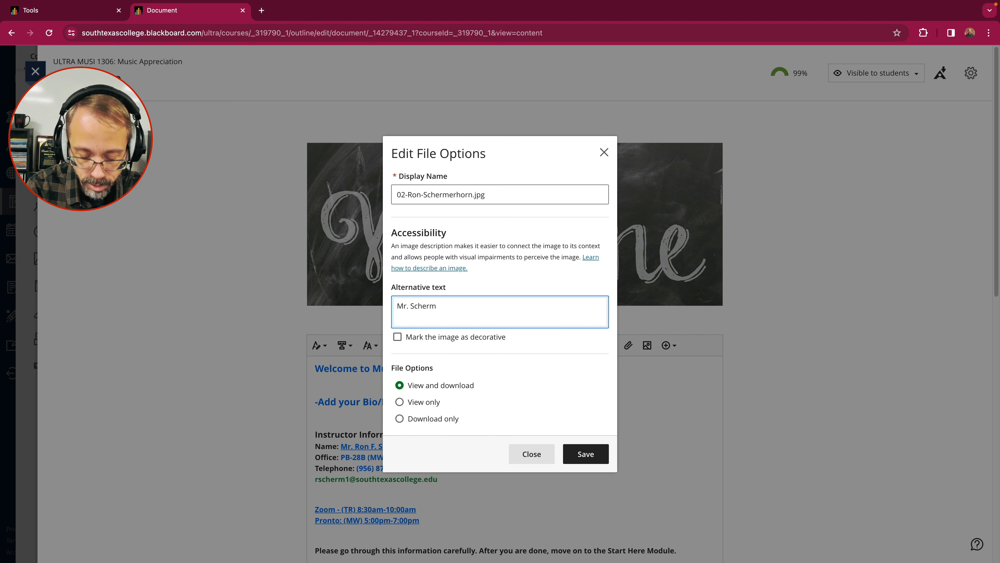
pyautogui.write('erhorn ')
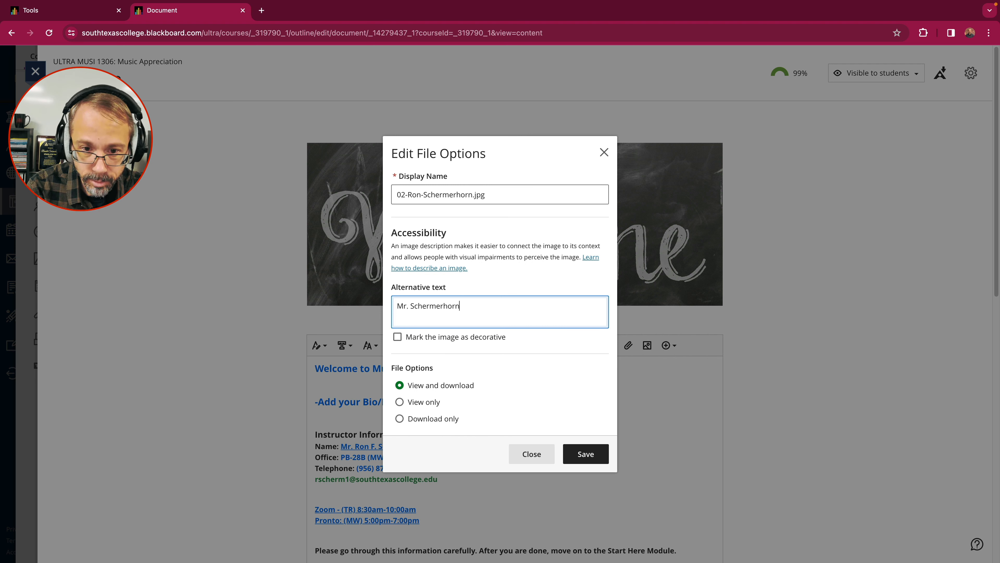
pyautogui.write('Pro')
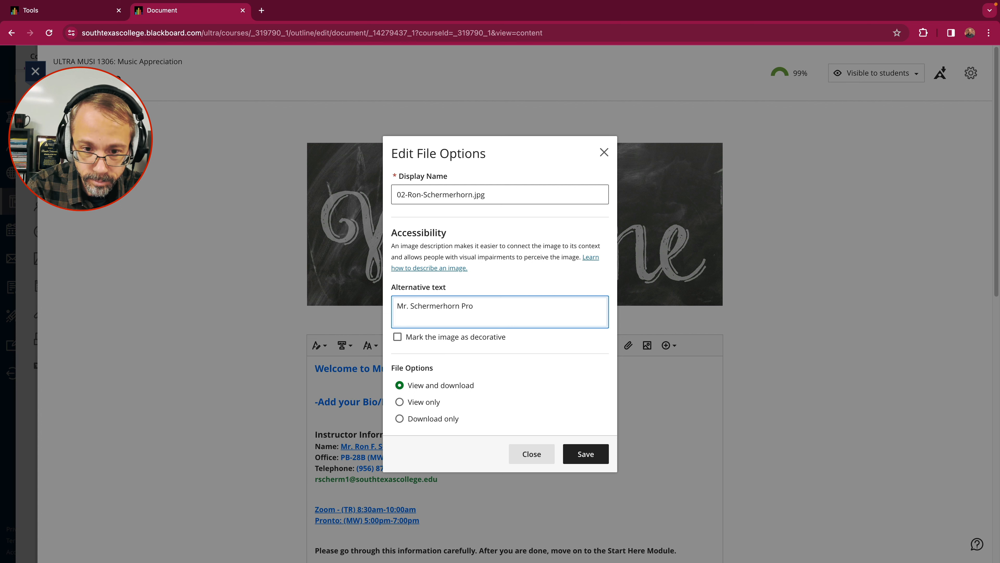
pyautogui.write('file')
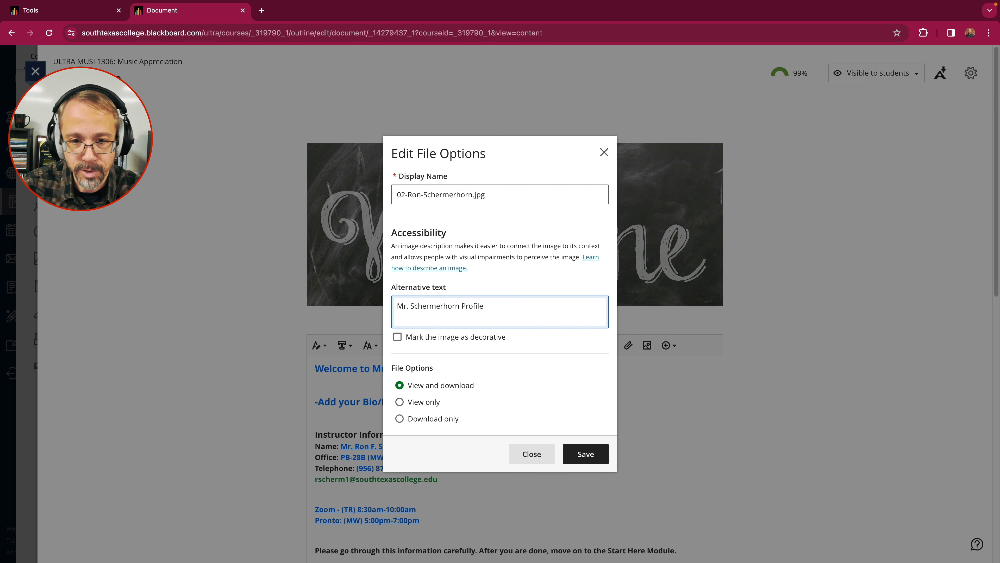
# Step: Set the profile picture's file option to View only and make the surname in its alternative text possessive
pyautogui.click(400, 401)
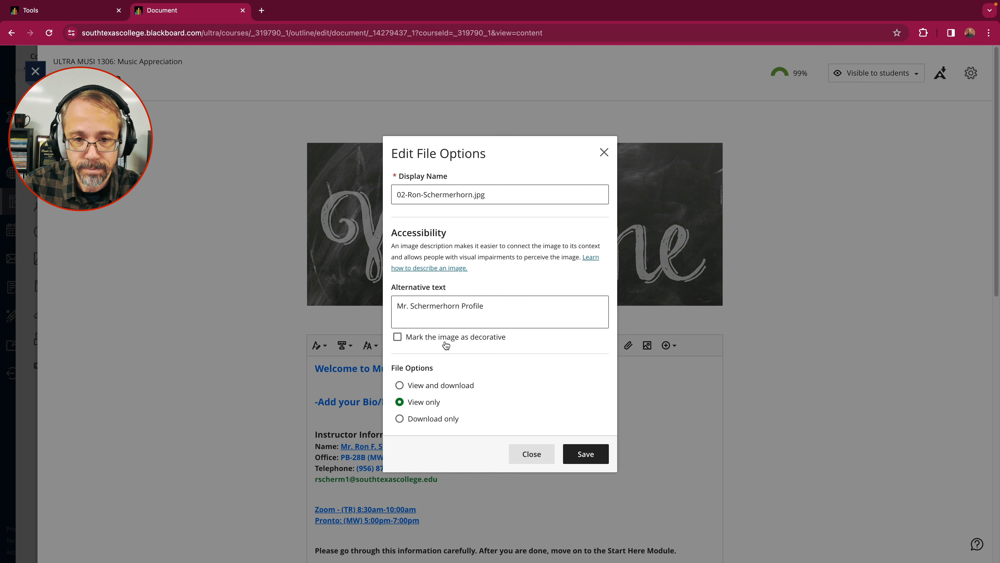
pyautogui.click(460, 308)
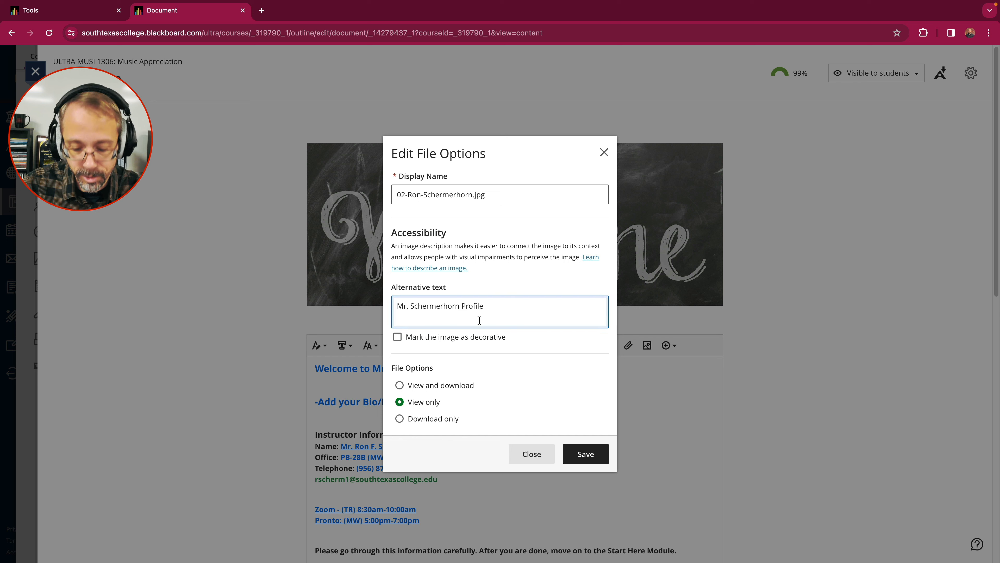
pyautogui.write("'s")
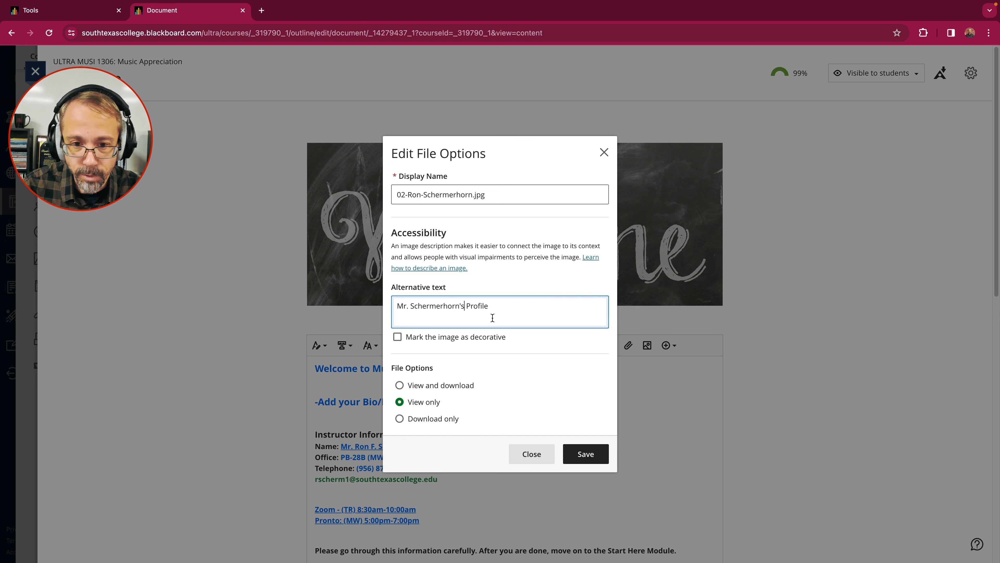
# Step: Clear the profile picture's alternative text and mark the image as decorative
pyautogui.moveTo(495, 307); pyautogui.dragTo(398, 309)
pyautogui.press('BackSpace')
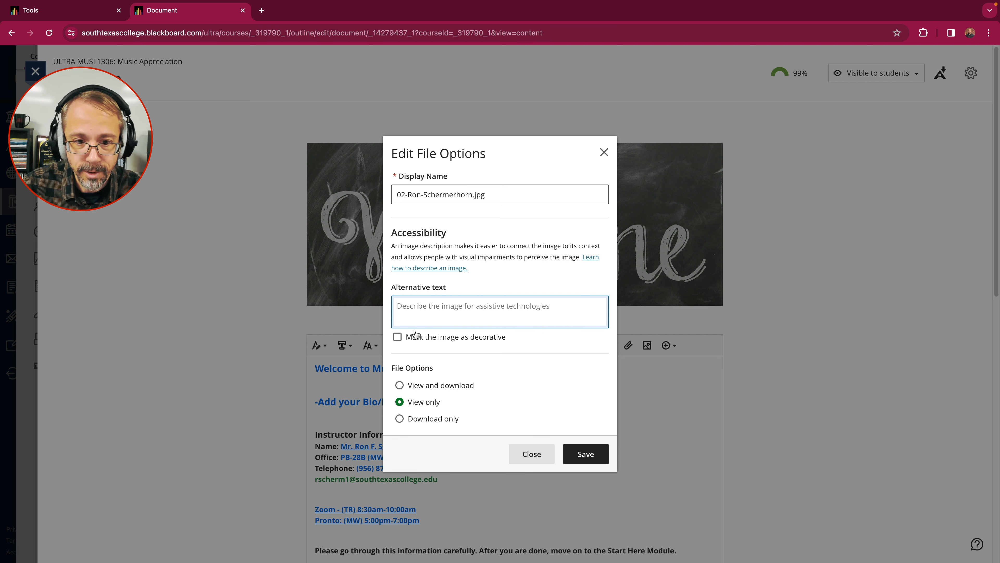
pyautogui.click(398, 337)
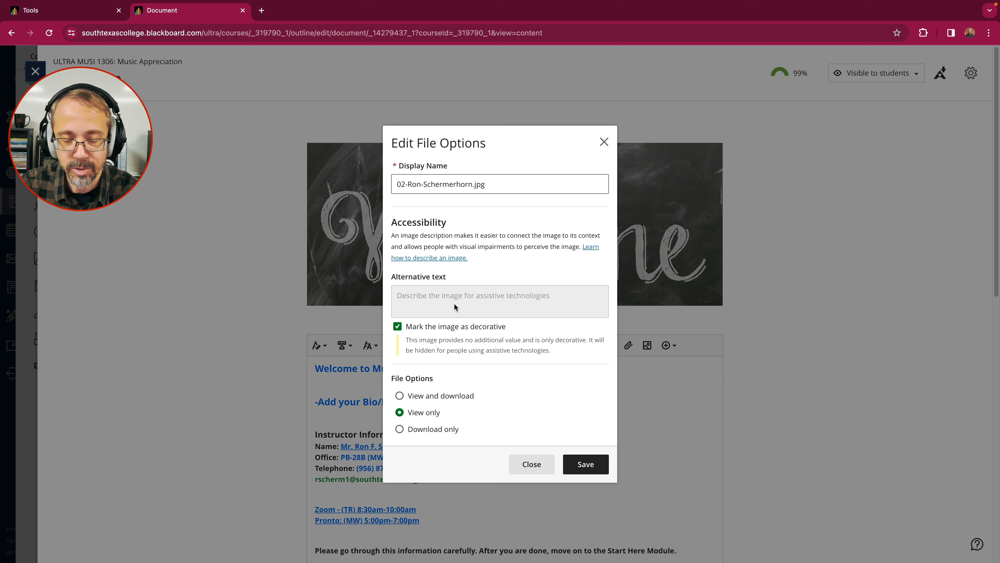
pyautogui.click(398, 327)
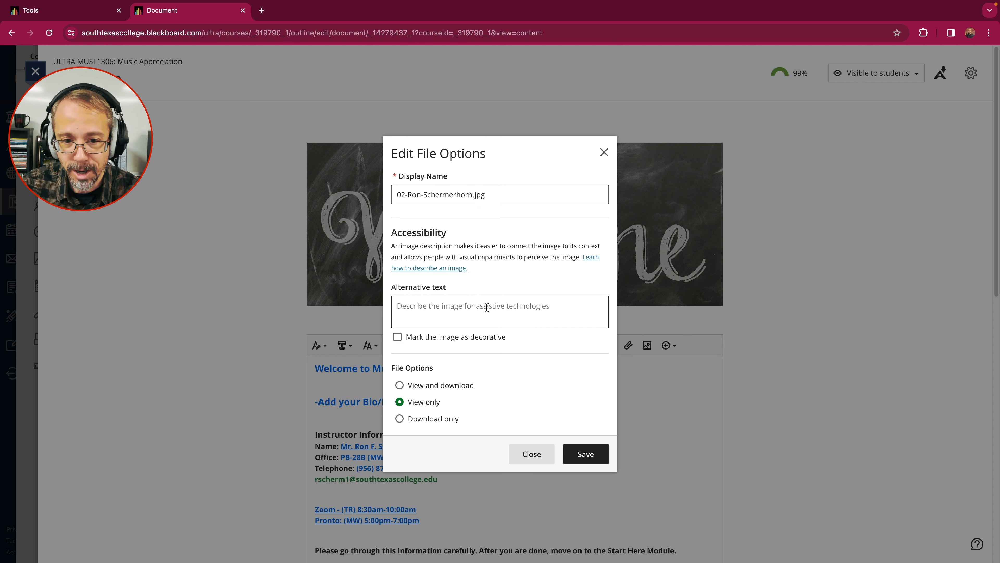
pyautogui.click(439, 311)
pyautogui.write('MR.')
pyautogui.press('BackSpace')
pyautogui.press('BackSpace')
pyautogui.write('r/ S')
pyautogui.press('BackSpace')
pyautogui.press('BackSpace')
pyautogui.press('BackSpace')
pyautogui.press('BackSpace')
pyautogui.press('BackSpace')
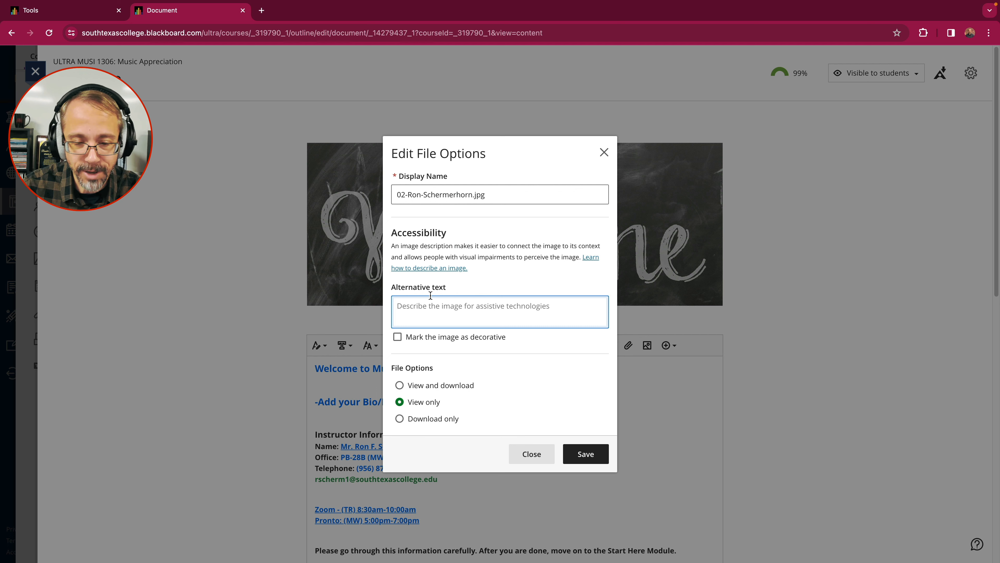
pyautogui.click(398, 337)
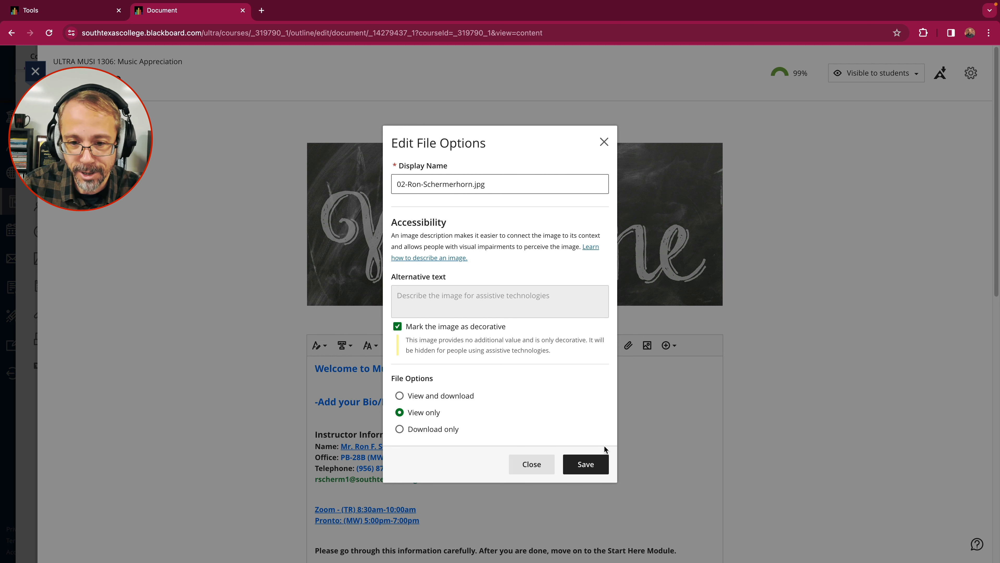
# Step: Save the profile picture's file options, remove the extra blank line below the picture and add one between the heading and the picture
pyautogui.click(586, 464)
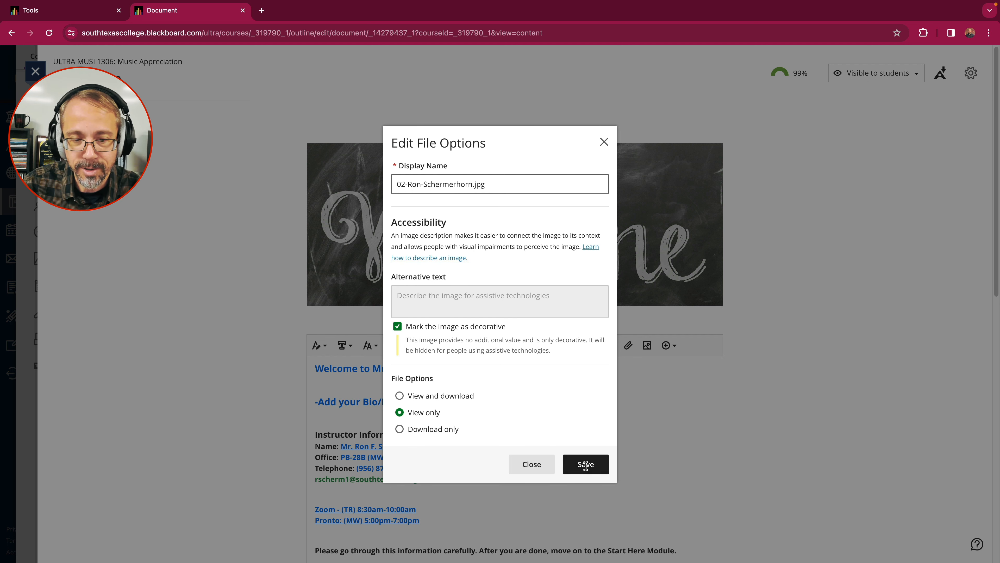
pyautogui.scroll(-2, 536, 474)
pyautogui.click(364, 492)
pyautogui.click(364, 480)
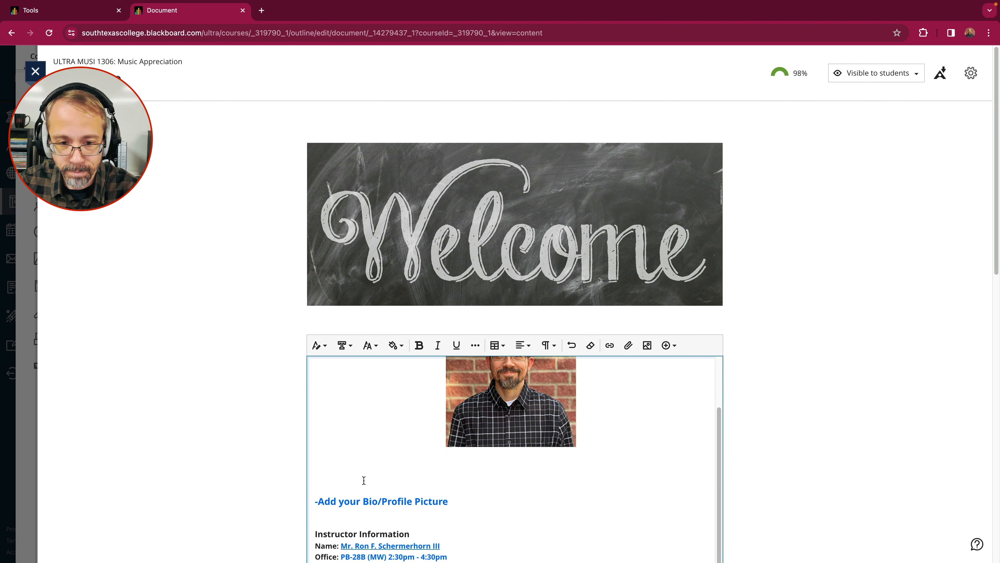
pyautogui.scroll(2, 364, 480)
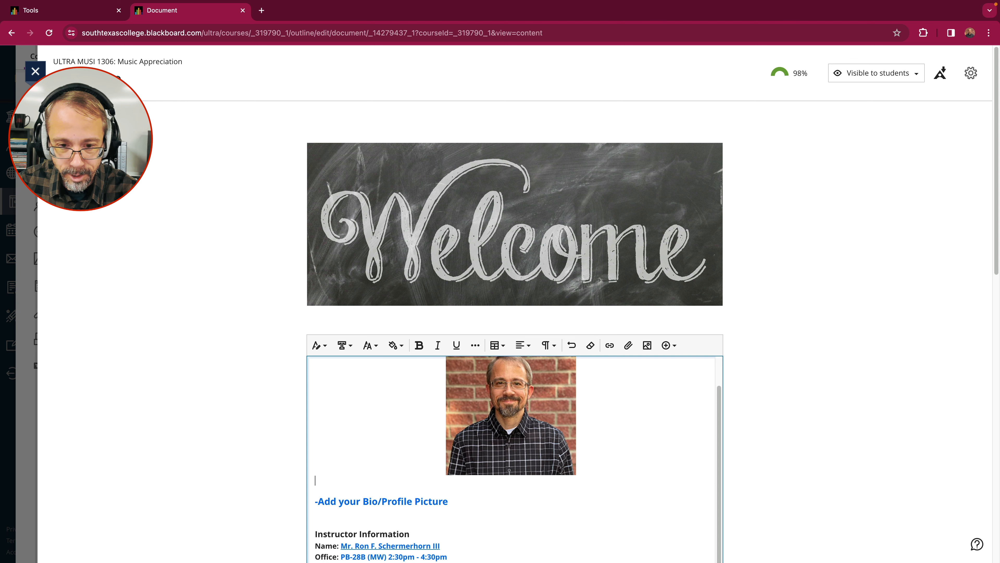
pyautogui.scroll(2, 373, 456)
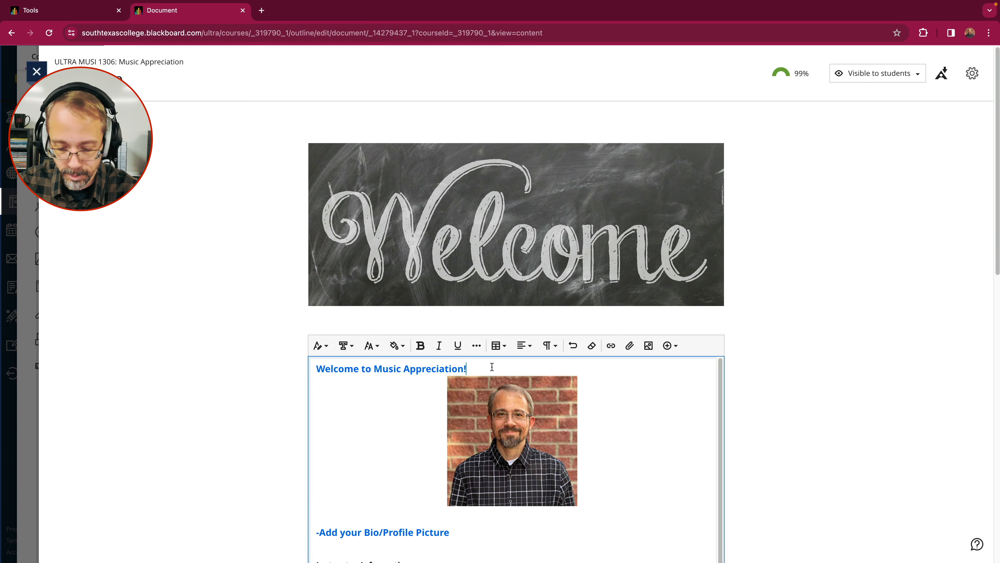
pyautogui.scroll(-2, 591, 402)
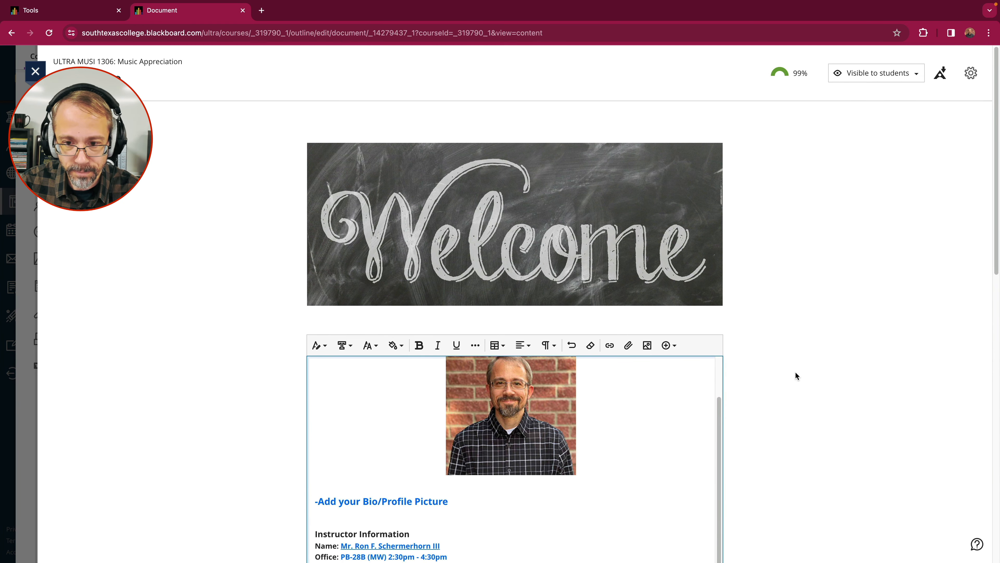
# Step: Delete the "-Add your Bio/Profile Picture" placeholder and its extra blank line above Instructor Information, and save the block
pyautogui.scroll(-6, 795, 372)
pyautogui.moveTo(459, 273); pyautogui.dragTo(318, 273)
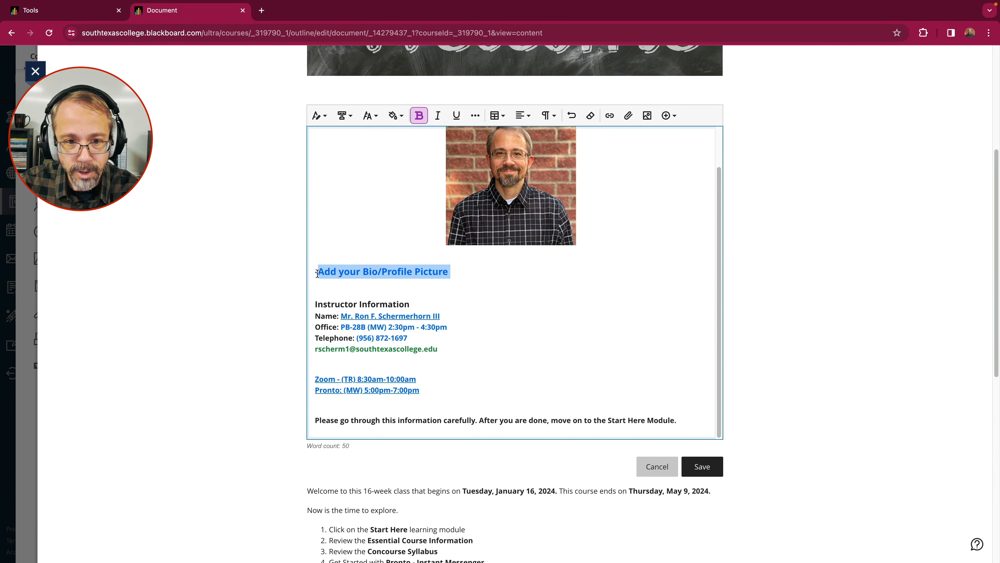
pyautogui.press('BackSpace')
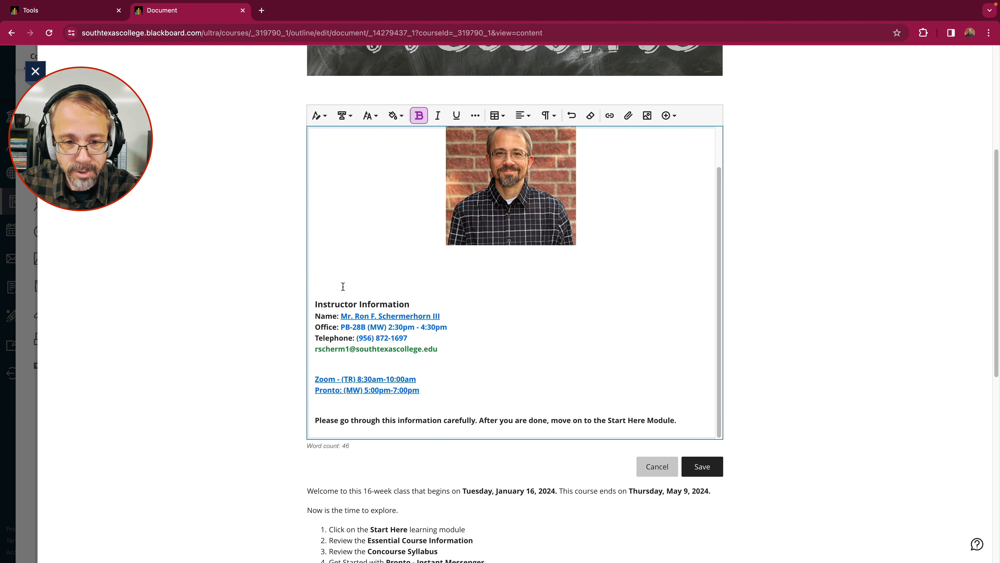
pyautogui.scroll(2, 343, 287)
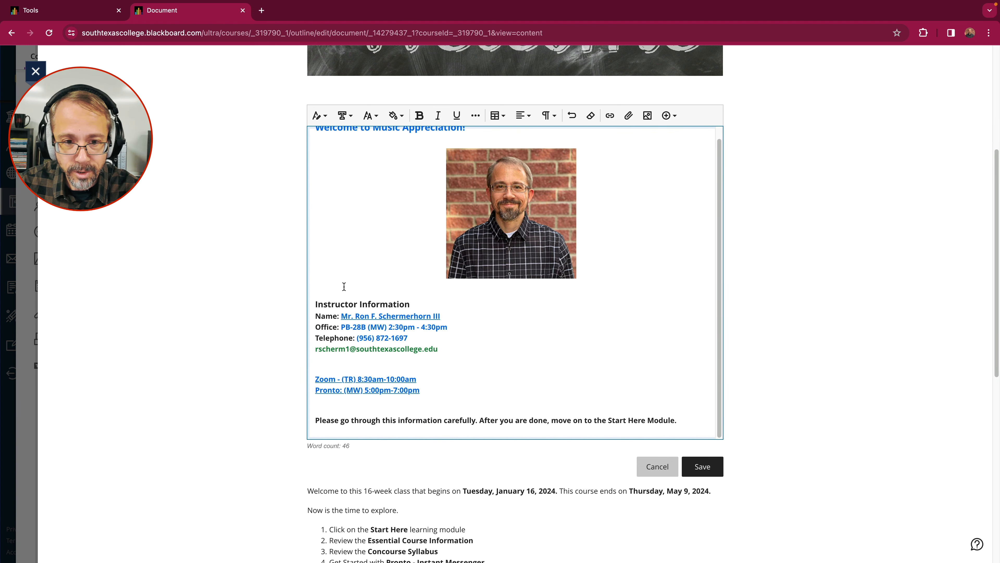
pyautogui.scroll(1, 402, 287)
pyautogui.click(483, 150)
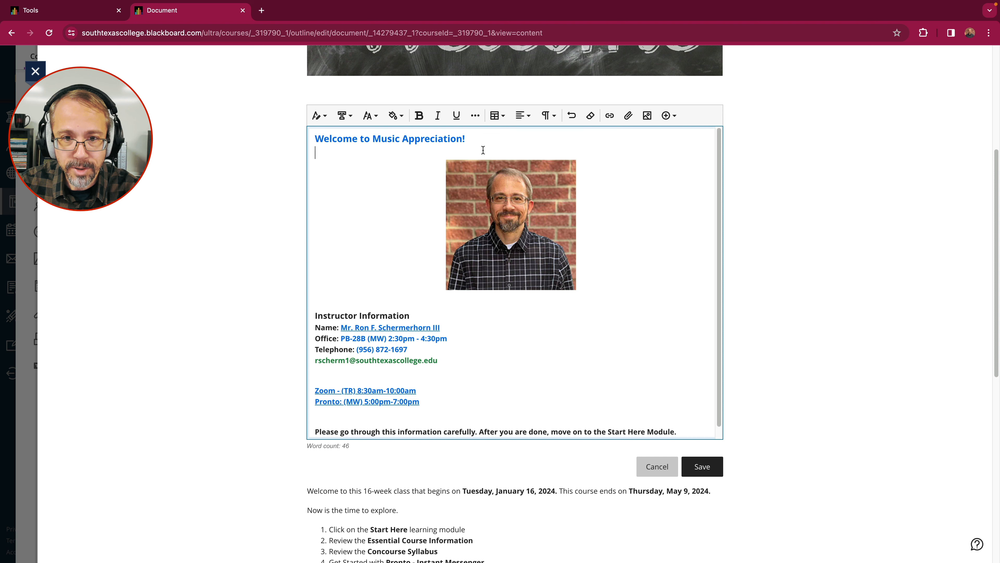
pyautogui.scroll(-1, 656, 254)
pyautogui.scroll(1, 669, 260)
pyautogui.scroll(2, 745, 274)
pyautogui.scroll(-2, 745, 273)
pyautogui.scroll(-1, 745, 274)
pyautogui.click(705, 454)
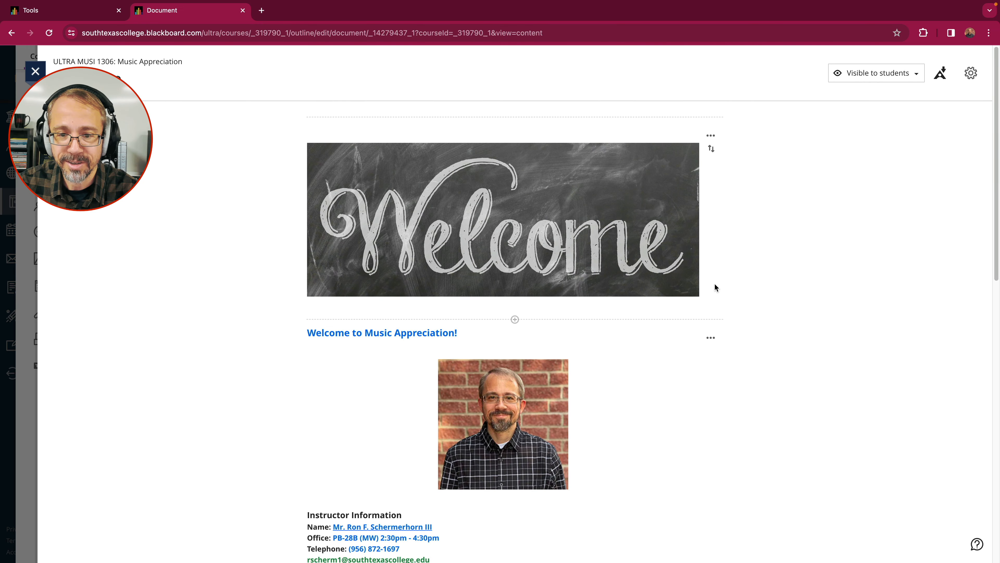
pyautogui.scroll(-3, 714, 288)
pyautogui.click(710, 270)
pyautogui.click(634, 292)
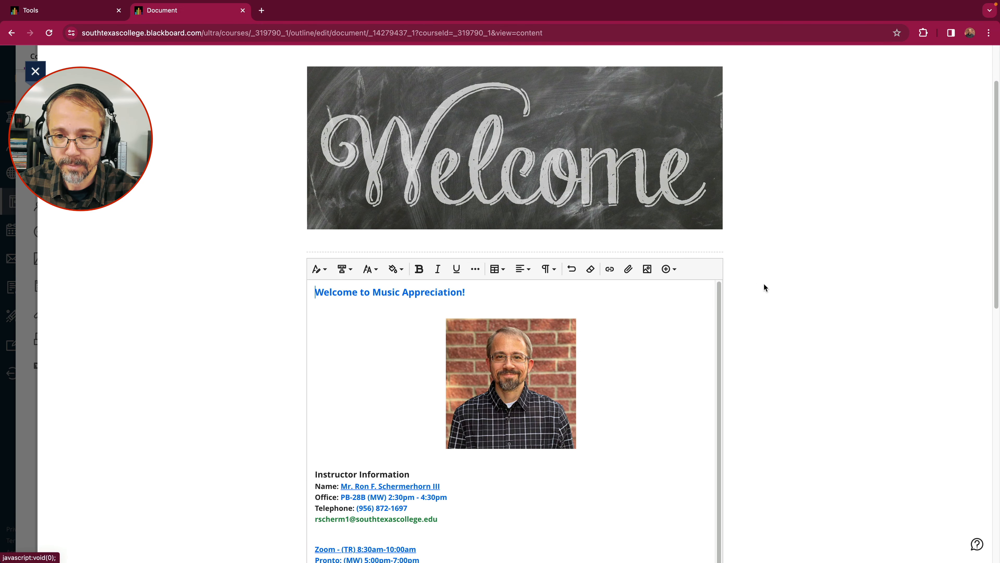
pyautogui.scroll(-5, 784, 321)
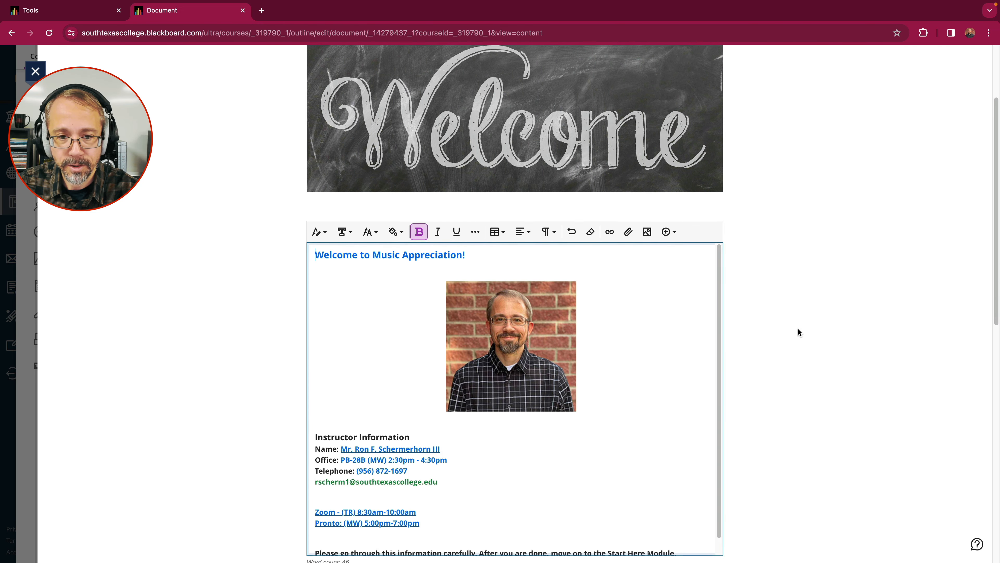
pyautogui.scroll(-2, 798, 329)
pyautogui.click(447, 298)
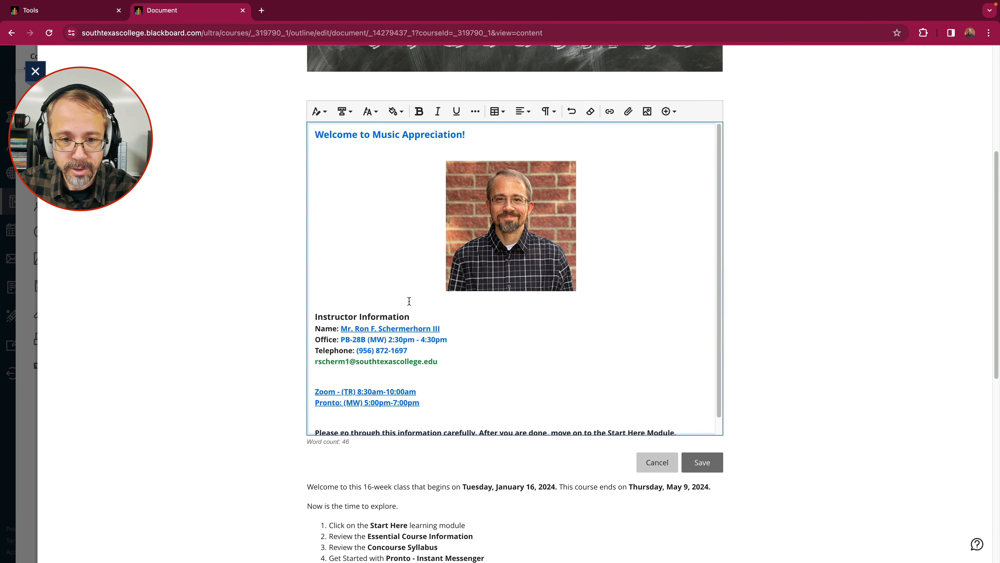
pyautogui.click(382, 375)
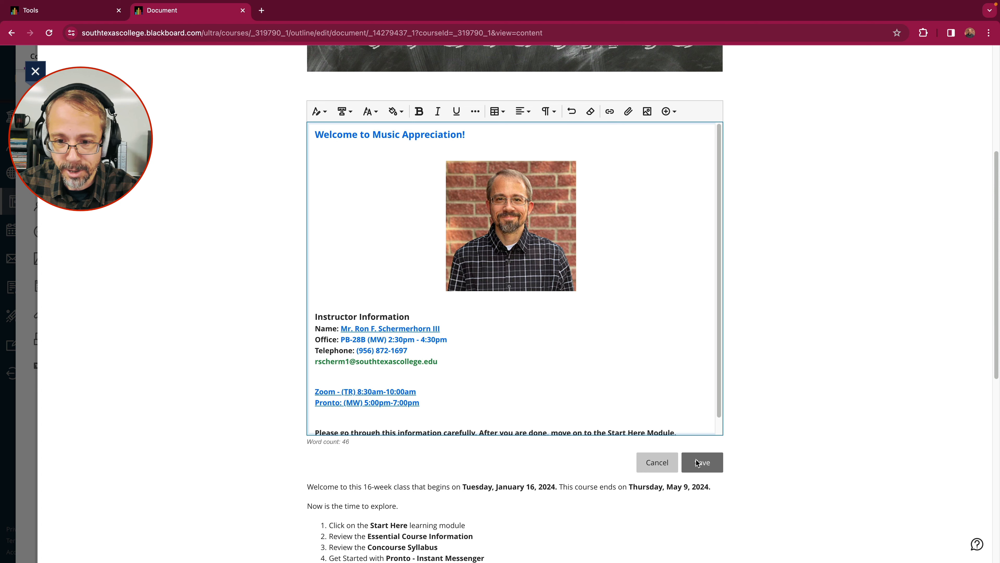
pyautogui.click(658, 464)
# Step: Close the Welcome document and open the Essential Course Information document in the Start Here module
pyautogui.scroll(5, 723, 357)
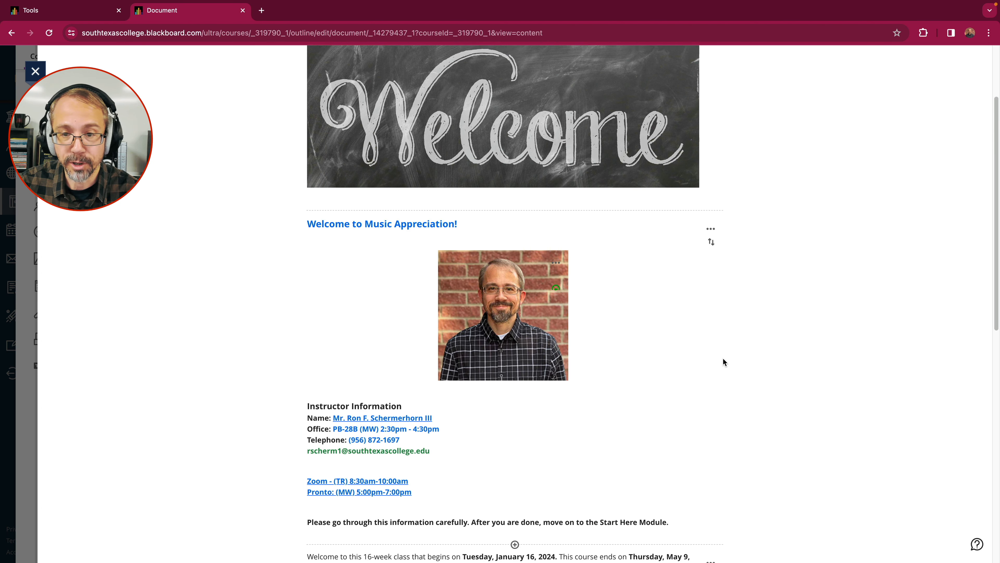
pyautogui.moveTo(554, 358)
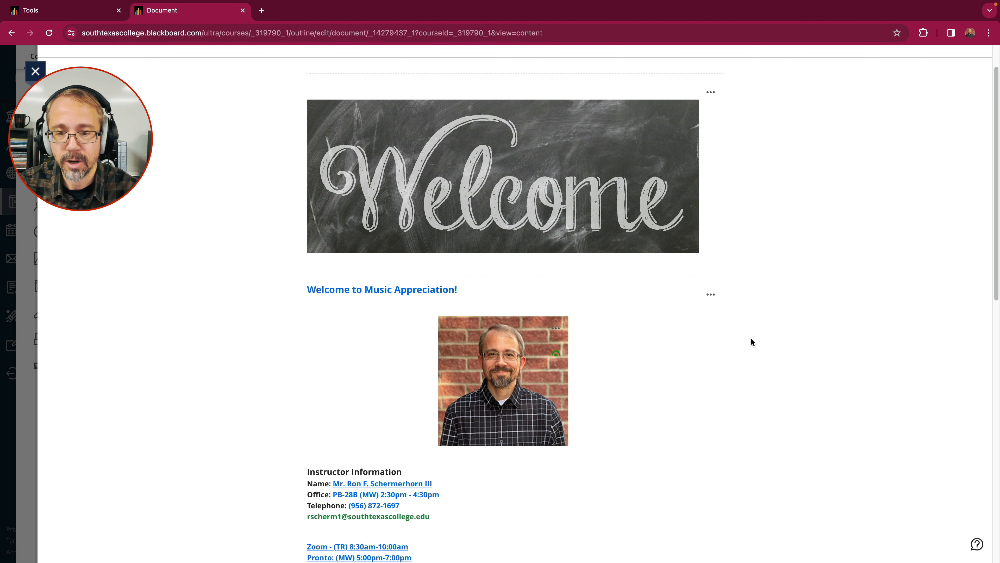
pyautogui.scroll(2, 750, 338)
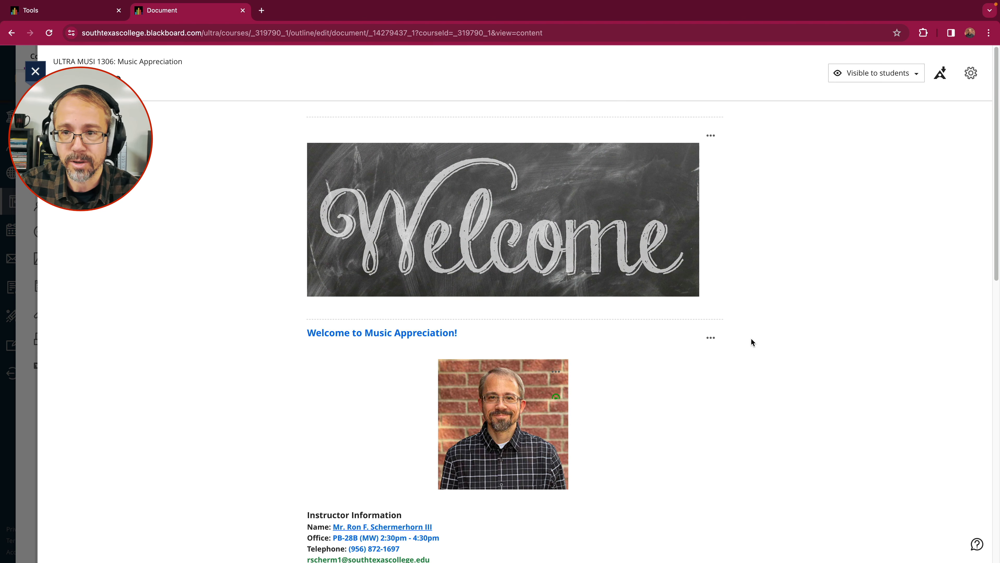
pyautogui.click(35, 72)
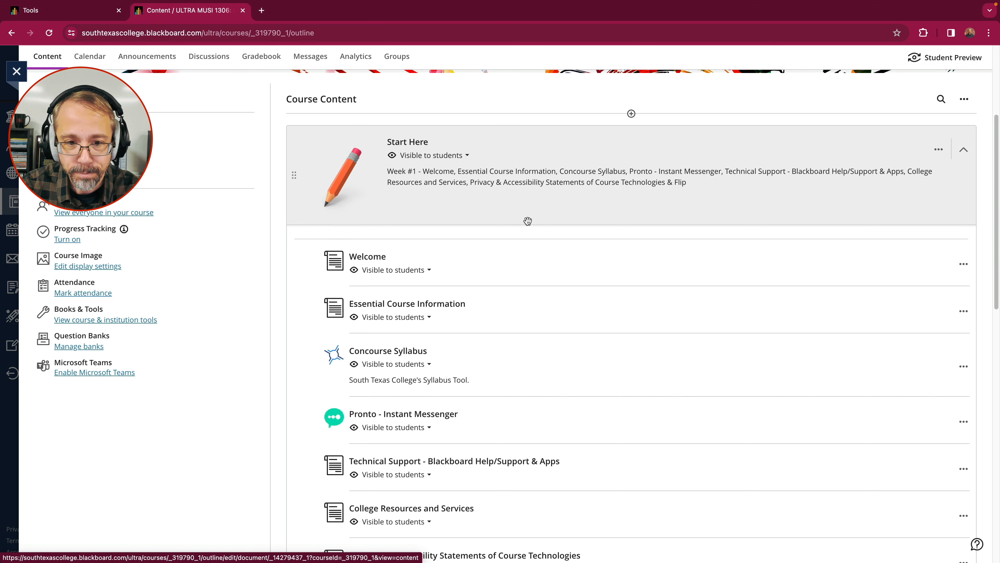
pyautogui.scroll(-1, 528, 221)
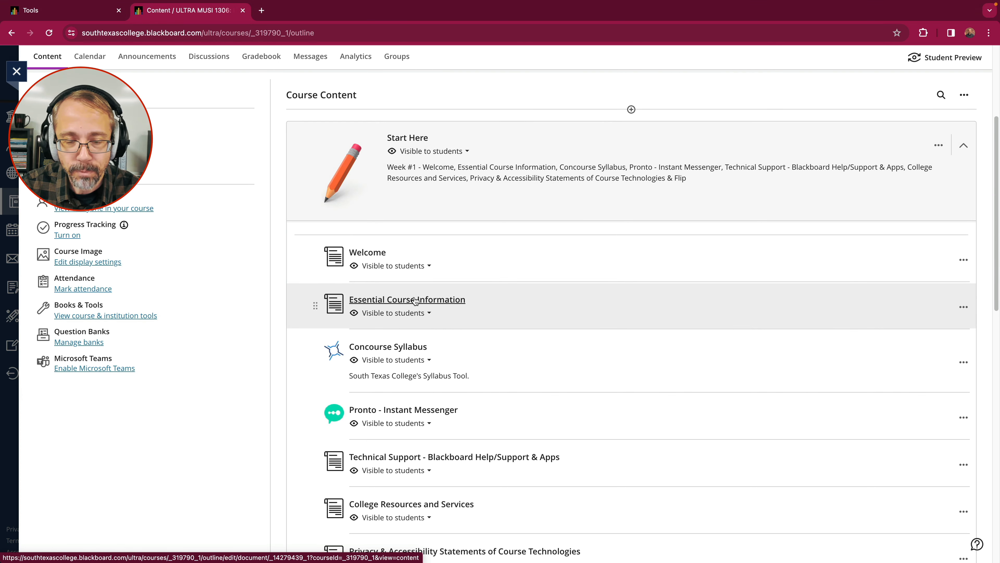
pyautogui.click(415, 301)
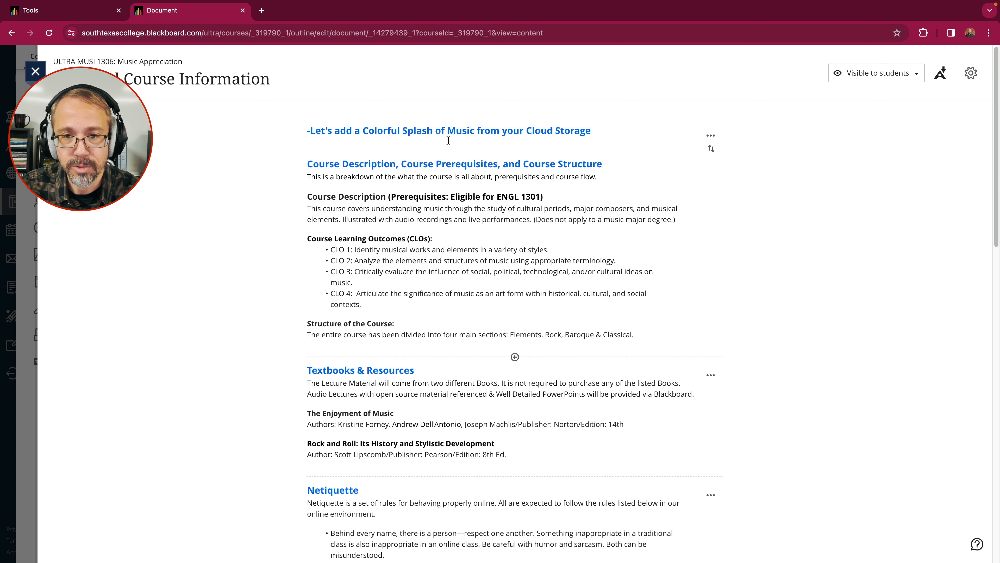
# Step: Edit the first block of Essential Course Information and import 09-Music-Banner-Color.jpeg from the Dropbox folder !-Course-Images-Attachments
pyautogui.click(708, 136)
pyautogui.click(593, 156)
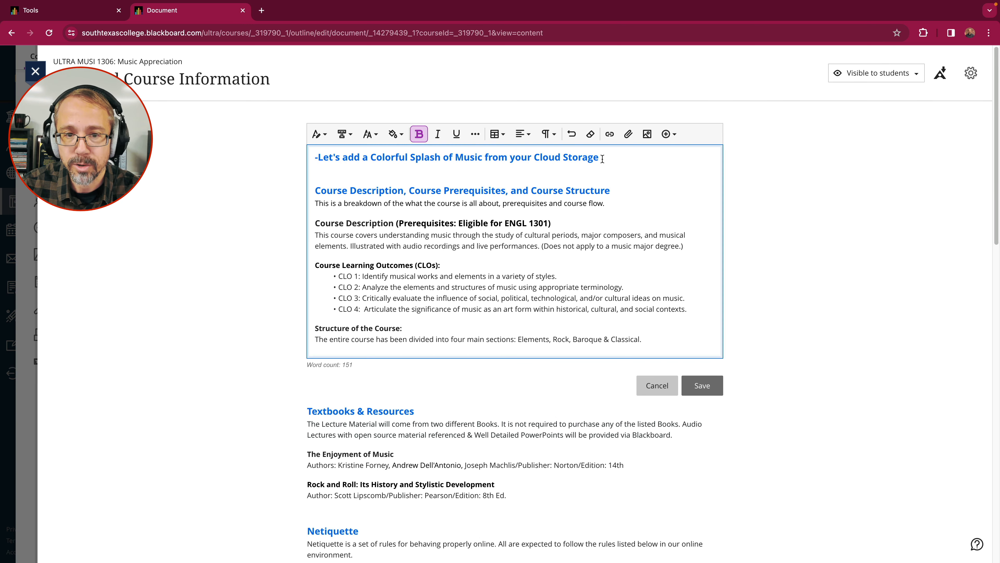
pyautogui.click(672, 135)
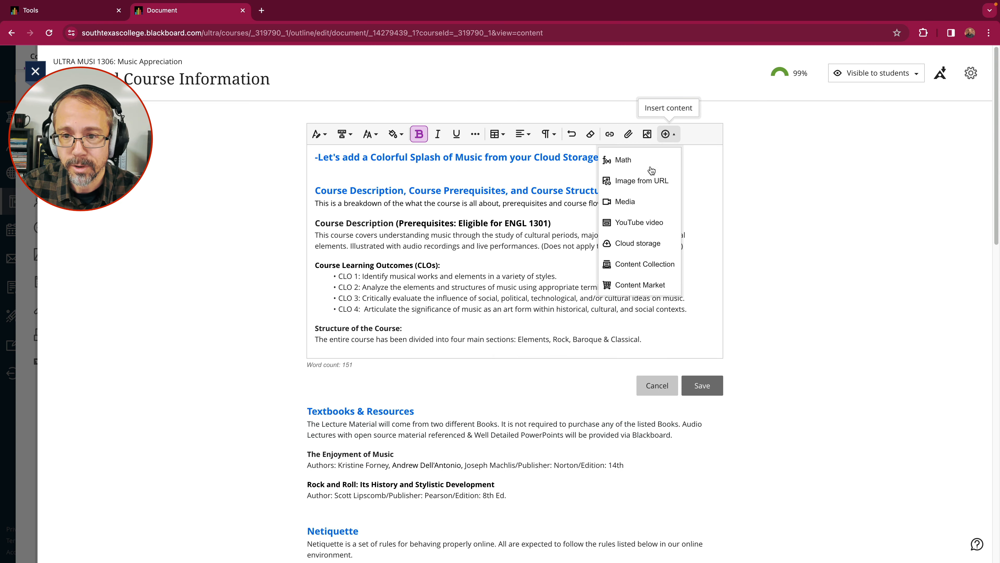
pyautogui.click(642, 250)
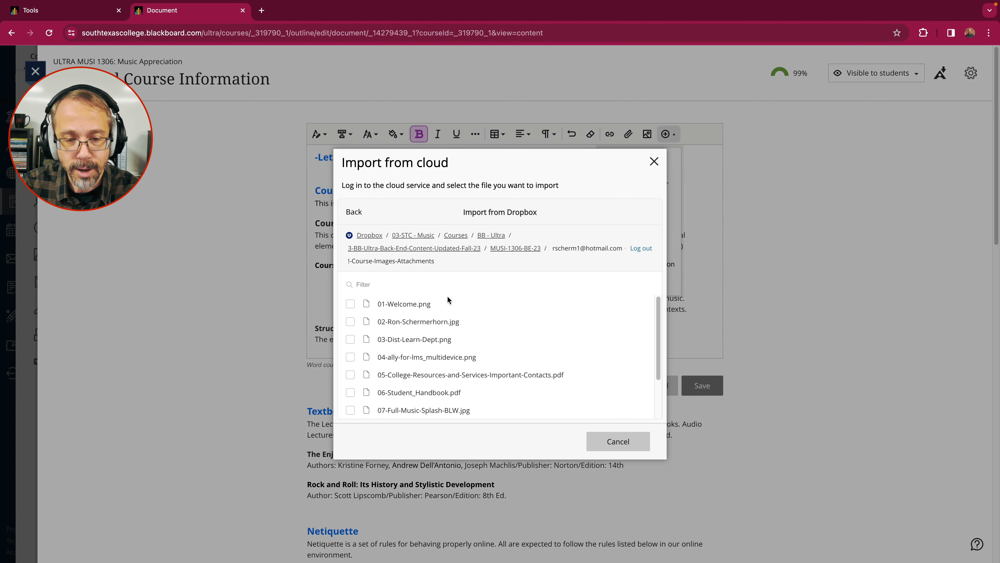
pyautogui.scroll(-3, 458, 308)
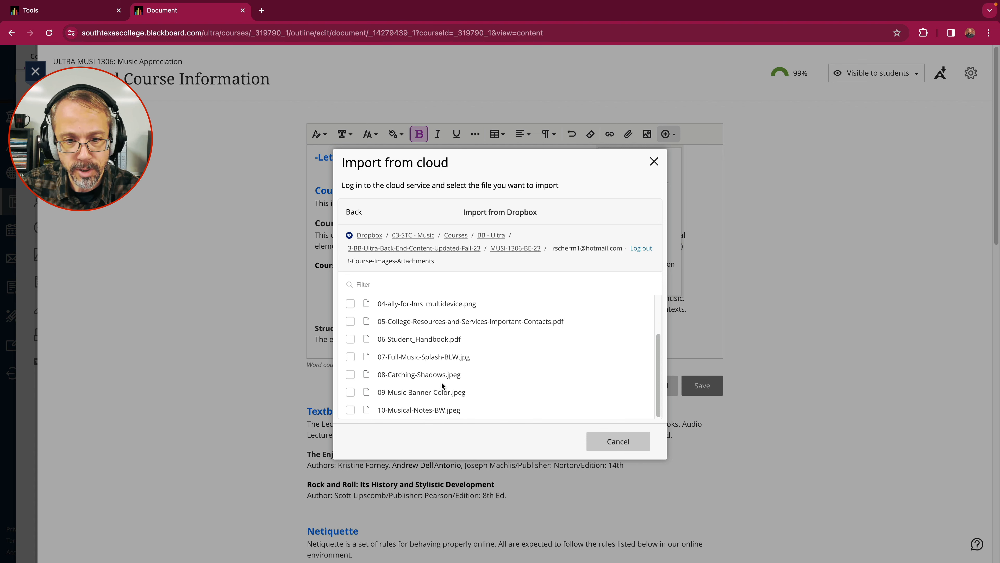
pyautogui.click(350, 392)
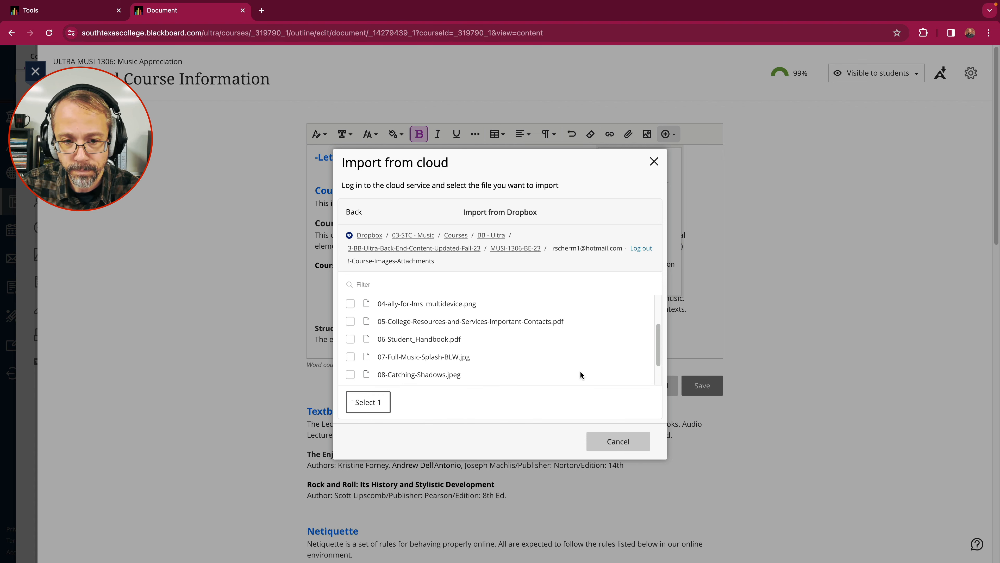
pyautogui.scroll(-2, 425, 370)
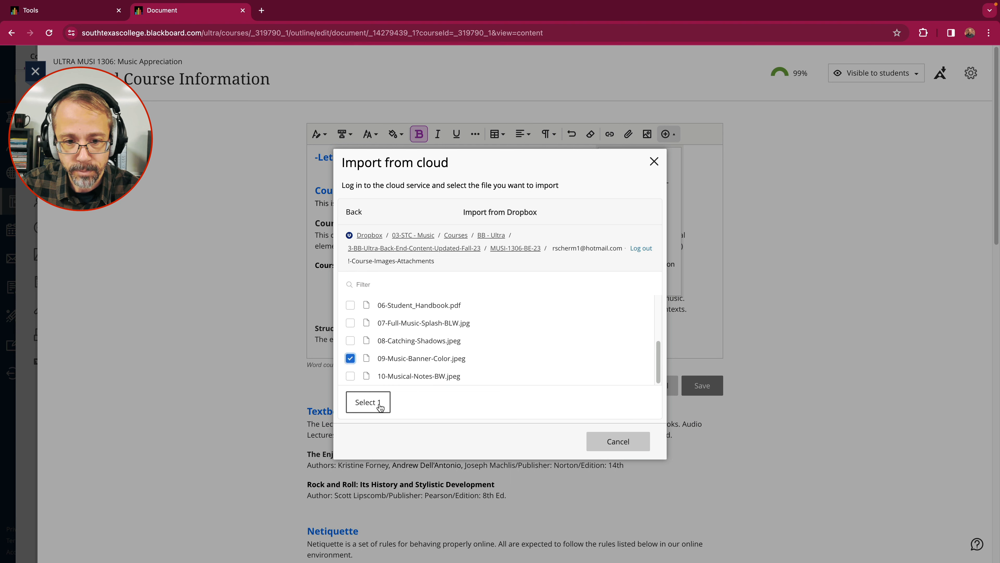
pyautogui.click(360, 404)
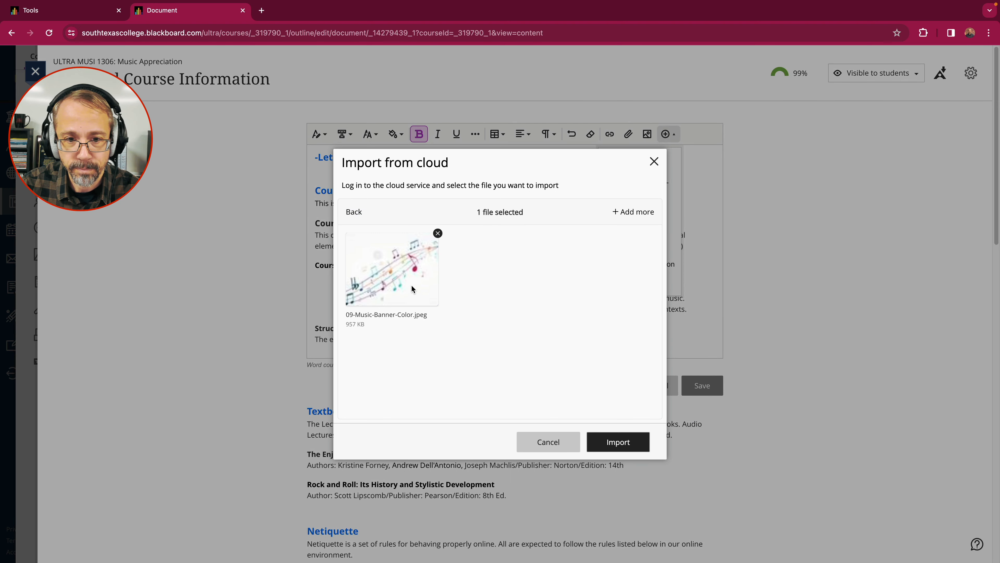
pyautogui.click(612, 442)
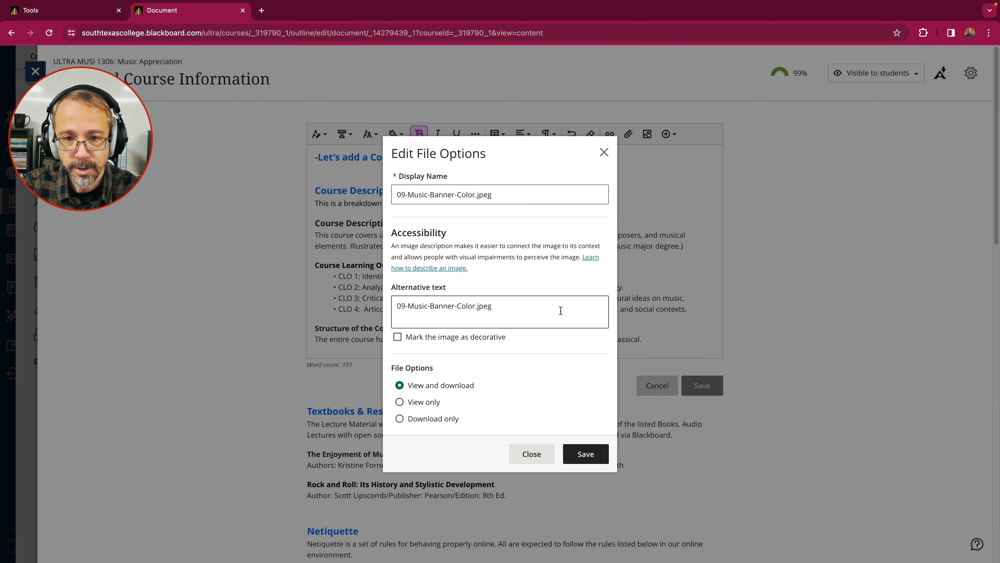
# Step: Set the banner's alternative text to "This is a colorful splash of musical notation." and save its file options as View only
pyautogui.moveTo(499, 310); pyautogui.dragTo(392, 307)
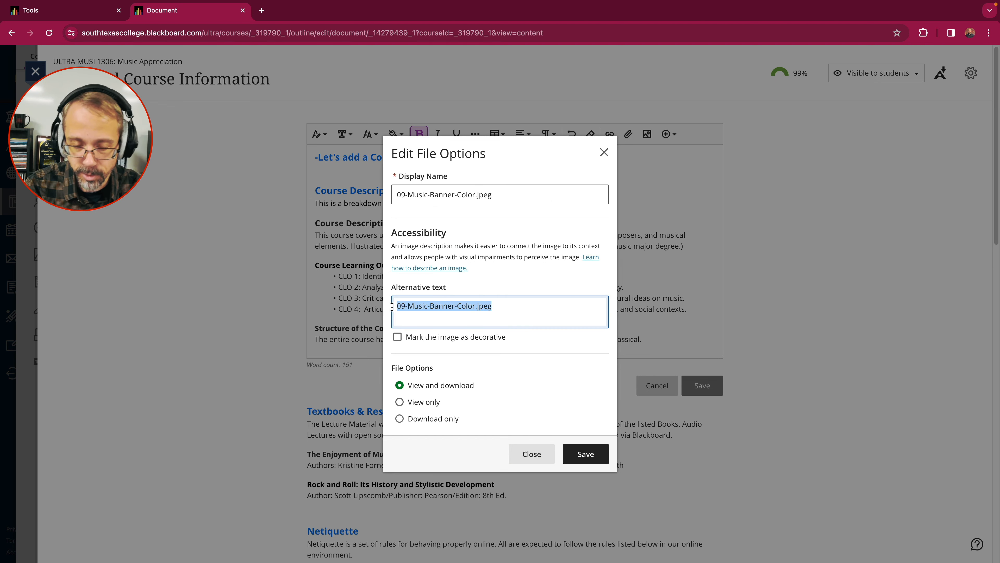
pyautogui.press('BackSpace')
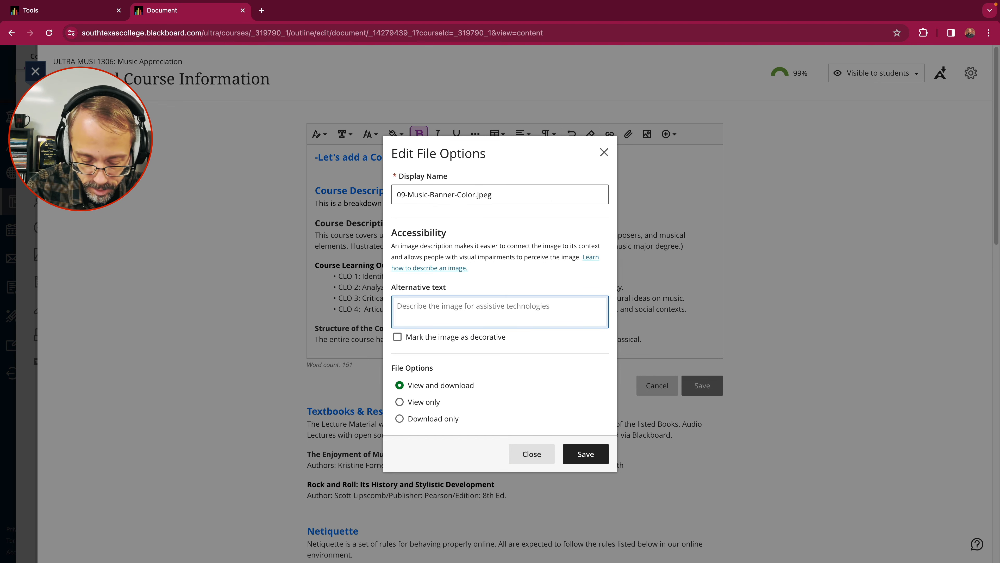
pyautogui.write('This is a musical')
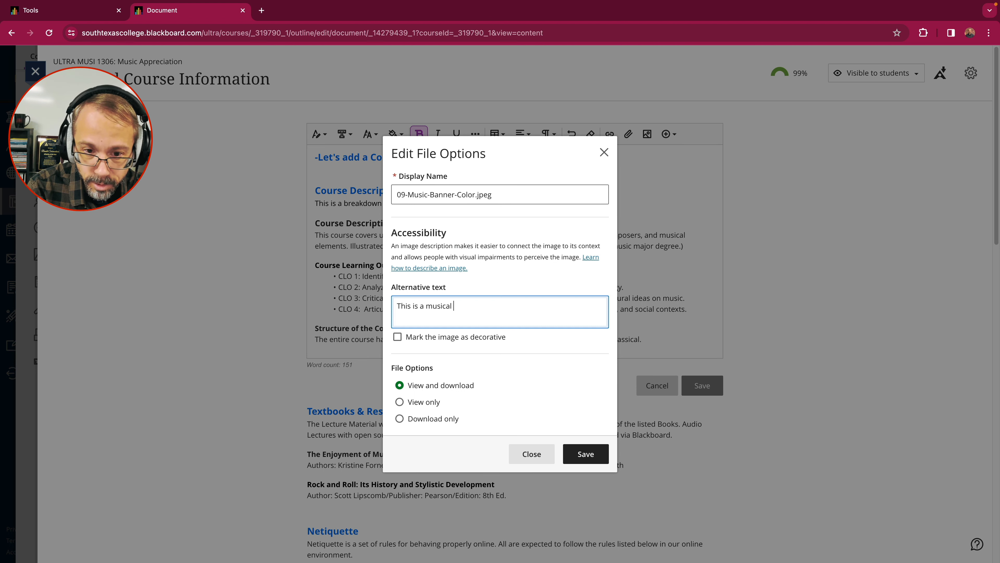
pyautogui.write(' sp')
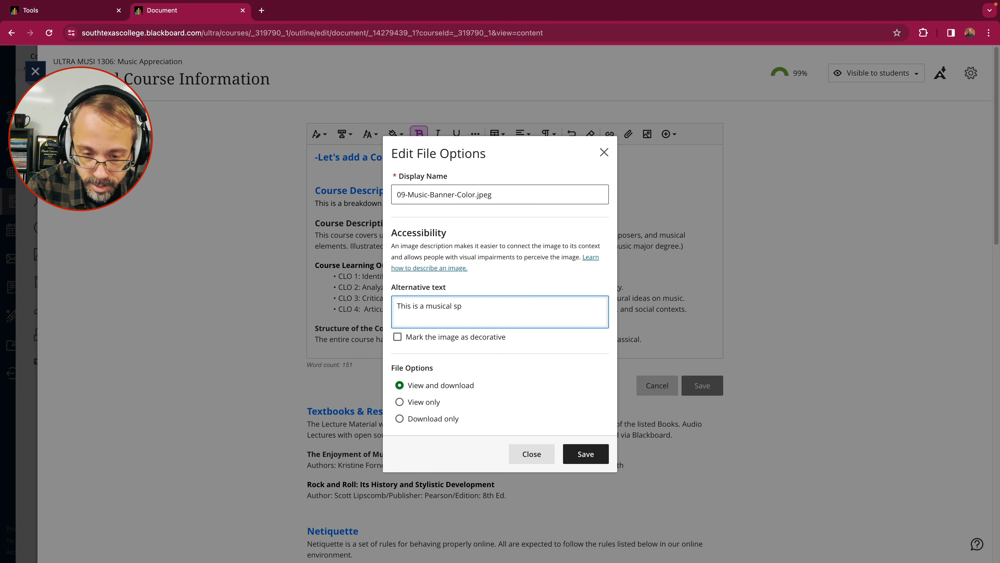
pyautogui.write('lash')
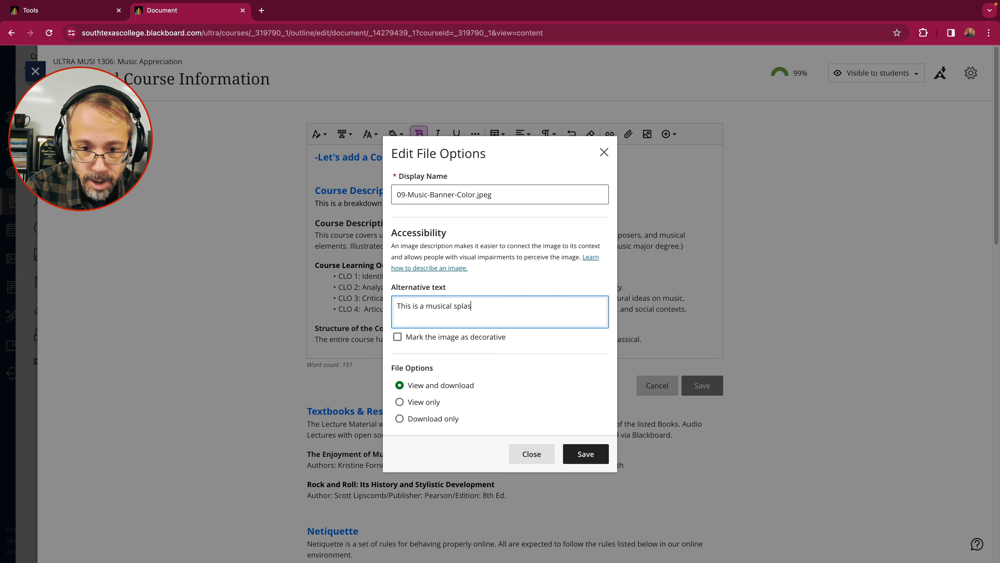
pyautogui.press('BackSpace')
pyautogui.press('BackSpace')
pyautogui.press('BackSpace')
pyautogui.press('BackSpace')
pyautogui.press('BackSpace')
pyautogui.press('BackSpace')
pyautogui.press('BackSpace')
pyautogui.press('BackSpace')
pyautogui.press('BackSpace')
pyautogui.press('BackSpace')
pyautogui.press('BackSpace')
pyautogui.press('BackSpace')
pyautogui.press('BackSpace')
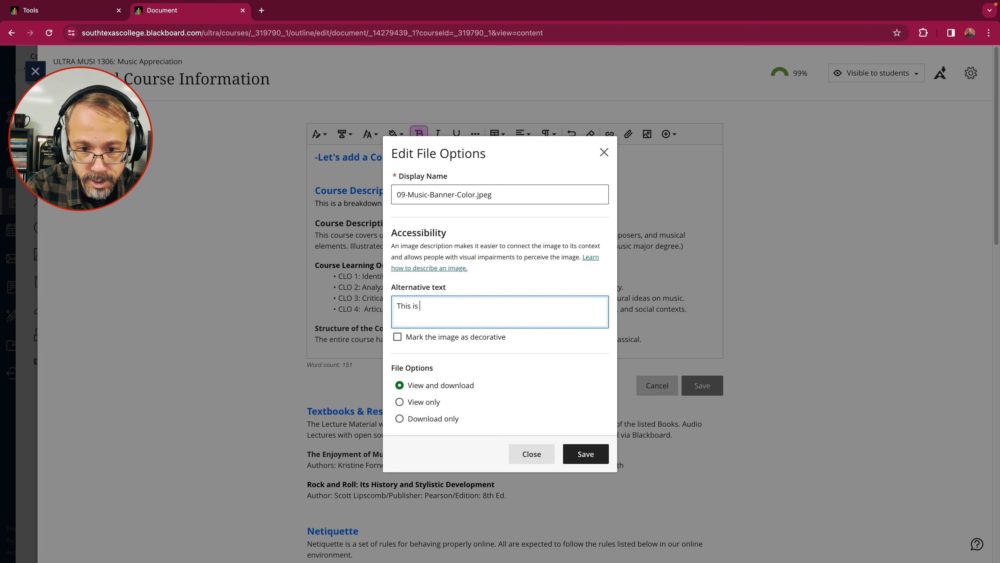
pyautogui.write('a splash of musical notation')
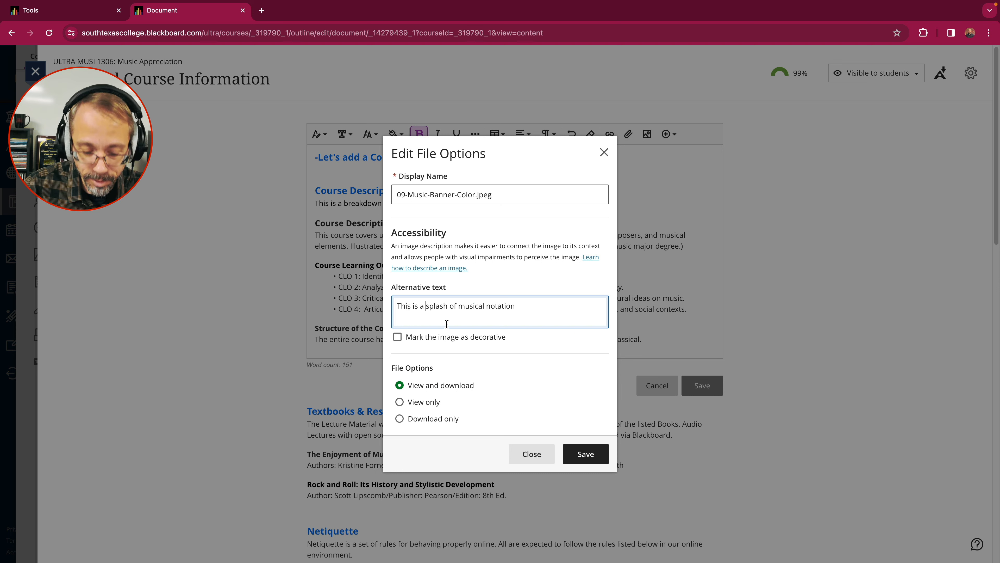
pyautogui.write('colorf')
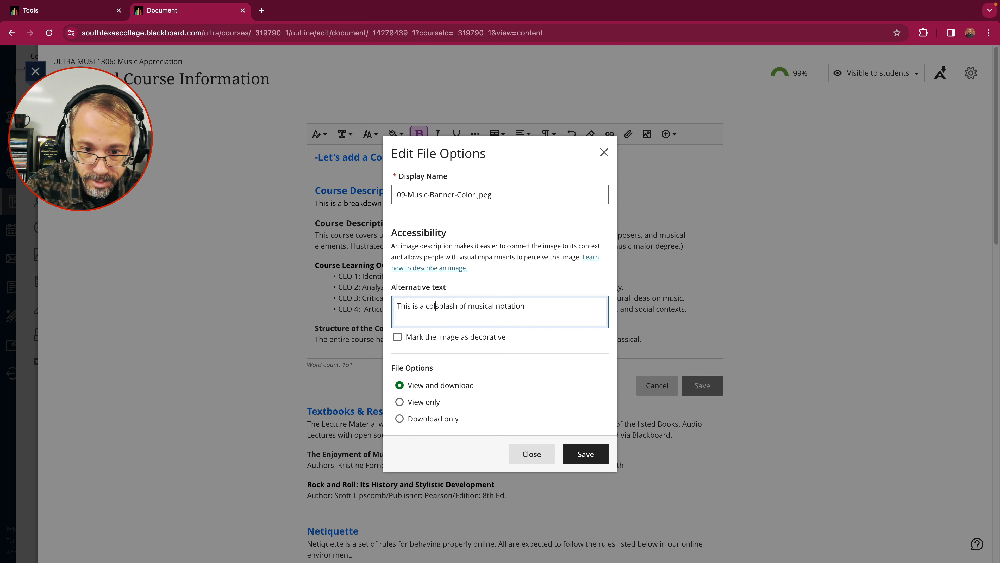
pyautogui.write('ul')
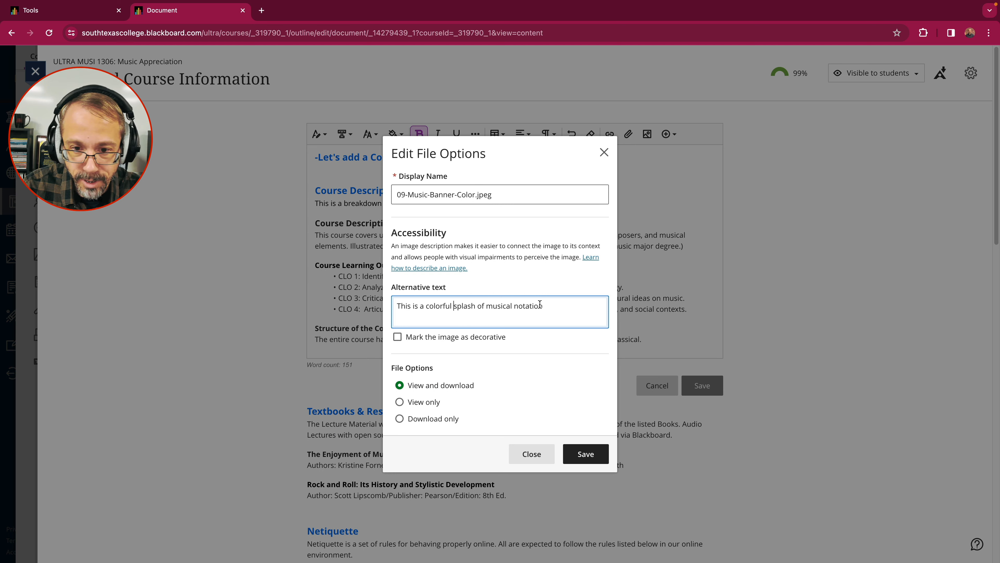
pyautogui.click(555, 307)
pyautogui.write('.')
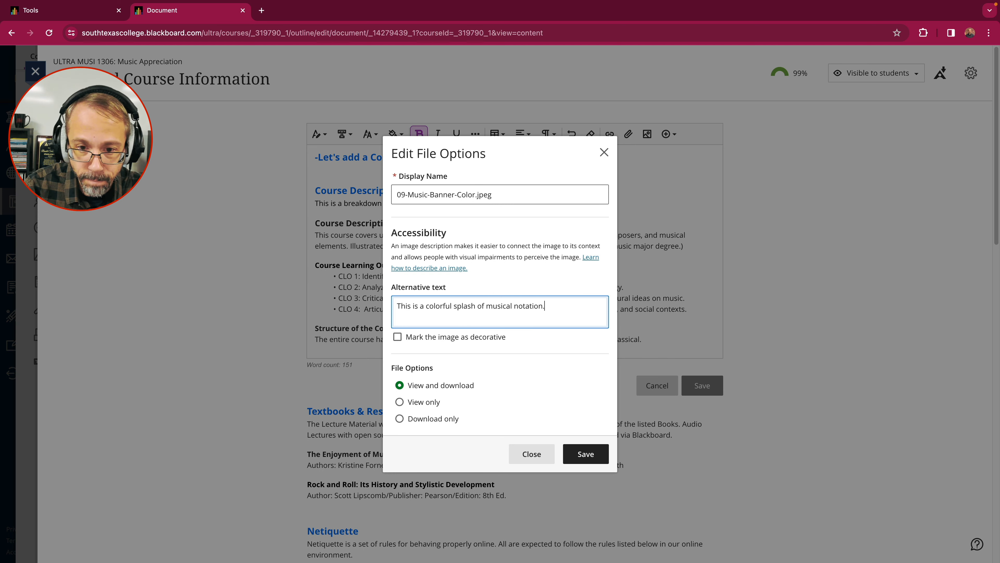
pyautogui.click(403, 402)
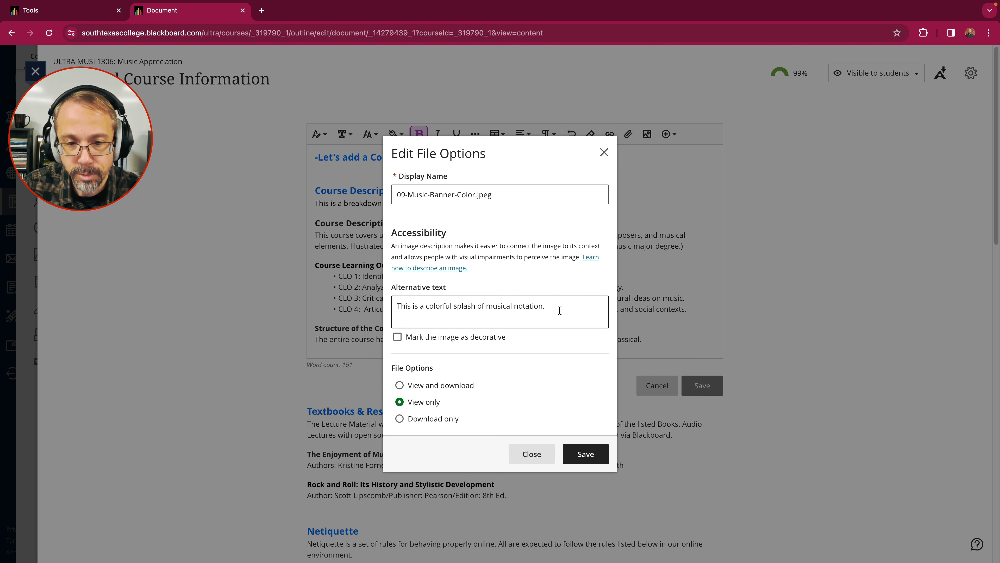
pyautogui.click(585, 454)
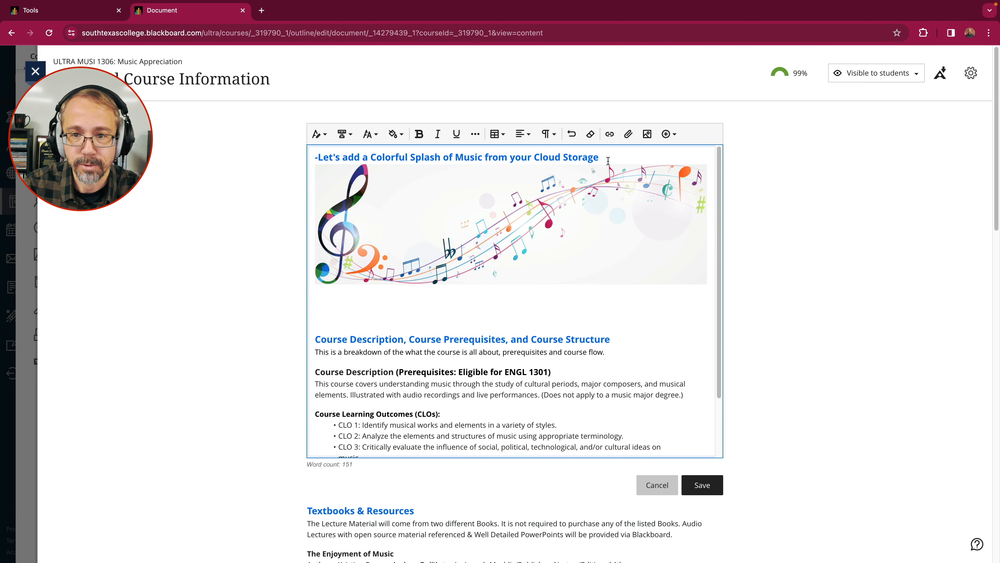
# Step: Delete the "-Let's add a Colorful Splash of Music from your Cloud Storage" placeholder and an extra blank line around the banner
pyautogui.moveTo(608, 157); pyautogui.dragTo(316, 152)
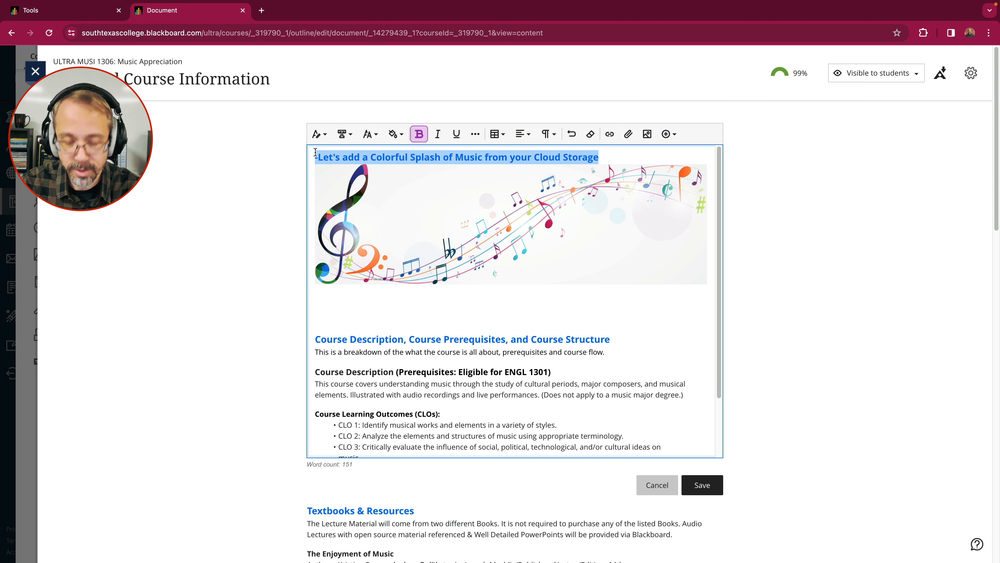
pyautogui.press('BackSpace')
pyautogui.press('BackSpace')
pyautogui.press('BackSpace')
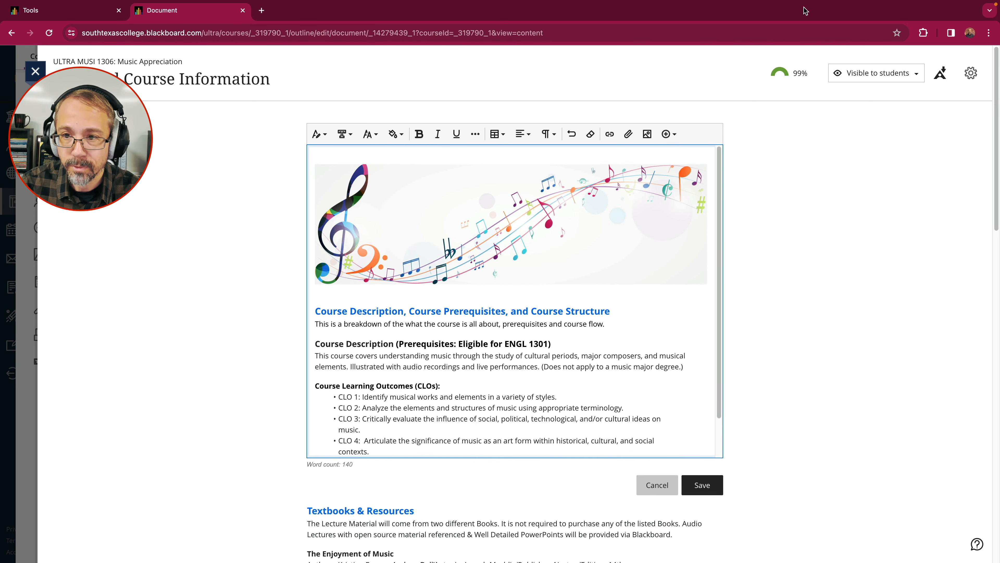
# Step: Open the document's accessibility report and resolve the flagged empty headings by tagging them as breaks
pyautogui.click(779, 75)
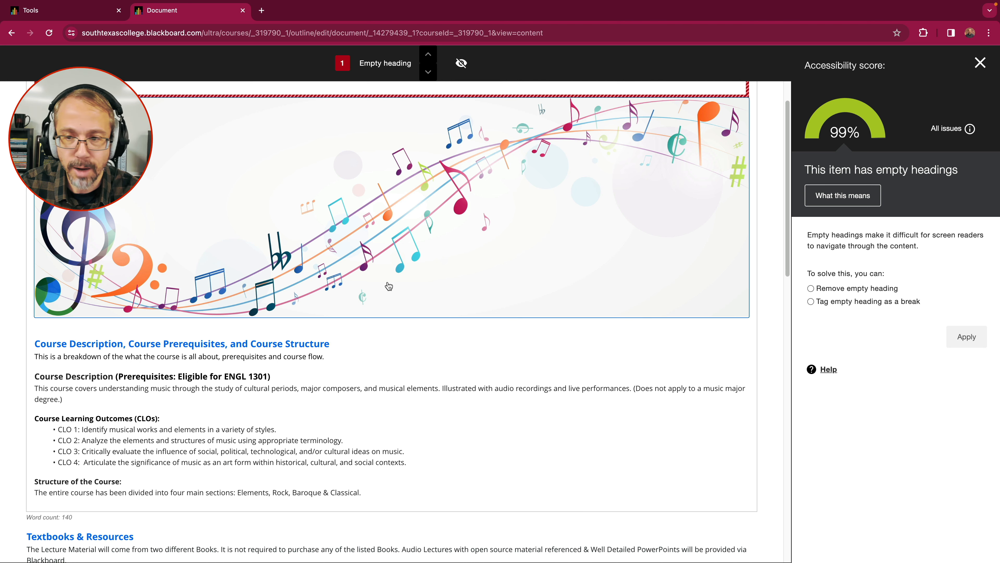
pyautogui.click(342, 270)
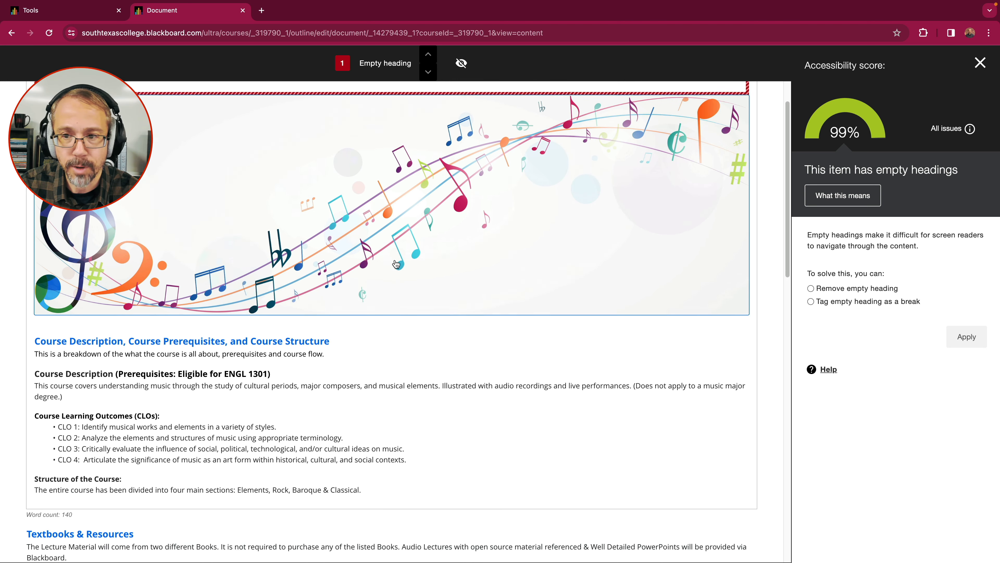
pyautogui.click(811, 302)
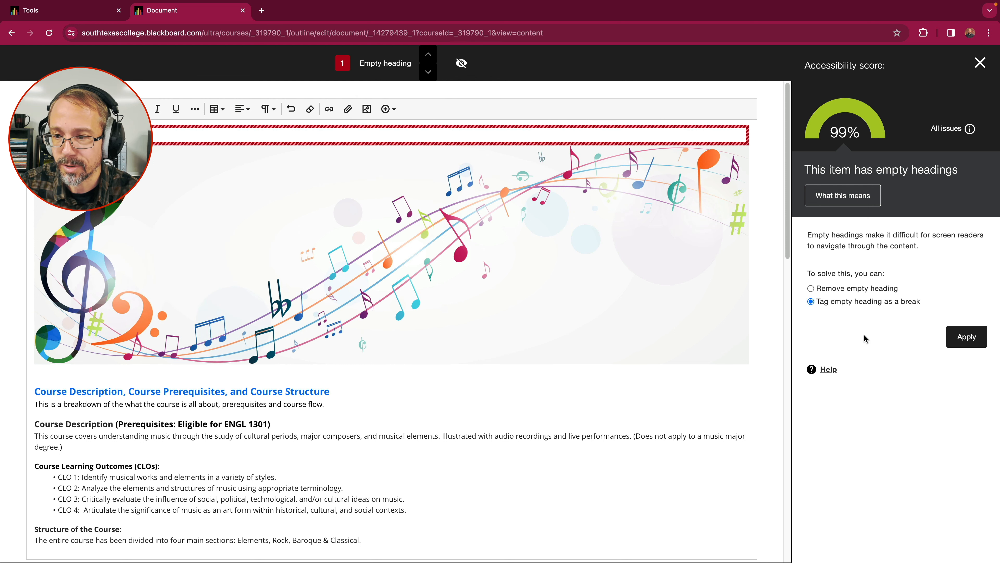
pyautogui.click(966, 340)
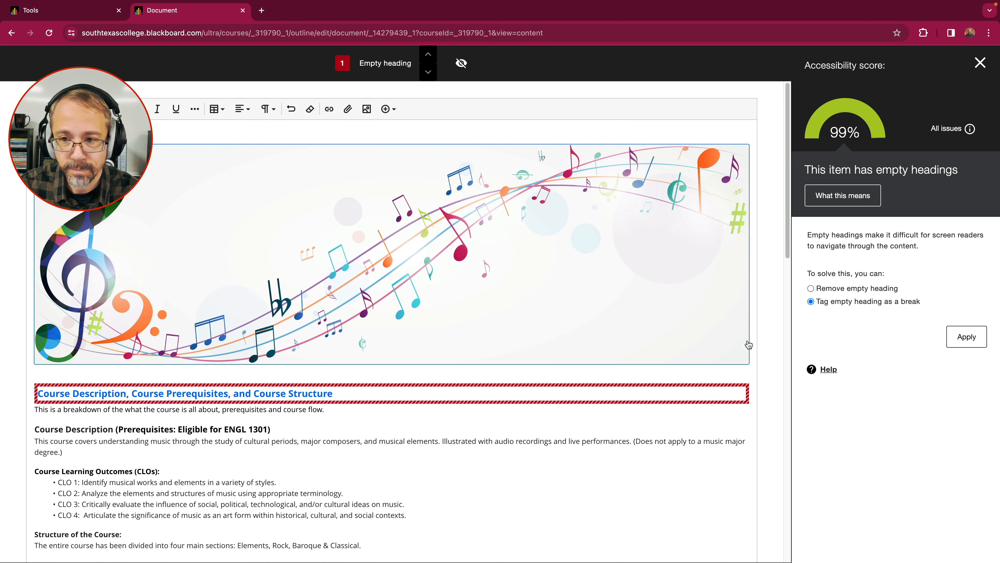
pyautogui.click(976, 338)
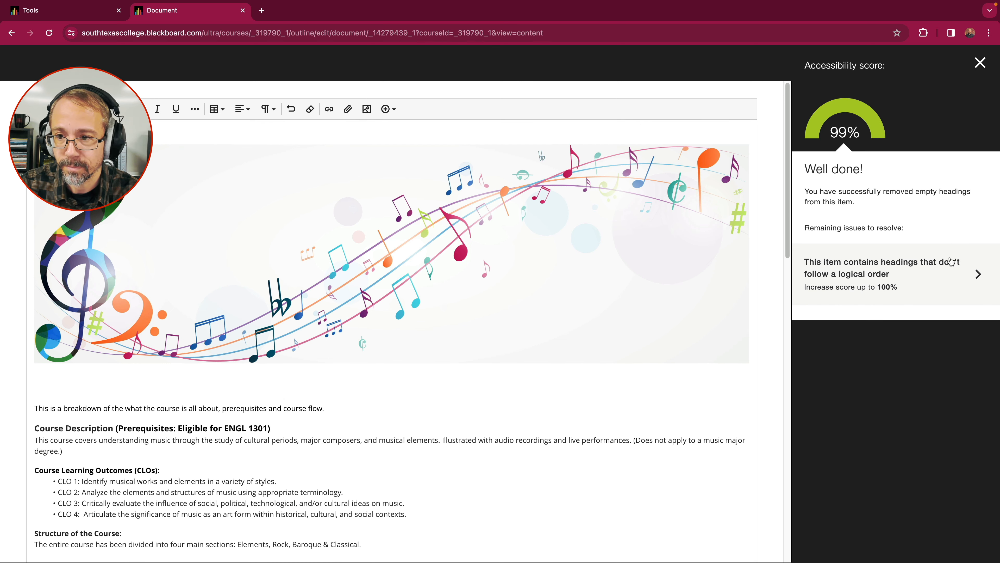
# Step: Open the heading-order issue and examine the flagged headings and the alternative text styles offered
pyautogui.click(975, 274)
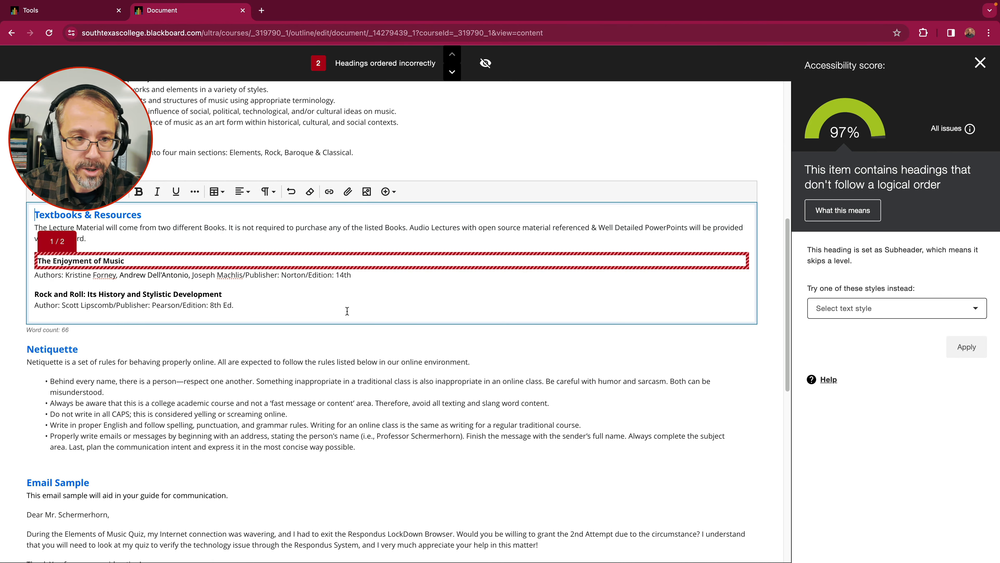
pyautogui.scroll(3, 347, 311)
pyautogui.scroll(5, 347, 311)
pyautogui.scroll(-3, 483, 363)
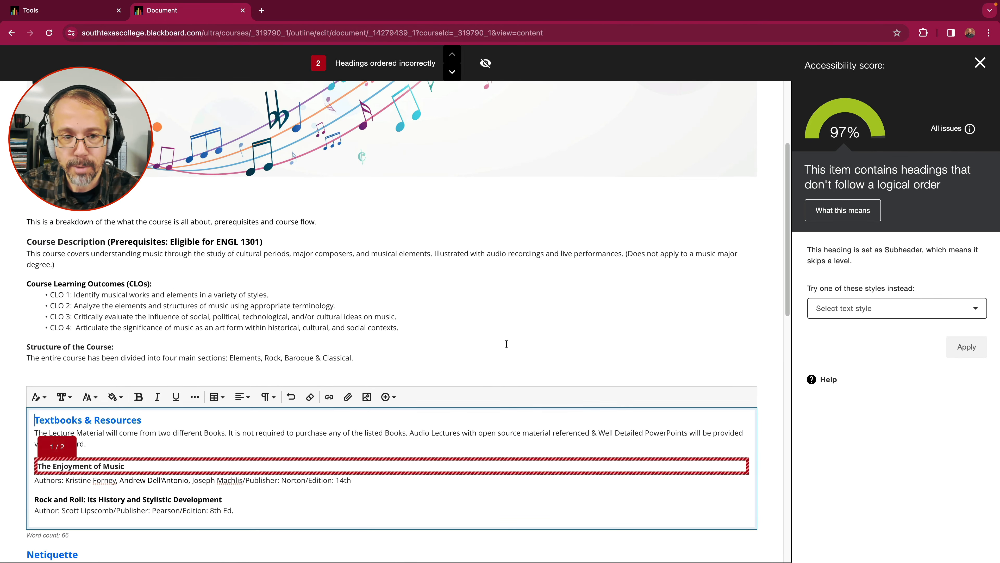
pyautogui.scroll(-3, 506, 344)
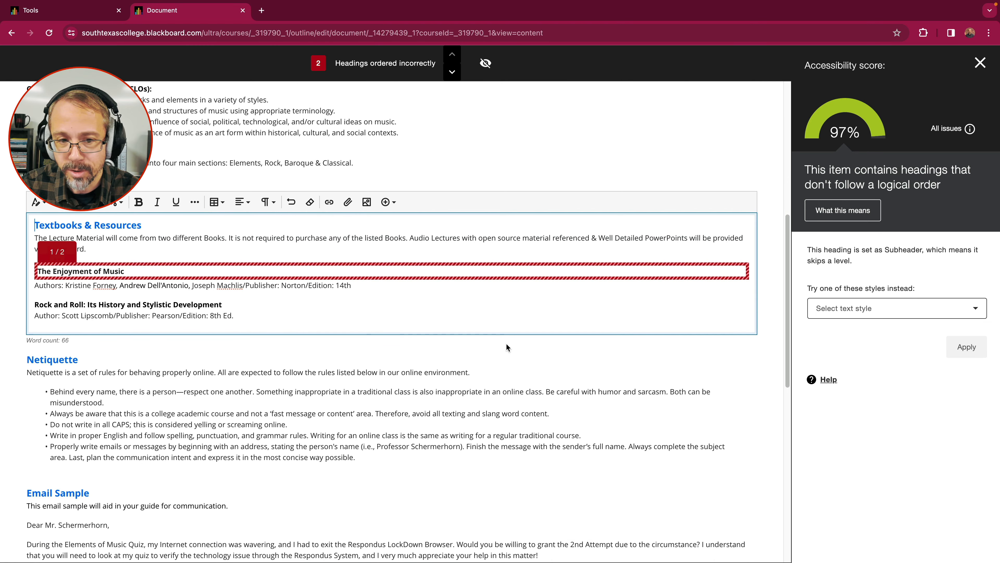
pyautogui.scroll(-1, 105, 273)
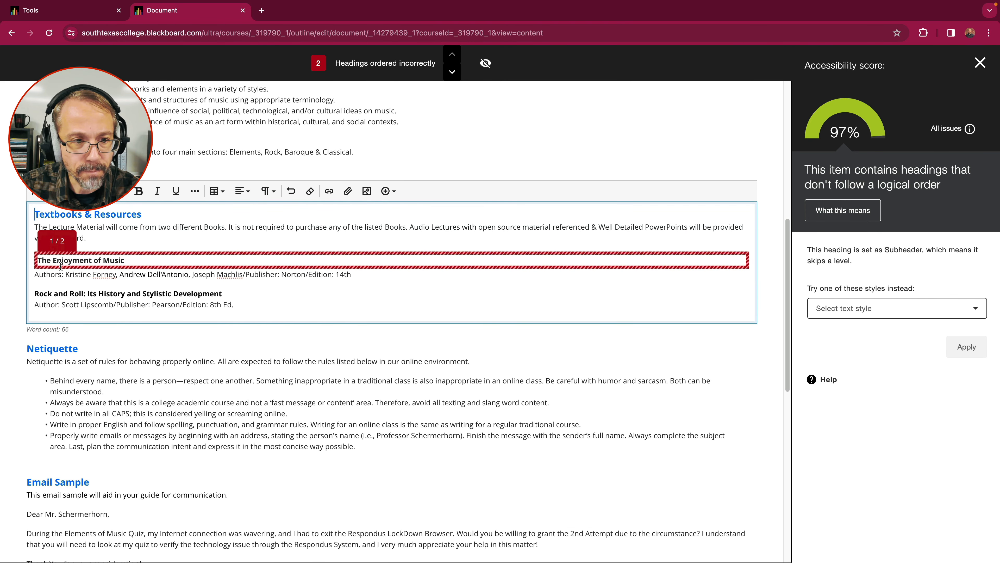
pyautogui.scroll(-1, 134, 258)
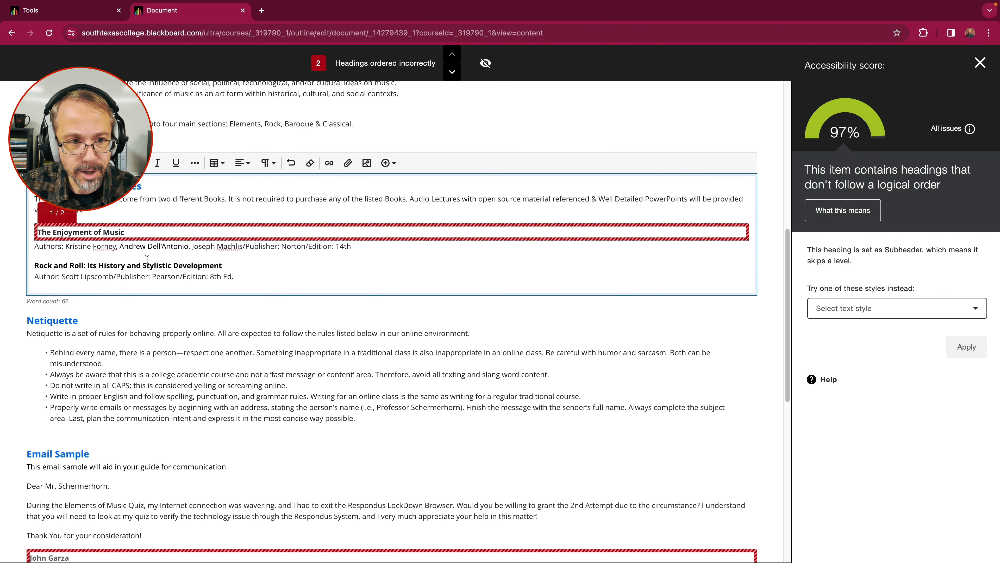
pyautogui.click(882, 309)
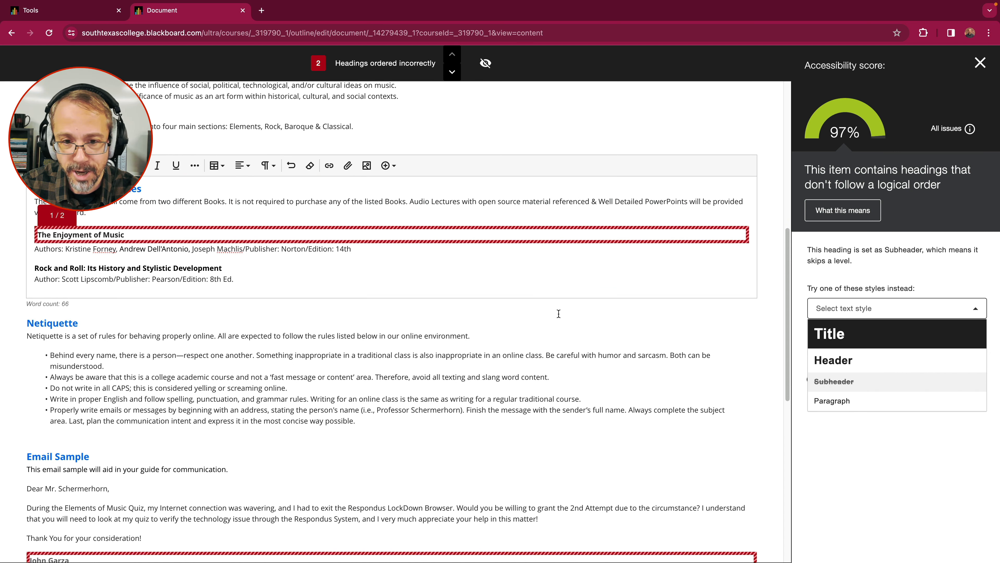
pyautogui.click(357, 288)
pyautogui.scroll(-5, 299, 315)
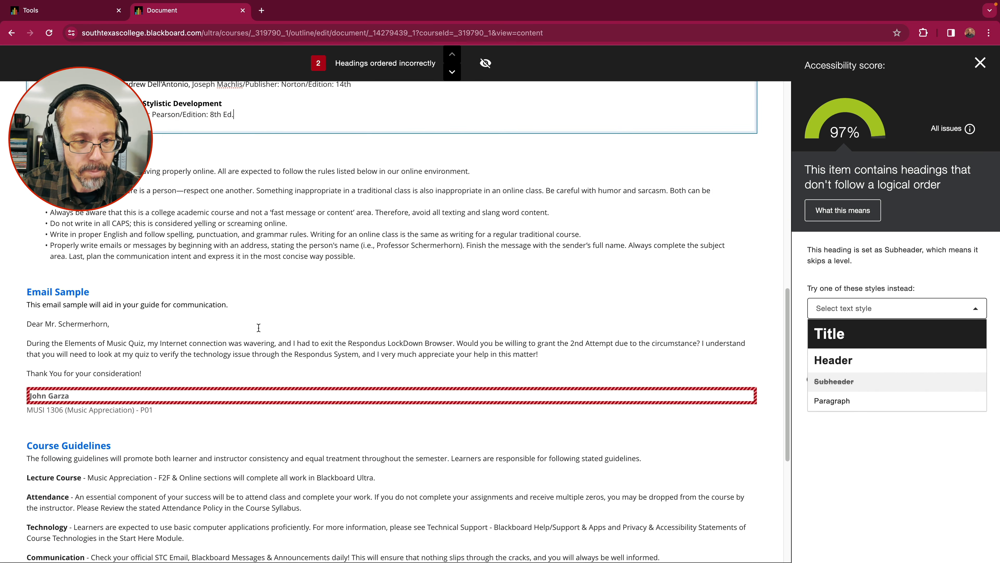
pyautogui.scroll(-1, 298, 314)
pyautogui.scroll(-3, 118, 364)
pyautogui.scroll(3, 149, 365)
pyautogui.scroll(10, 163, 365)
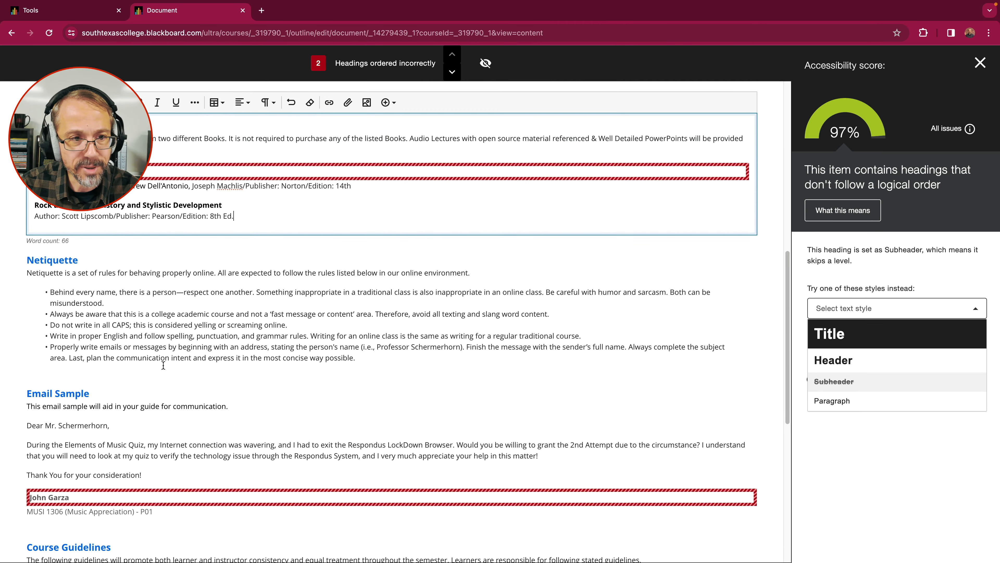
pyautogui.scroll(2, 163, 365)
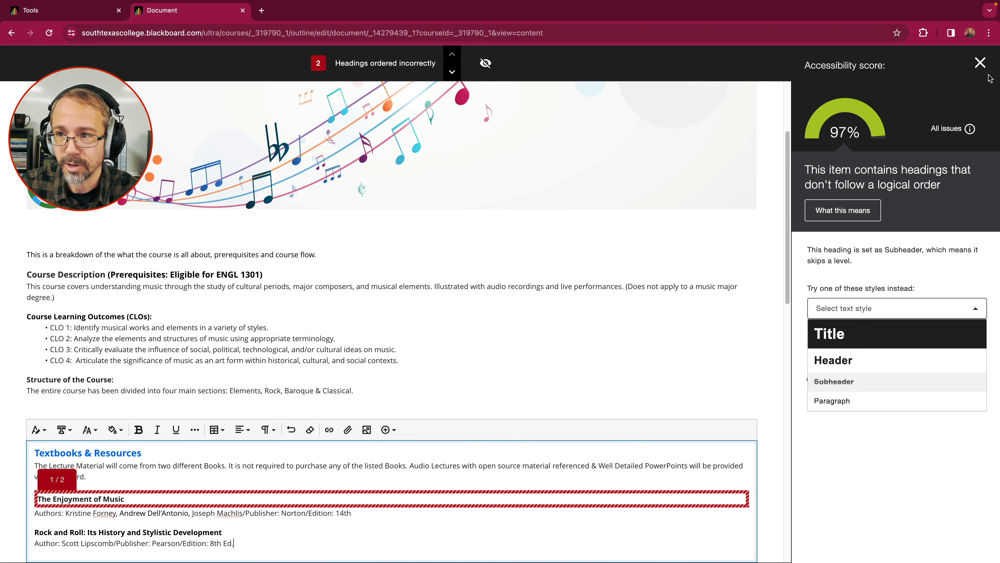
# Step: Close the accessibility report and cancel editing of the Textbooks & Resources block
pyautogui.click(980, 64)
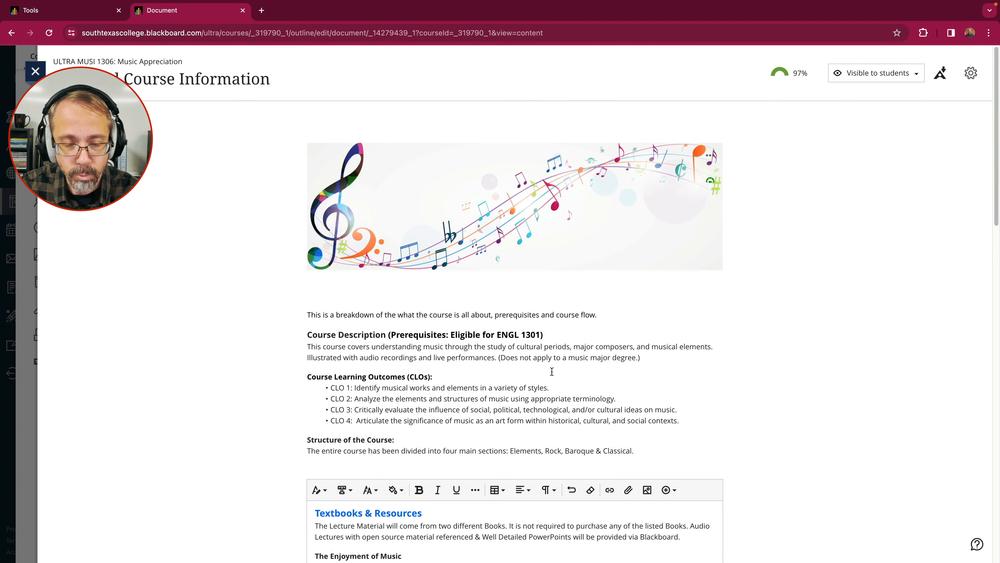
pyautogui.scroll(-4, 526, 381)
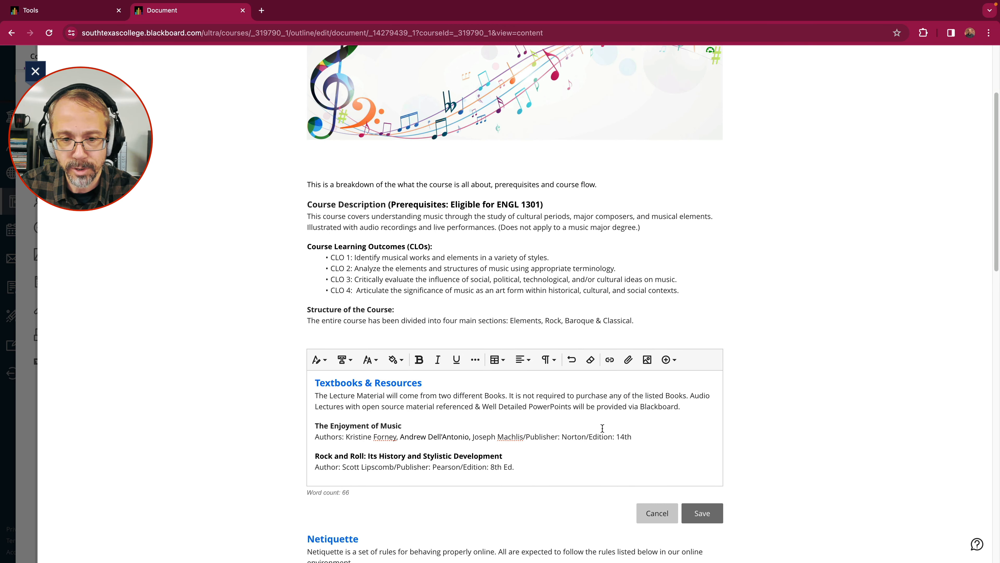
pyautogui.scroll(-1, 603, 428)
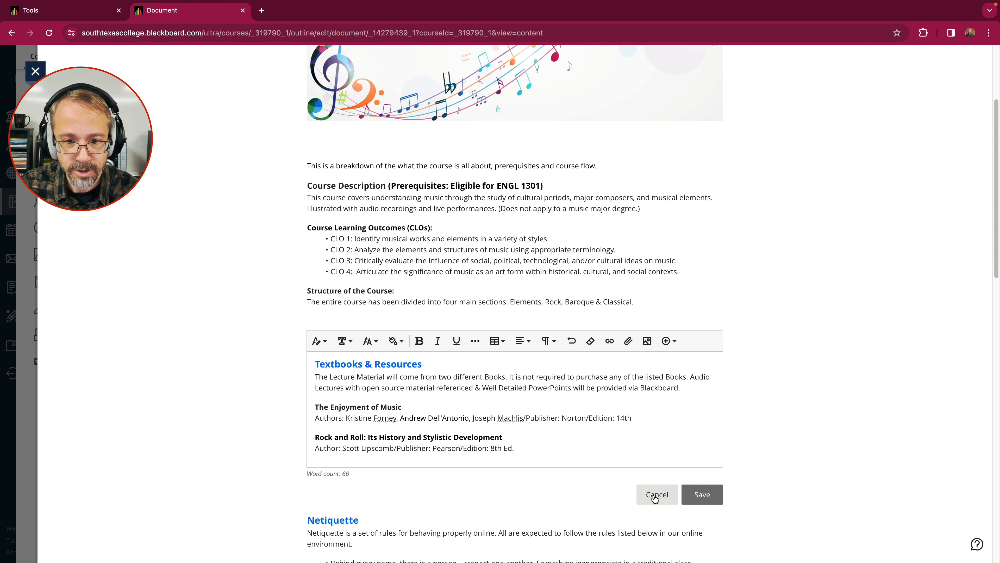
pyautogui.click(656, 499)
pyautogui.scroll(-20, 664, 460)
pyautogui.scroll(20, 640, 318)
pyautogui.scroll(10, 638, 317)
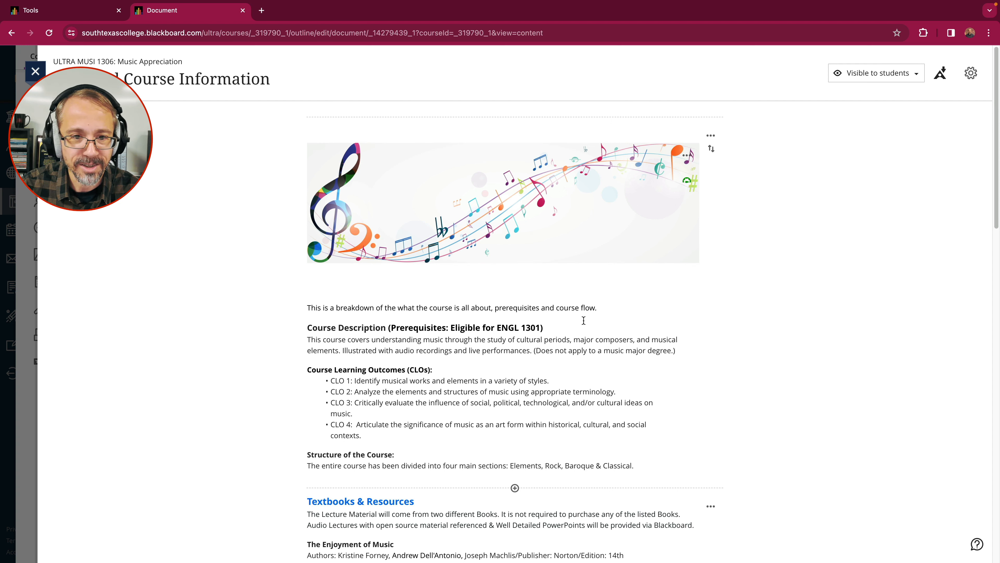
# Step: Edit the banner block to remove the extra blank line between the banner and the course breakdown sentence, and save the block
pyautogui.click(710, 136)
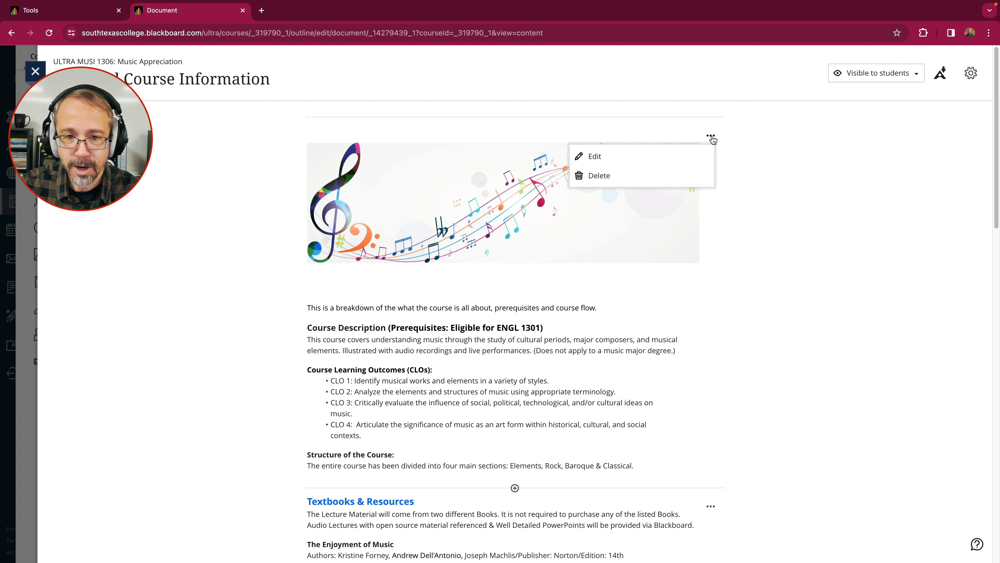
pyautogui.click(603, 164)
pyautogui.click(313, 332)
pyautogui.press('BackSpace')
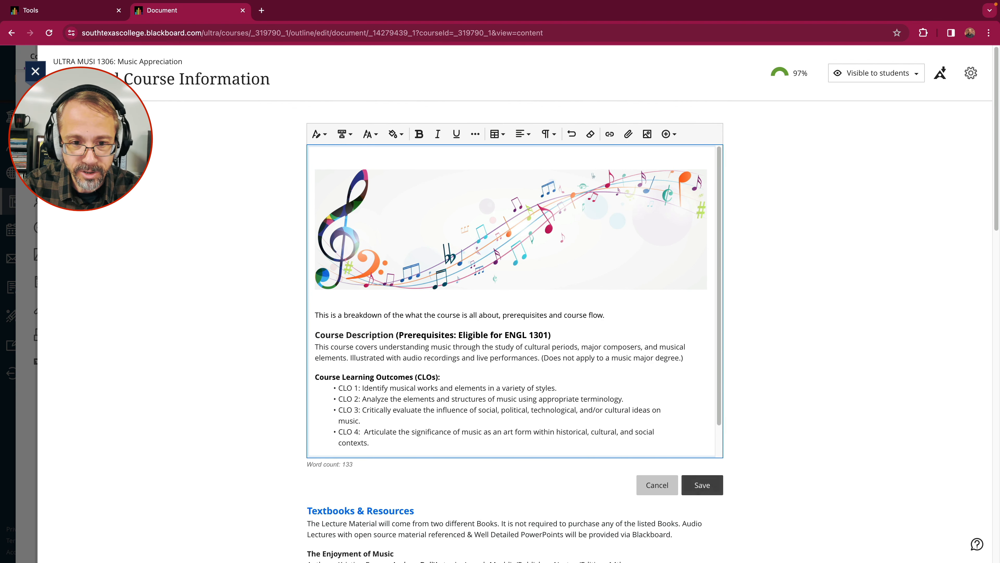
pyautogui.press('BackSpace')
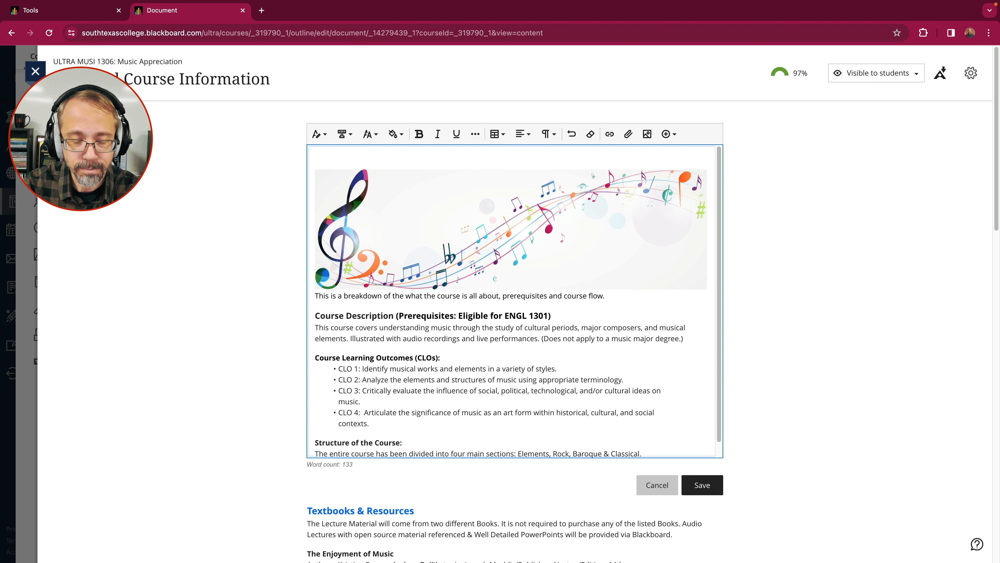
pyautogui.press('Return')
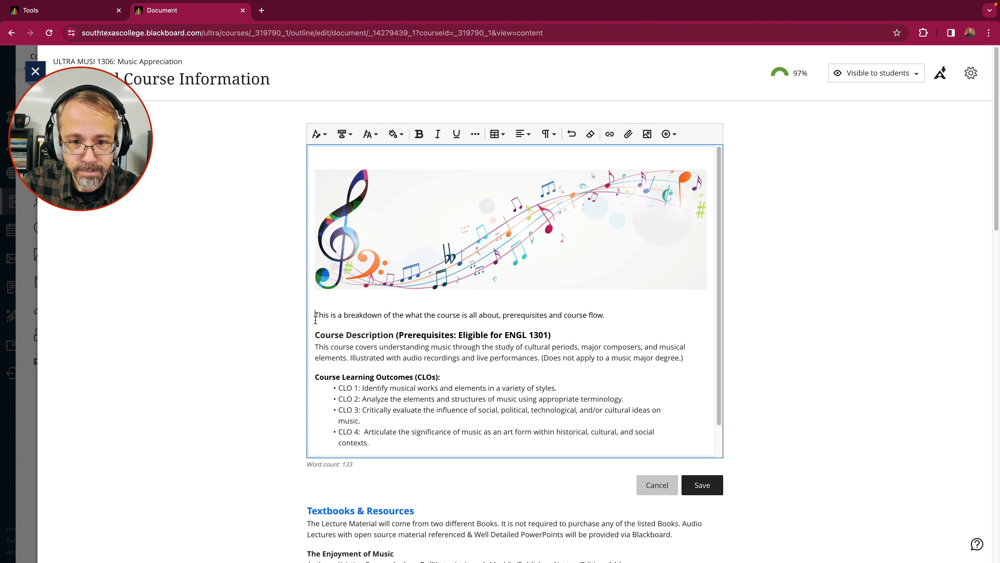
pyautogui.moveTo(626, 317); pyautogui.dragTo(319, 316)
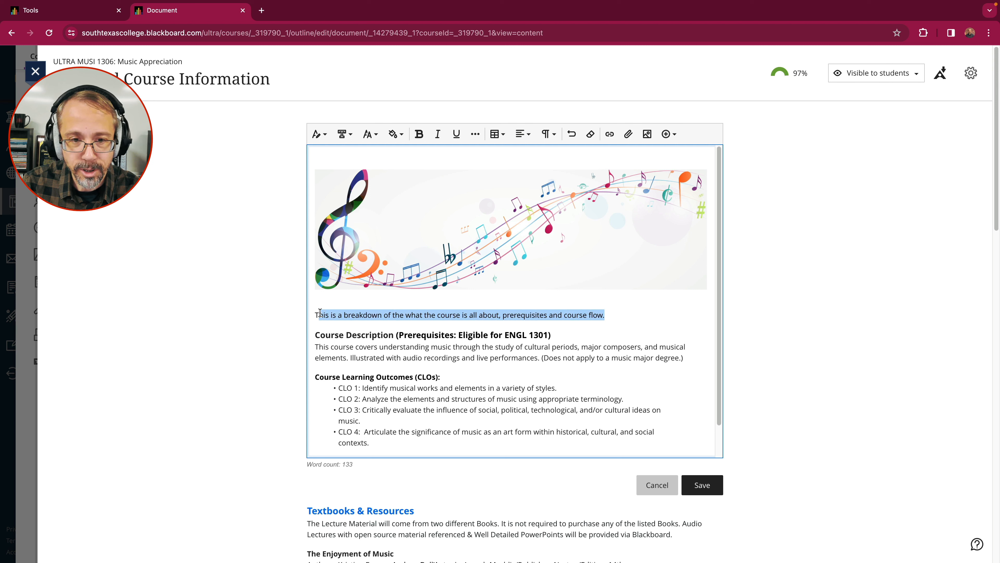
pyautogui.click(354, 154)
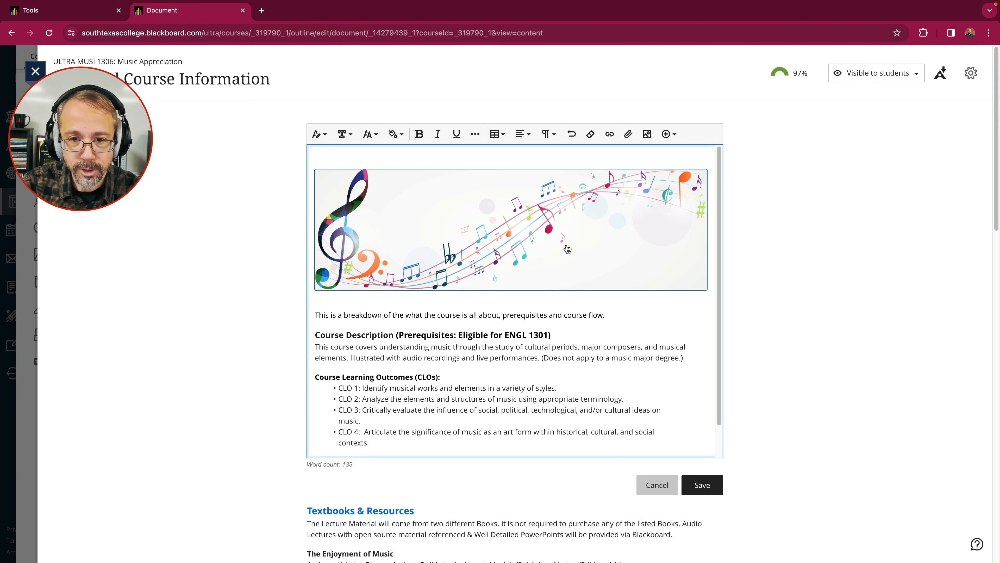
pyautogui.click(568, 253)
pyautogui.click(320, 316)
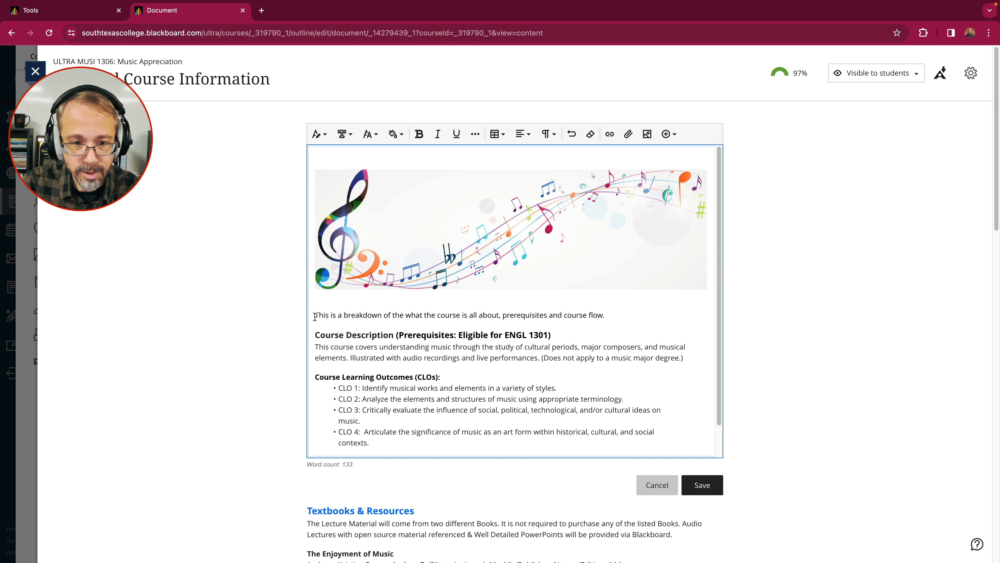
pyautogui.click(701, 488)
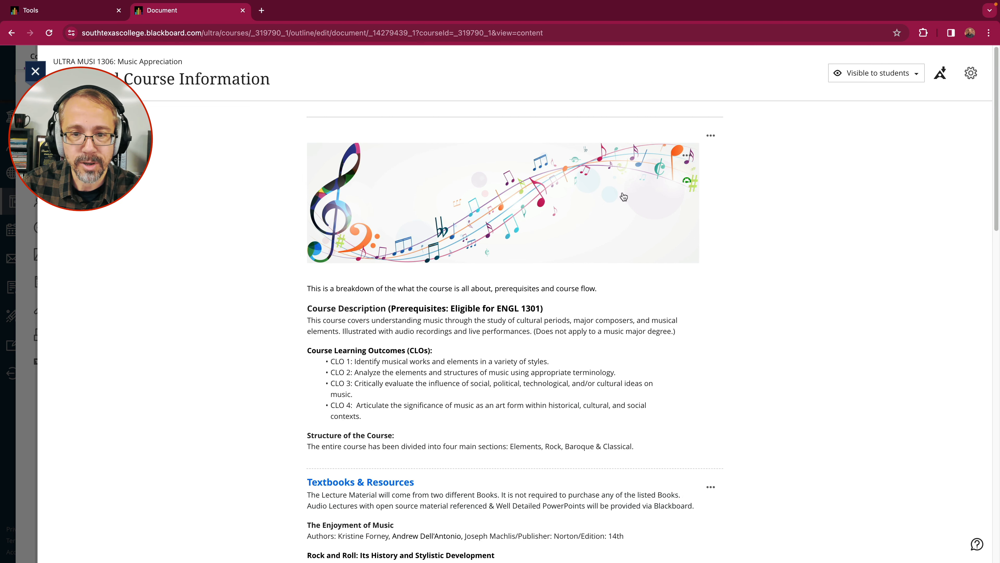
# Step: Review the banner image and course description in the Essential Course Information document, and close the document
pyautogui.scroll(-1, 651, 275)
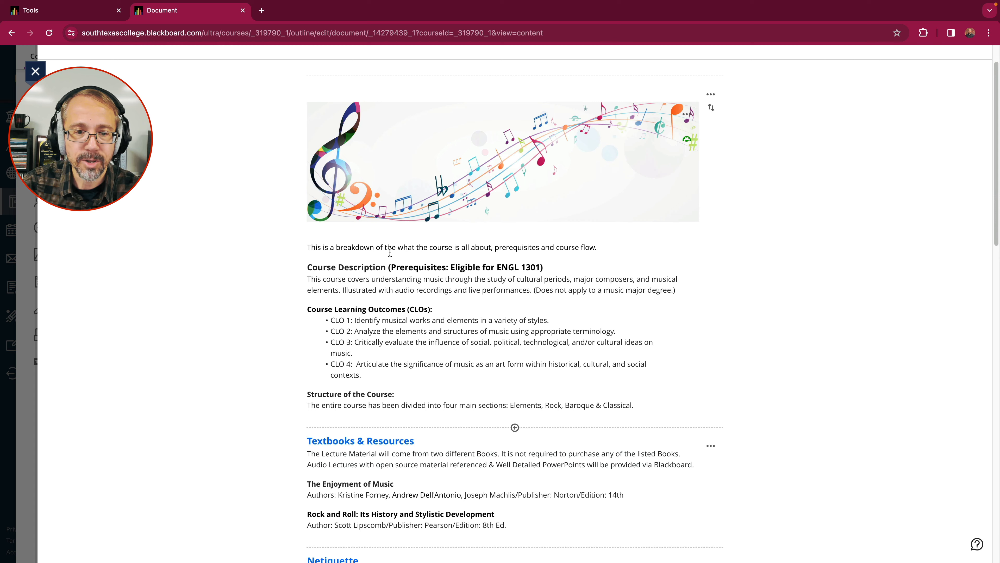
pyautogui.moveTo(311, 247); pyautogui.dragTo(445, 278)
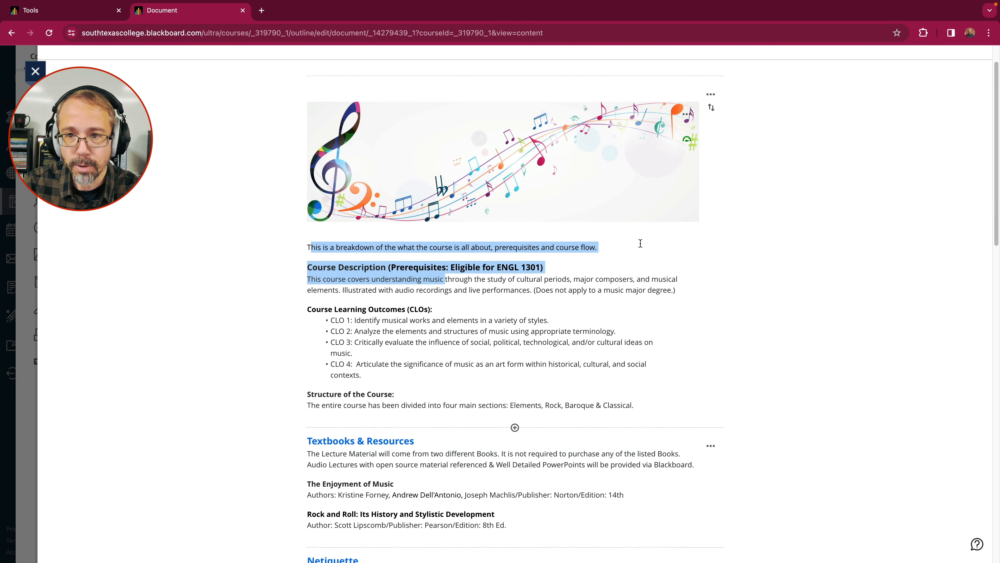
pyautogui.click(640, 243)
pyautogui.scroll(1, 641, 243)
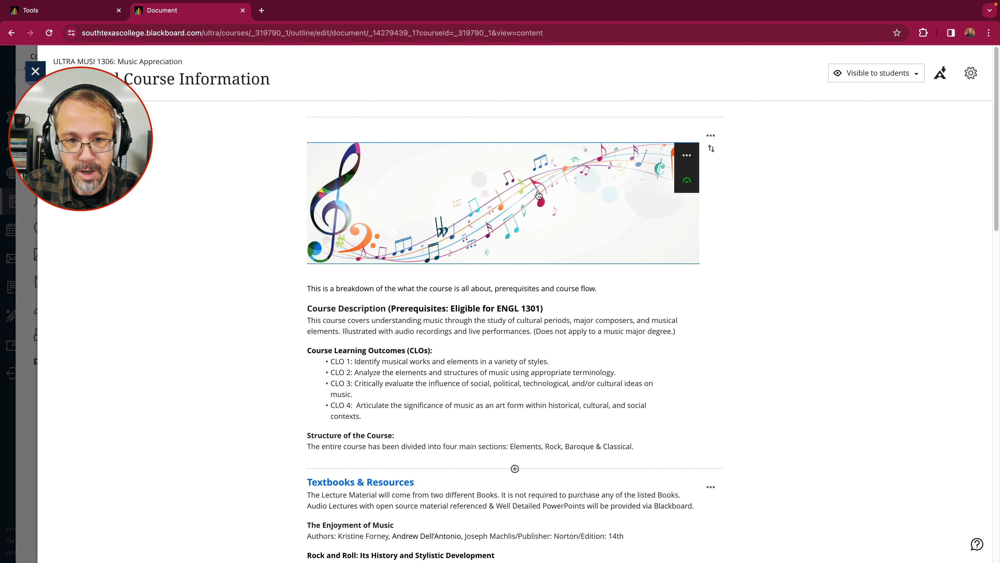
pyautogui.scroll(-1, 345, 387)
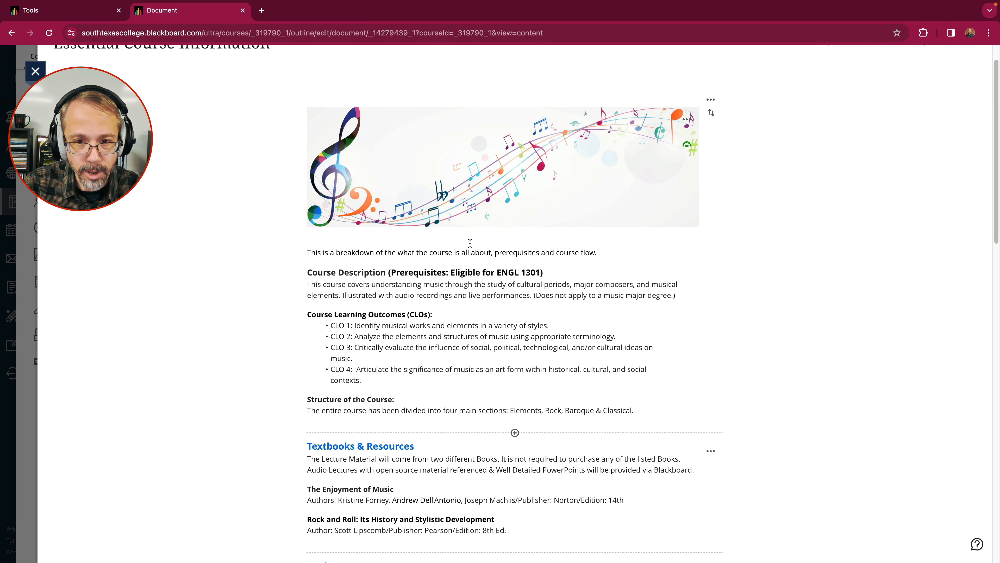
pyautogui.scroll(1, 578, 288)
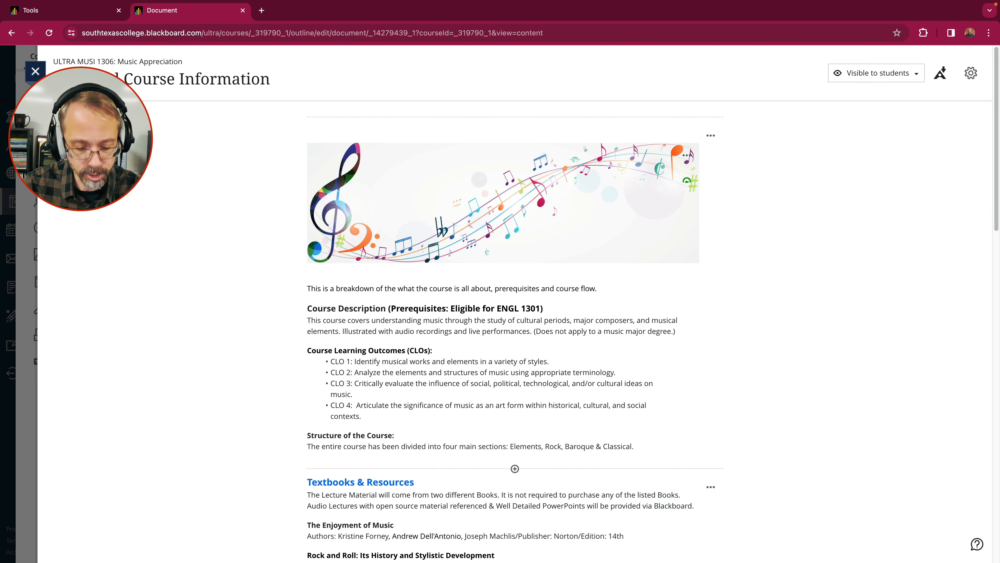
pyautogui.click(35, 73)
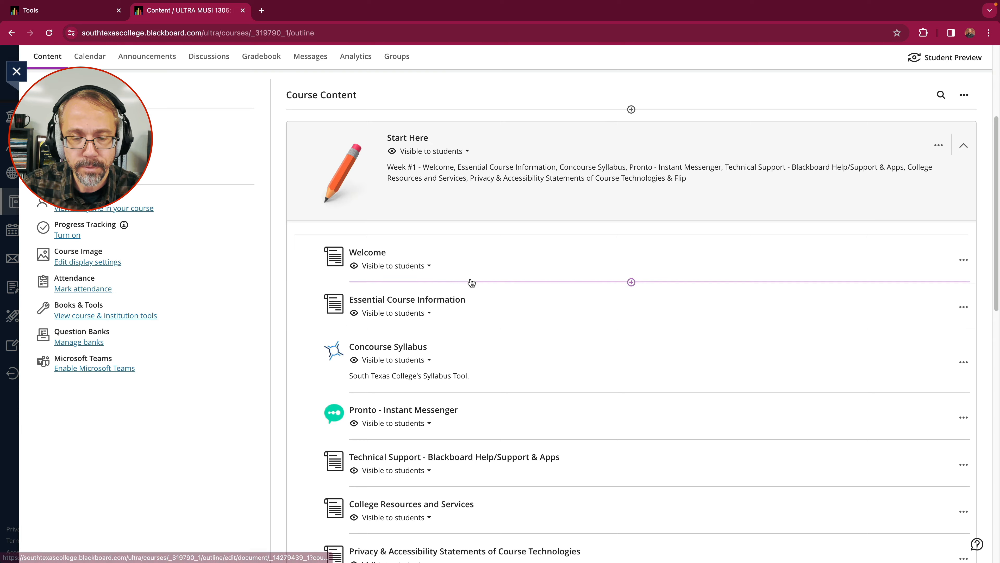
# Step: Collapse the Start Here module and expand Module 1 - The Elements of Music in the course content
pyautogui.click(963, 176)
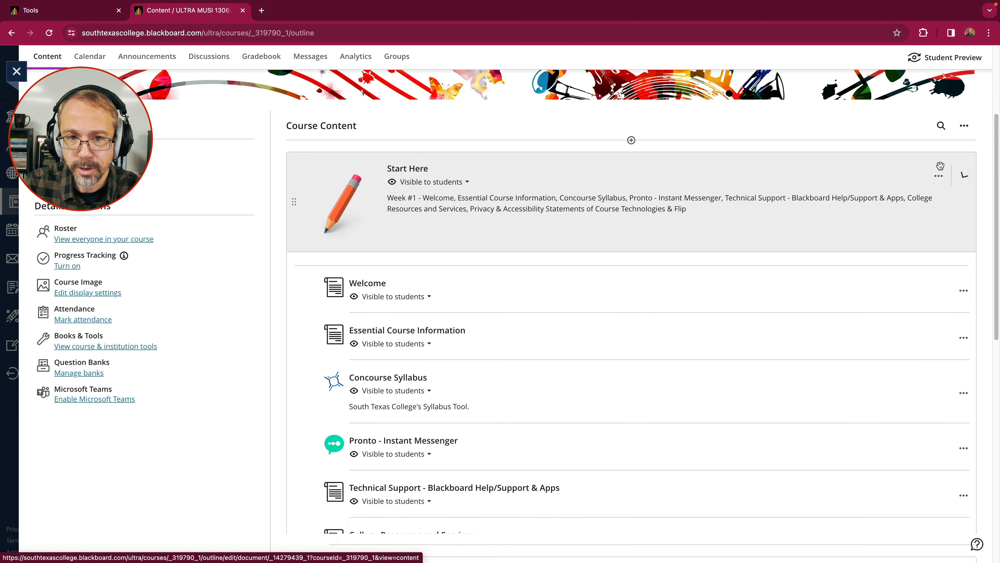
pyautogui.scroll(-3, 520, 322)
pyautogui.scroll(-1, 520, 323)
pyautogui.scroll(1, 518, 322)
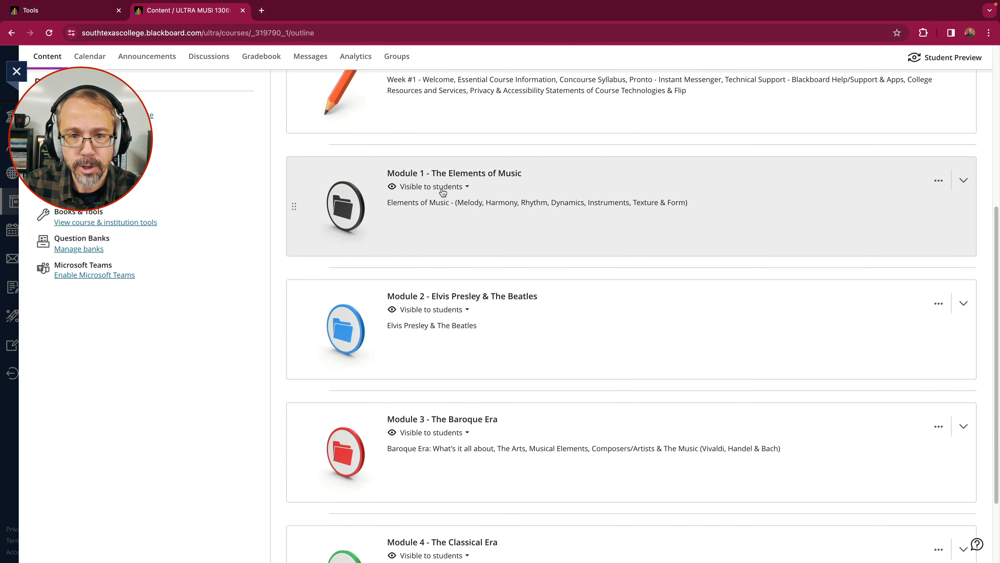
pyautogui.click(454, 174)
# Step: Expand Week #2: Elements of Music 1 and open the Music & Video Journal #1 assignment
pyautogui.scroll(-2, 576, 228)
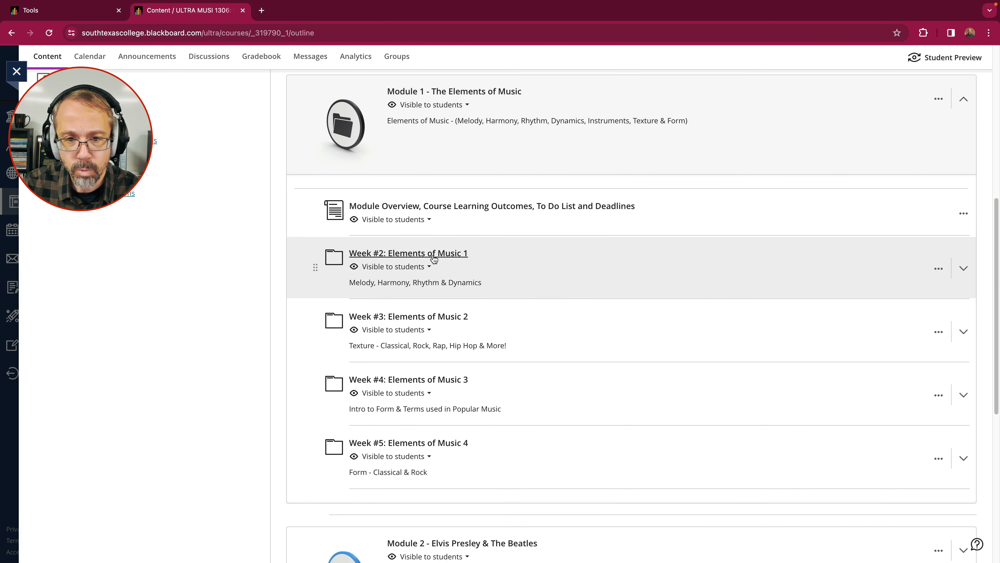
pyautogui.click(434, 259)
pyautogui.scroll(-1, 528, 276)
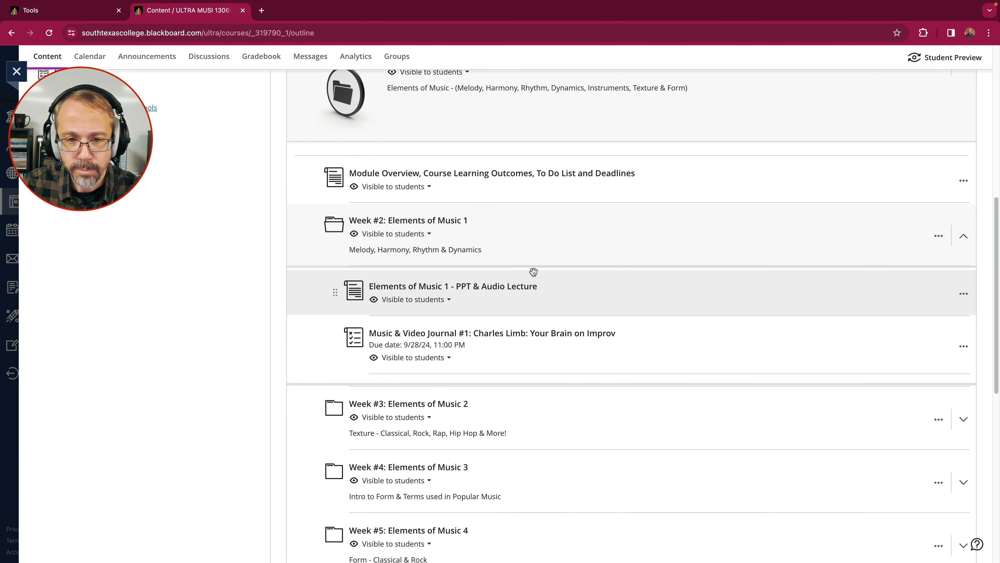
pyautogui.click(505, 339)
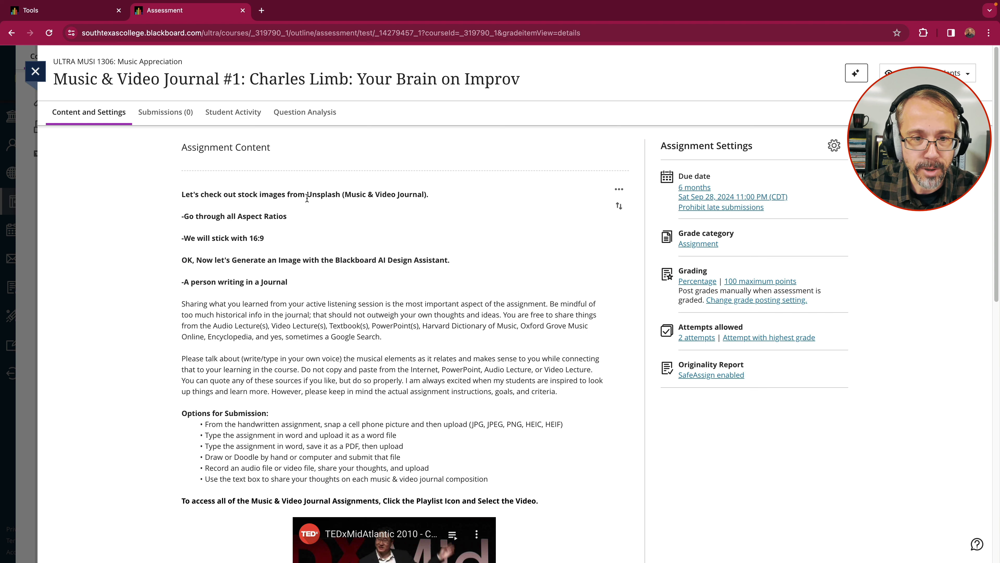
# Step: Start editing the assignment's text block and add two blank lines above its first line
pyautogui.click(620, 189)
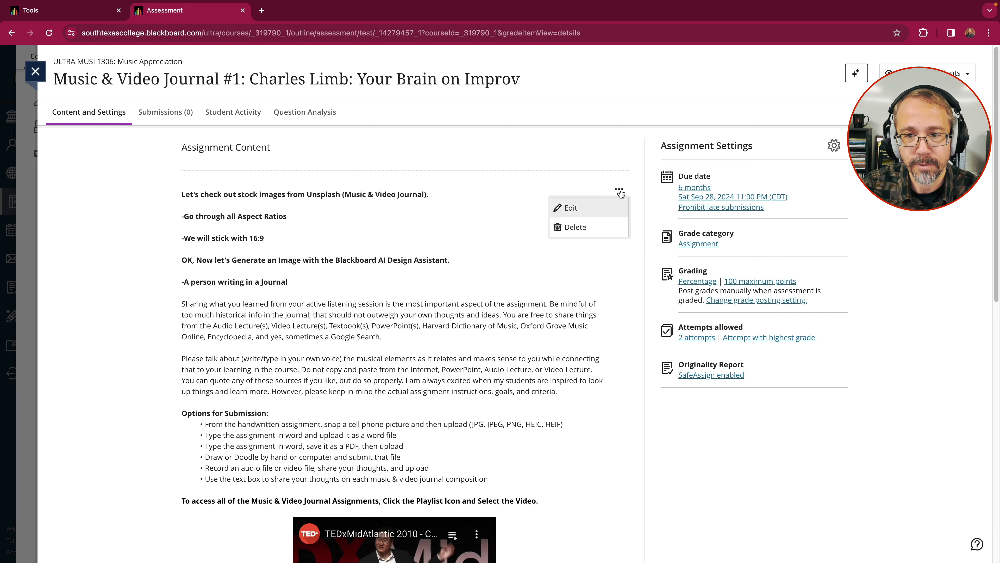
pyautogui.click(569, 211)
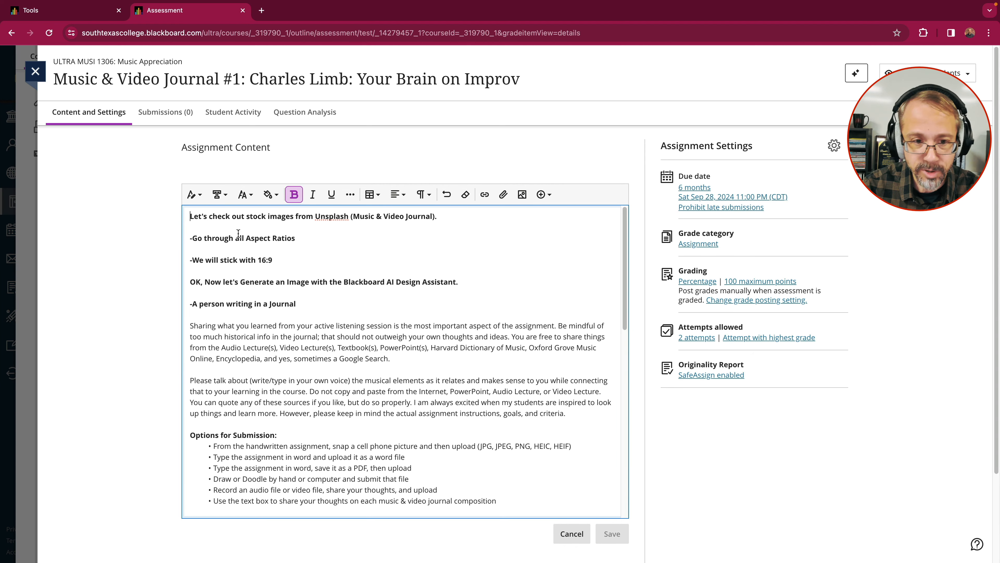
pyautogui.press('Return')
pyautogui.press('Return')
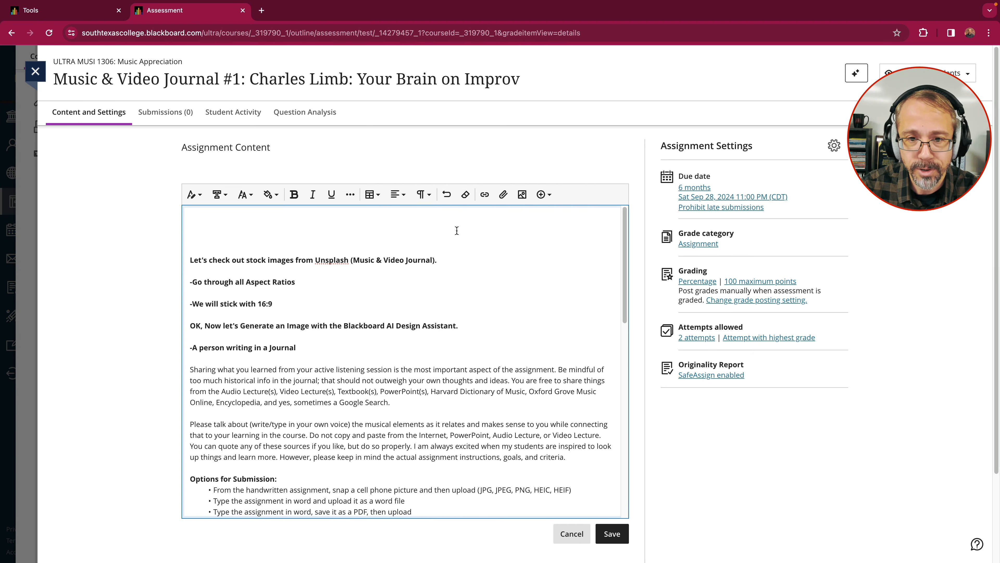
# Step: Start inserting an Unsplash stock image at the start of the text, picking Unseen Studio's hand-writing photo from the Music and Journal results
pyautogui.click(549, 197)
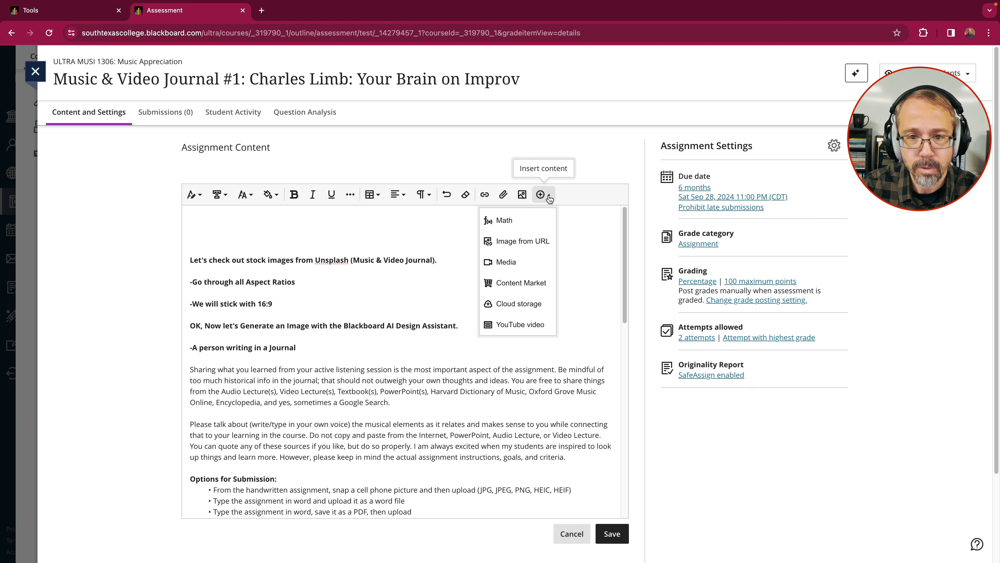
pyautogui.click(455, 217)
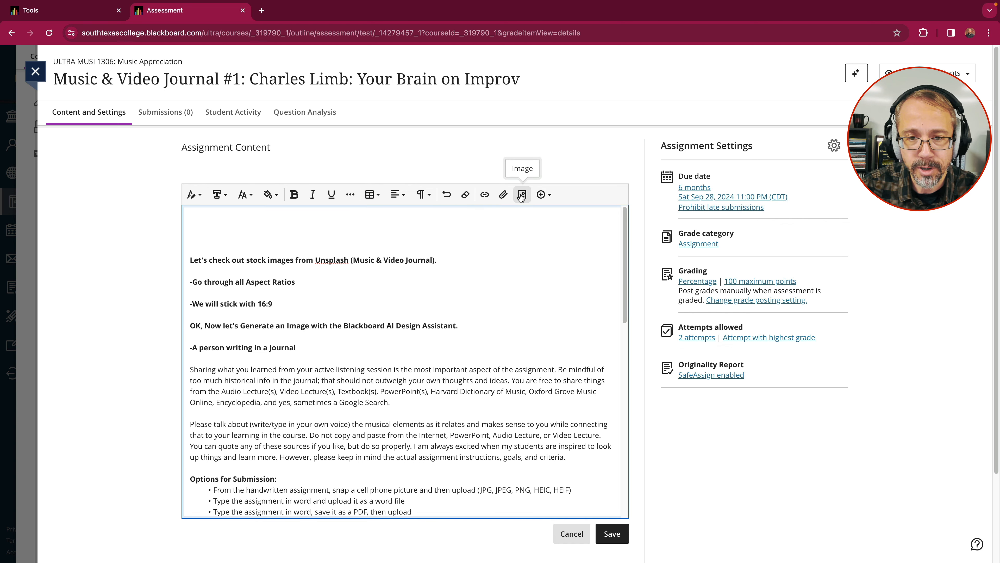
pyautogui.click(521, 195)
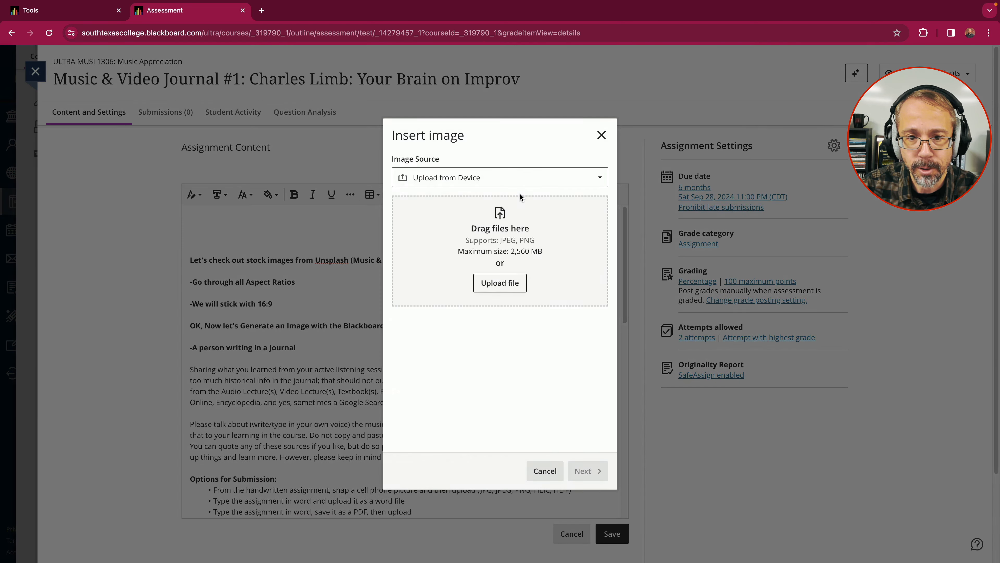
pyautogui.click(476, 178)
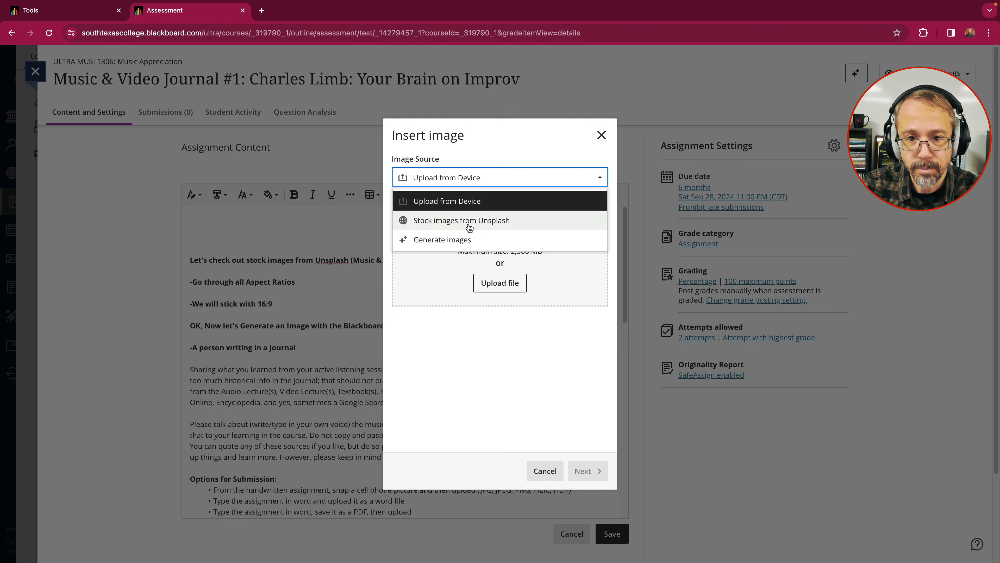
pyautogui.click(477, 223)
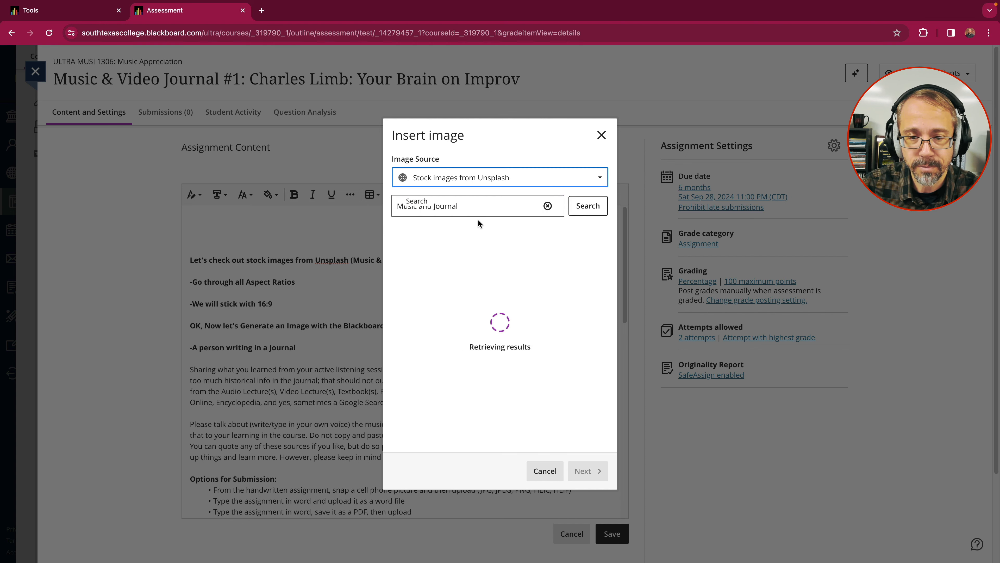
pyautogui.click(476, 208)
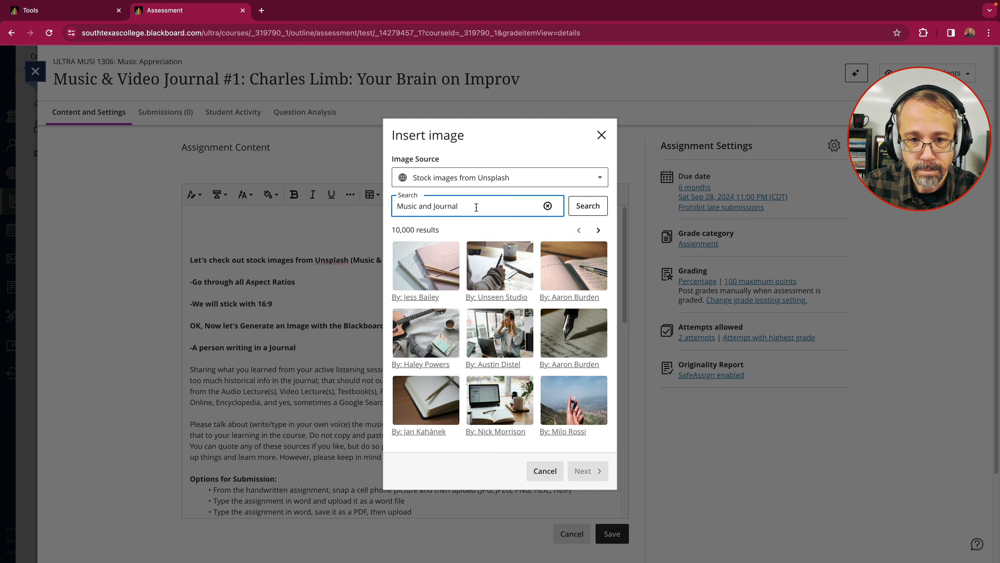
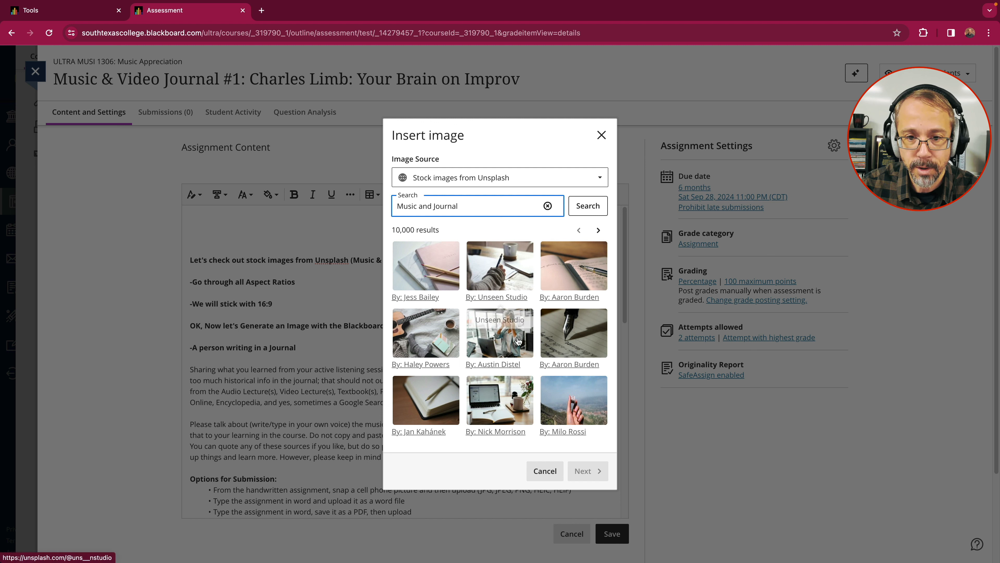
pyautogui.click(504, 273)
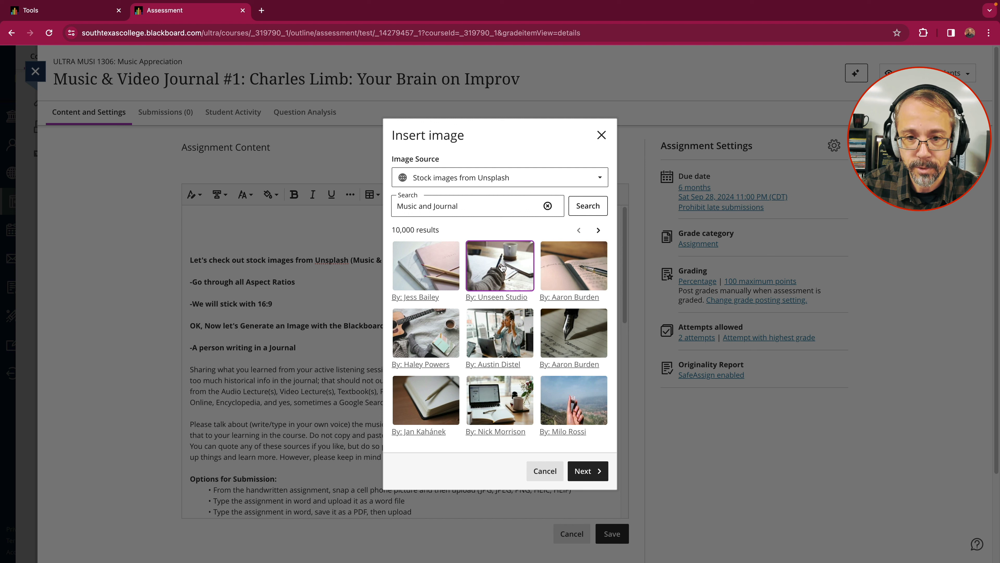
pyautogui.click(585, 473)
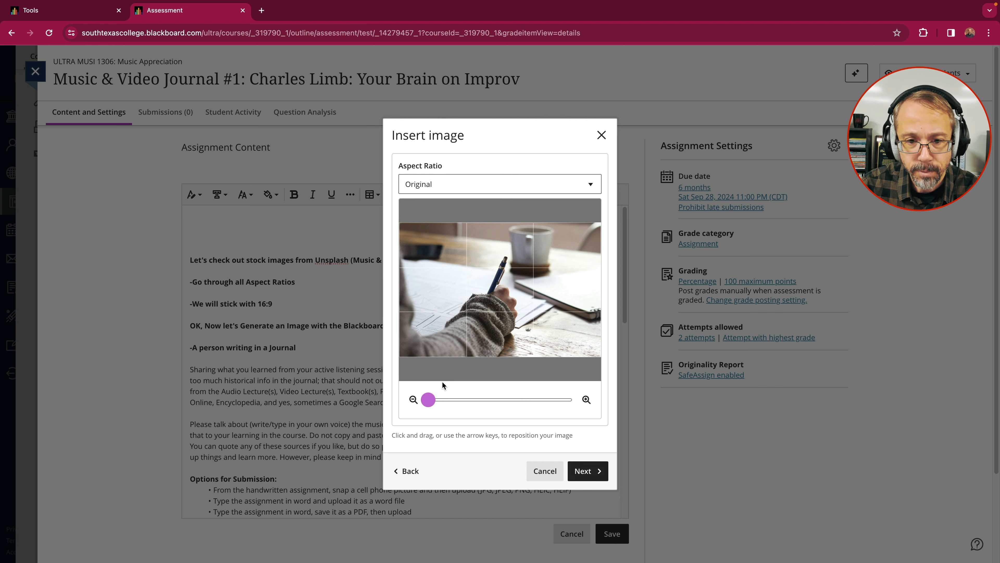
# Step: Zoom the photo in slightly and try a Square aspect ratio, repositioning the picture in the crop frame
pyautogui.moveTo(428, 400)
pyautogui.mouseDown()
pyautogui.moveTo(546, 401)
pyautogui.moveTo(431, 399)
pyautogui.mouseUp()
pyautogui.moveTo(496, 253); pyautogui.dragTo(493, 317)
pyautogui.click(524, 187)
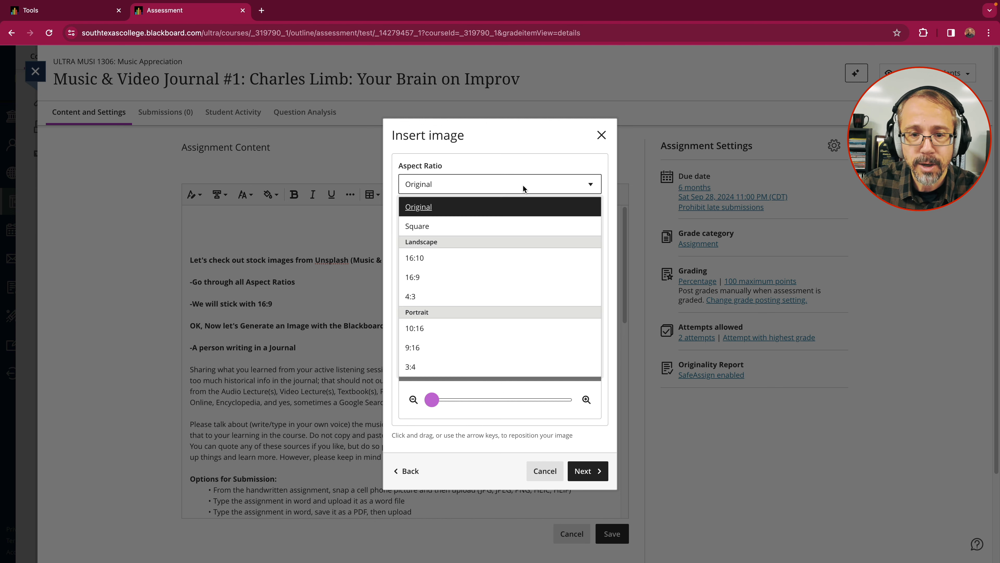
pyautogui.click(427, 226)
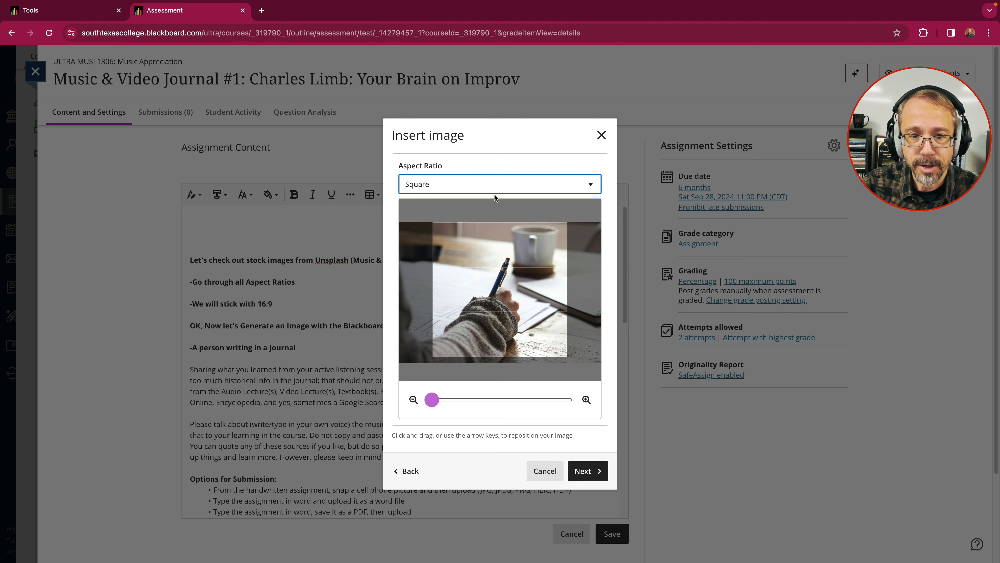
pyautogui.moveTo(491, 262); pyautogui.dragTo(498, 232)
# Step: Try the landscape aspect ratios 16:10 and 16:9, repositioning the photo within each crop
pyautogui.click(480, 185)
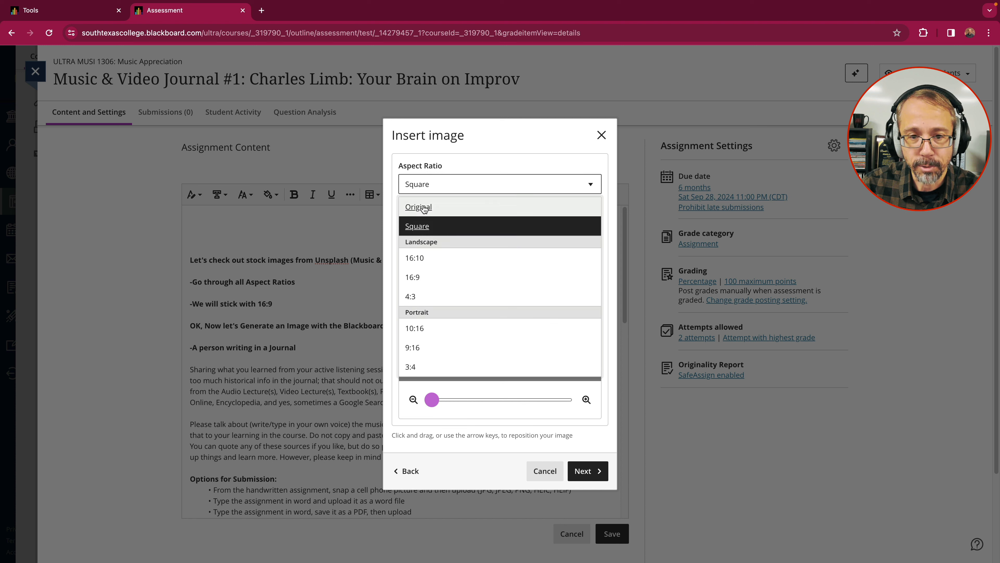
pyautogui.click(419, 261)
pyautogui.moveTo(500, 261); pyautogui.dragTo(501, 259)
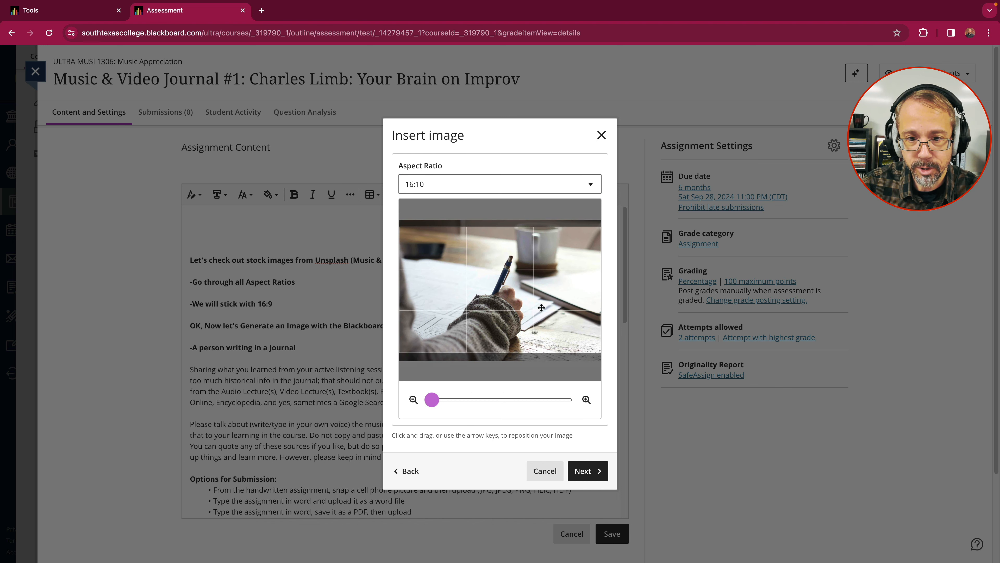
pyautogui.click(473, 185)
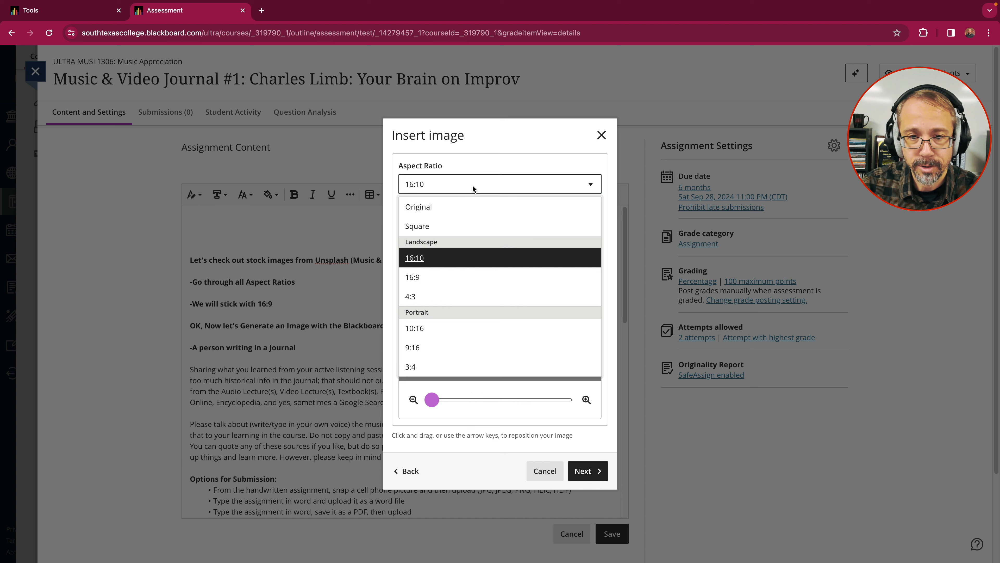
pyautogui.click(419, 277)
pyautogui.moveTo(509, 278); pyautogui.dragTo(510, 280)
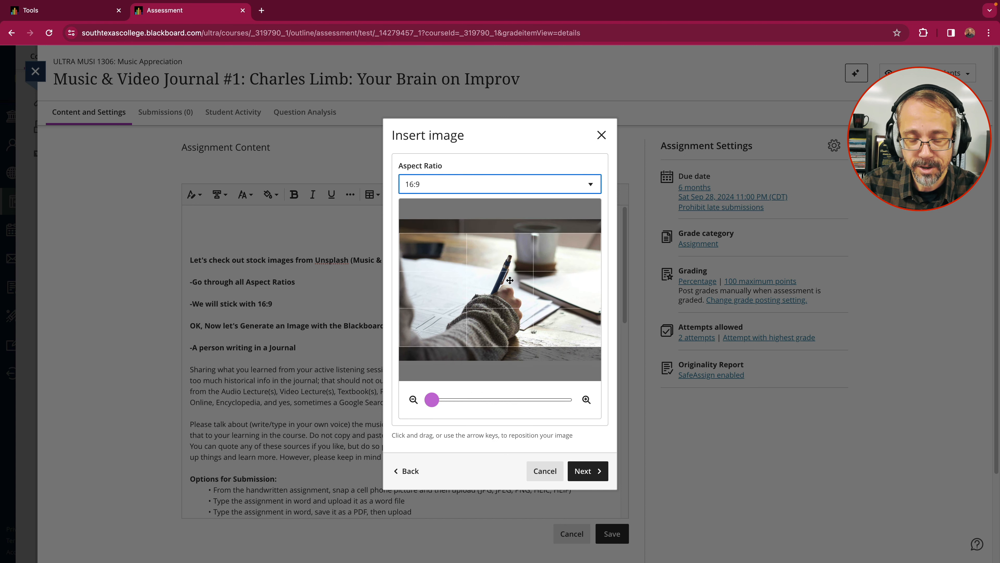
# Step: Try the 4:3 landscape and 10:16 portrait aspect ratios, repositioning the photo within each crop
pyautogui.click(477, 182)
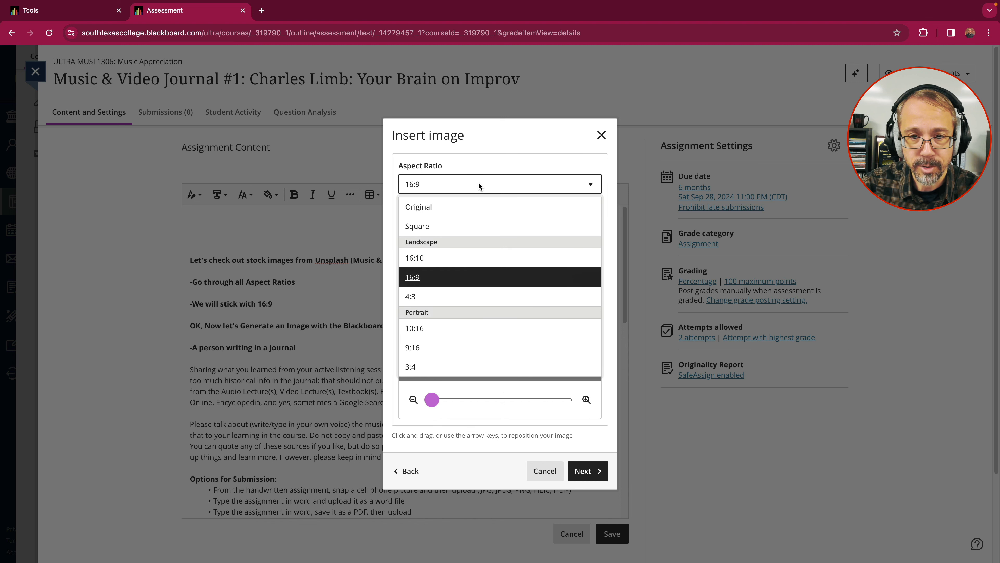
pyautogui.click(415, 298)
pyautogui.moveTo(497, 291); pyautogui.dragTo(485, 311)
pyautogui.click(465, 182)
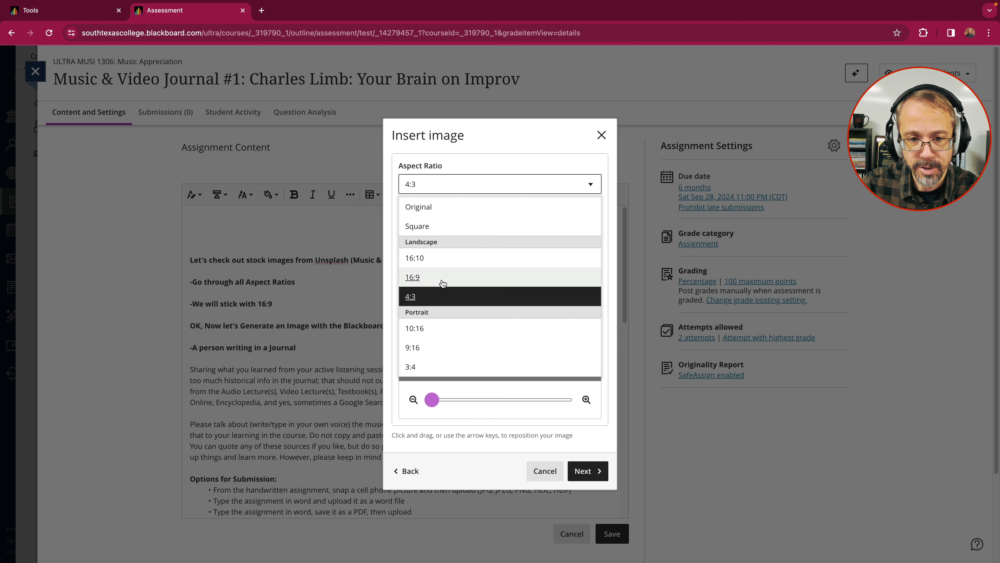
pyautogui.click(416, 328)
pyautogui.moveTo(502, 284)
pyautogui.mouseDown()
pyautogui.moveTo(476, 285)
pyautogui.moveTo(512, 296)
pyautogui.mouseUp()
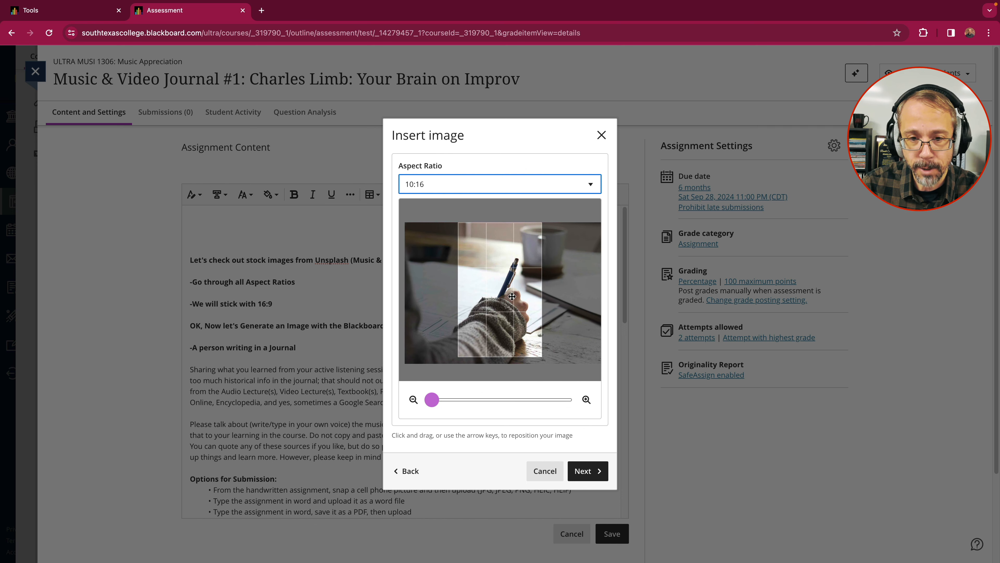
# Step: Set the photo's aspect ratio to portrait 9:16 and reposition it so the pen and the mug fall inside the crop
pyautogui.click(479, 186)
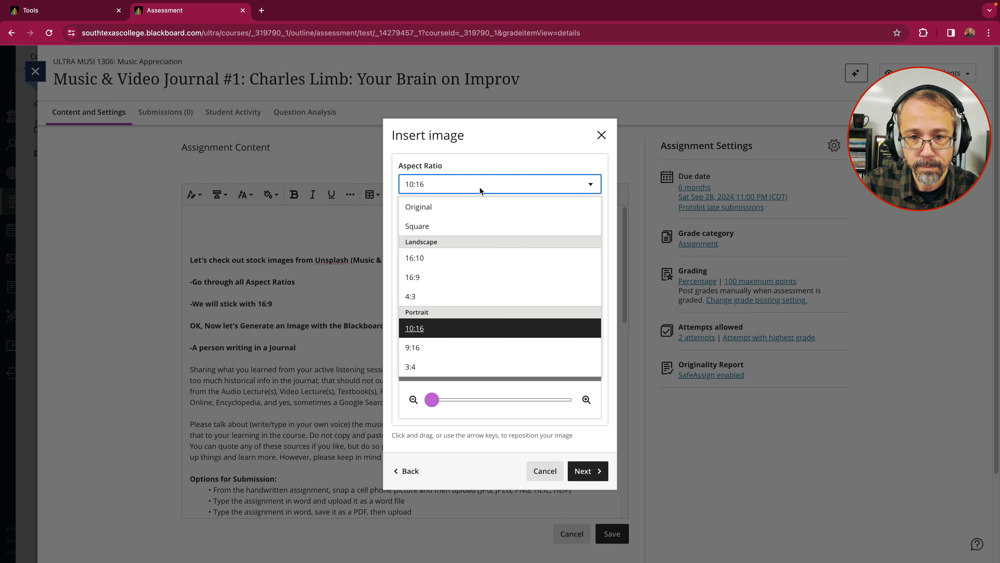
pyautogui.click(413, 347)
pyautogui.moveTo(501, 294); pyautogui.dragTo(538, 321)
pyautogui.moveTo(520, 324); pyautogui.dragTo(469, 313)
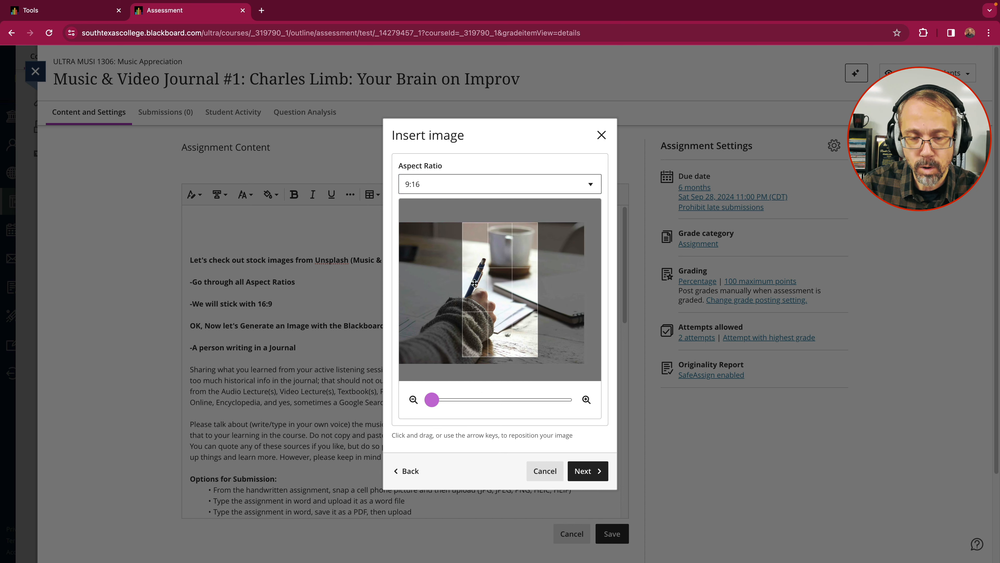
# Step: Try the 3:4 portrait aspect ratio, repositioning the photo within the crop
pyautogui.click(477, 185)
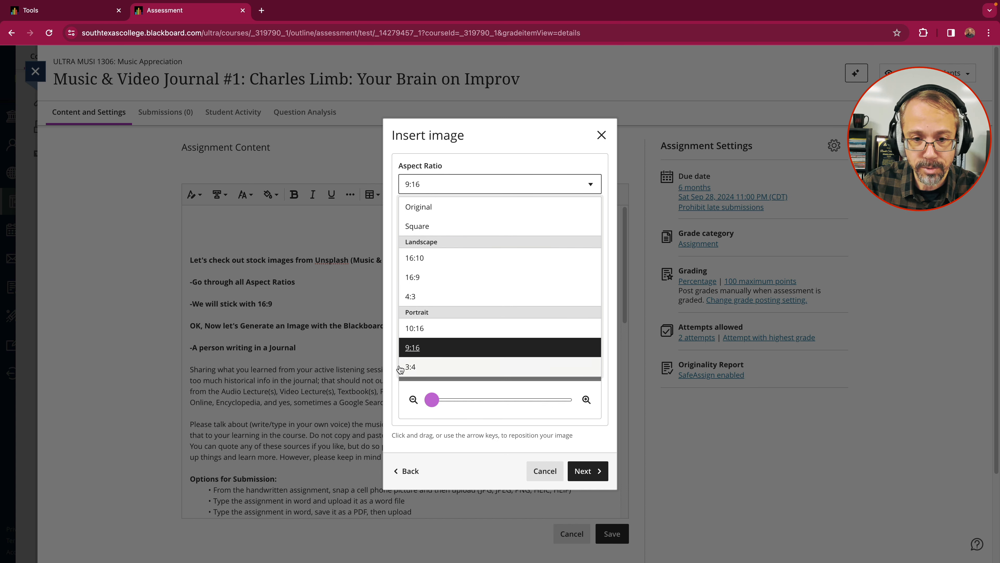
pyautogui.click(418, 368)
pyautogui.moveTo(509, 278); pyautogui.dragTo(507, 278)
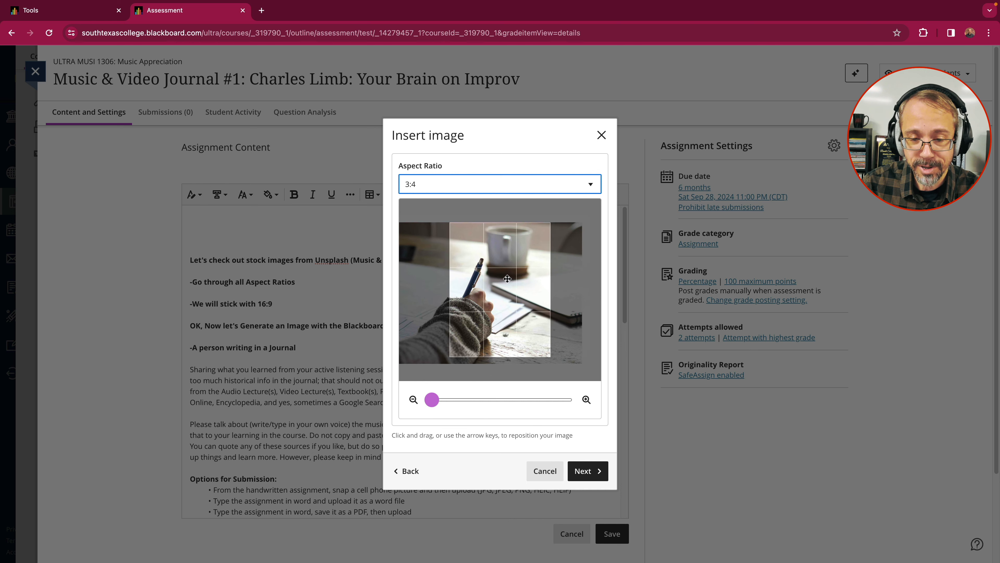
# Step: Zoom the photo fully out, set the aspect ratio to landscape 16:9, reposition the picture to include the whole mug and accept the crop
pyautogui.moveTo(432, 400)
pyautogui.mouseDown()
pyautogui.moveTo(552, 402)
pyautogui.moveTo(428, 412)
pyautogui.mouseUp()
pyautogui.click(457, 186)
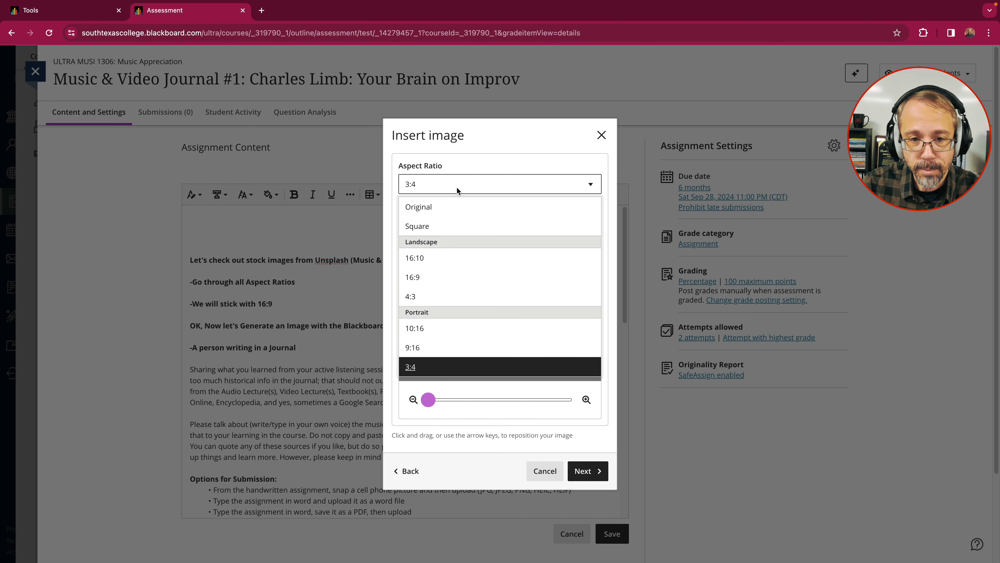
pyautogui.click(413, 277)
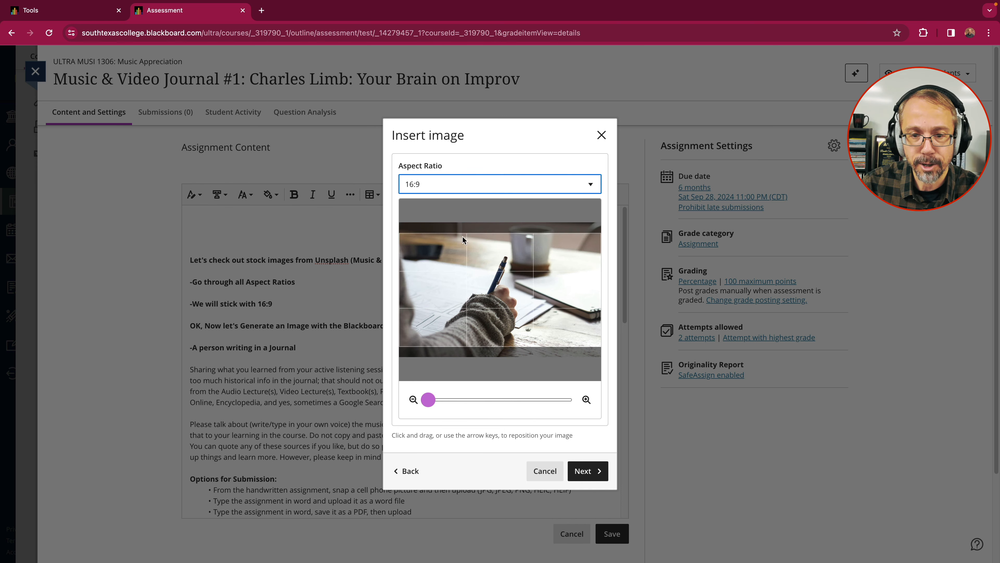
pyautogui.moveTo(510, 303); pyautogui.dragTo(508, 312)
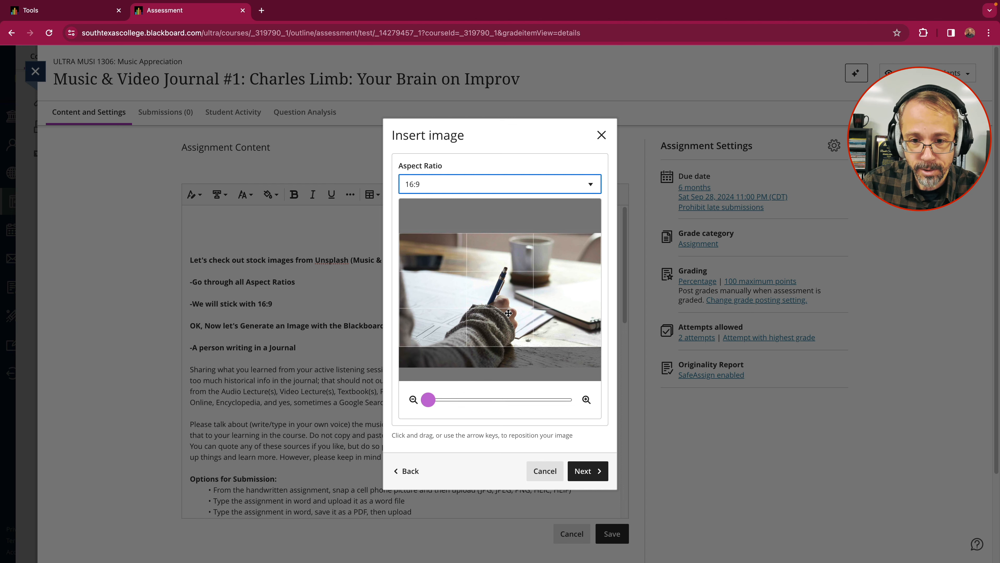
pyautogui.click(591, 471)
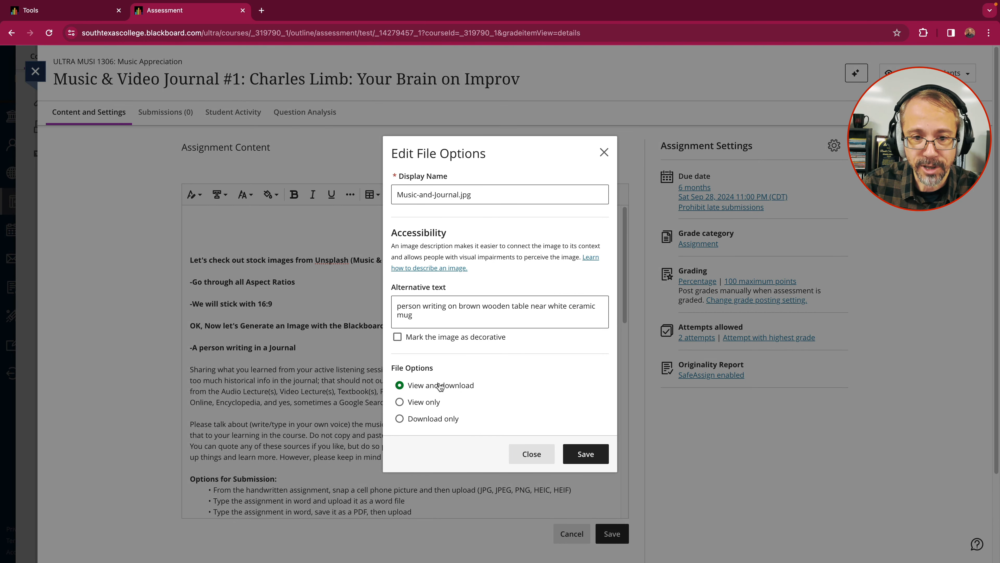
# Step: Make the image view only, reword its alternative text to "A person writing on a brown wooden table near a white ceramic mug" and save
pyautogui.click(400, 402)
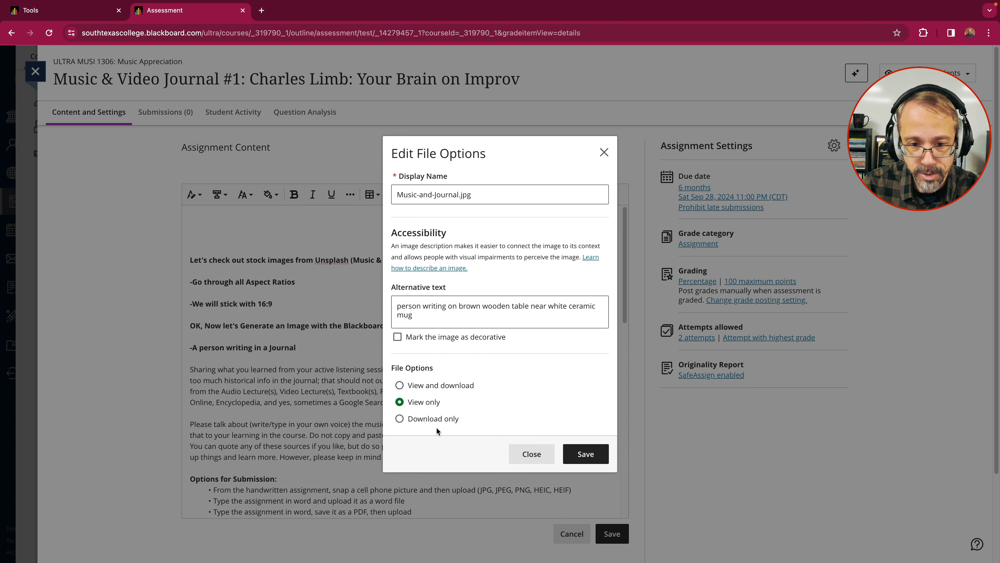
pyautogui.click(431, 397)
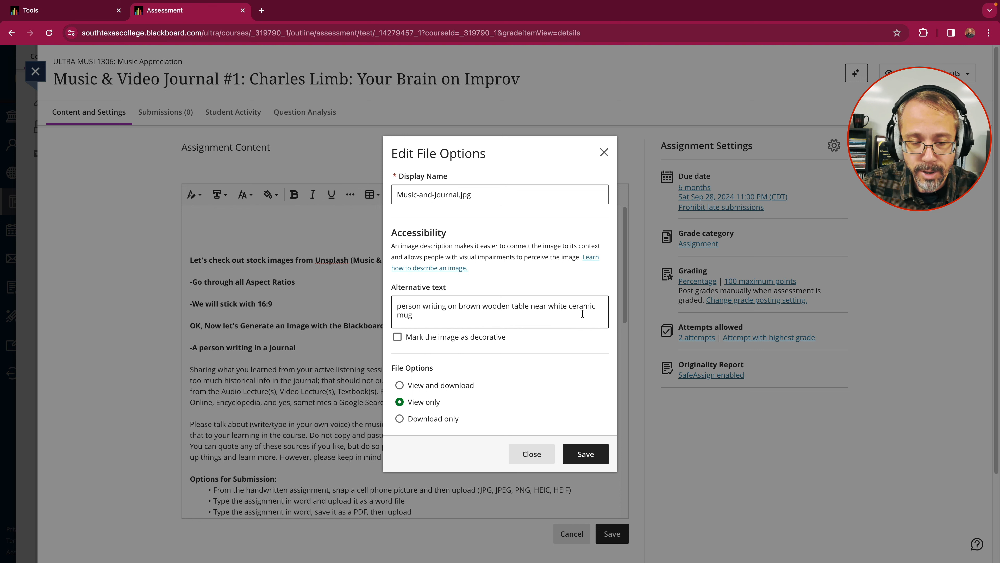
pyautogui.click(440, 318)
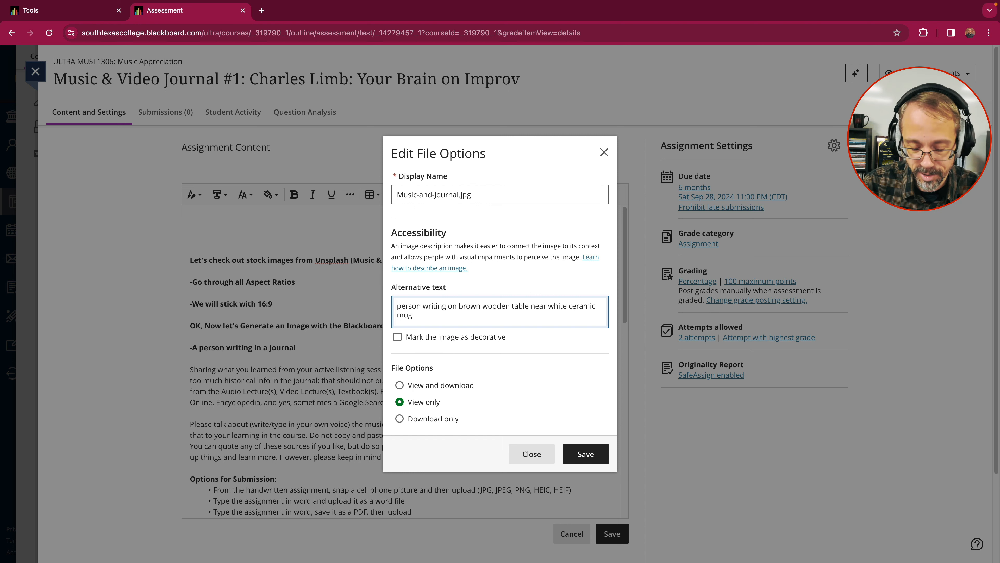
pyautogui.write('A')
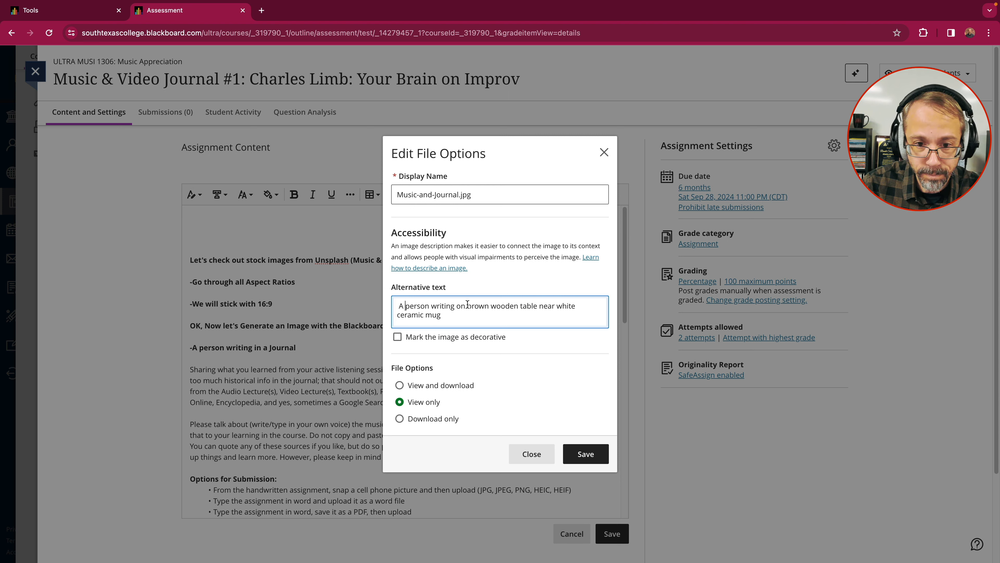
pyautogui.write(' a')
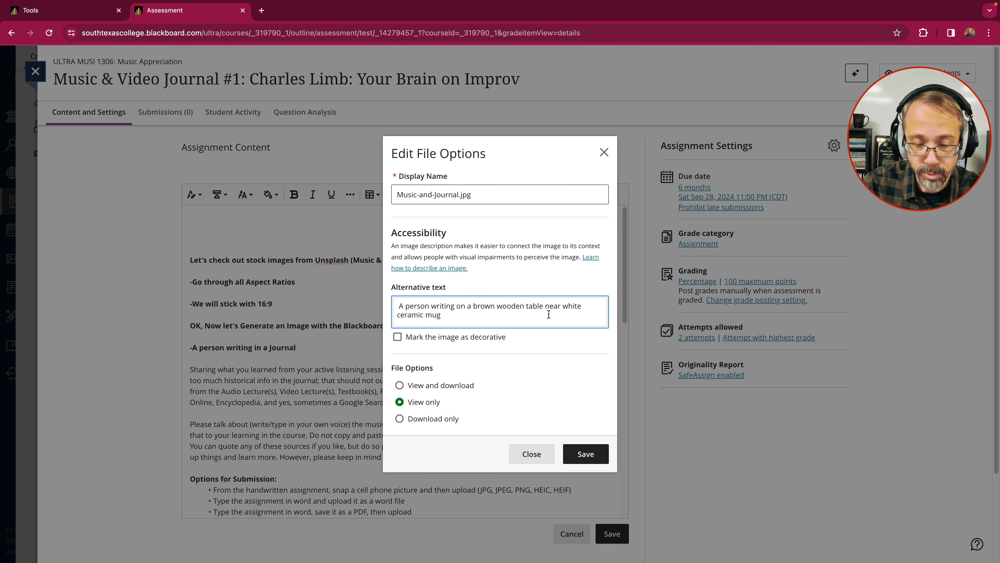
pyautogui.click(563, 309)
pyautogui.write('a')
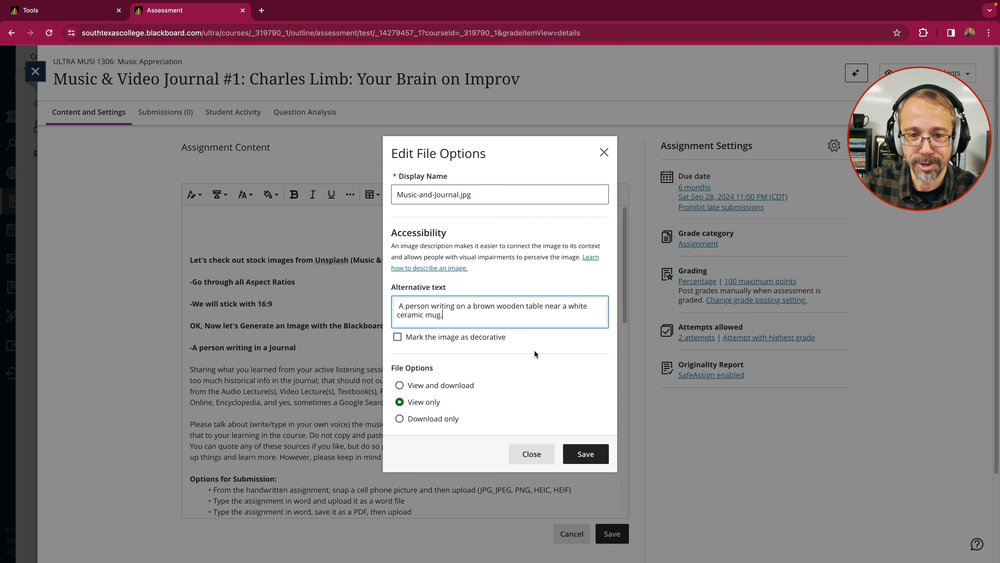
pyautogui.click(584, 456)
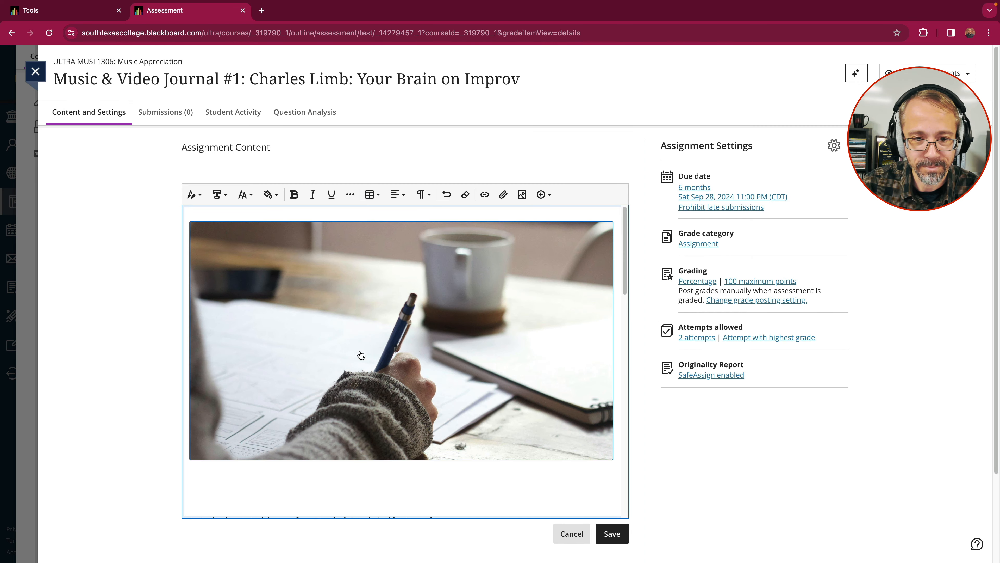
# Step: Delete the bold note lines below the image, from "Let's check out stock images from Unsplash" through "-A person writing in a Journal"
pyautogui.scroll(-5, 426, 342)
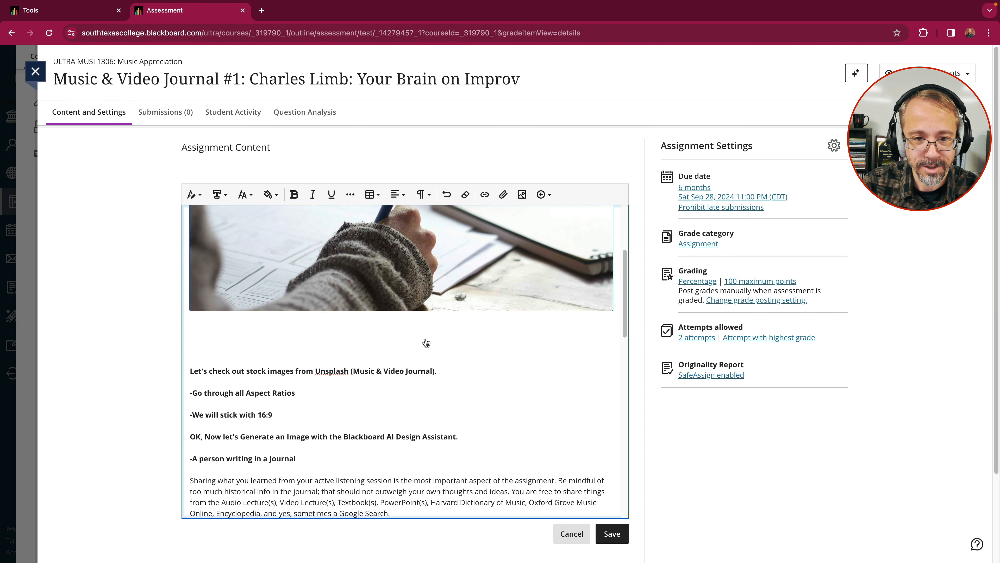
pyautogui.moveTo(197, 308); pyautogui.dragTo(311, 431)
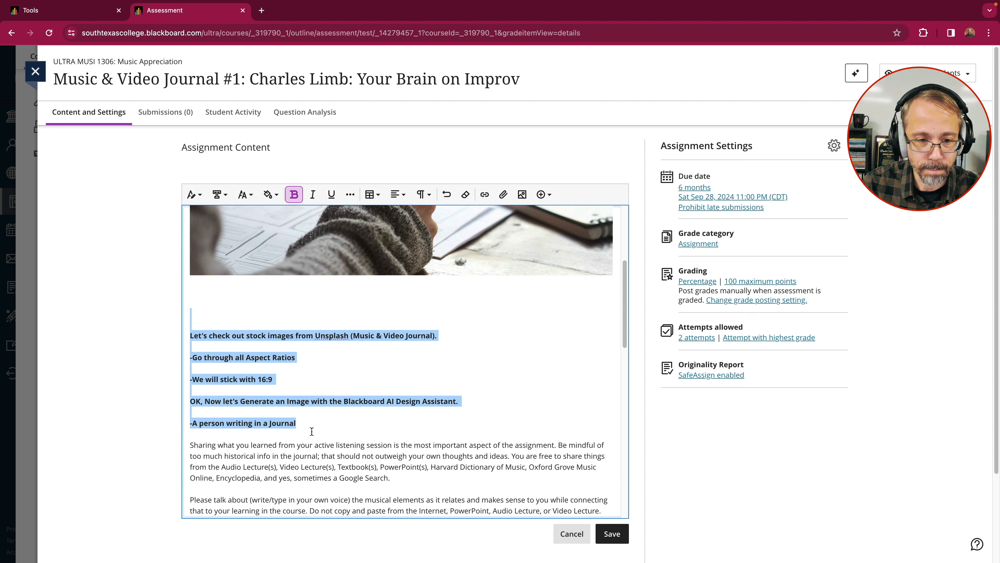
pyautogui.moveTo(309, 424); pyautogui.dragTo(193, 426)
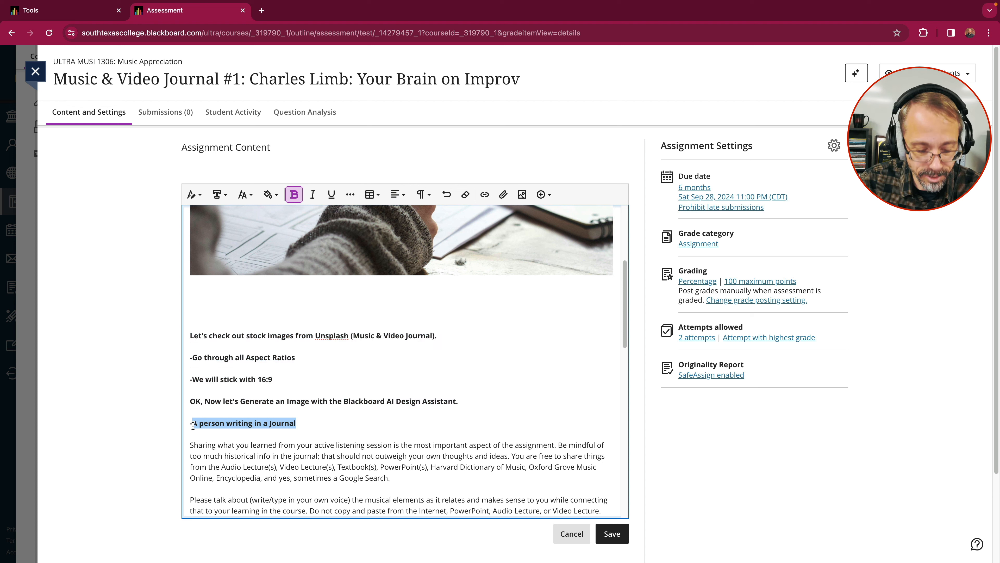
pyautogui.click(319, 421)
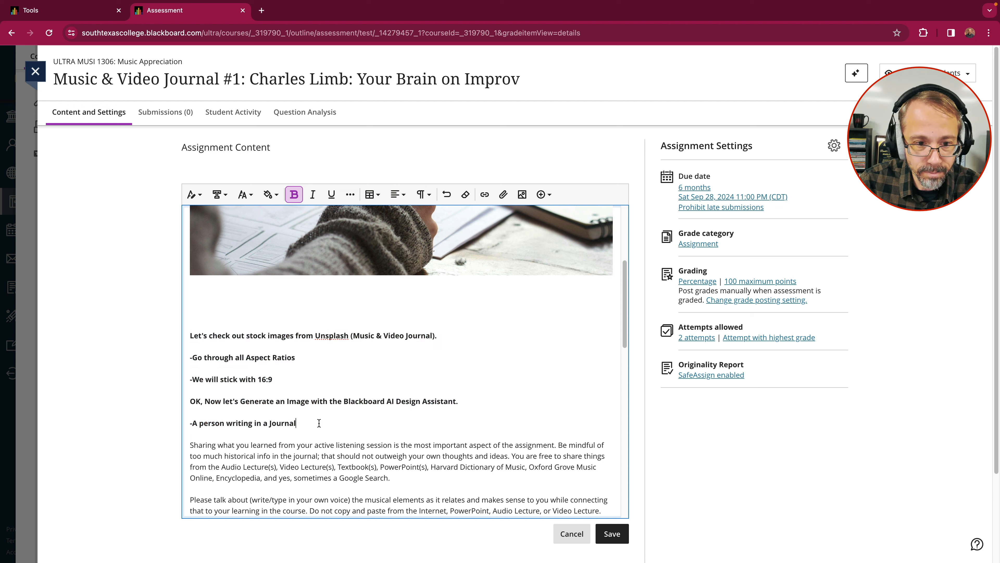
pyautogui.moveTo(316, 423); pyautogui.dragTo(190, 400)
pyautogui.click(187, 416)
pyautogui.moveTo(188, 333); pyautogui.dragTo(306, 422)
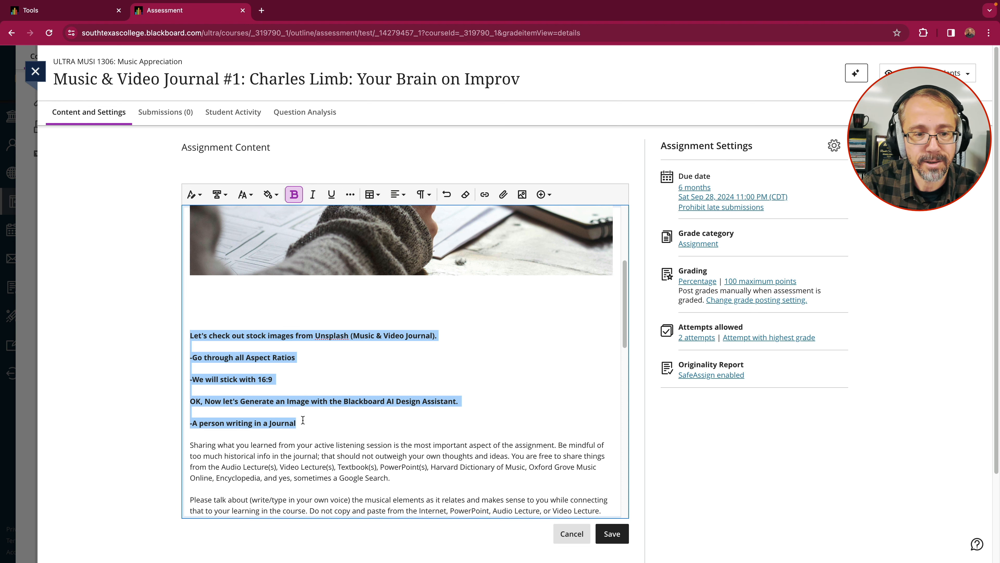
pyautogui.press('BackSpace')
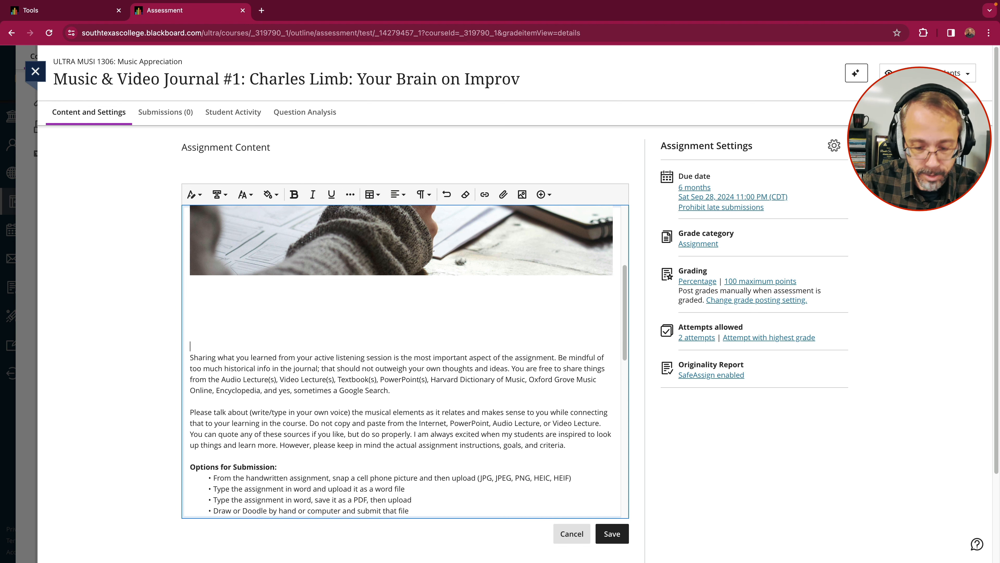
# Step: Remove the surplus blank lines between the image and the first paragraph, and save the assignment content
pyautogui.press('BackSpace')
pyautogui.press('BackSpace')
pyautogui.press('BackSpace')
pyautogui.press('BackSpace')
pyautogui.press('BackSpace')
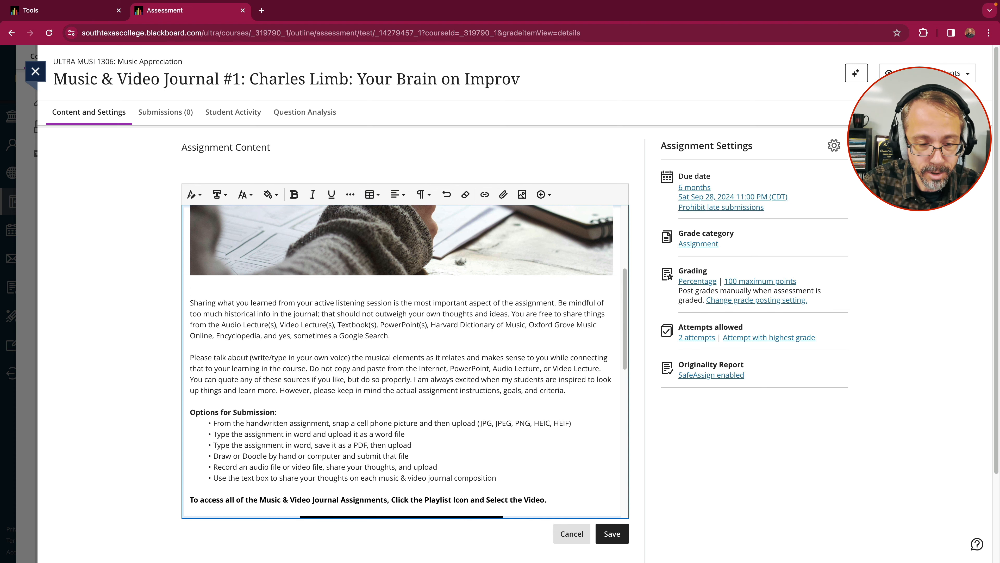
pyautogui.press('BackSpace')
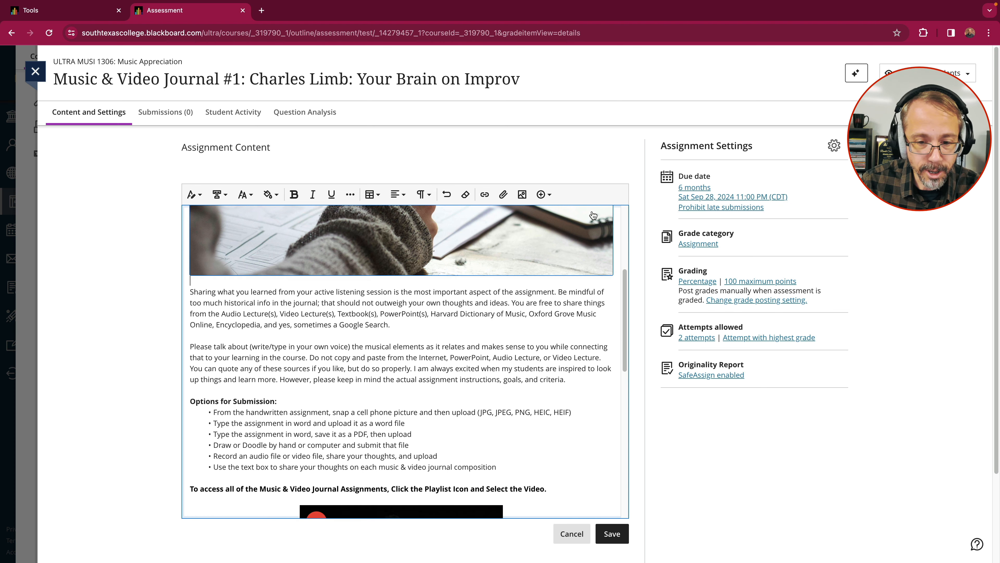
pyautogui.scroll(2, 598, 416)
pyautogui.scroll(-3, 667, 427)
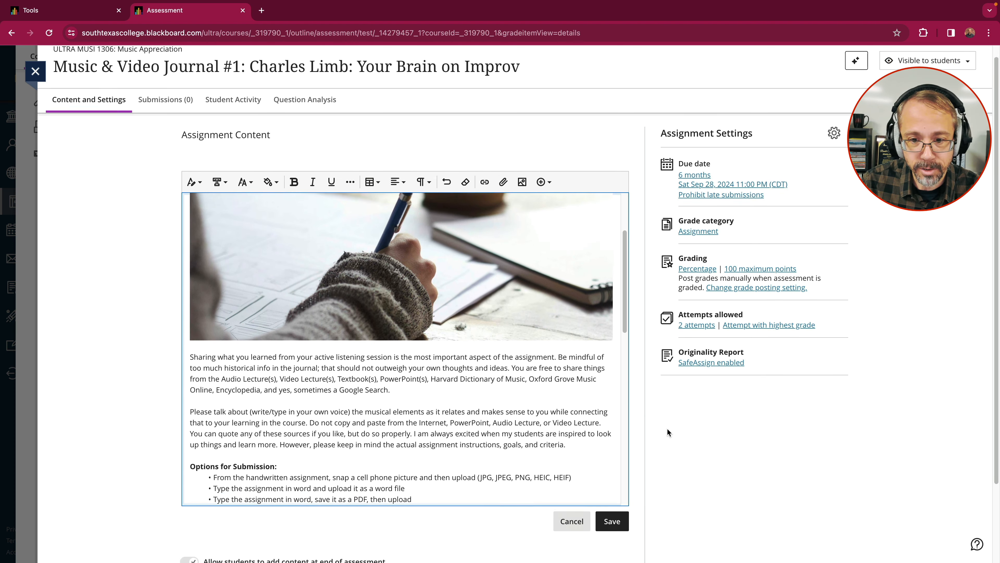
pyautogui.click(611, 429)
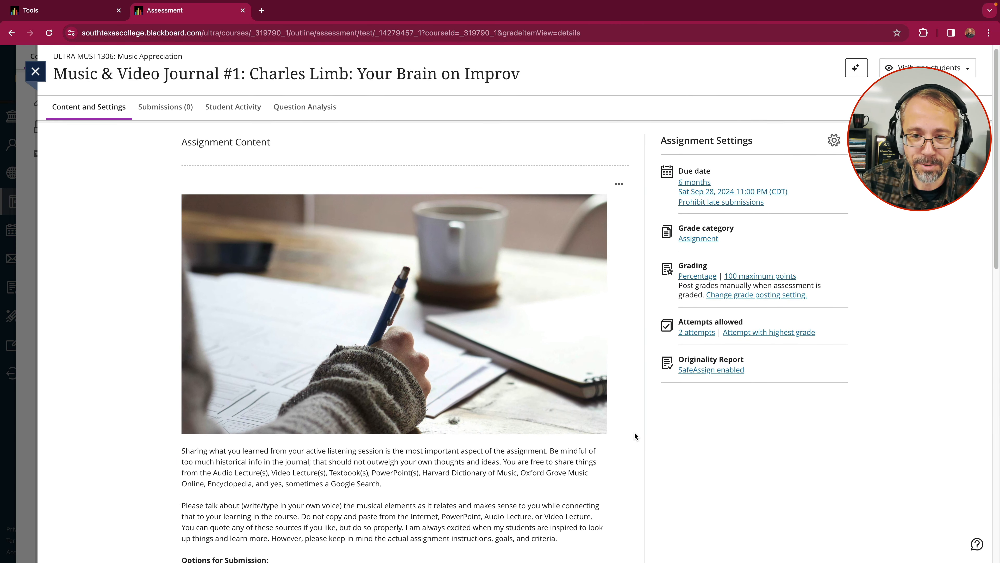
# Step: Review the saved assignment page from the image through the instructions and embedded video to the grading criteria
pyautogui.scroll(-3, 574, 431)
pyautogui.scroll(-1, 574, 431)
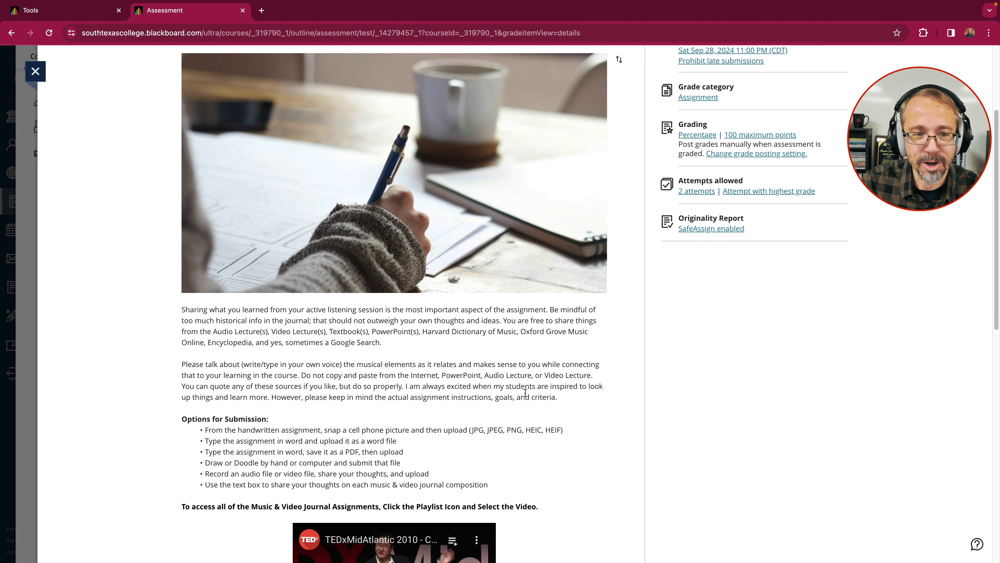
pyautogui.scroll(-2, 526, 390)
pyautogui.scroll(-1, 526, 391)
pyautogui.scroll(5, 527, 391)
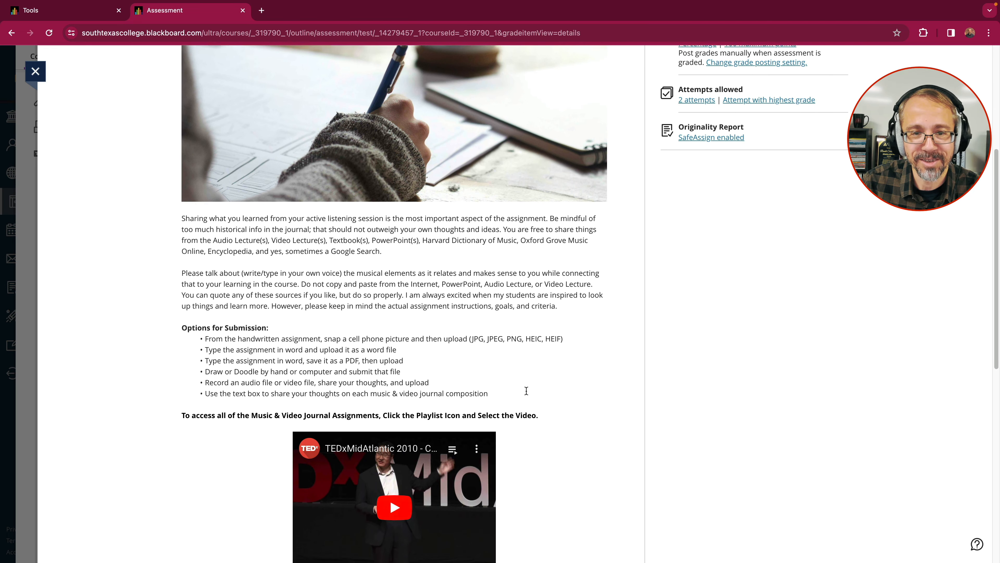
pyautogui.scroll(1, 526, 391)
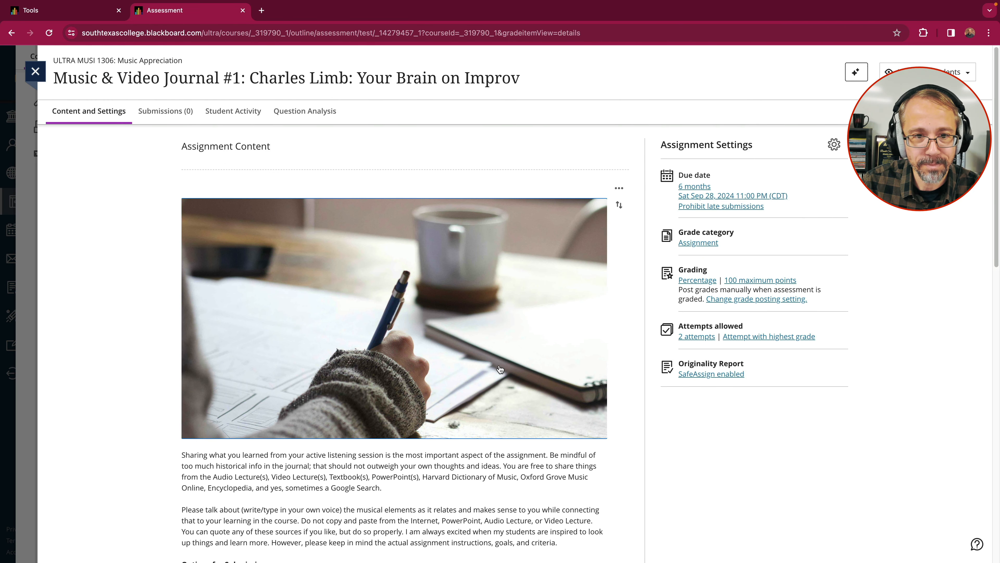
pyautogui.scroll(-2, 465, 210)
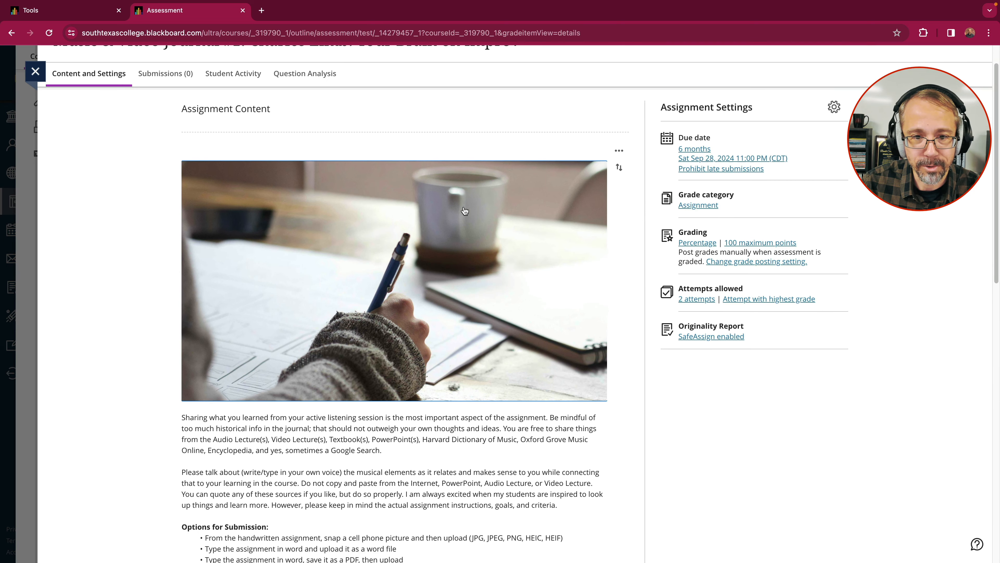
pyautogui.scroll(-6, 464, 210)
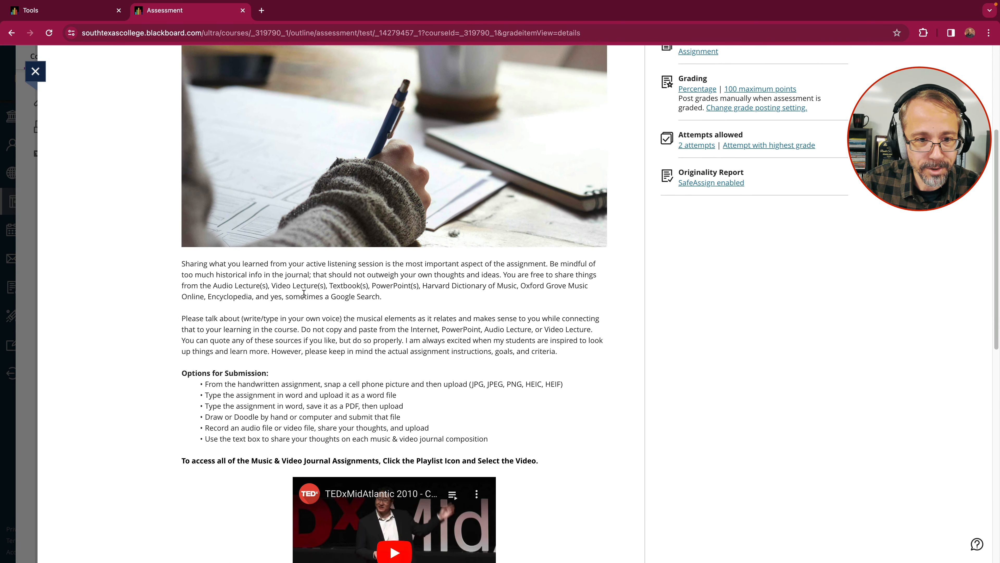
pyautogui.scroll(-5, 338, 290)
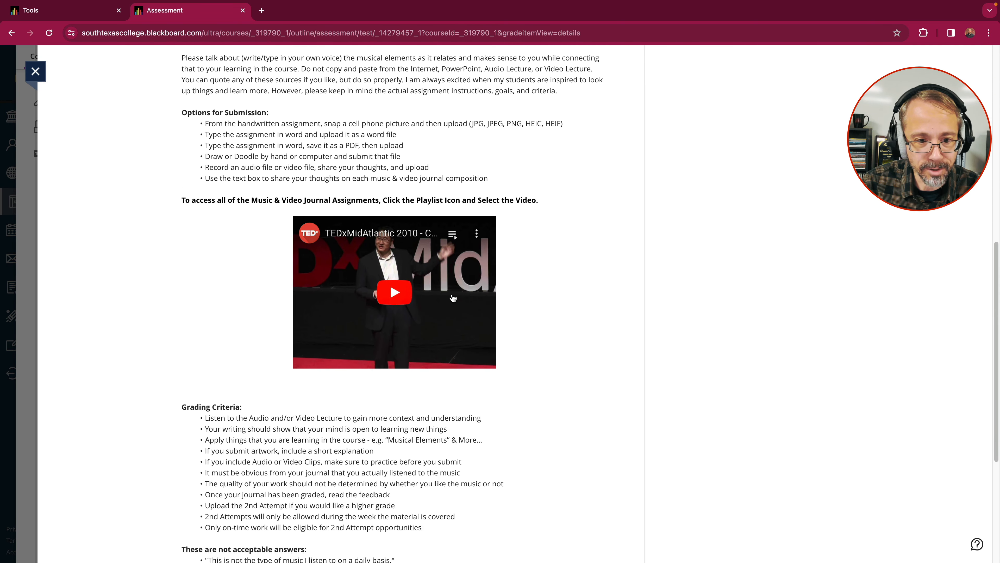
pyautogui.scroll(12, 479, 304)
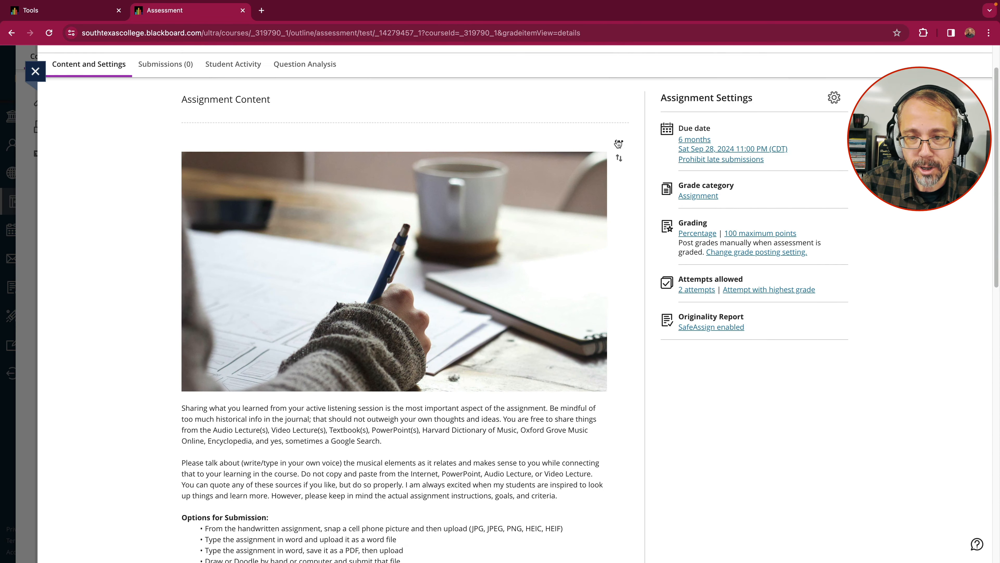
# Step: Reopen the assignment content for editing and remove the remaining gap between the image and the first paragraph
pyautogui.click(619, 143)
pyautogui.click(571, 159)
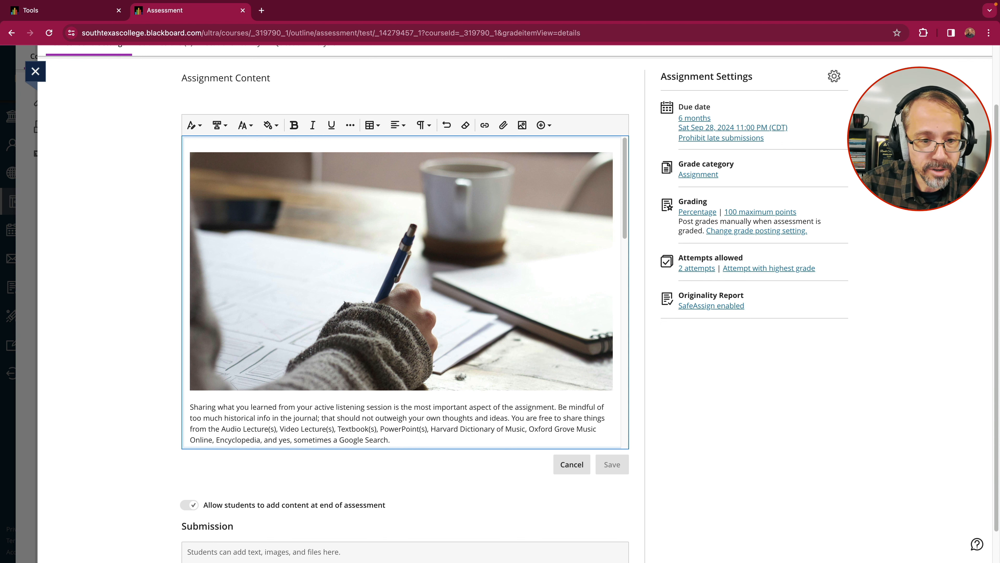
pyautogui.scroll(-3, 206, 341)
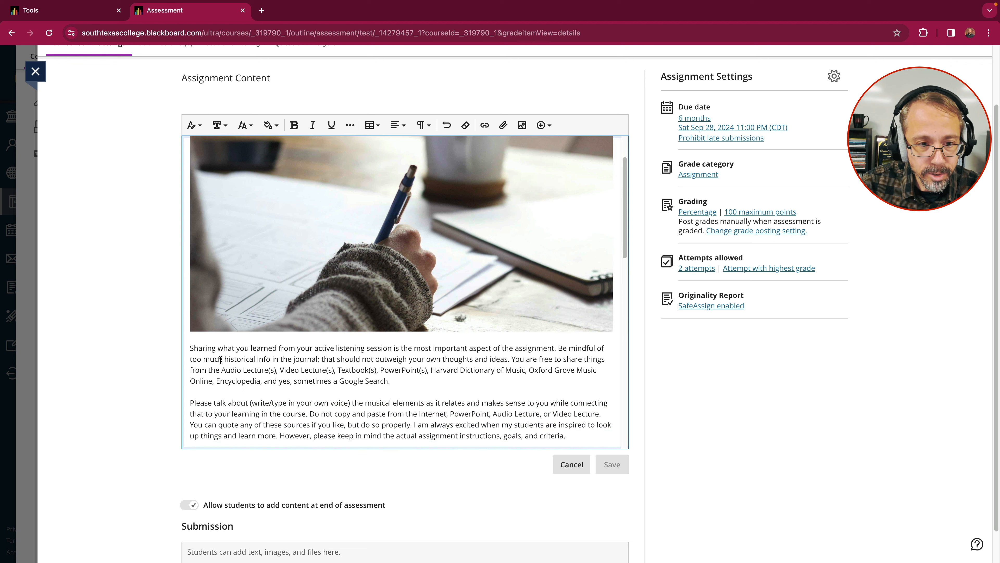
pyautogui.click(191, 351)
pyautogui.press('BackSpace')
# Step: Remove the blank lines between the embedded video and the Grading Criteria heading, and save the assignment content
pyautogui.scroll(-10, 392, 384)
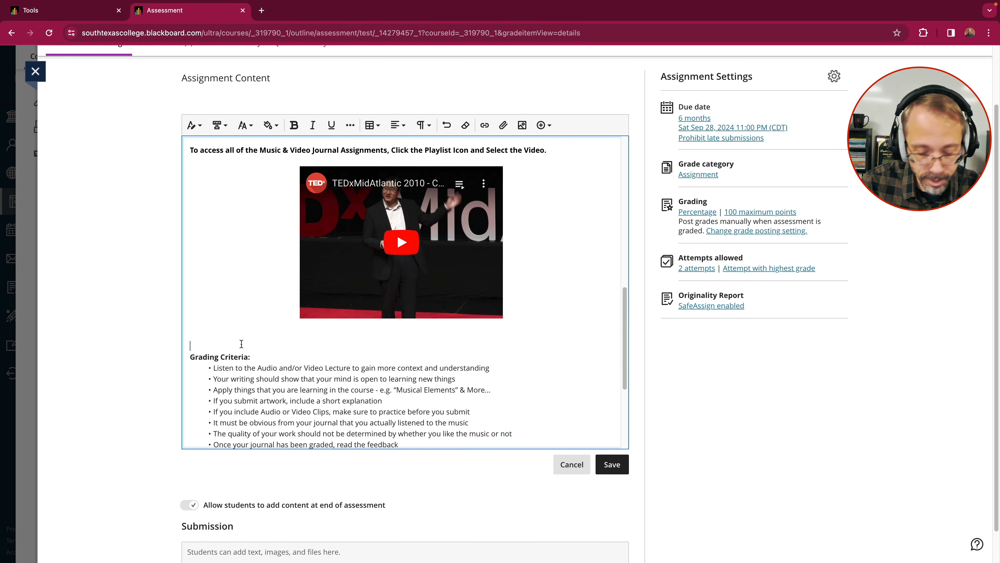
pyautogui.click(242, 344)
pyautogui.press('BackSpace')
pyautogui.press('BackSpace')
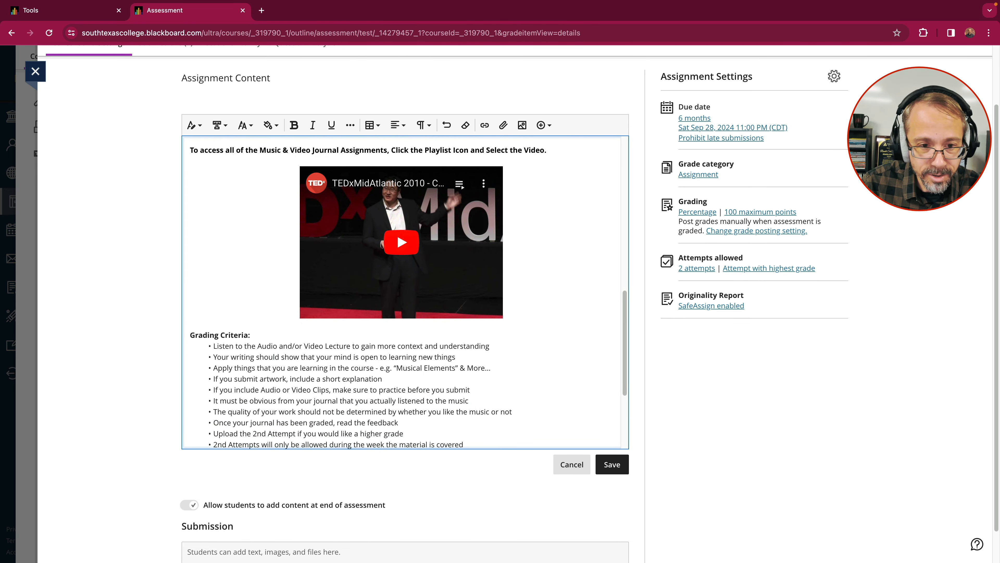
pyautogui.click(612, 464)
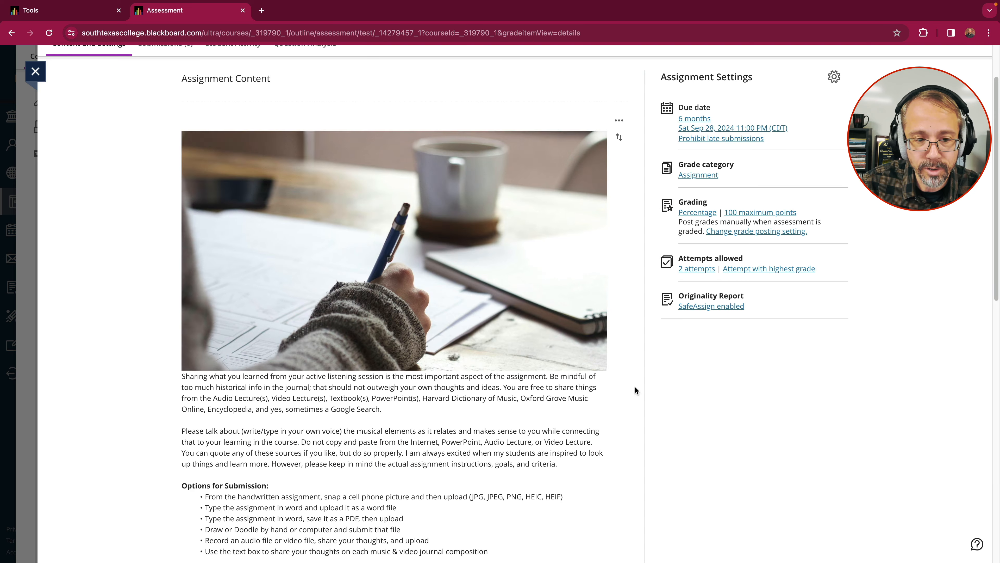
# Step: Insert a blank line between the image and the first paragraph of the assignment content, and save it
pyautogui.scroll(-10, 487, 357)
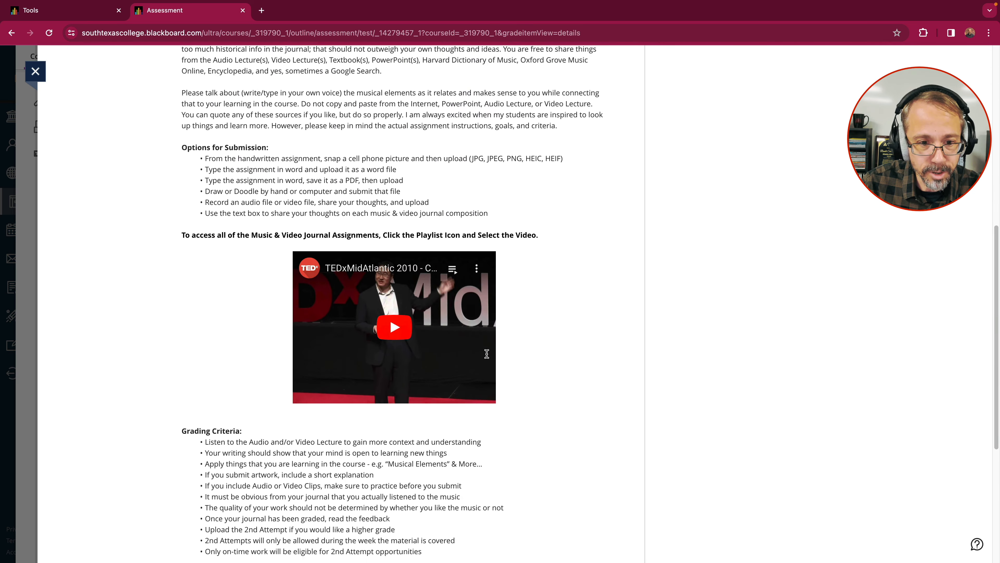
pyautogui.scroll(3, 487, 353)
pyautogui.scroll(-6, 486, 353)
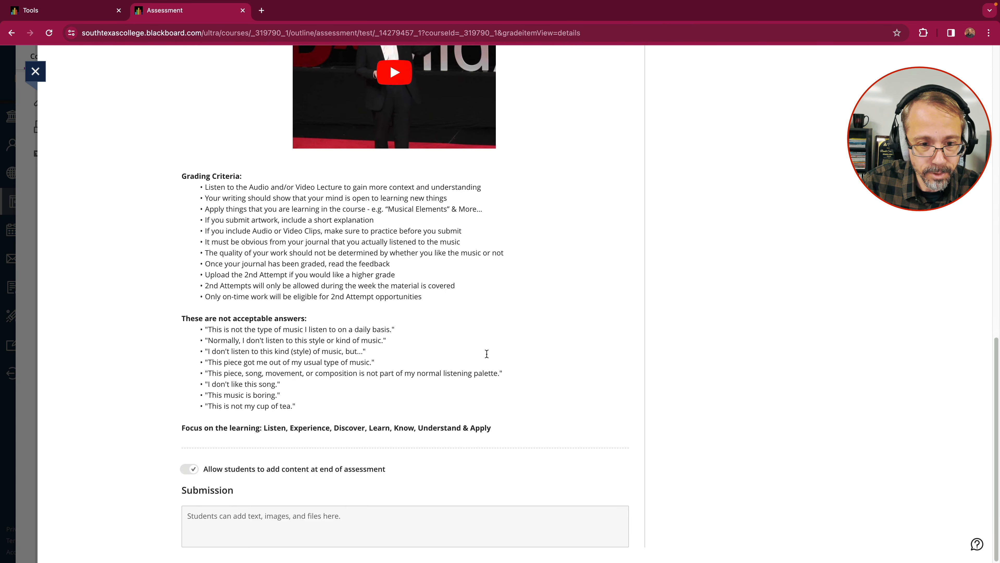
pyautogui.scroll(14, 487, 353)
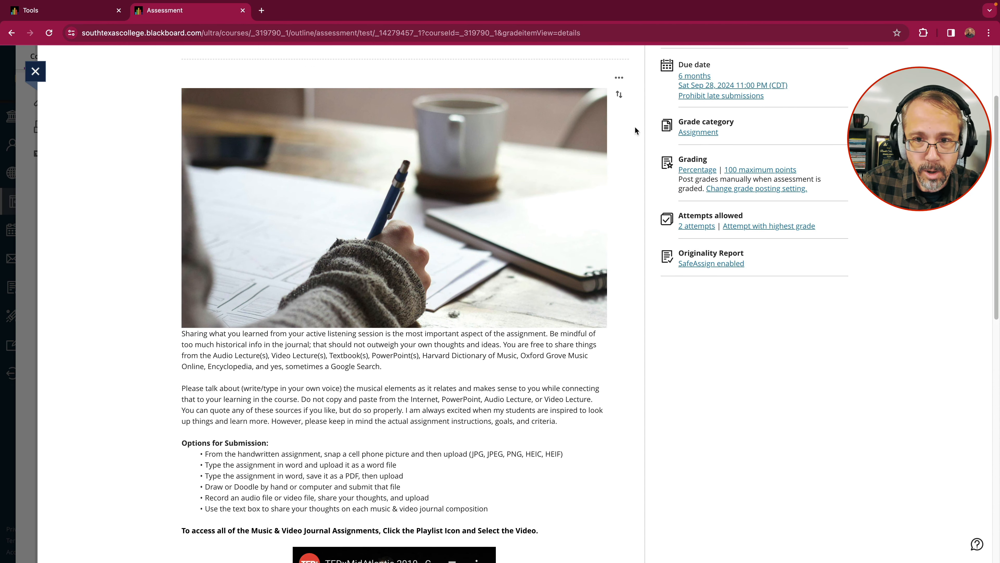
pyautogui.click(619, 81)
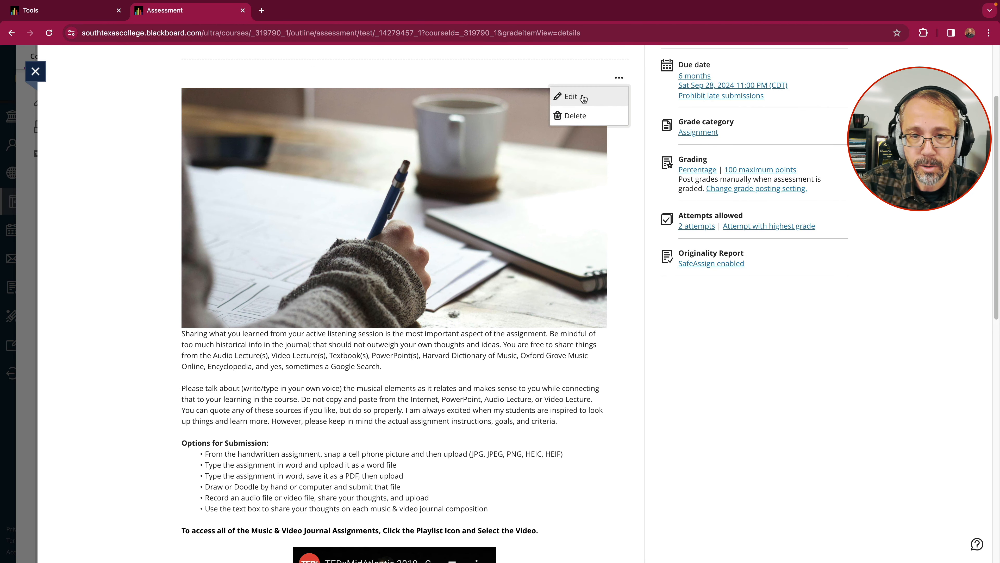
pyautogui.click(574, 96)
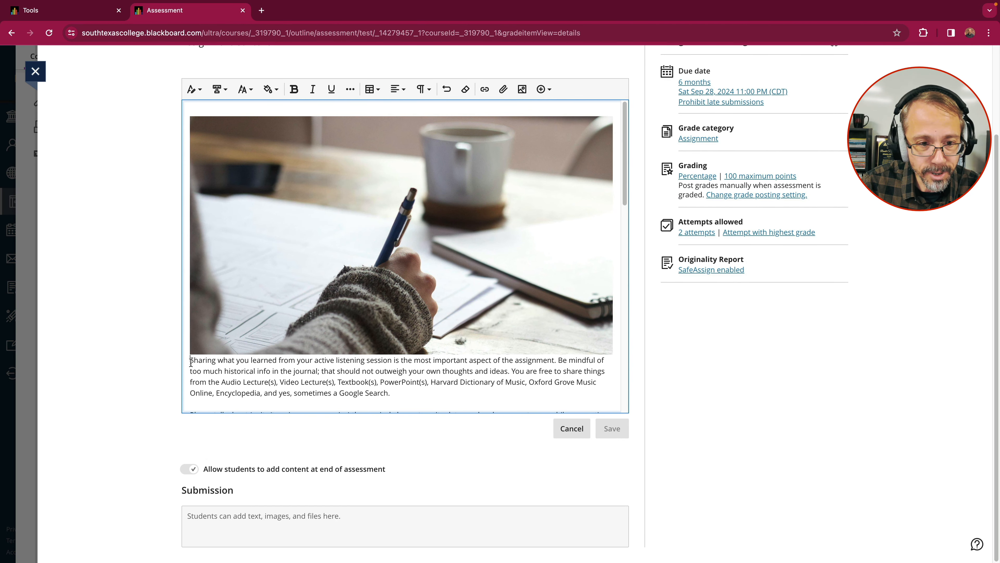
pyautogui.press('Return')
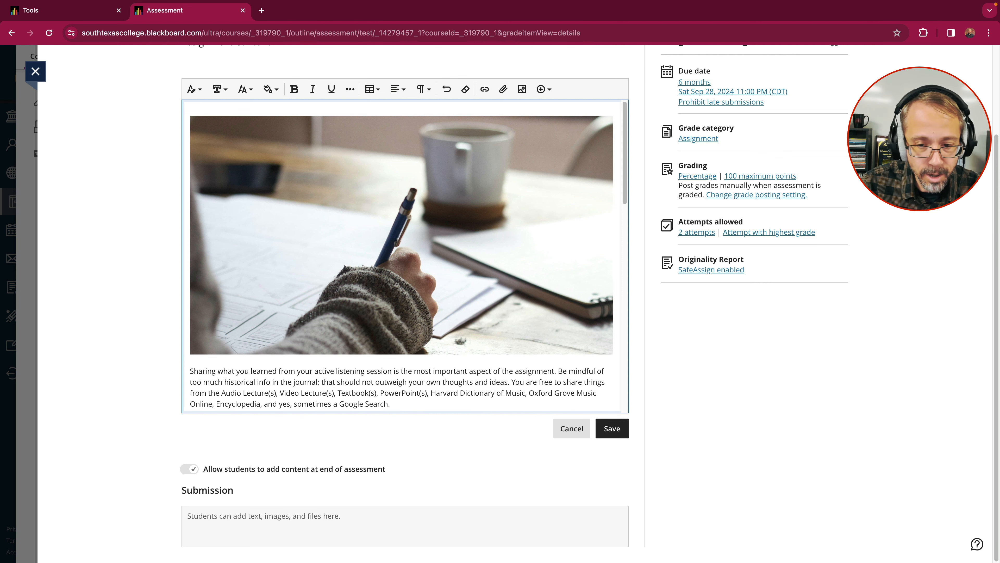
pyautogui.click(611, 428)
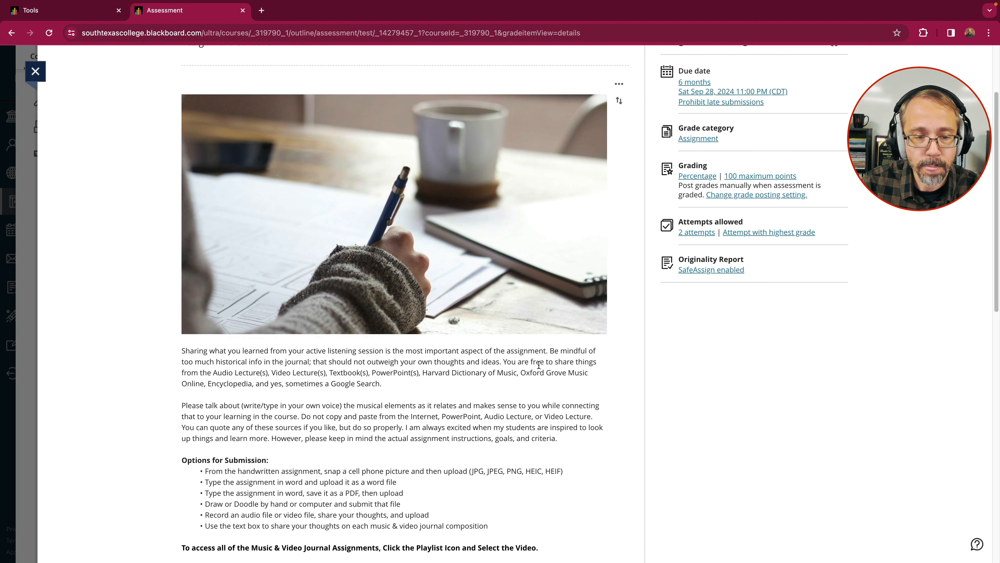
# Step: Reopen the assignment content, delete the remaining blank lines between the embedded video and the Grading Criteria heading, and save
pyautogui.scroll(-3, 538, 365)
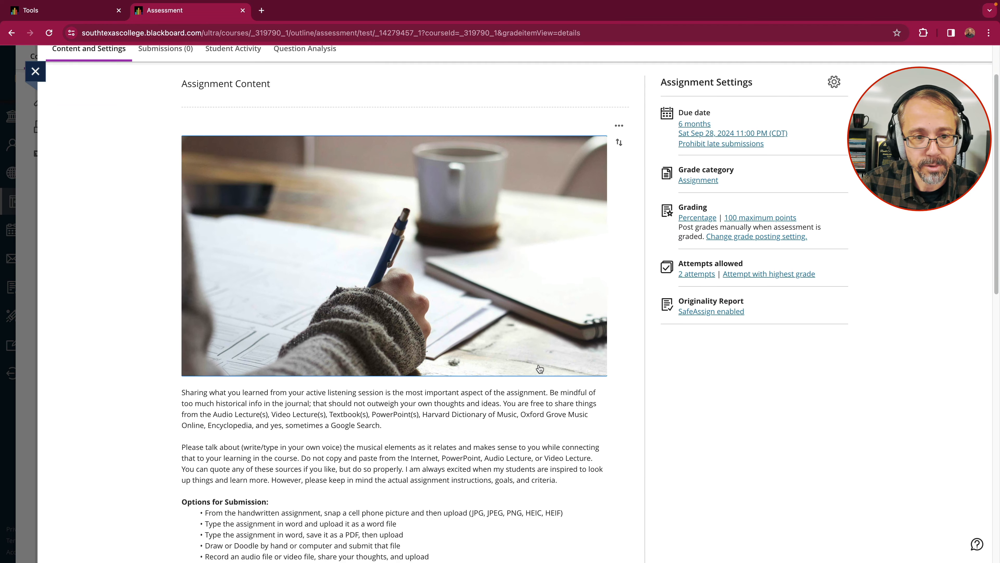
pyautogui.scroll(-6, 538, 364)
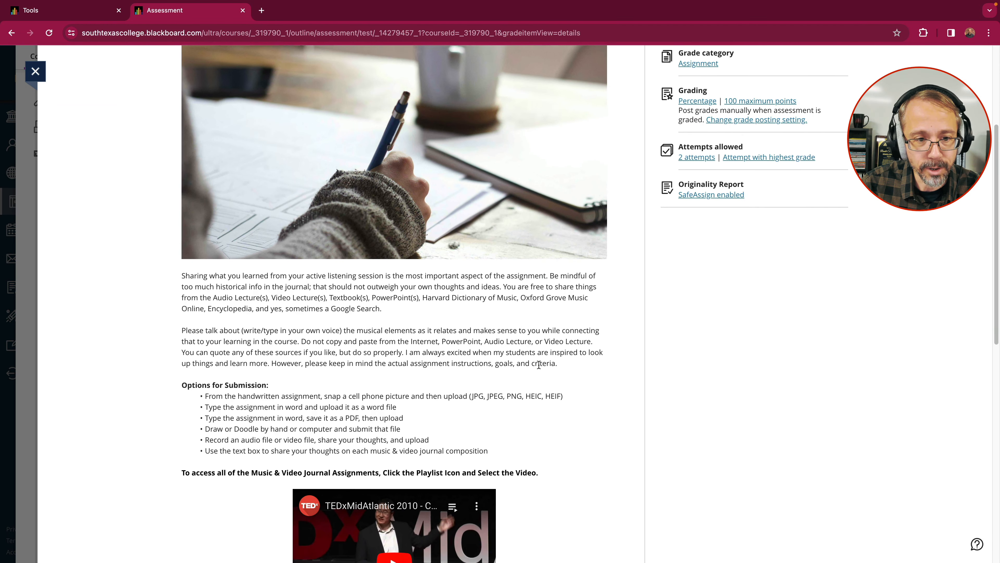
pyautogui.scroll(-6, 538, 365)
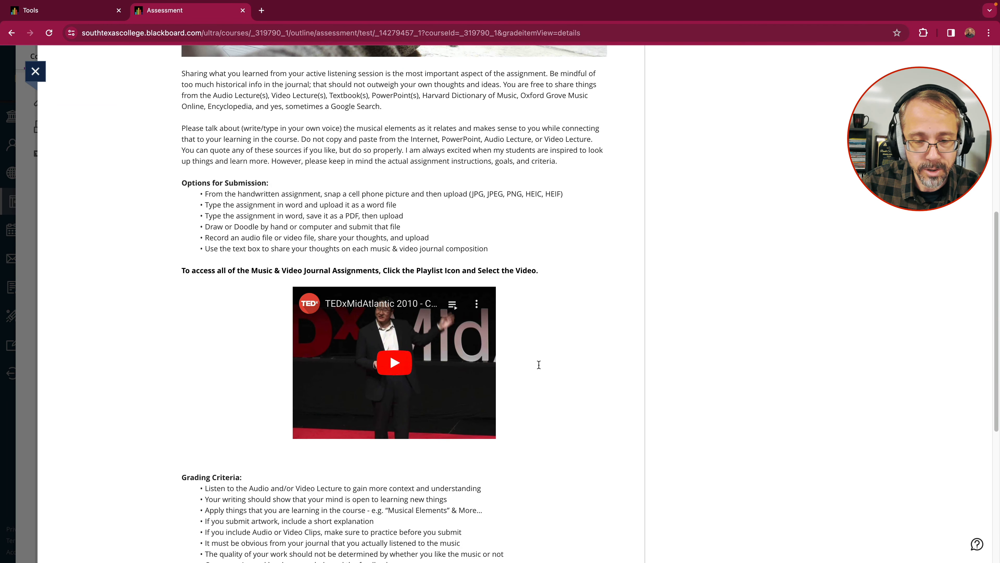
pyautogui.scroll(-3, 538, 364)
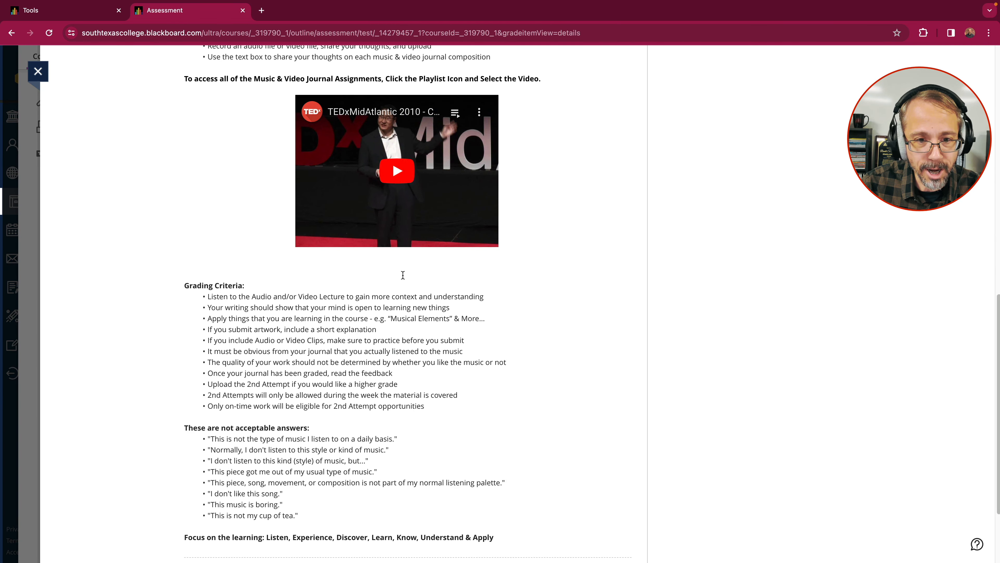
pyautogui.scroll(5, 403, 275)
pyautogui.scroll(9, 403, 275)
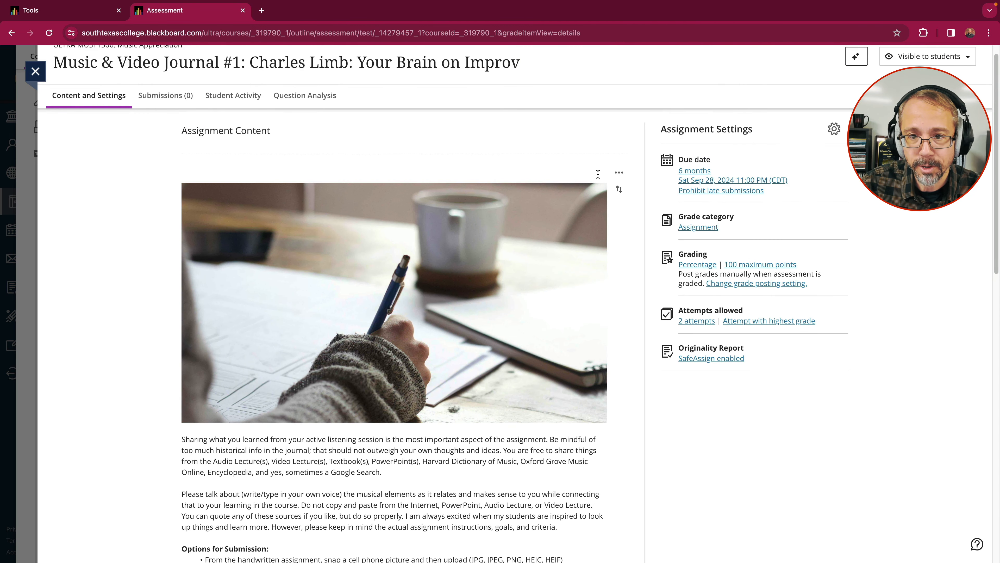
pyautogui.click(619, 174)
pyautogui.click(578, 193)
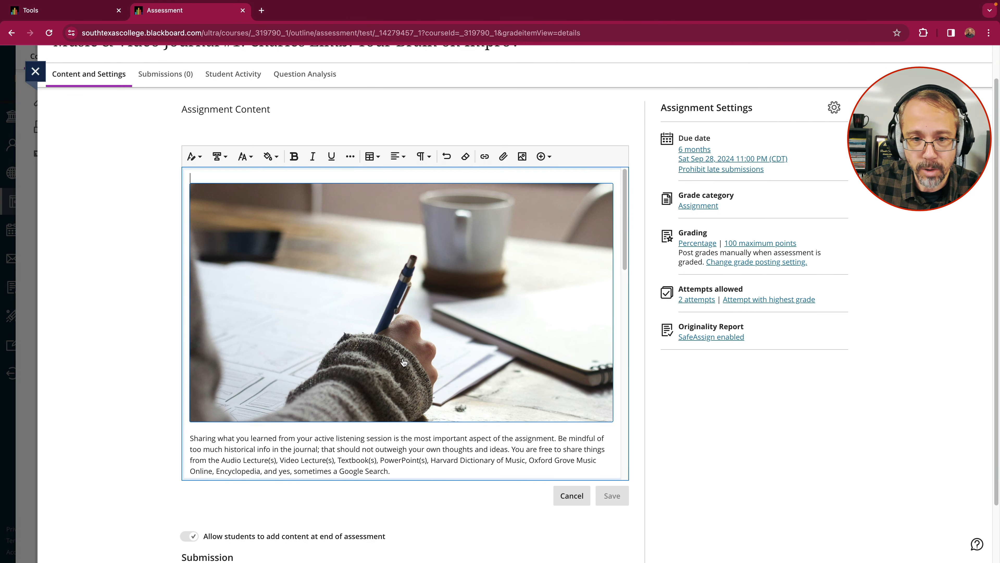
pyautogui.scroll(-5, 415, 409)
pyautogui.scroll(-8, 414, 409)
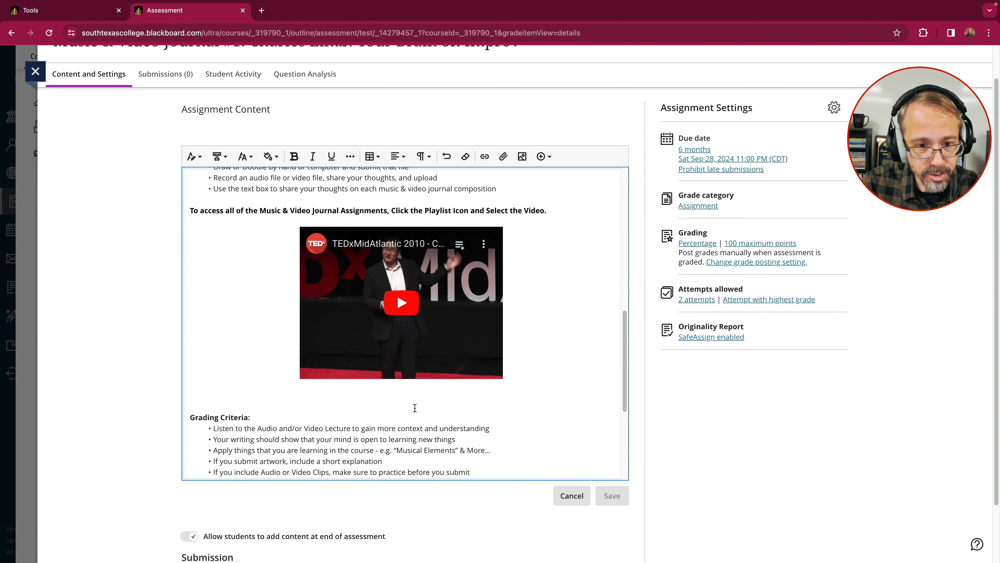
pyautogui.click(191, 320)
pyautogui.press('BackSpace')
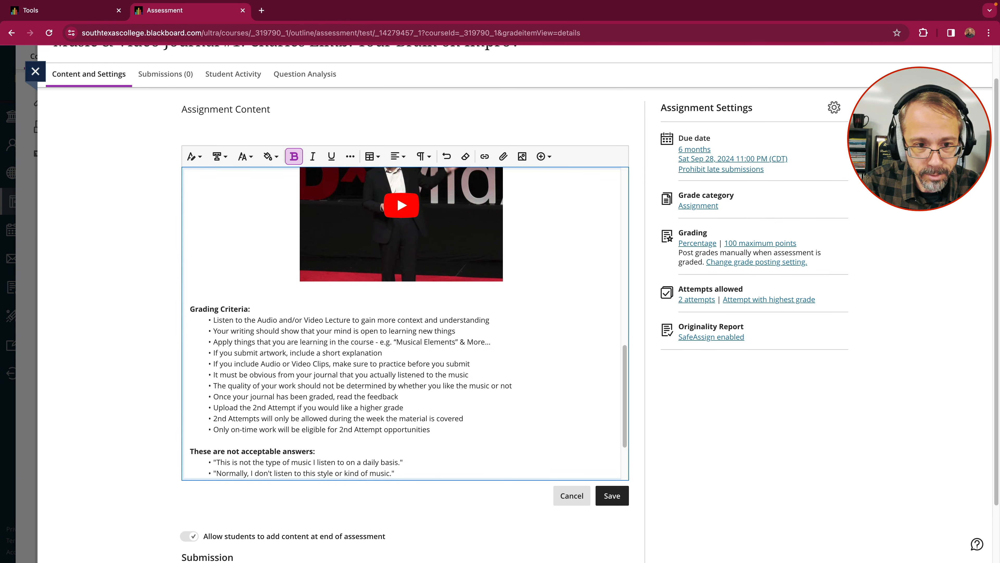
pyautogui.press('BackSpace')
pyautogui.press('BackSpace')
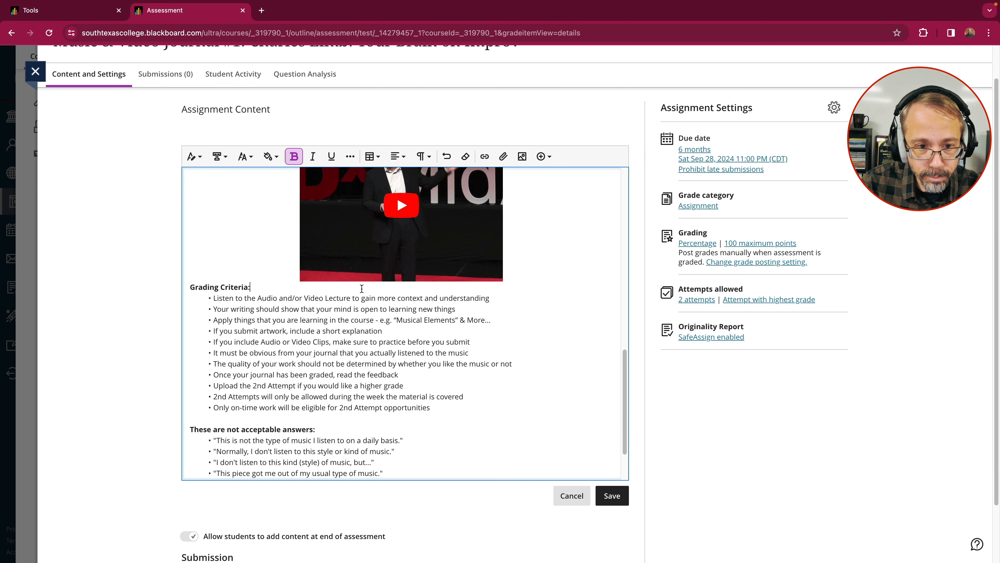
pyautogui.click(612, 495)
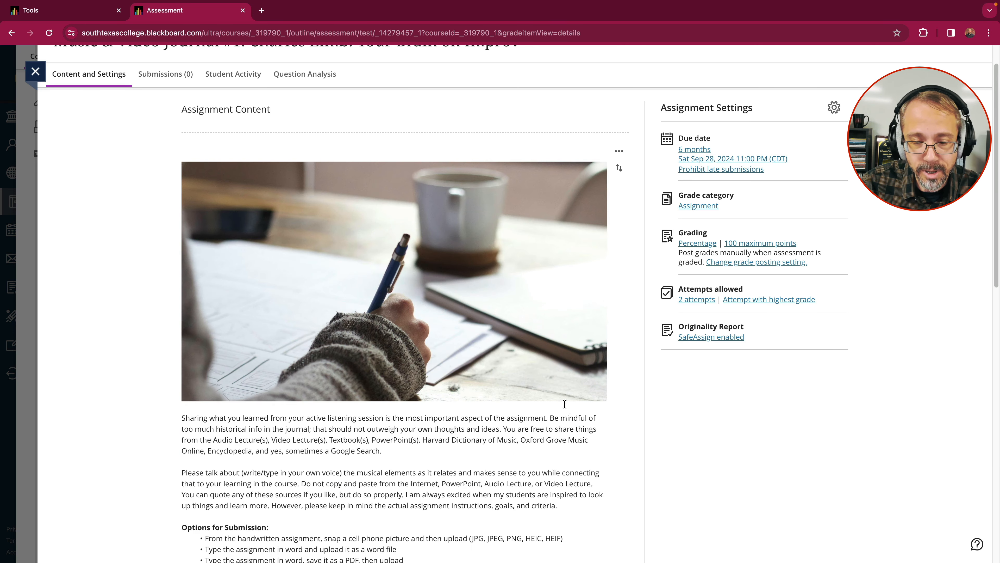
# Step: Review the saved assignment page from the image through the video and grading criteria to the submission area
pyautogui.scroll(-6, 564, 403)
pyautogui.scroll(-5, 576, 402)
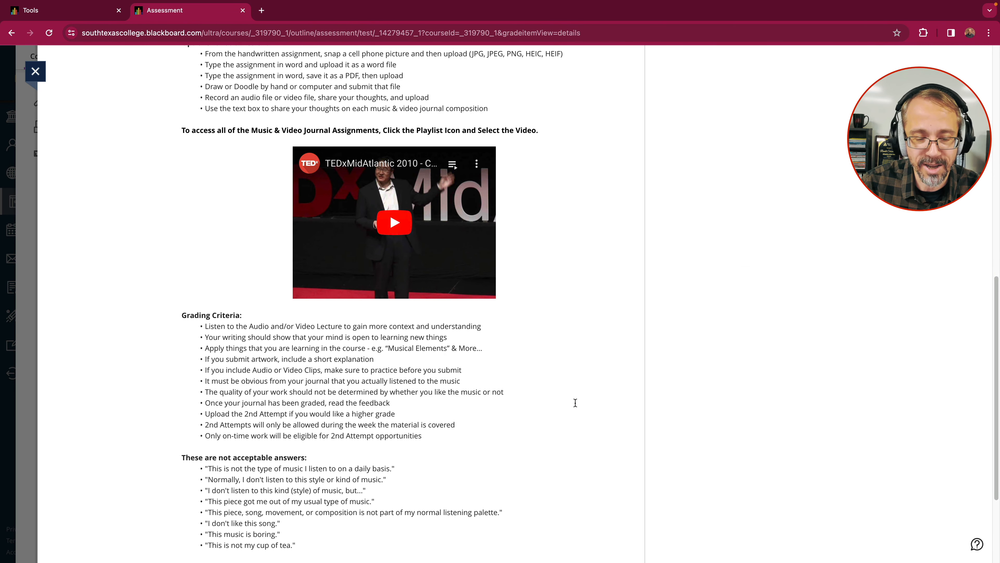
pyautogui.scroll(-3, 576, 402)
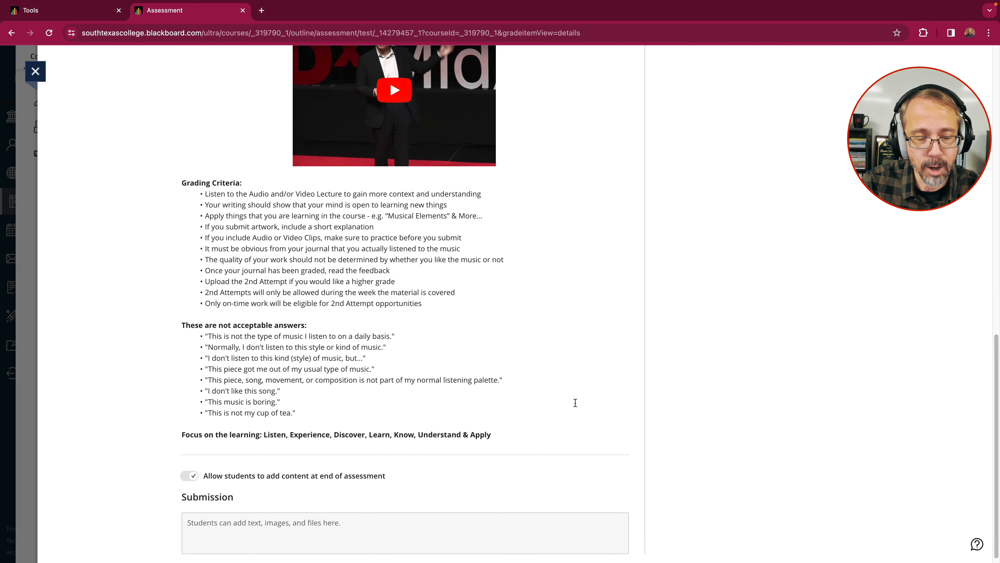
pyautogui.scroll(1, 575, 402)
pyautogui.scroll(2, 575, 402)
pyautogui.scroll(-3, 575, 402)
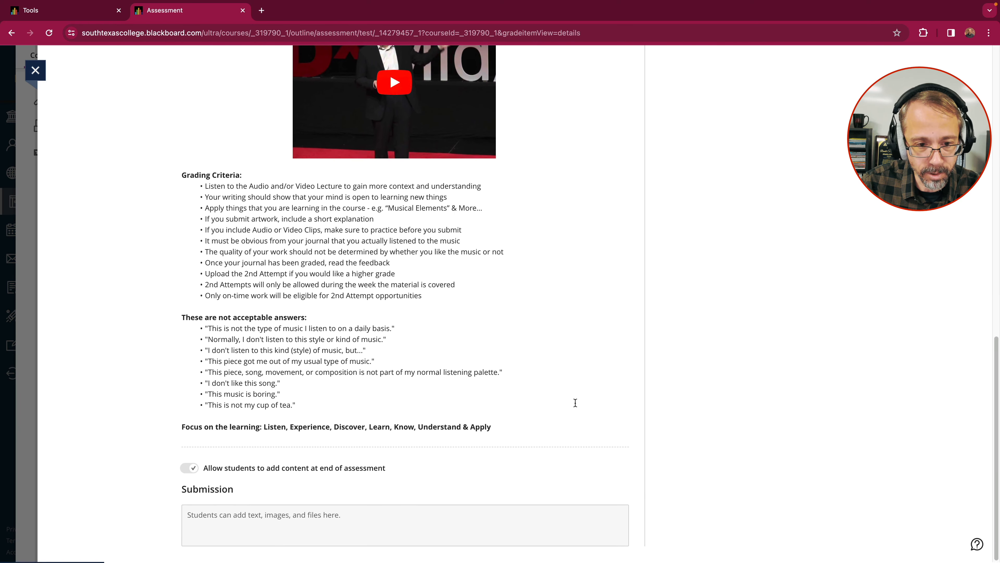
pyautogui.scroll(1, 576, 402)
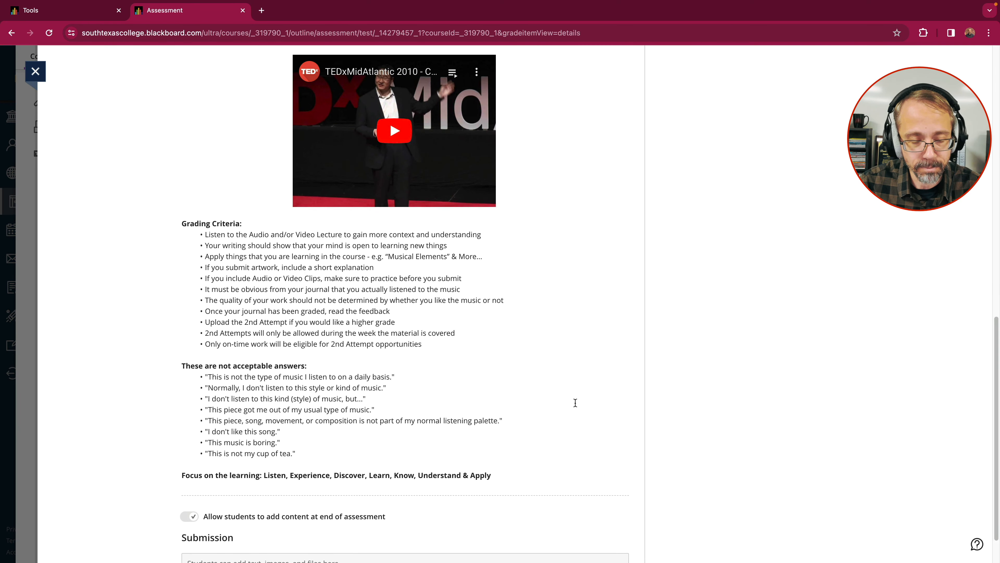
pyautogui.scroll(7, 575, 402)
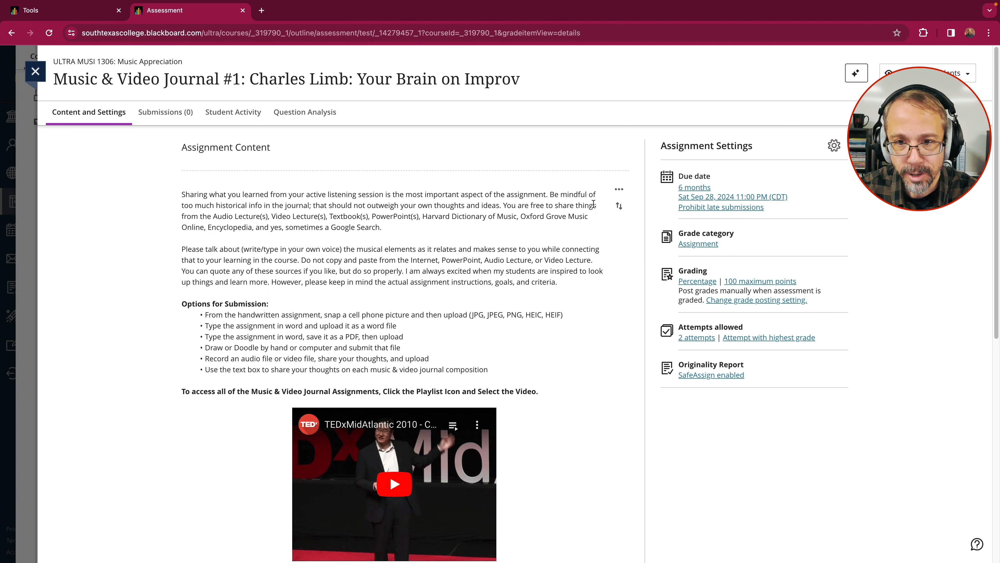
# Step: Open the assignment content without an image for editing and add blank space above the first paragraph
pyautogui.click(619, 191)
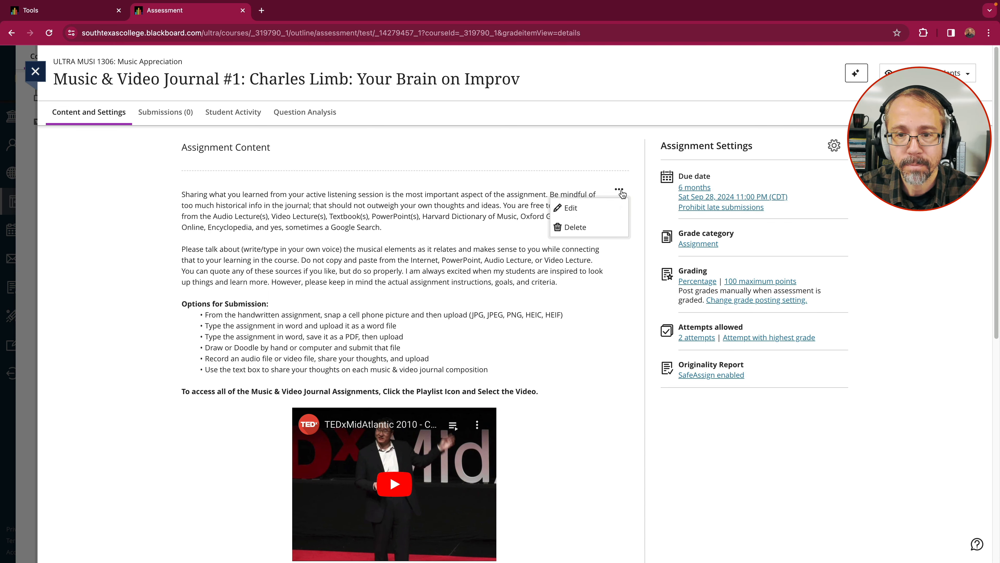
pyautogui.click(575, 208)
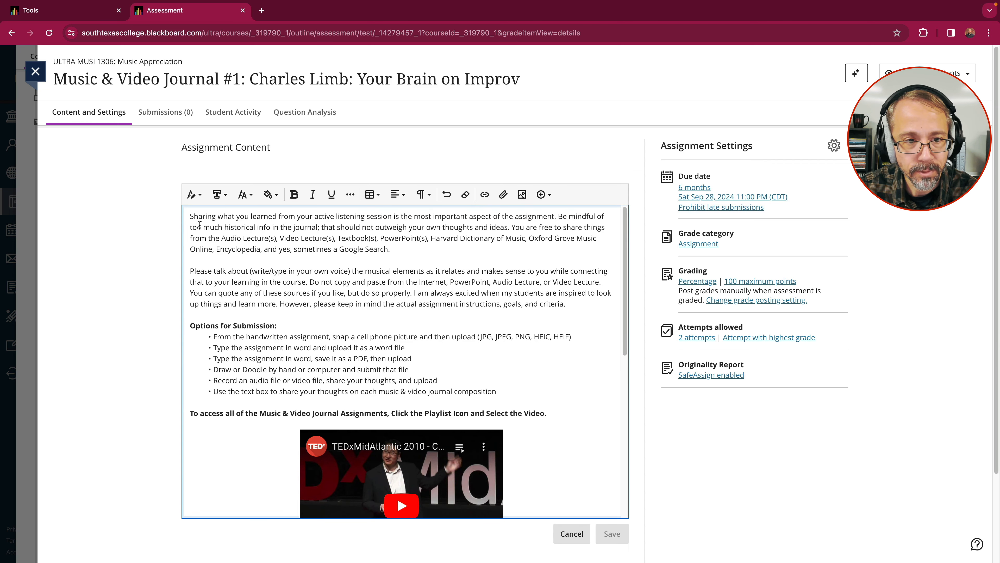
pyautogui.press('Return')
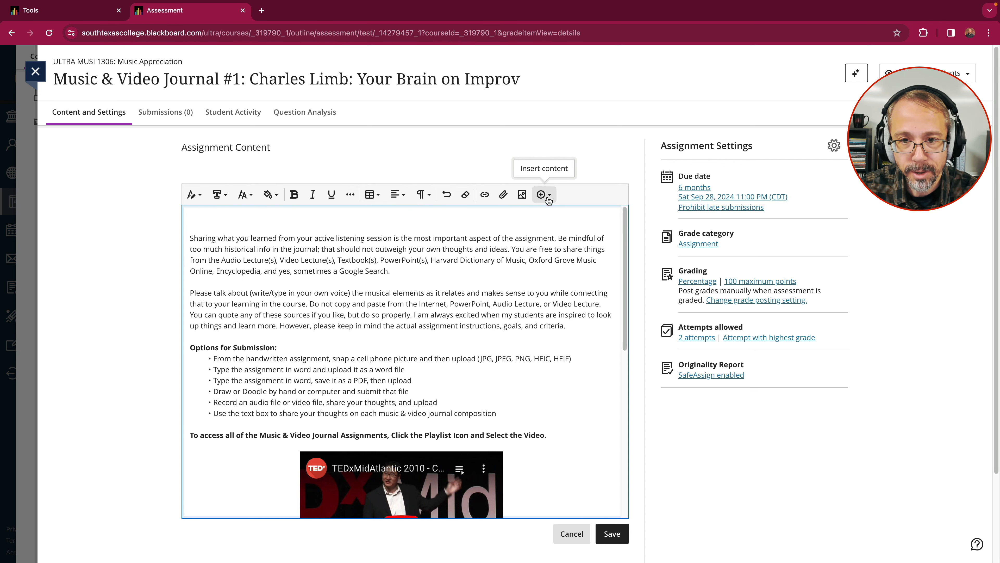
# Step: Start inserting an image from the Generate images source and generate options for "A person writing in a Journal"
pyautogui.click(522, 195)
pyautogui.click(497, 178)
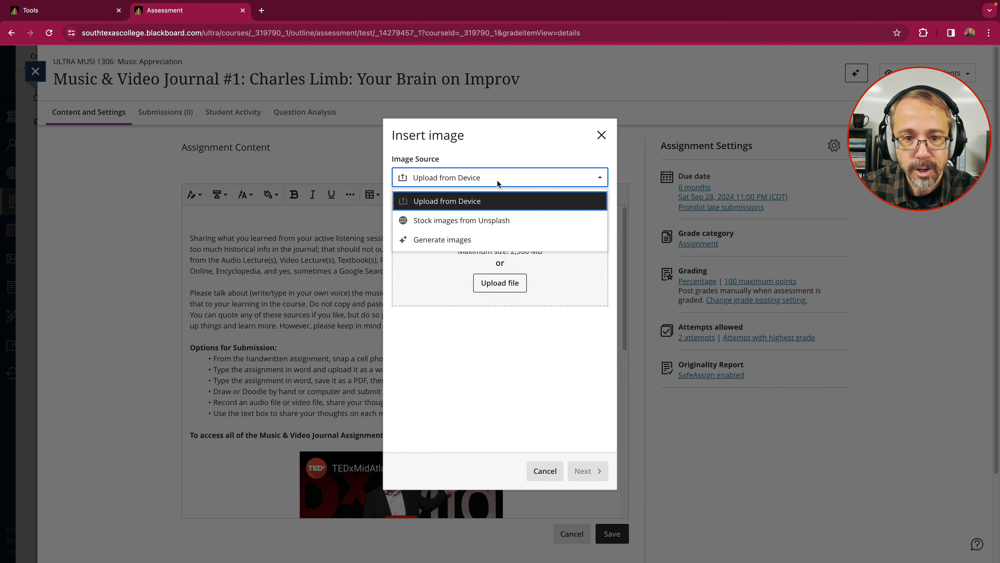
pyautogui.click(451, 241)
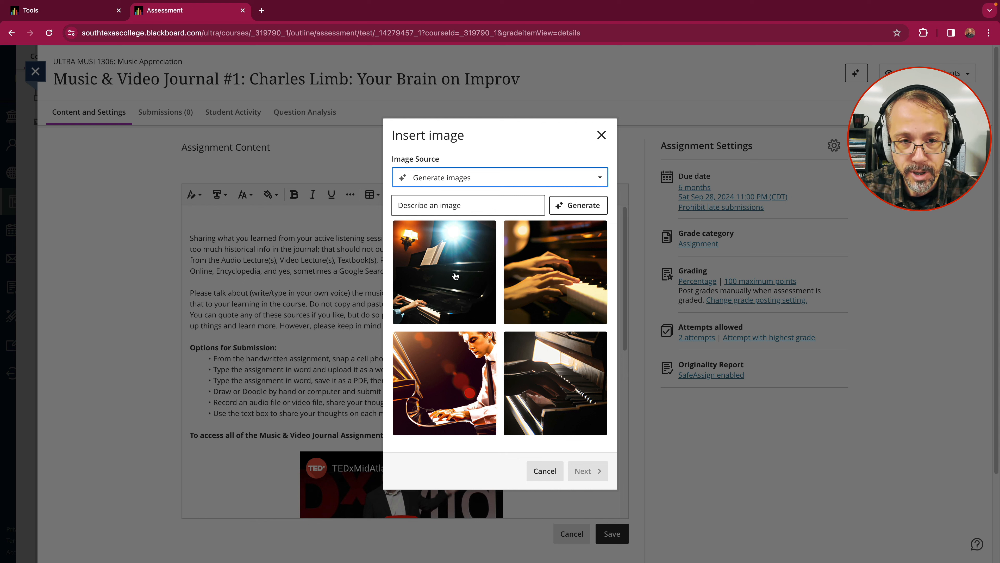
pyautogui.click(471, 206)
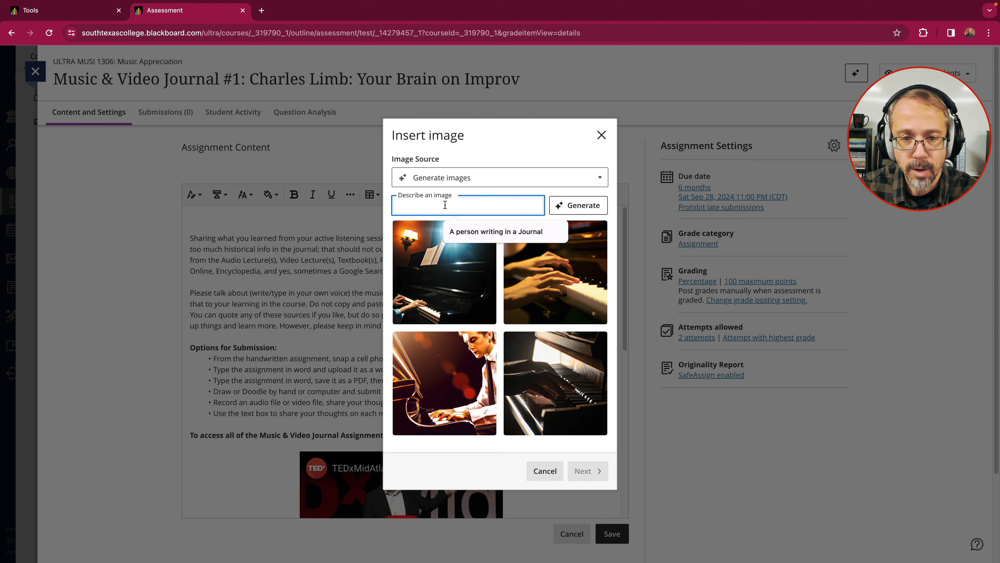
pyautogui.click(477, 233)
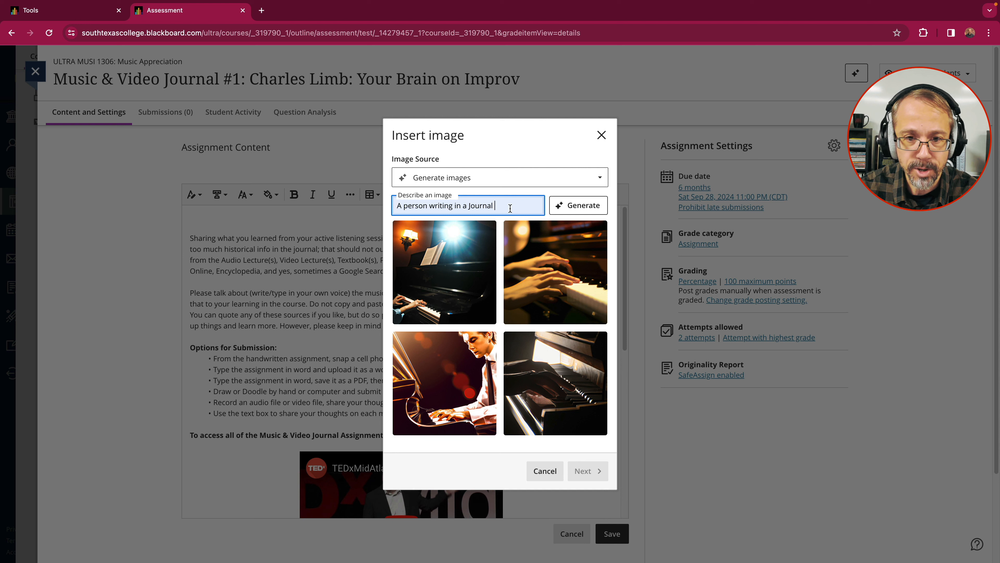
pyautogui.click(579, 206)
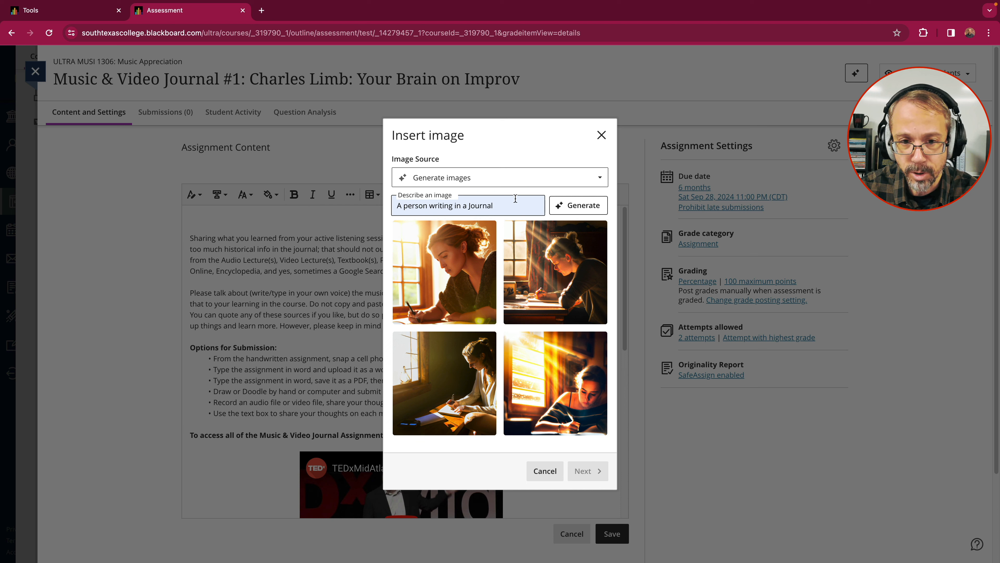
# Step: Choose the generated image of a person with pinned-up hair writing by a sunlit window, crop it to 16:9 and reposition it vertically
pyautogui.click(559, 292)
pyautogui.click(583, 471)
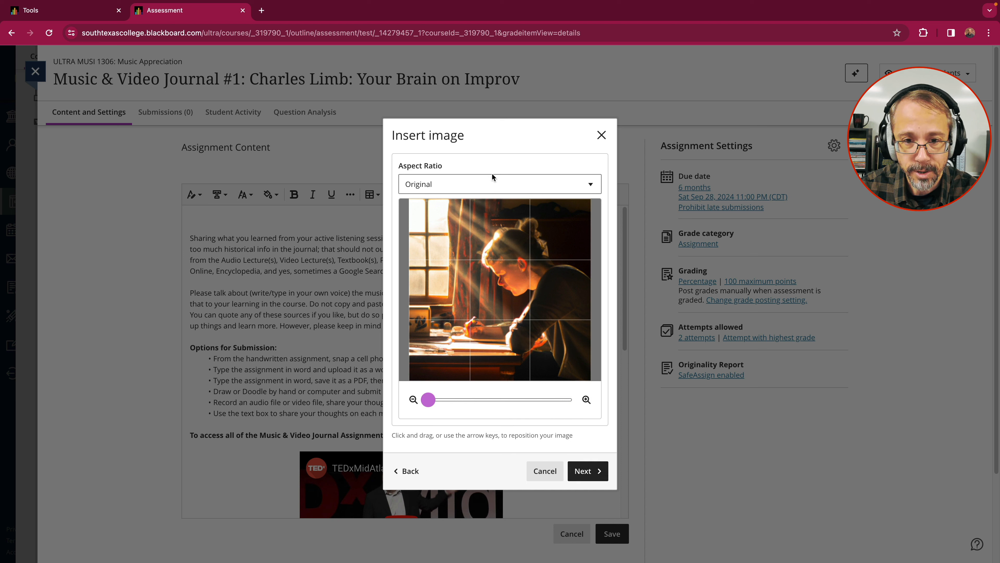
pyautogui.click(486, 185)
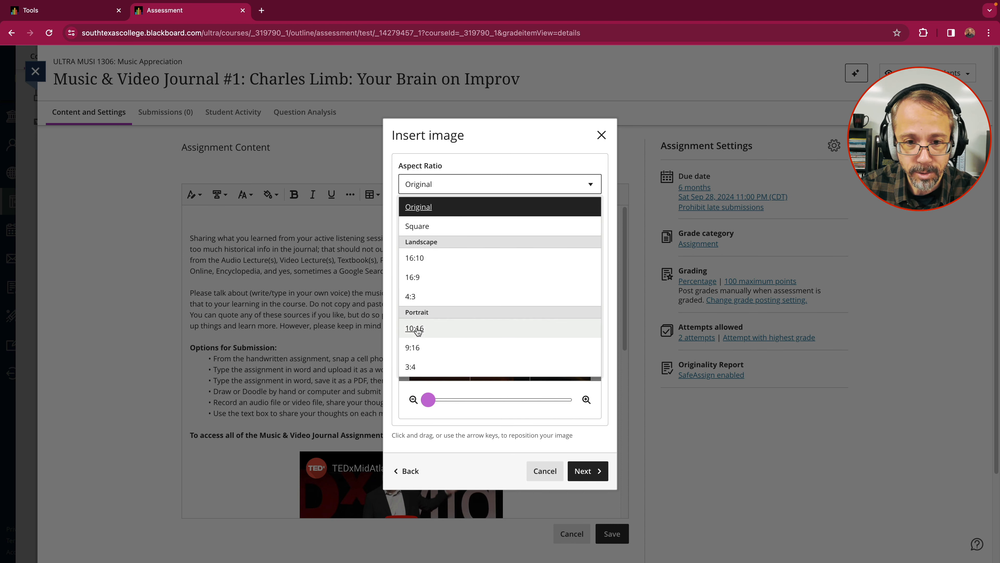
pyautogui.click(414, 278)
pyautogui.moveTo(477, 291); pyautogui.dragTo(472, 313)
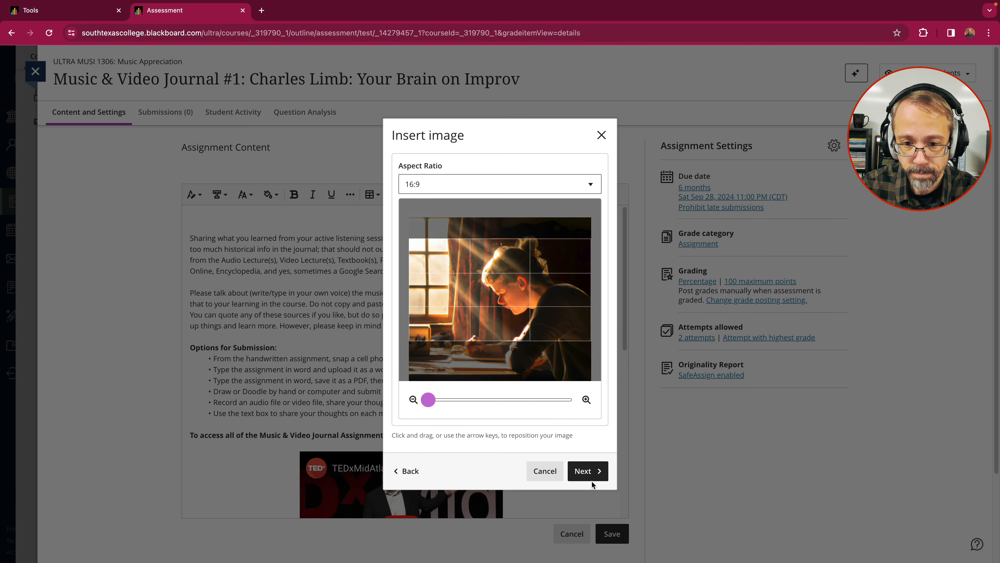
pyautogui.click(588, 472)
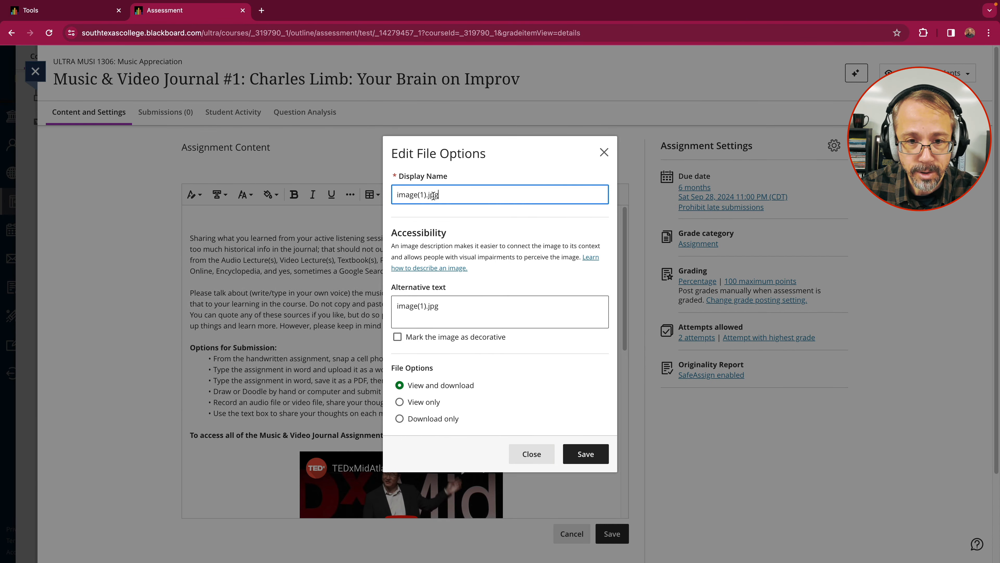
# Step: Replace the generated image's display name with "Student Journal"
pyautogui.moveTo(447, 194); pyautogui.dragTo(395, 196)
pyautogui.press('BackSpace')
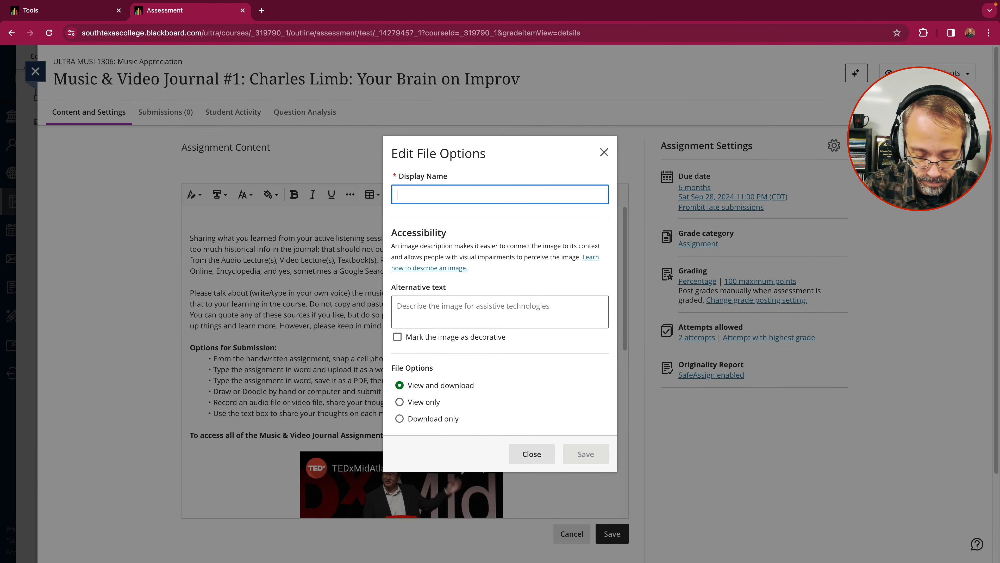
pyautogui.write('Stu')
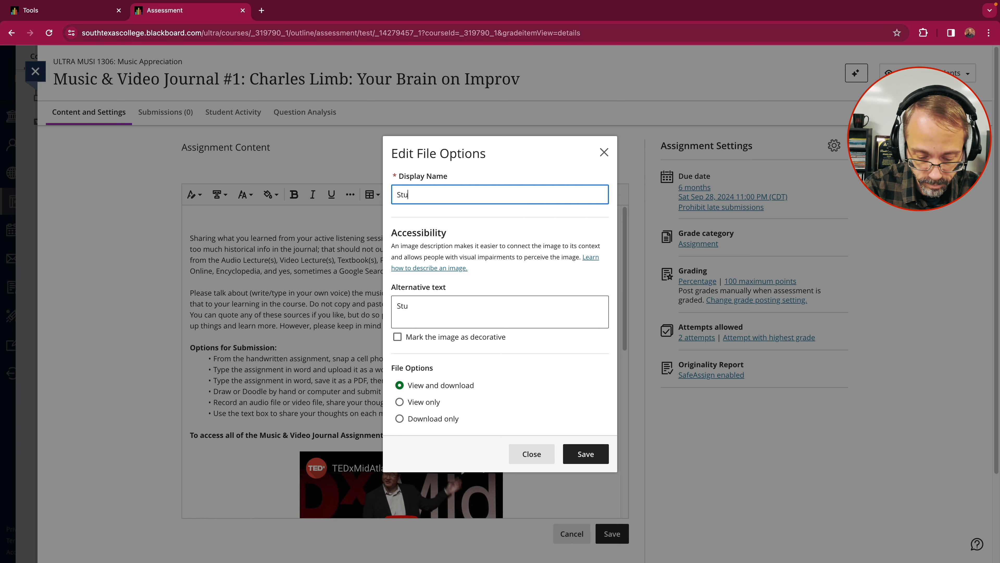
pyautogui.write('dent Journal')
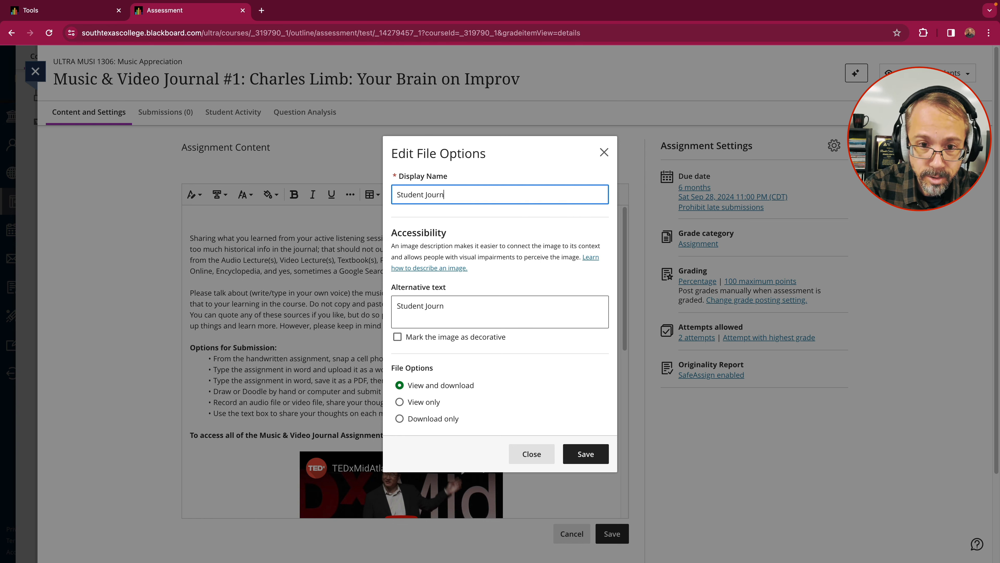
# Step: Replace the image's alternative text with "A student writing in their Journal."
pyautogui.click(453, 312)
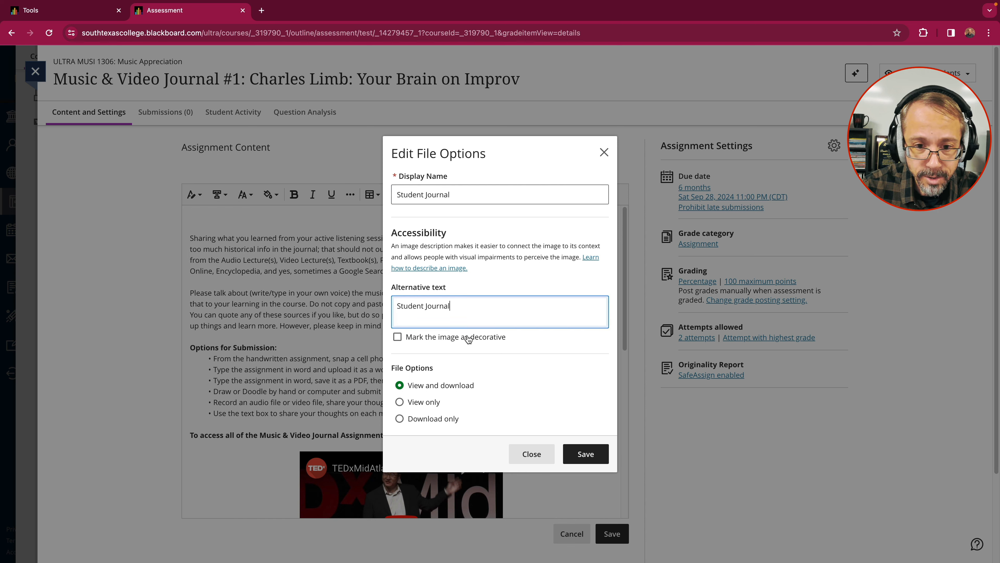
pyautogui.press('BackSpace')
pyautogui.press('BackSpace')
pyautogui.press('BackSpace')
pyautogui.press('BackSpace')
pyautogui.press('BackSpace')
pyautogui.press('BackSpace')
pyautogui.press('BackSpace')
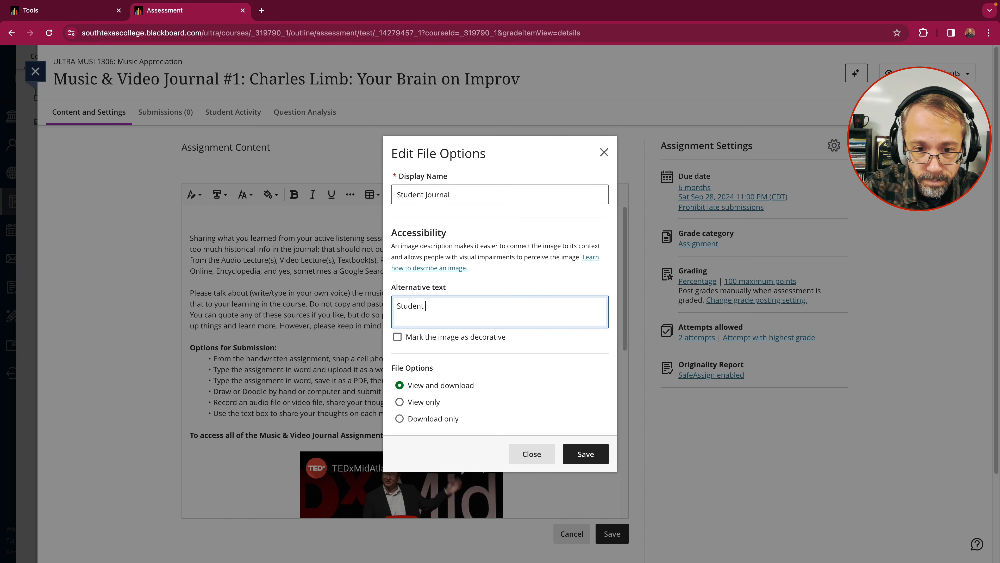
pyautogui.press('BackSpace')
pyautogui.press('BackSpace')
pyautogui.press('BackSpace')
pyautogui.press('BackSpace')
pyautogui.press('BackSpace')
pyautogui.write('A')
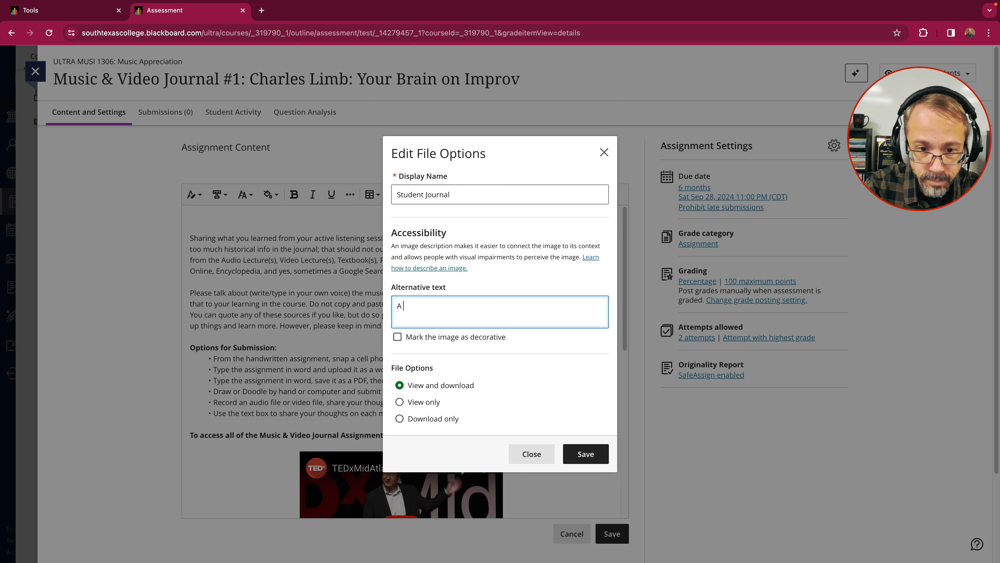
pyautogui.write(' Student w')
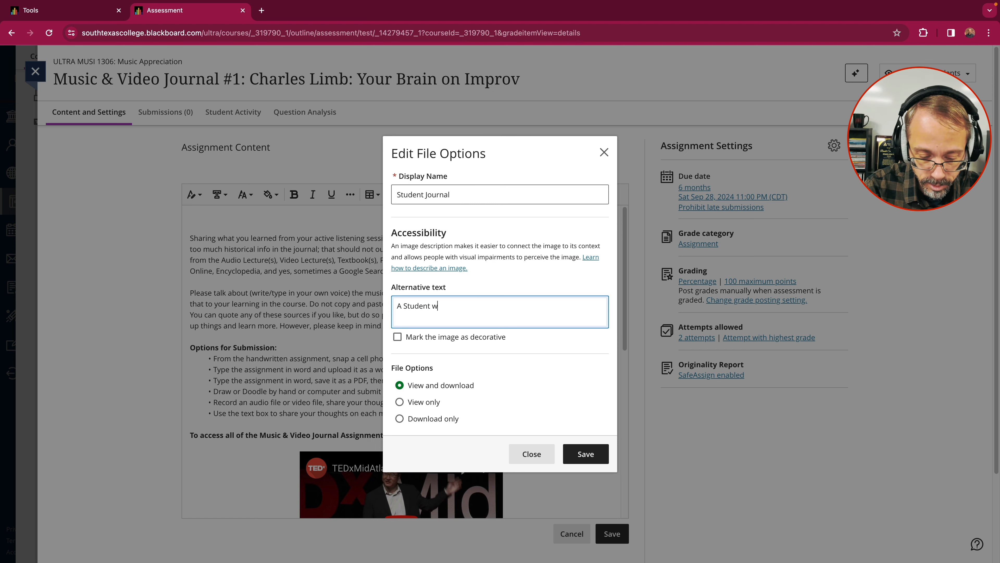
pyautogui.write('riting in a')
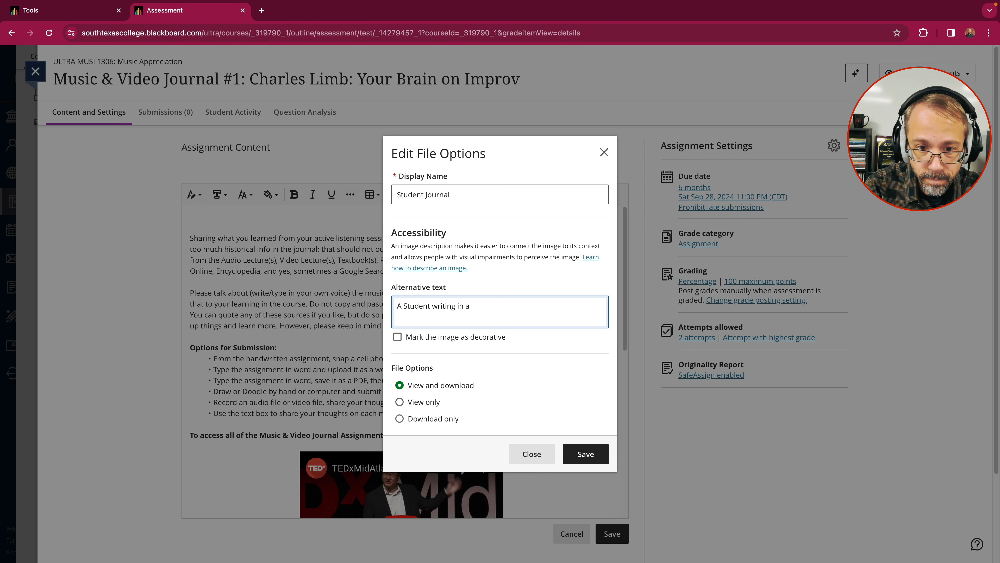
pyautogui.write(' their Journal.')
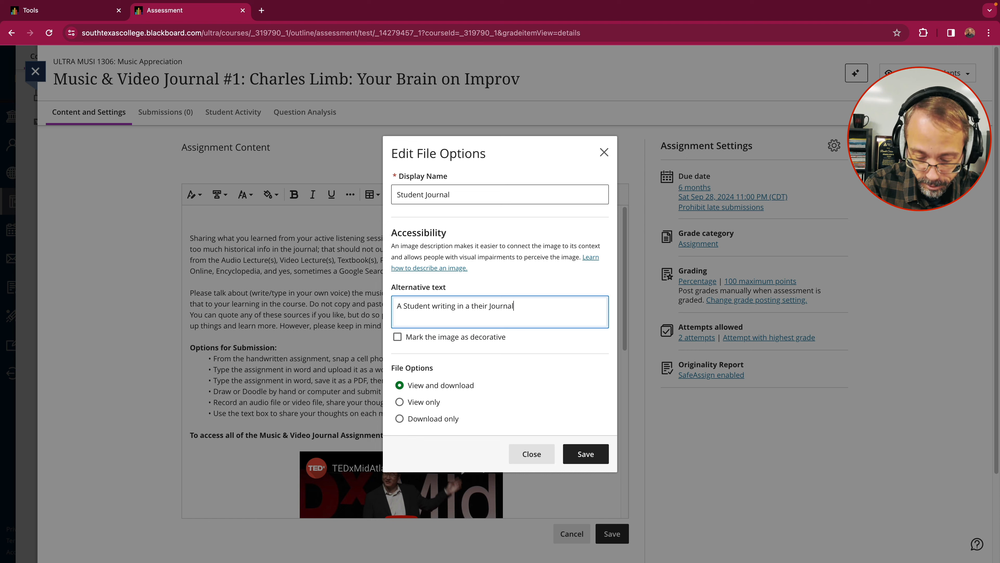
pyautogui.click(406, 306)
pyautogui.press('BackSpace')
pyautogui.write('s')
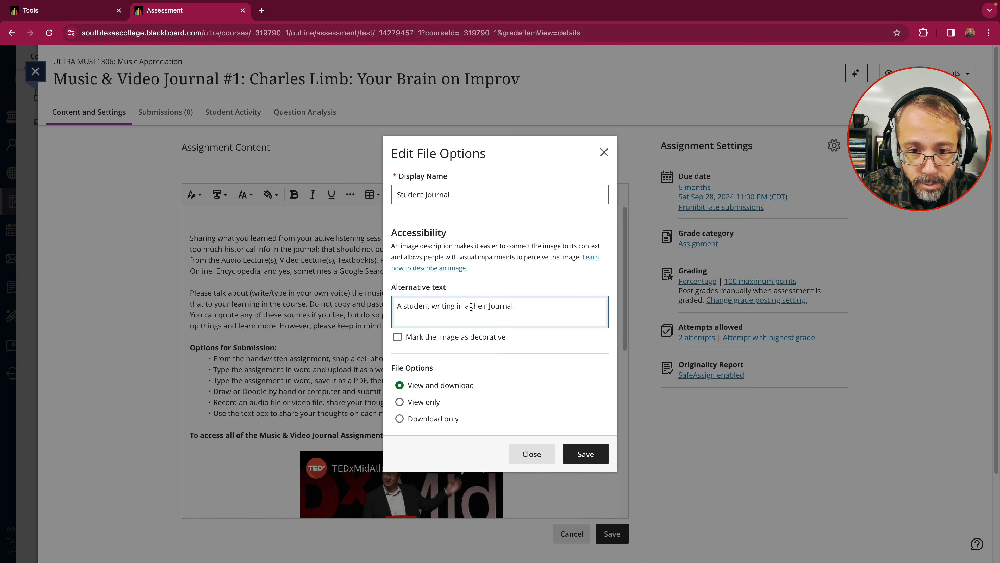
pyautogui.press('BackSpace')
pyautogui.press('BackSpace')
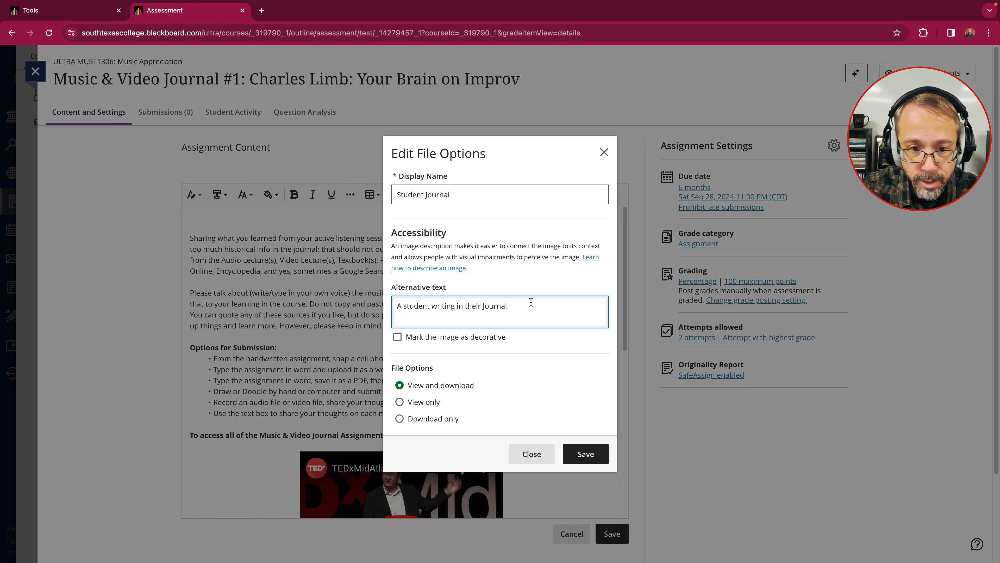
# Step: Restrict the image to view only, check its name and alternative text, and save the file options
pyautogui.click(400, 402)
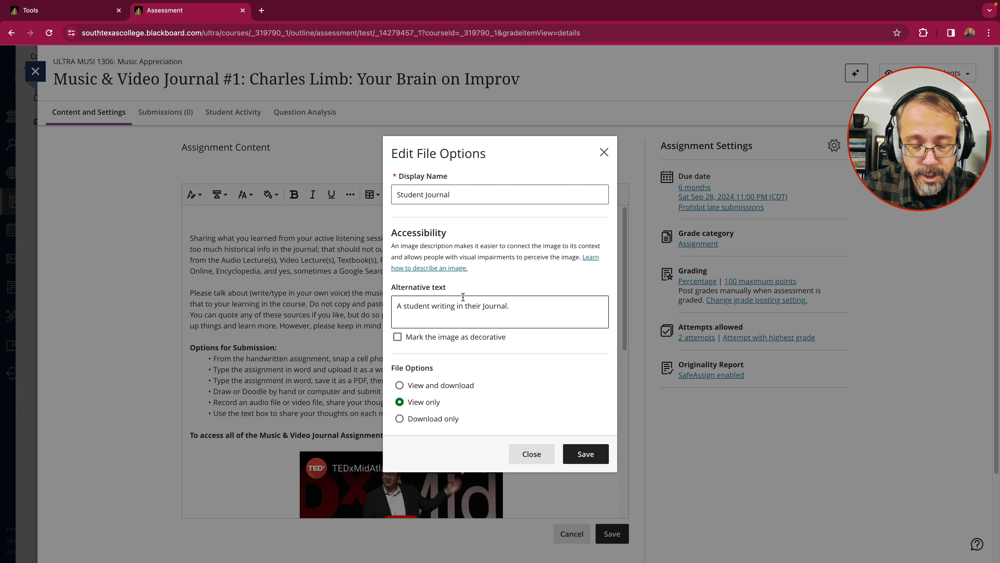
pyautogui.click(457, 197)
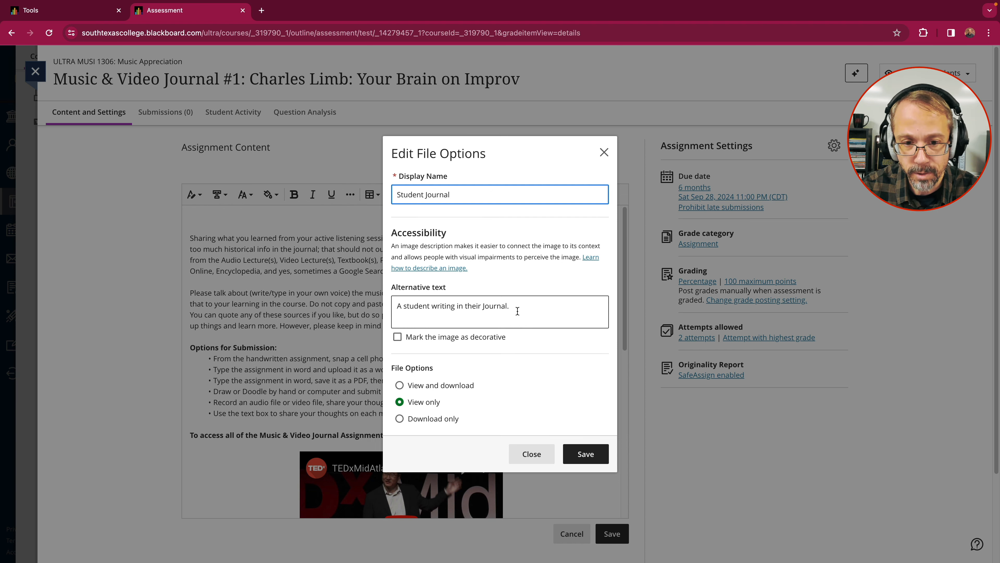
pyautogui.moveTo(397, 306); pyautogui.dragTo(511, 307)
pyautogui.click(523, 317)
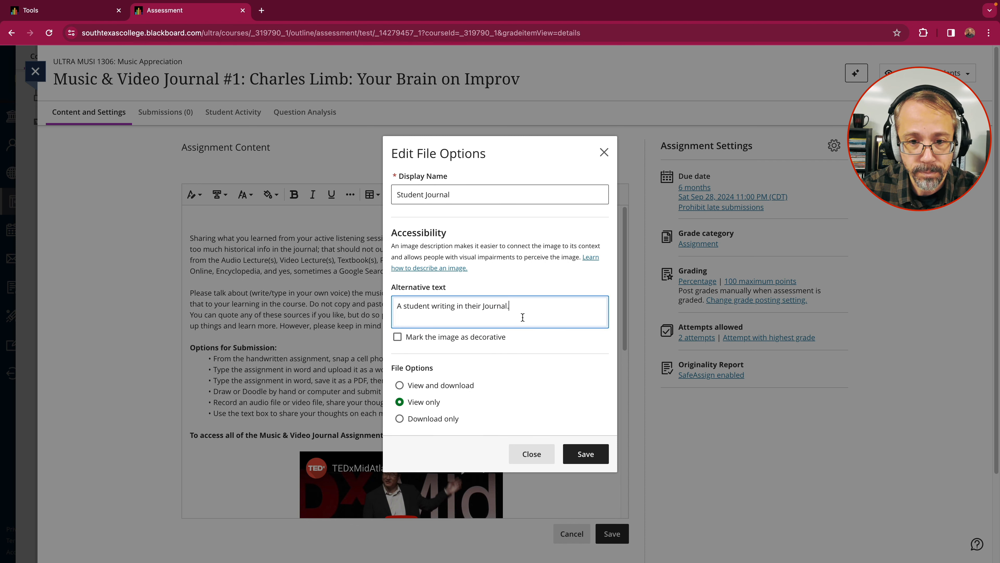
pyautogui.click(585, 453)
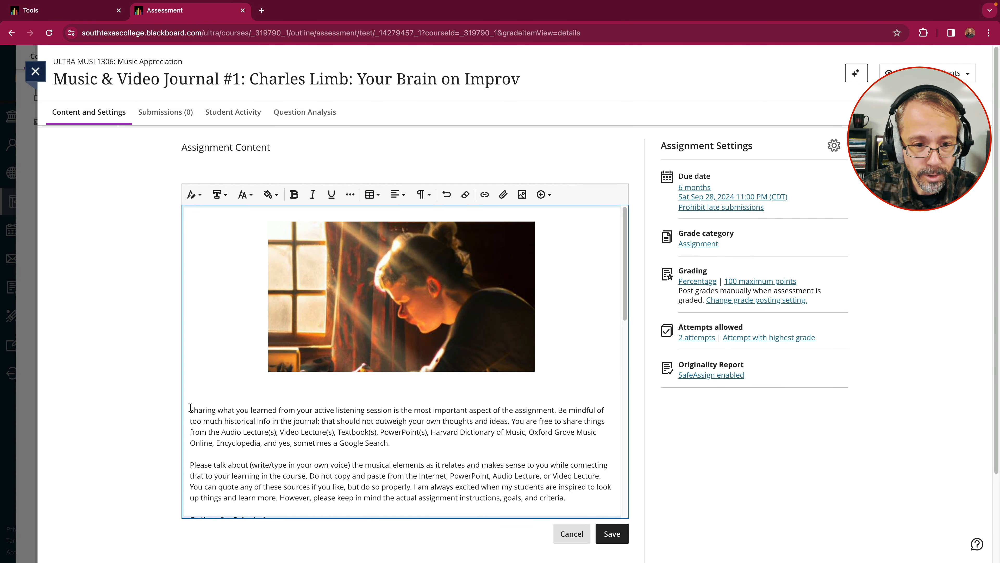
# Step: Remove the extra blank space between the image and the first paragraph and save the assignment content
pyautogui.press('BackSpace')
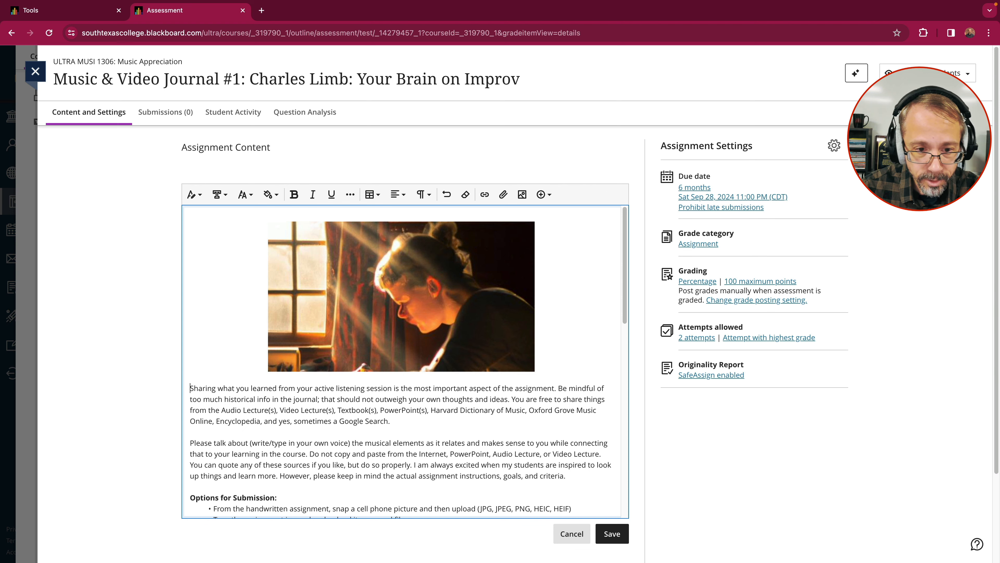
pyautogui.scroll(-3, 339, 370)
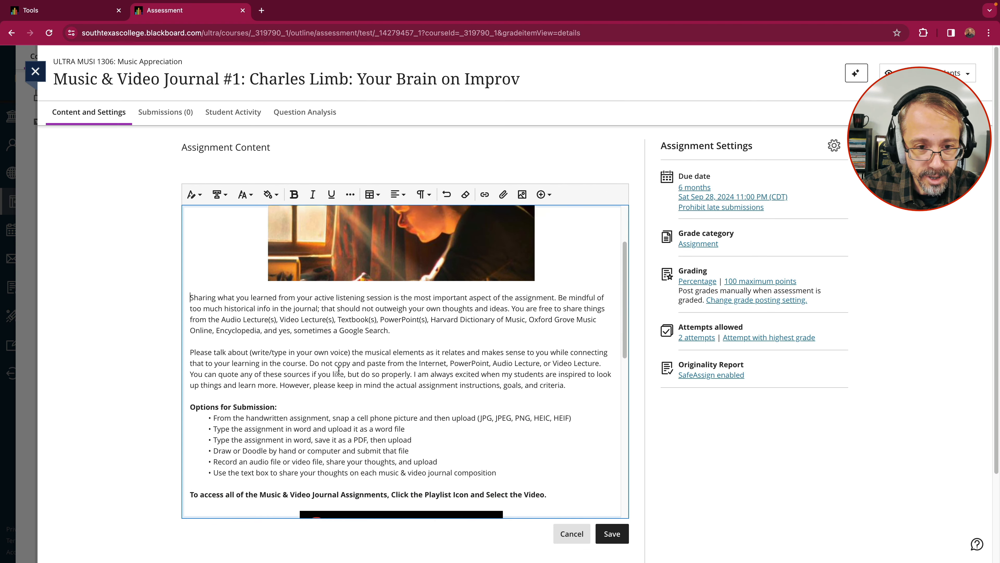
pyautogui.scroll(-10, 339, 370)
pyautogui.click(611, 534)
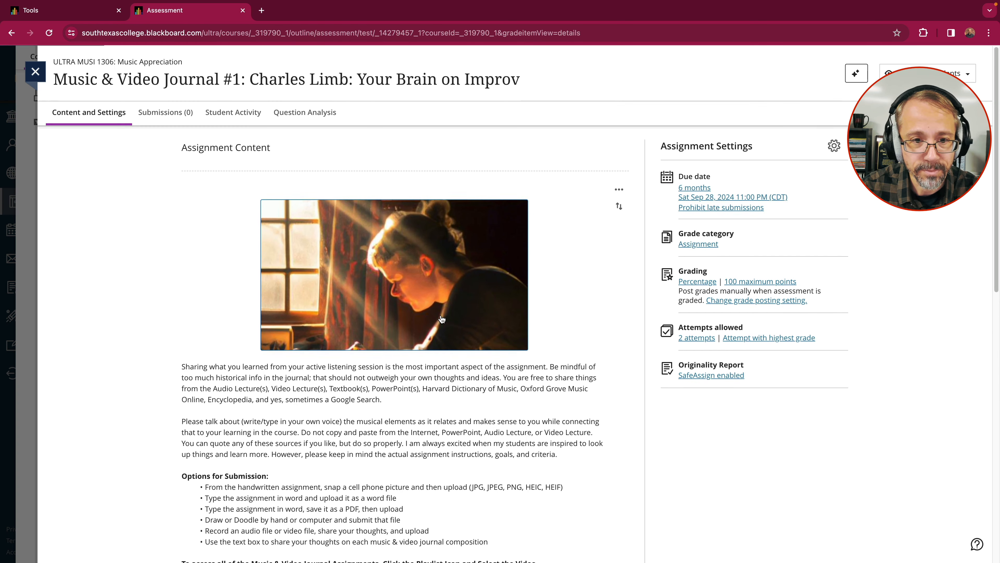
# Step: Review the saved assignment page from the generated image down to the video and grading criteria
pyautogui.scroll(-2, 433, 335)
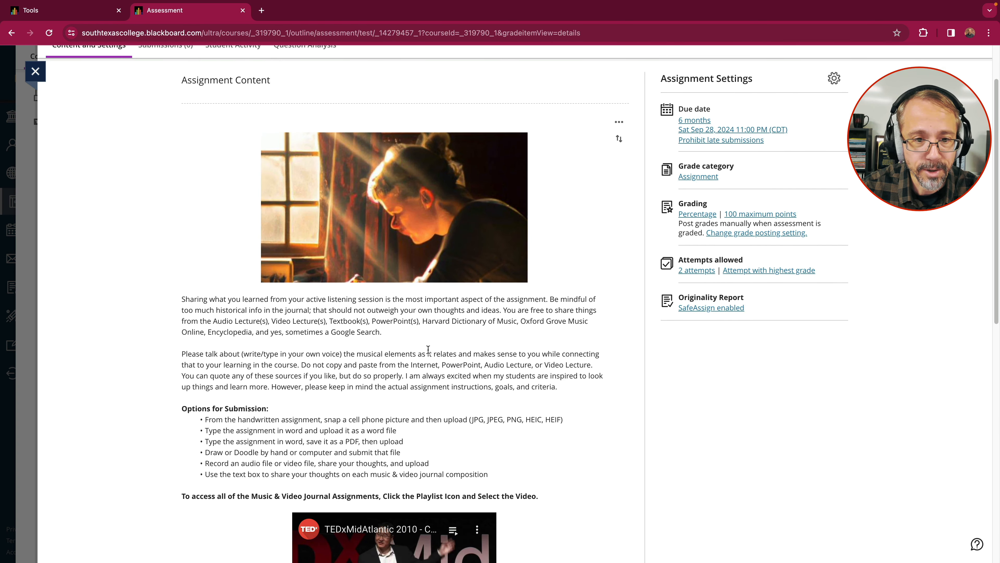
pyautogui.scroll(2, 428, 349)
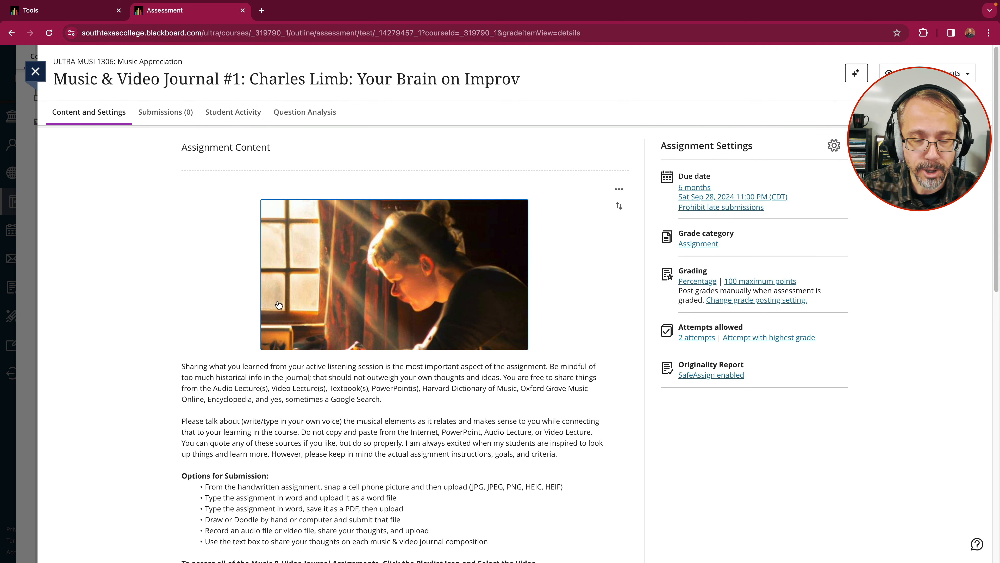
pyautogui.scroll(-5, 306, 307)
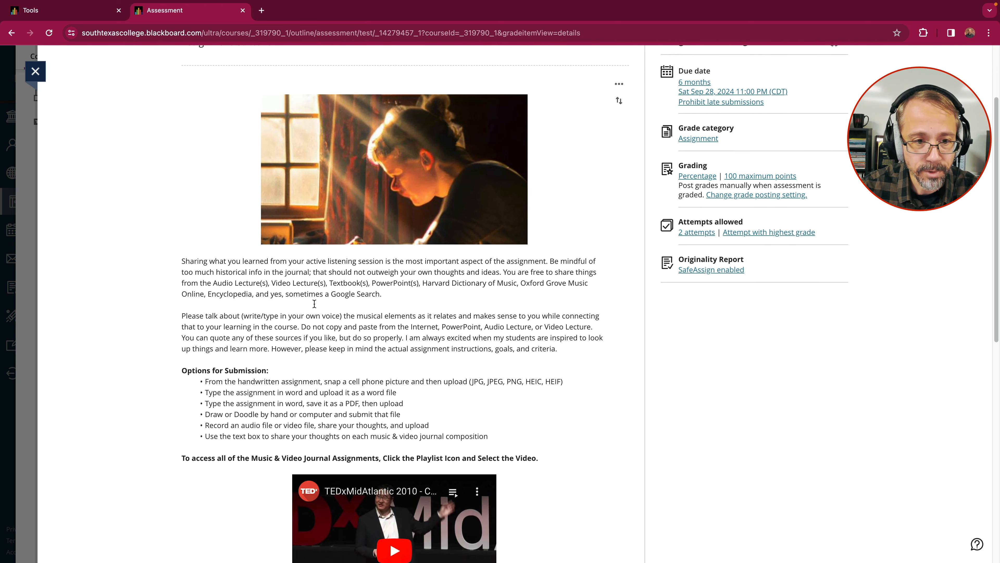
pyautogui.scroll(-3, 314, 303)
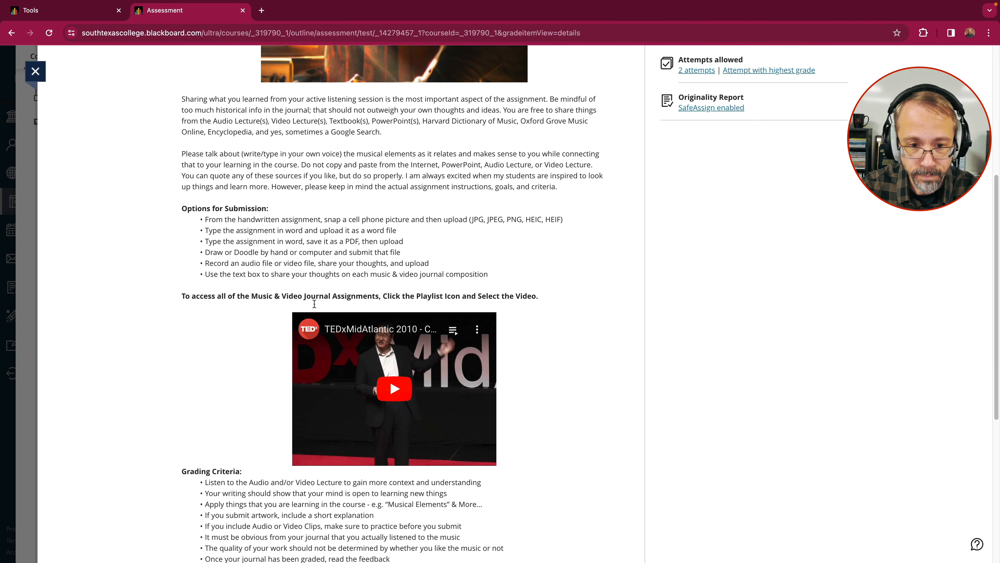
pyautogui.scroll(8, 315, 305)
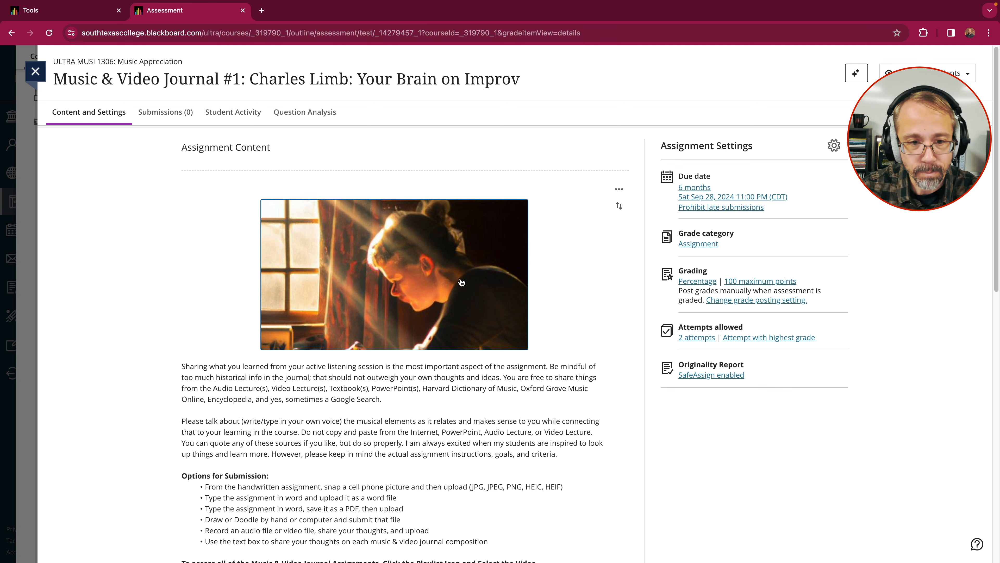
pyautogui.scroll(-1, 394, 306)
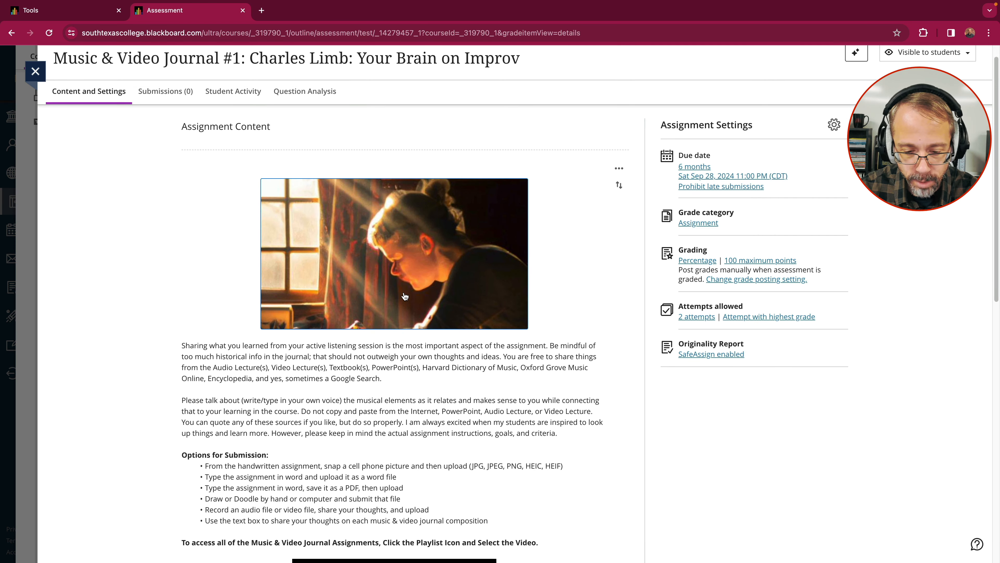
pyautogui.scroll(1, 404, 296)
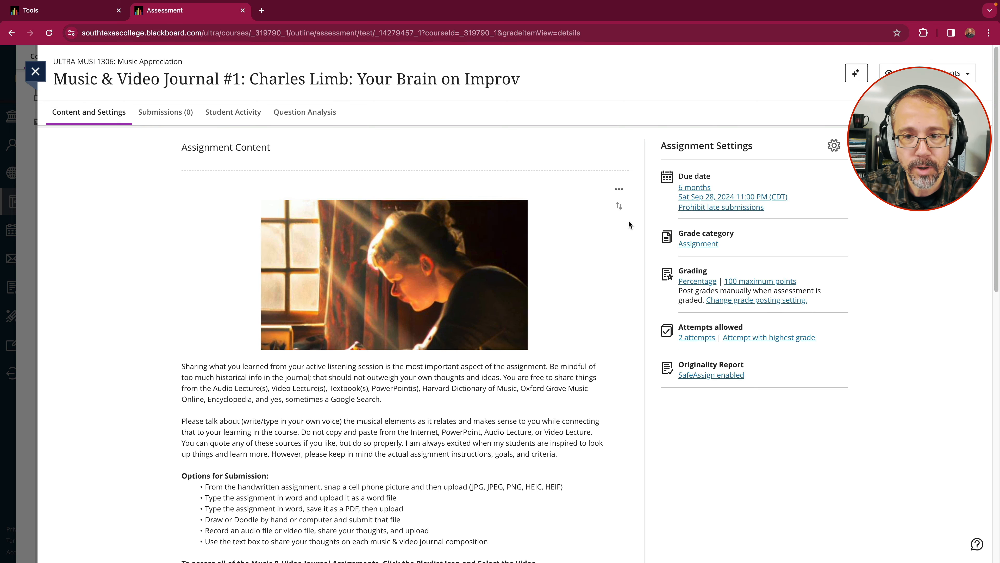
# Step: Reopen the assignment content for editing and delete the generated image above the first paragraph
pyautogui.click(619, 193)
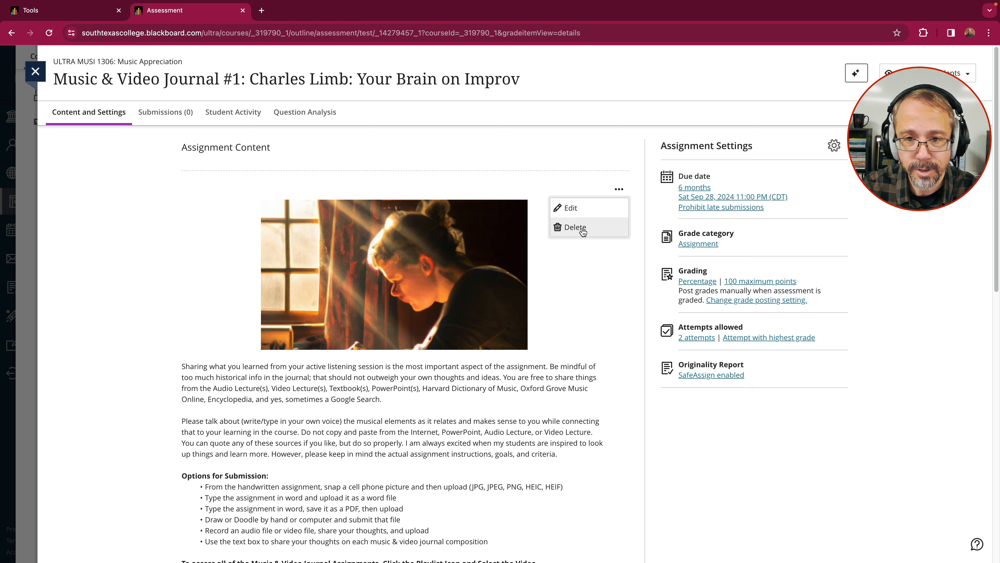
pyautogui.click(495, 142)
pyautogui.click(619, 189)
pyautogui.click(563, 205)
pyautogui.click(438, 263)
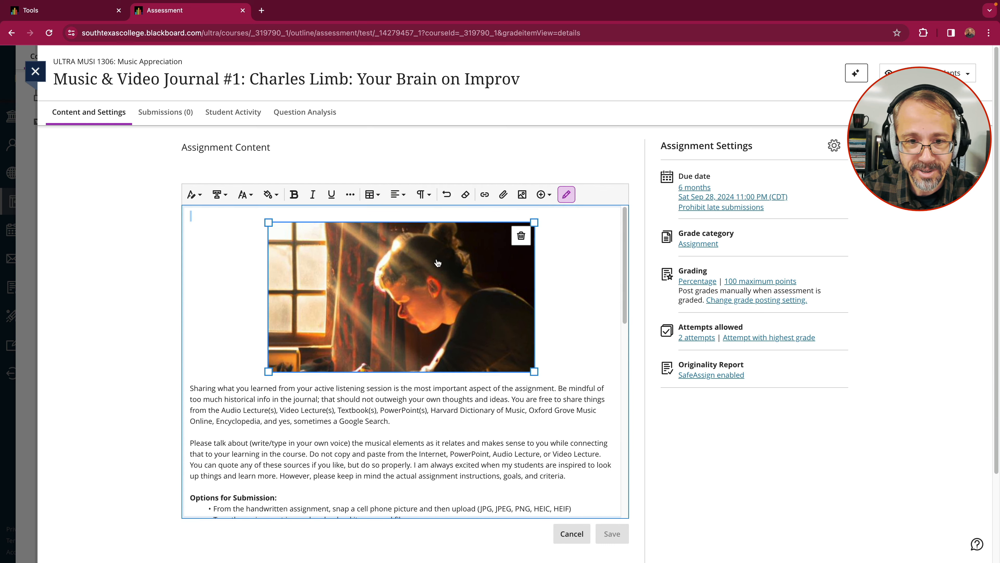
pyautogui.press('BackSpace')
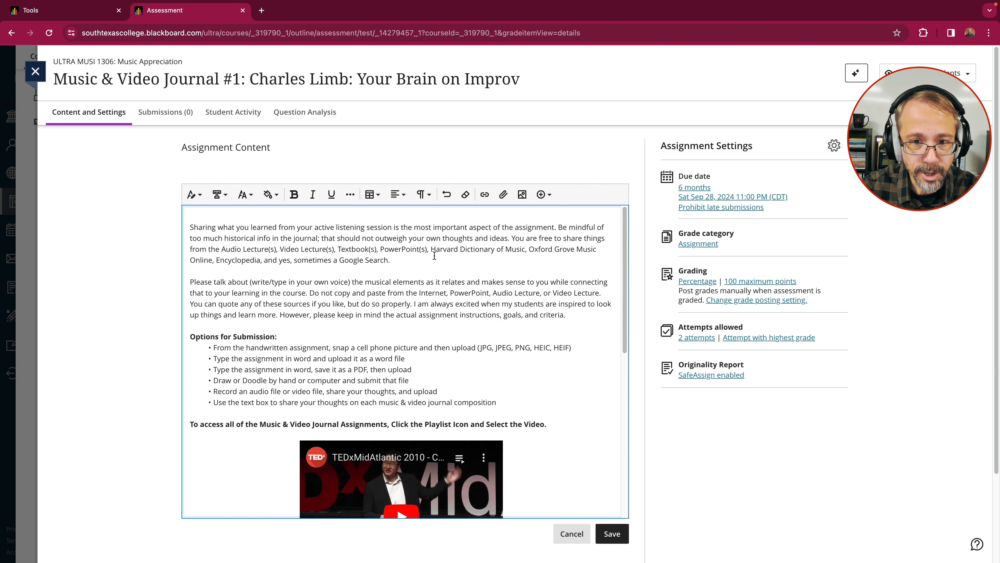
# Step: Start inserting an image from a URL and open the !-Course-Images-Attachments folder in the Content Collection
pyautogui.click(544, 197)
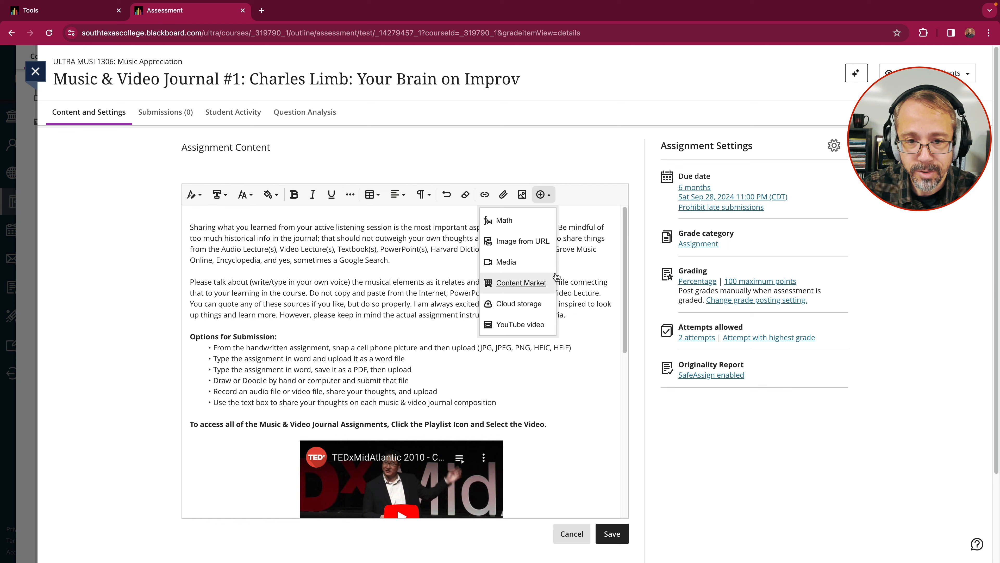
pyautogui.click(531, 245)
pyautogui.click(83, 16)
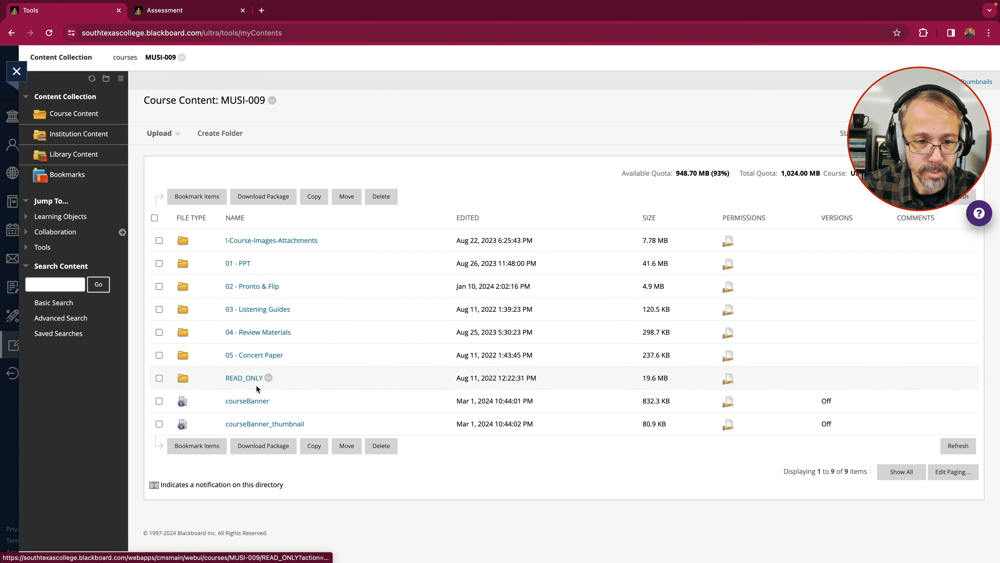
pyautogui.click(285, 245)
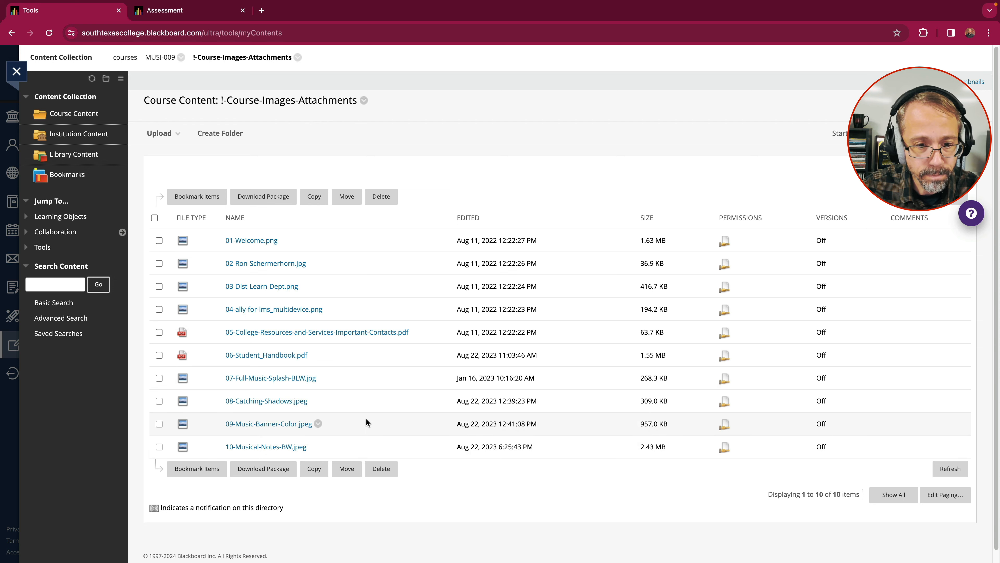
# Step: Select 10-Musical-Notes-BW.jpeg and open its file settings with the web folder and permanent URLs
pyautogui.click(159, 446)
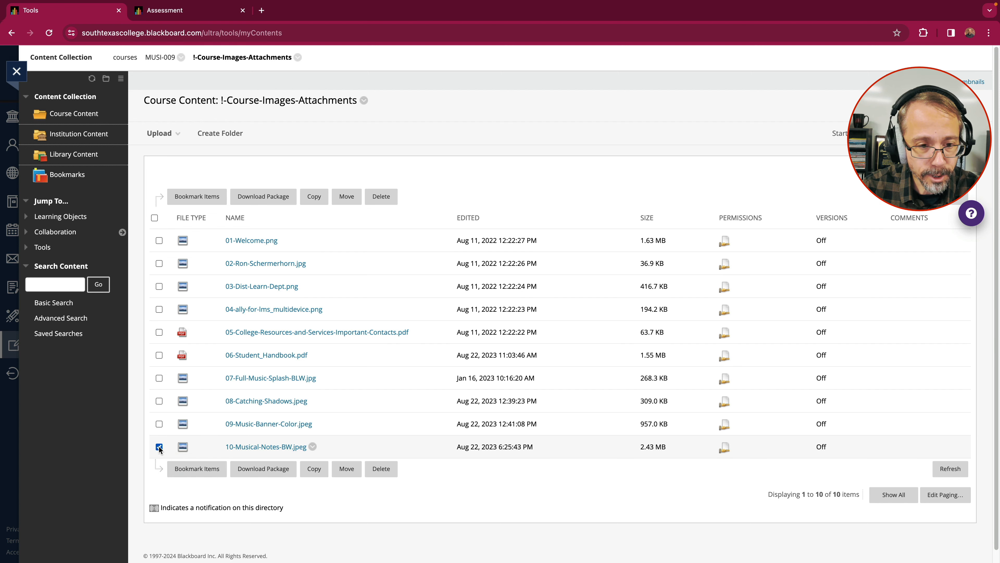
pyautogui.scroll(-1, 400, 374)
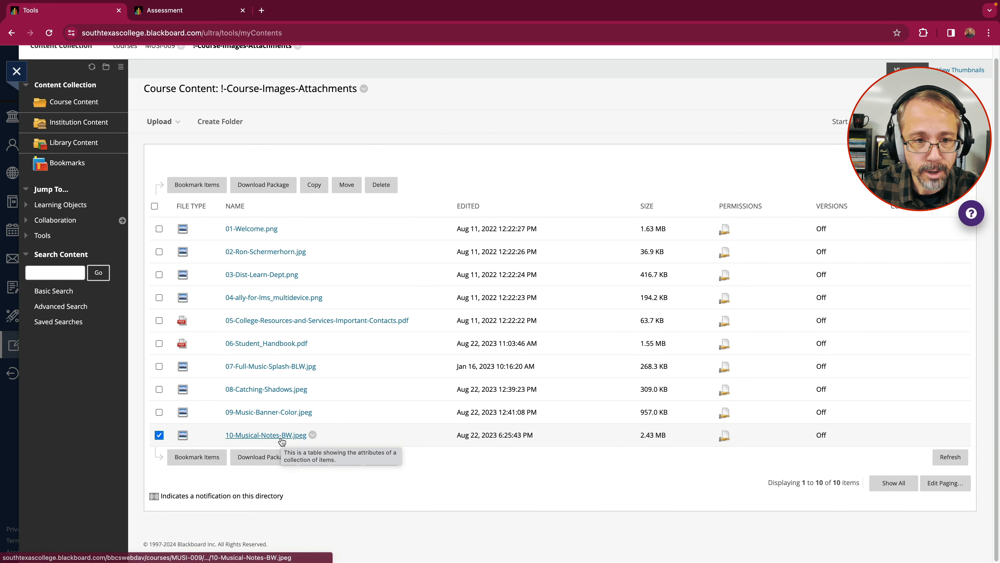
pyautogui.click(160, 435)
pyautogui.click(313, 435)
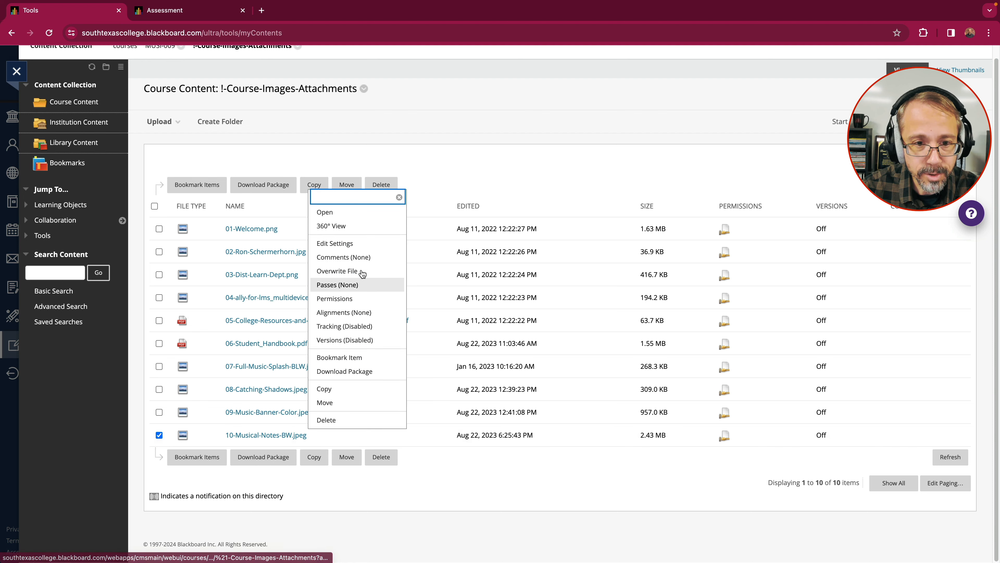
pyautogui.click(345, 245)
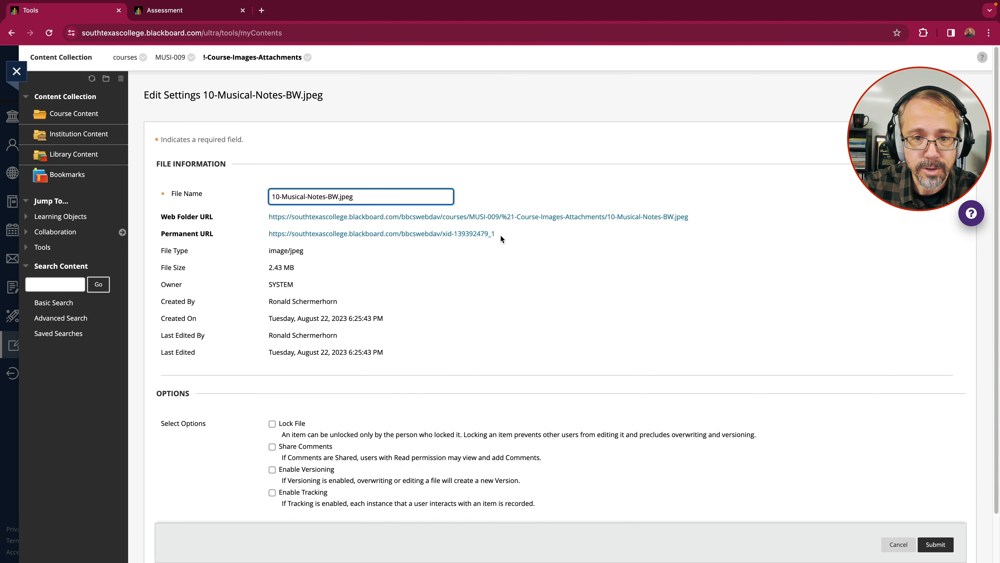
# Step: Copy the permanent URL of 10-Musical-Notes-BW.jpeg and paste it as the image URL for the web image in the assignment
pyautogui.moveTo(501, 233); pyautogui.dragTo(270, 235)
pyautogui.hotkey('ctrl', 'c')
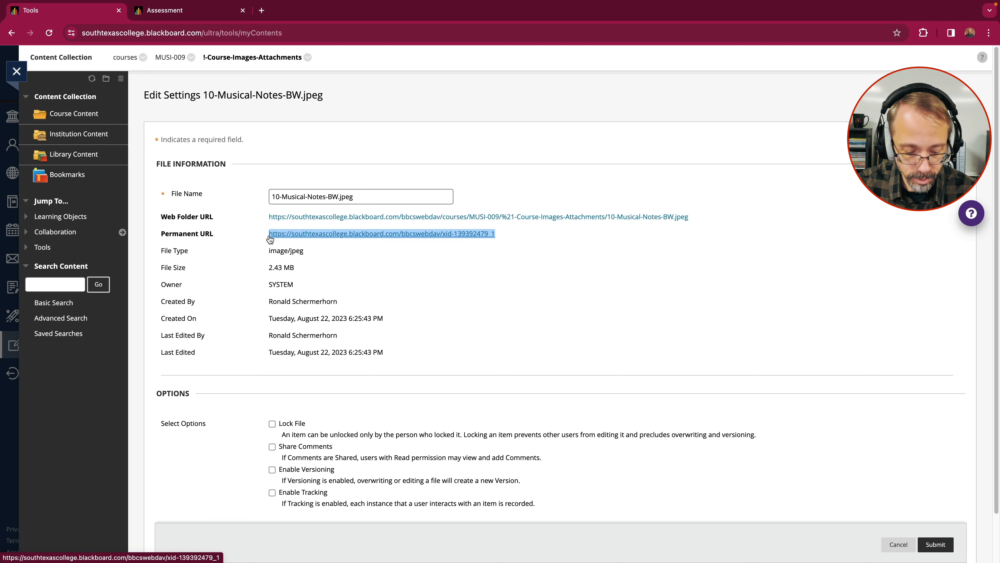
pyautogui.click(211, 14)
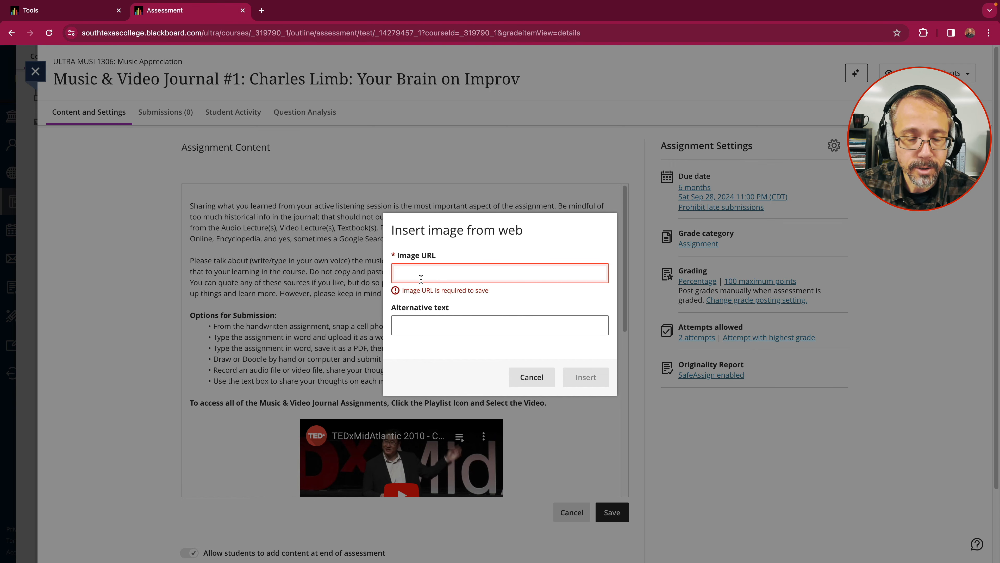
pyautogui.hotkey('ctrl', 'v')
# Step: Enter "This is a musical splash" as the web image's alternative text
pyautogui.click(440, 319)
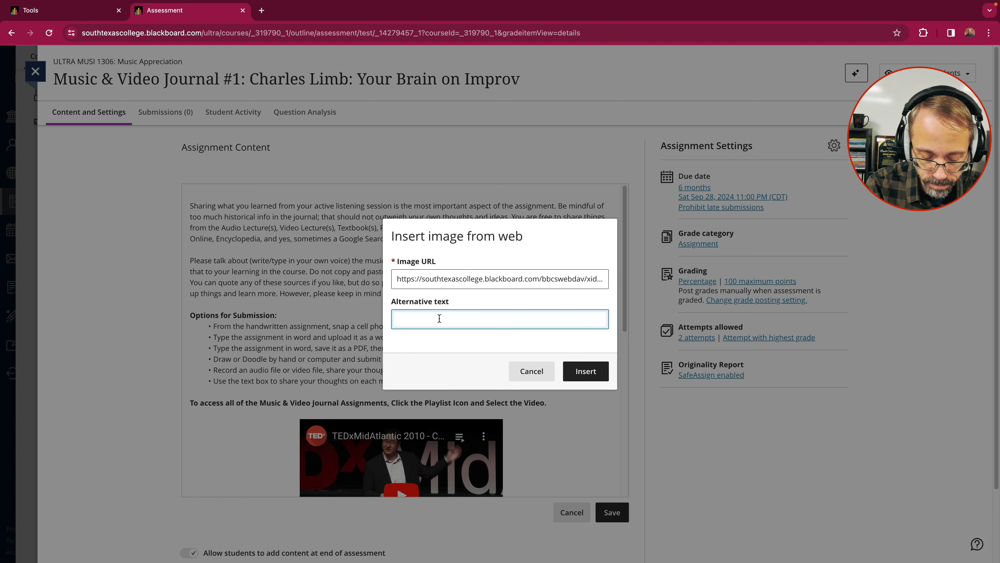
pyautogui.write('An')
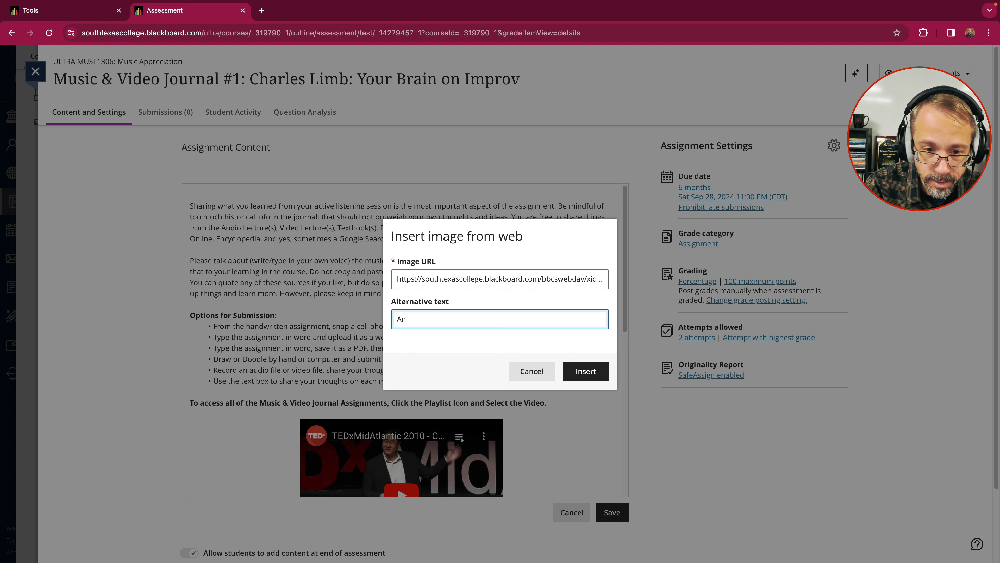
pyautogui.press('BackSpace')
pyautogui.press('BackSpace')
pyautogui.press('BackSpace')
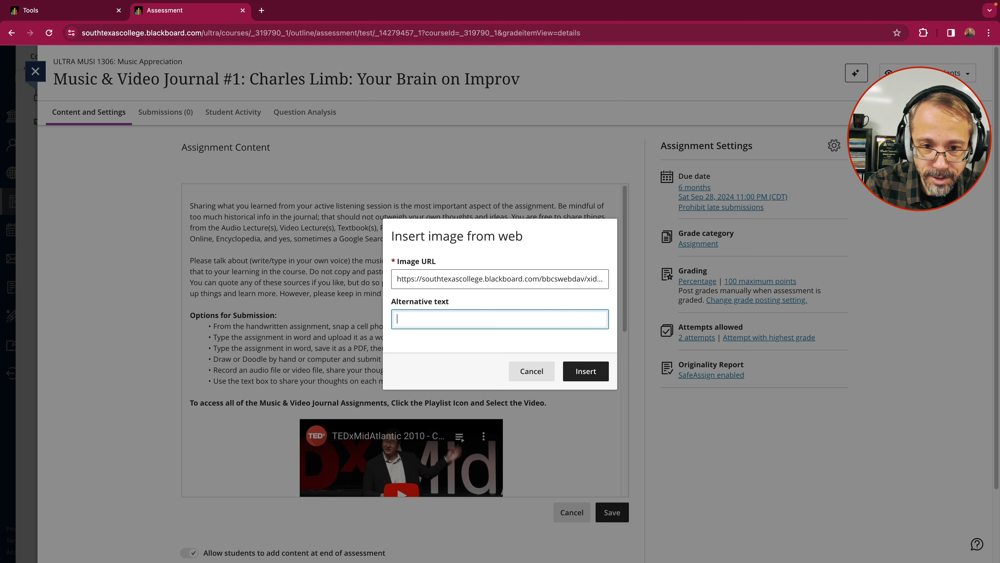
pyautogui.write('This is a ms')
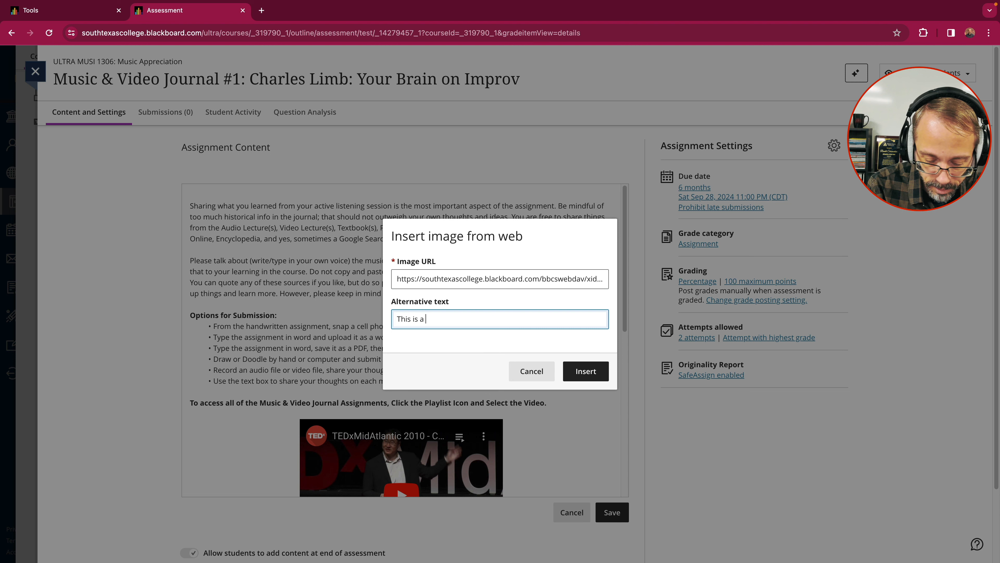
pyautogui.write('usical spa')
pyautogui.press('BackSpace')
pyautogui.write('plash')
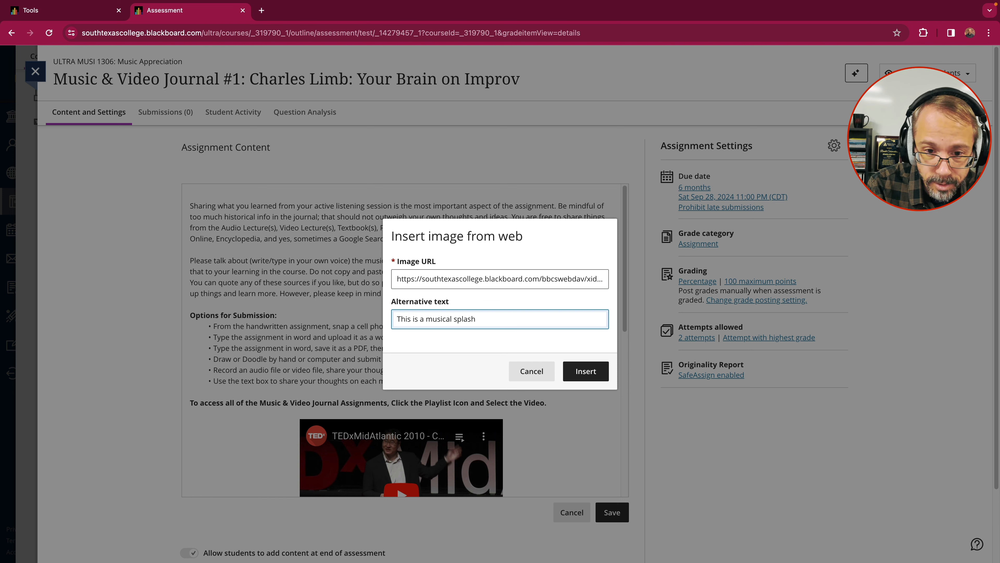
# Step: Reword the alternative text to "This is a splash of musical notation." and insert the image into the assignment content
pyautogui.moveTo(482, 319); pyautogui.dragTo(473, 319)
pyautogui.press('BackSpace')
pyautogui.press('BackSpace')
pyautogui.press('BackSpace')
pyautogui.press('BackSpace')
pyautogui.press('BackSpace')
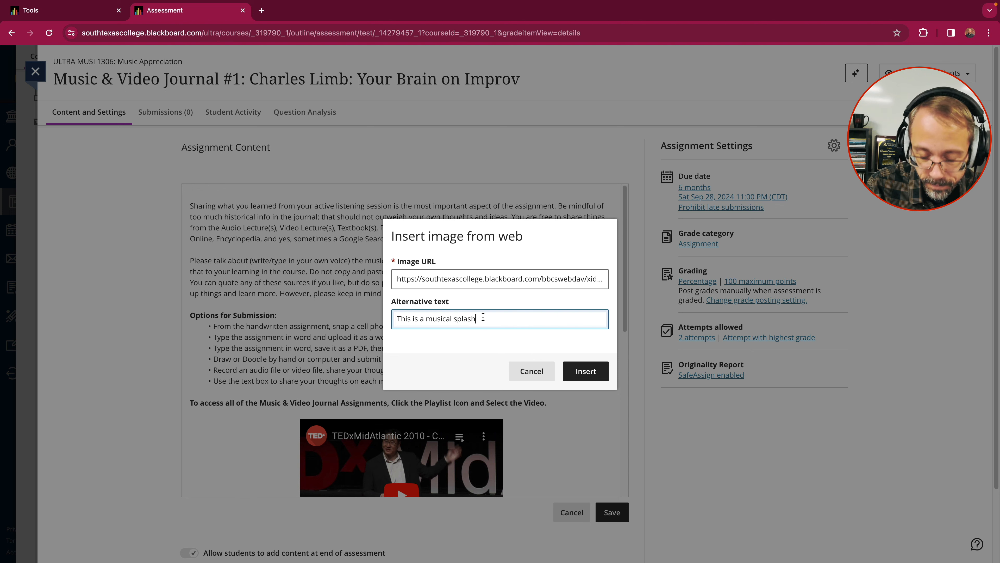
pyautogui.press('BackSpace')
pyautogui.press('BackSpace')
pyautogui.press('BackSpace')
pyautogui.press('BackSpace')
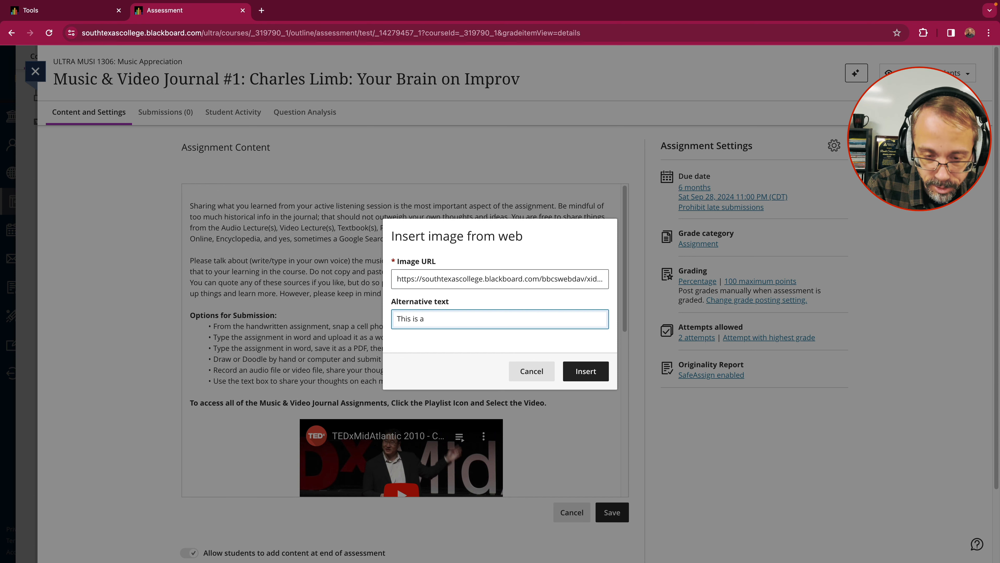
pyautogui.write('splash of ')
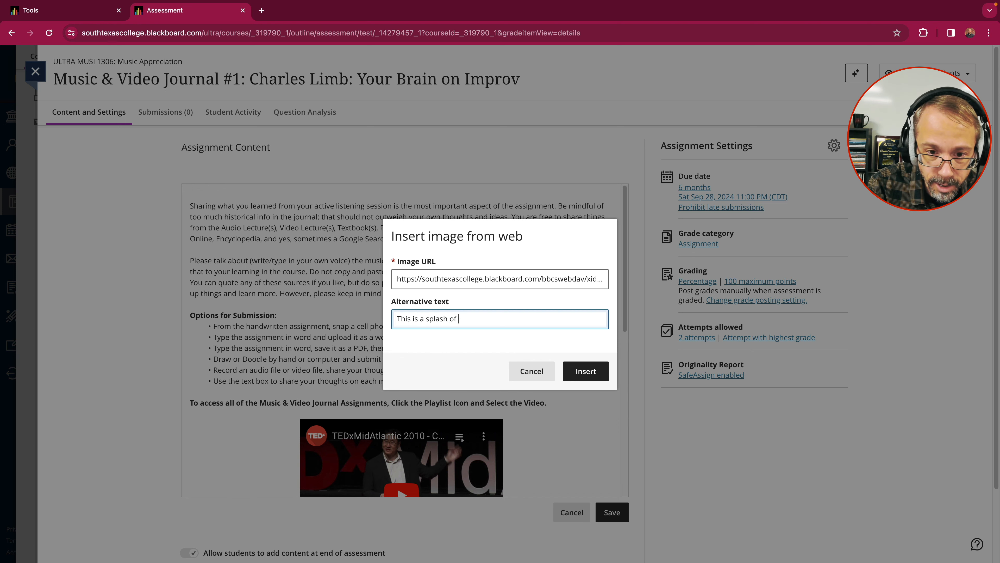
pyautogui.write('musical not')
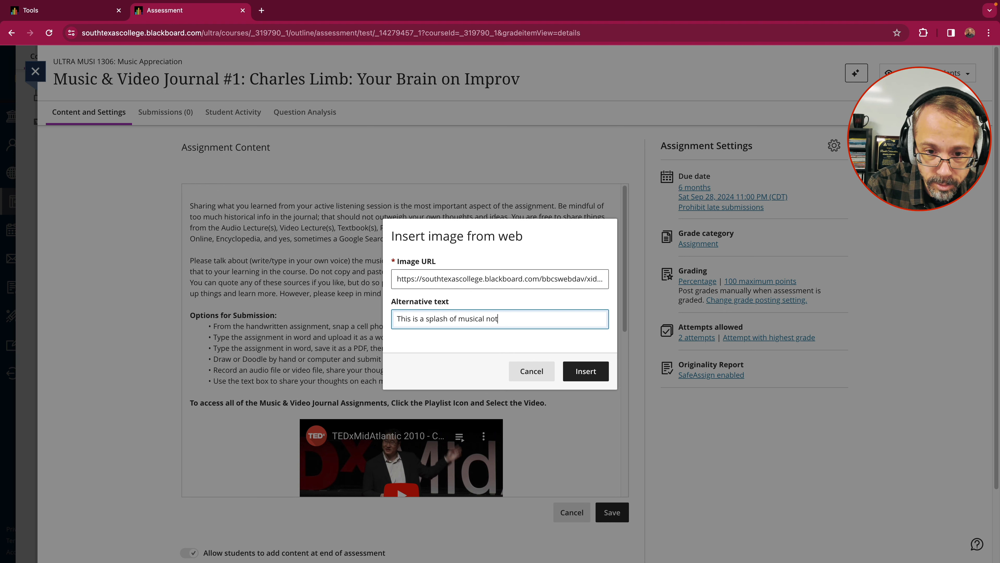
pyautogui.write('ation.')
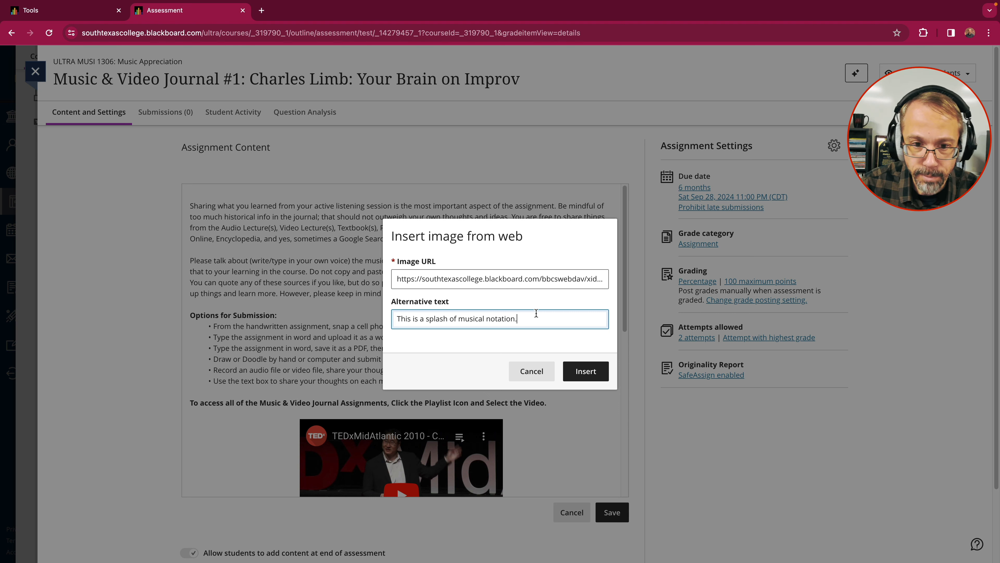
pyautogui.click(578, 364)
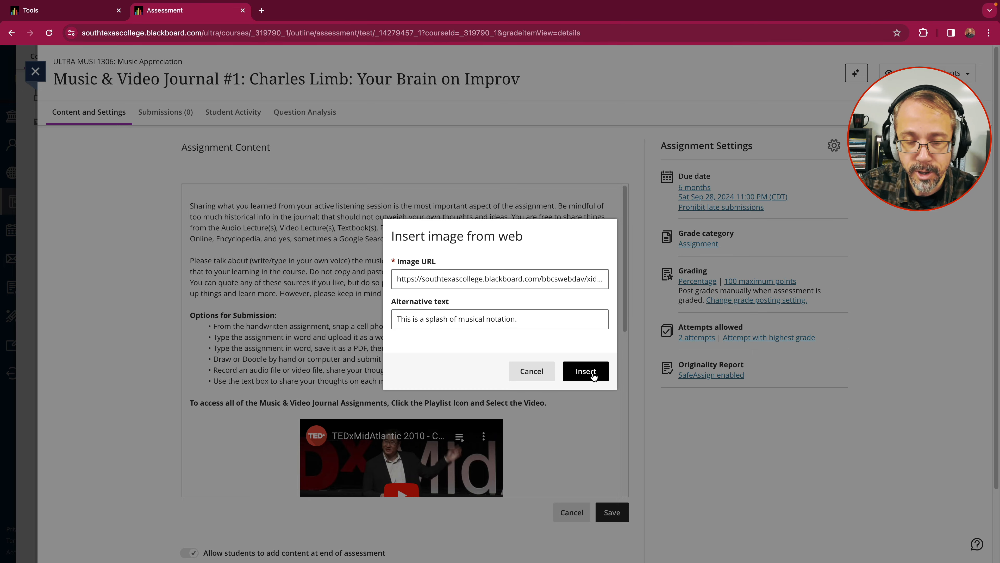
# Step: Remove the extra blank line between the inserted image and the first paragraph, and save the assignment content
pyautogui.click(237, 346)
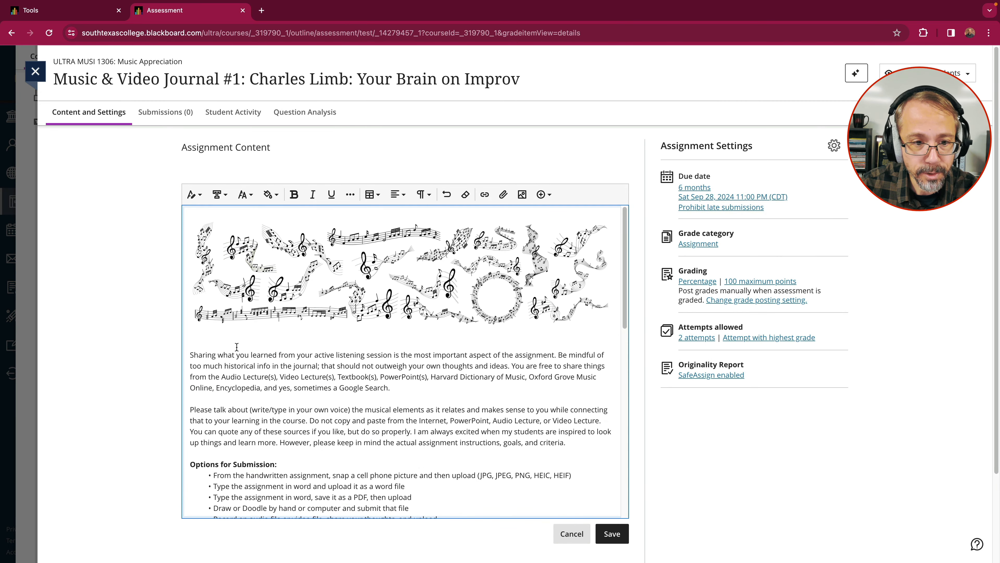
pyautogui.click(191, 357)
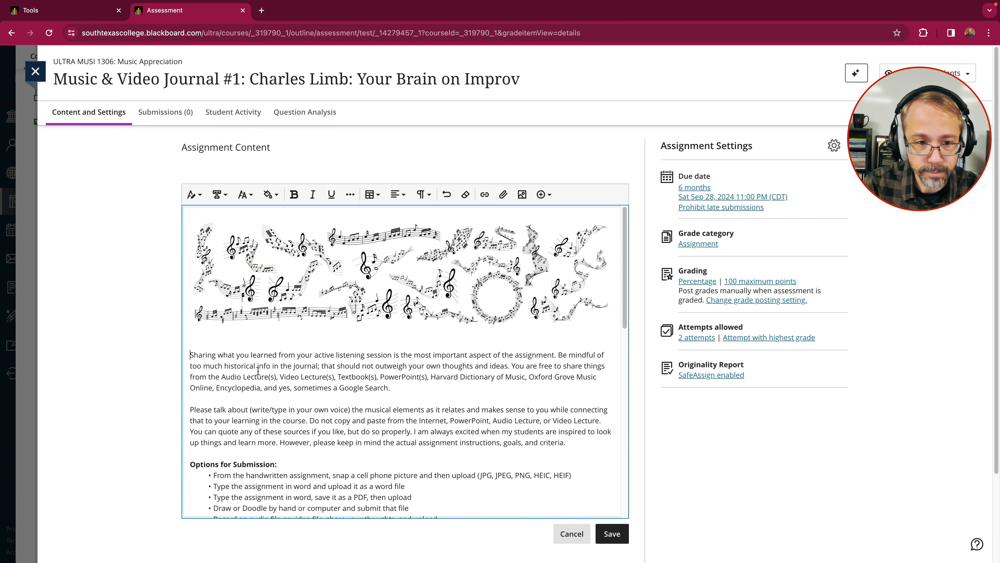
pyautogui.press('BackSpace')
pyautogui.click(392, 284)
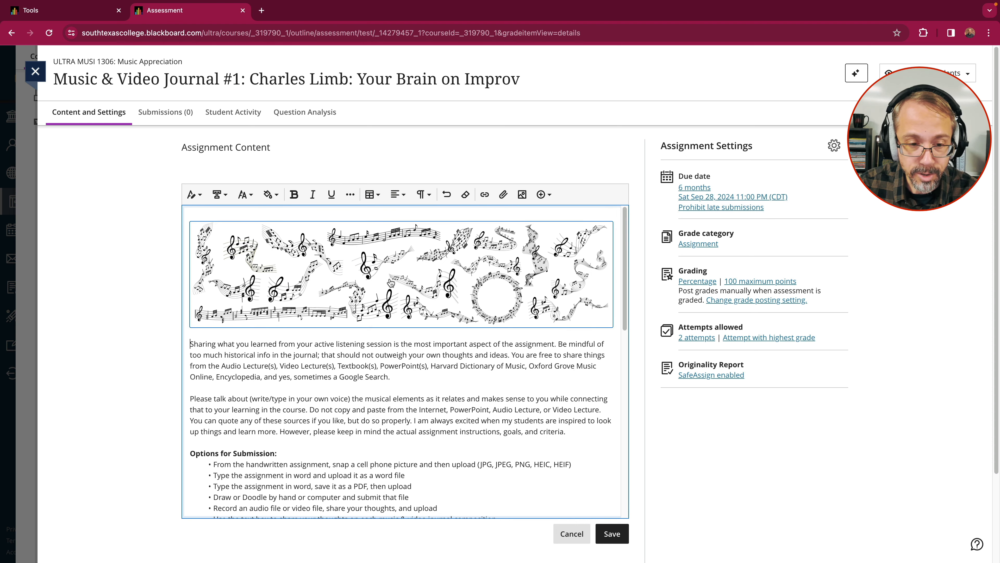
pyautogui.click(609, 537)
pyautogui.scroll(-3, 473, 300)
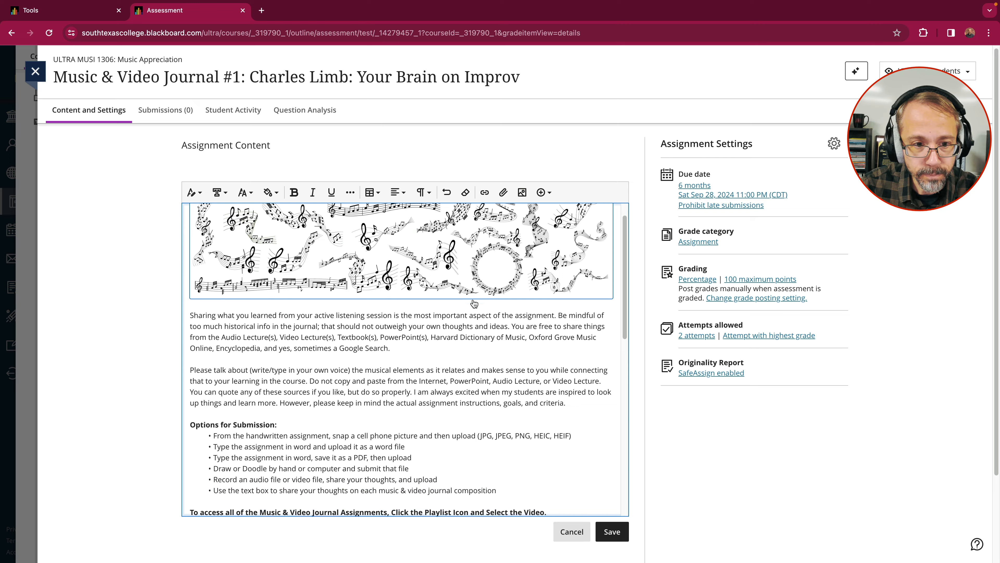
pyautogui.scroll(-5, 473, 300)
pyautogui.scroll(10, 468, 311)
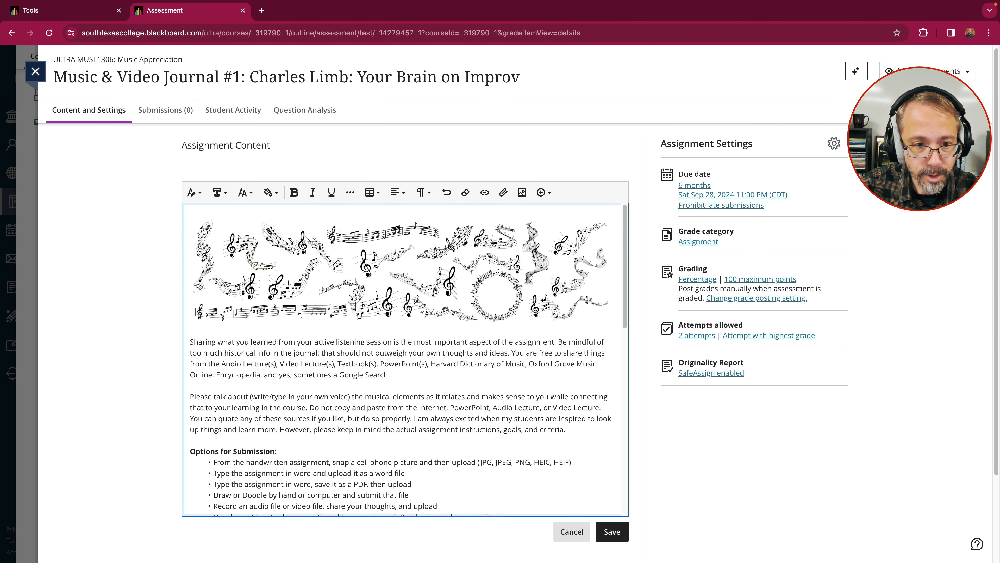
pyautogui.click(611, 531)
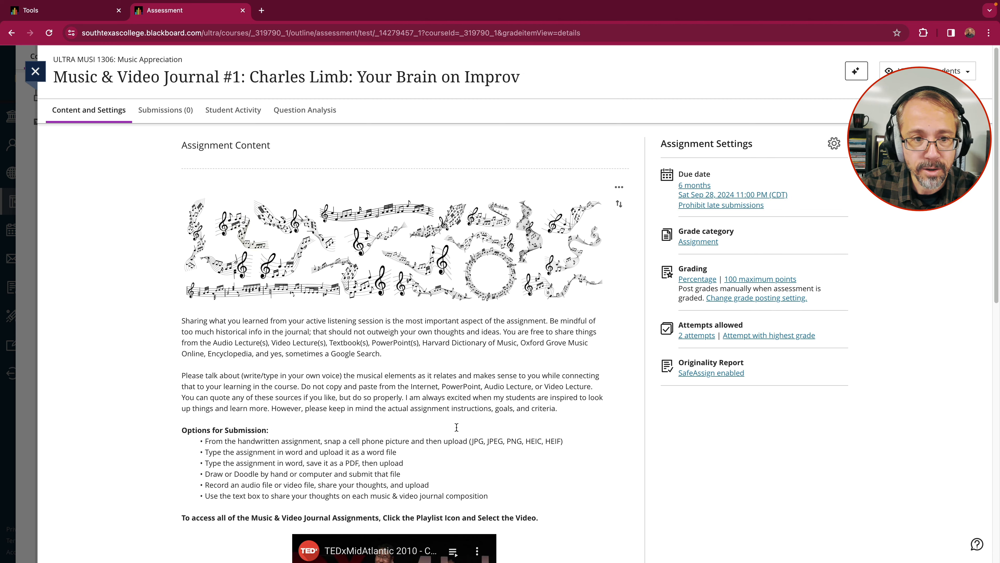
# Step: Return to the course content and open the Module Overview, Course Learning Outcomes, To Do List and Deadlines document in Module 1
pyautogui.scroll(-8, 457, 427)
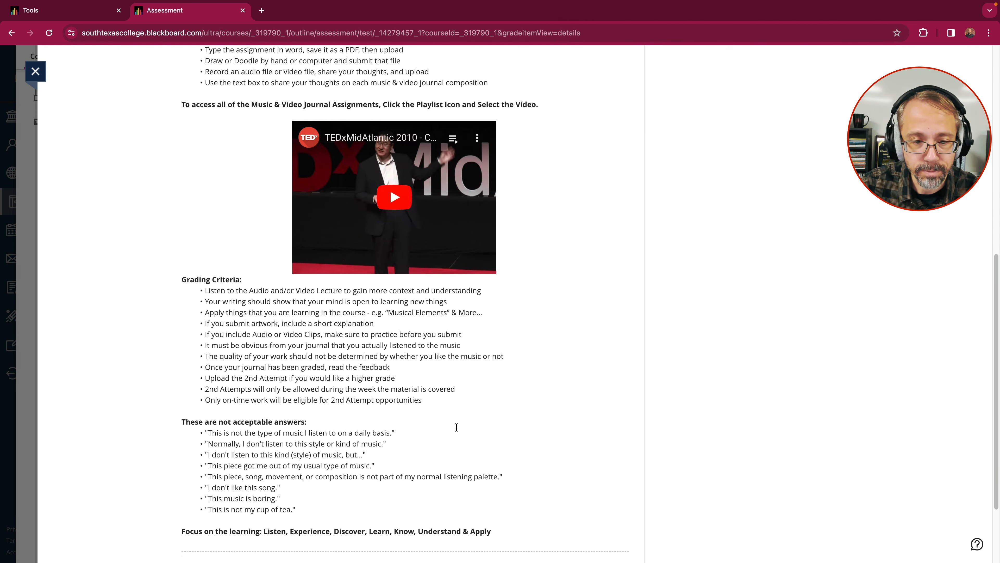
pyautogui.scroll(10, 456, 427)
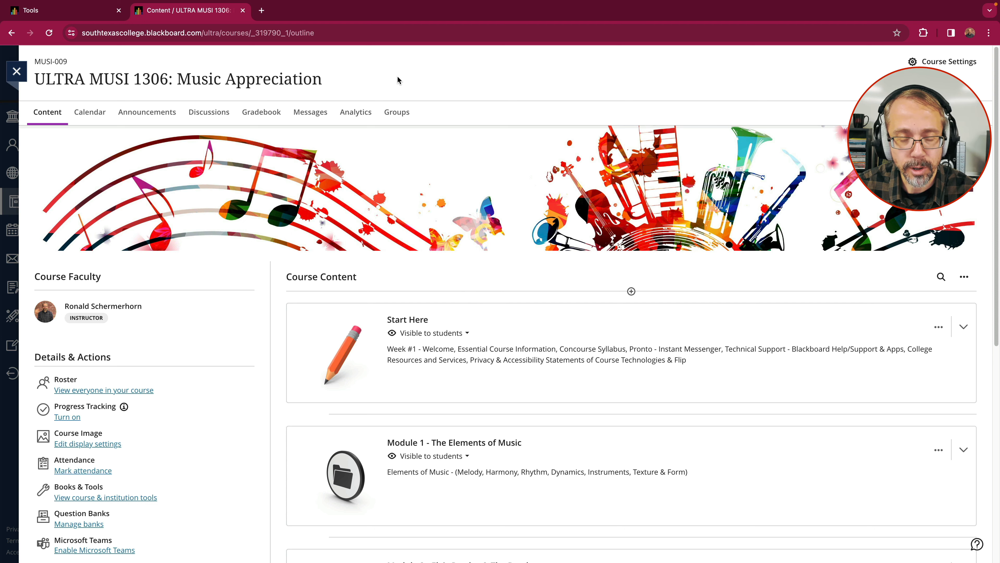
pyautogui.scroll(-5, 496, 142)
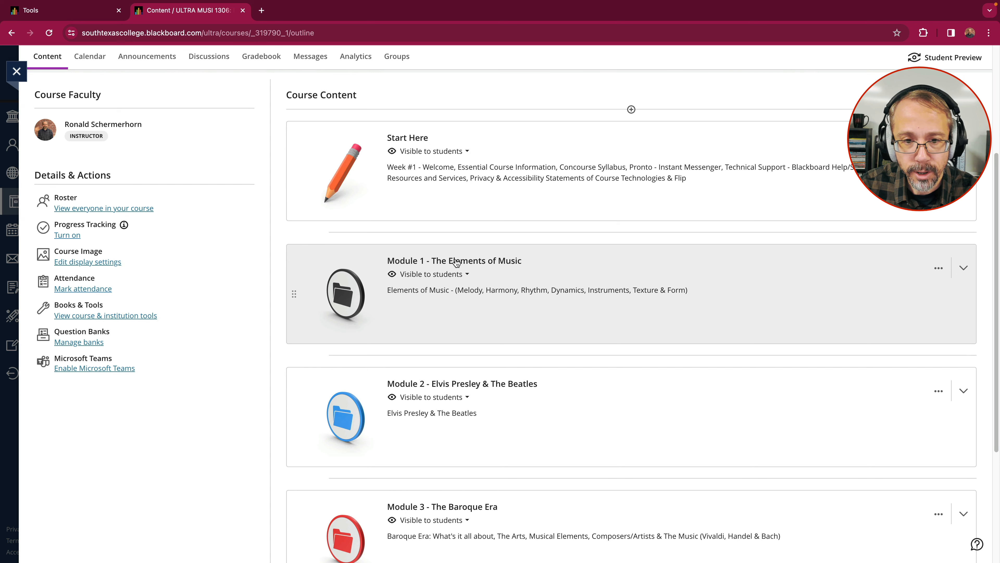
pyautogui.click(456, 263)
pyautogui.scroll(-3, 472, 268)
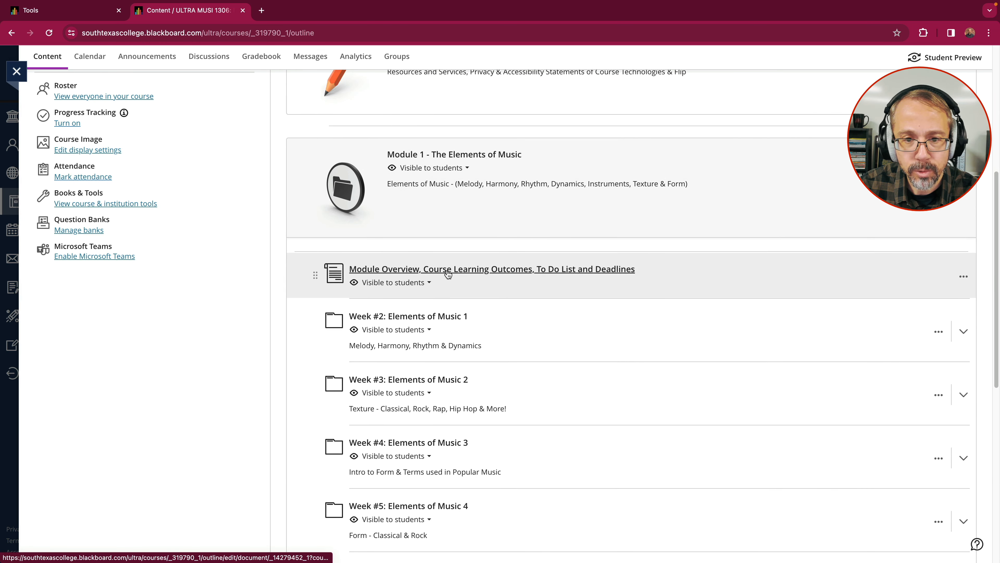
pyautogui.click(448, 271)
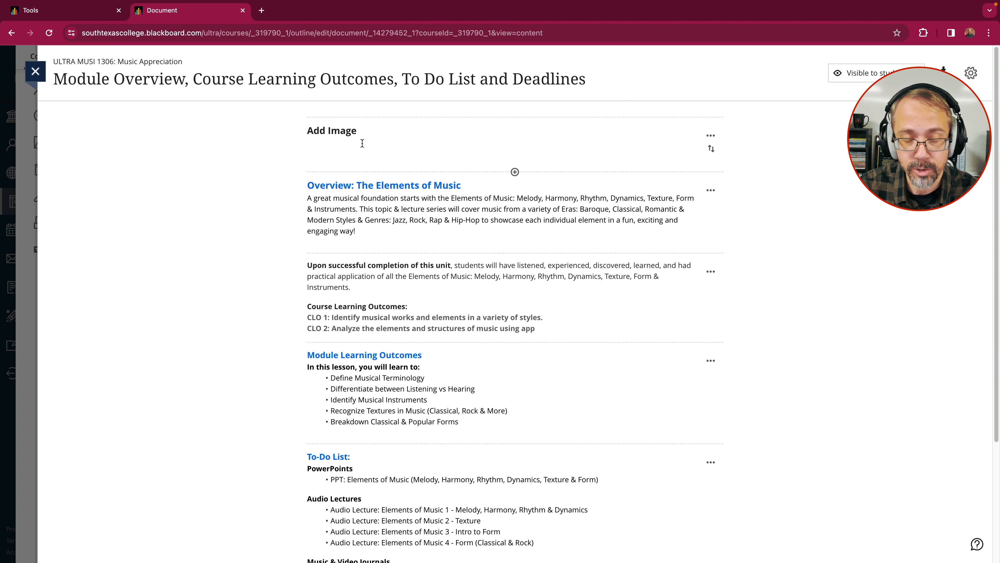
# Step: Open the "Add Image" block above the overview for editing and delete its placeholder text
pyautogui.click(710, 135)
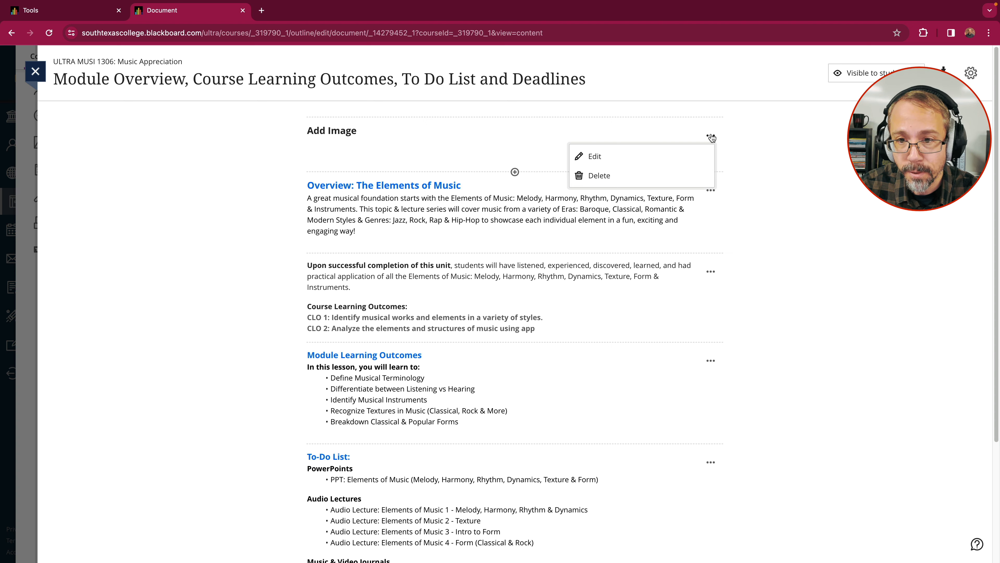
pyautogui.click(598, 154)
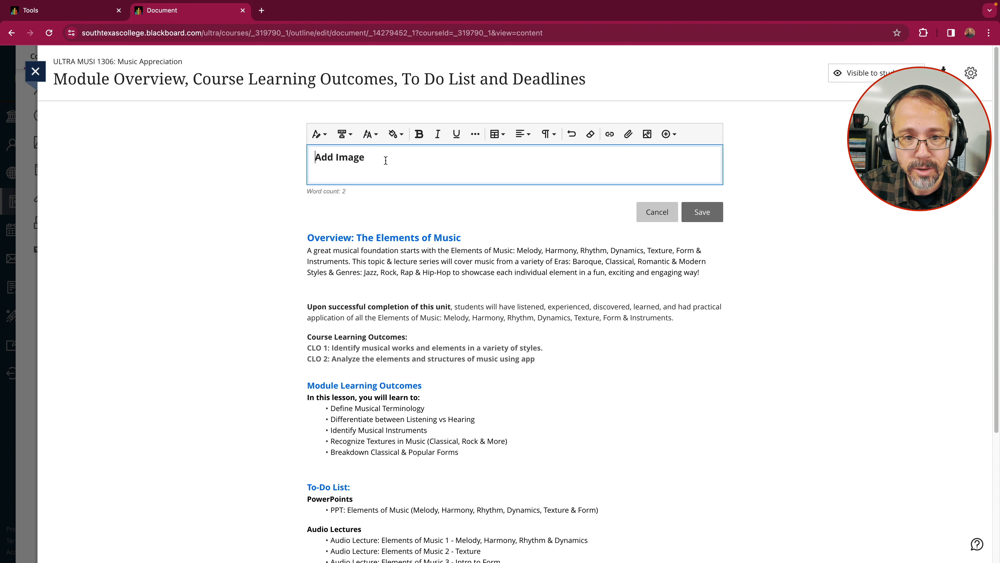
pyautogui.press('BackSpace')
pyautogui.press('BackSpace')
pyautogui.press('BackSpace')
pyautogui.press('BackSpace')
pyautogui.press('BackSpace')
pyautogui.press('BackSpace')
pyautogui.press('BackSpace')
pyautogui.press('BackSpace')
pyautogui.press('BackSpace')
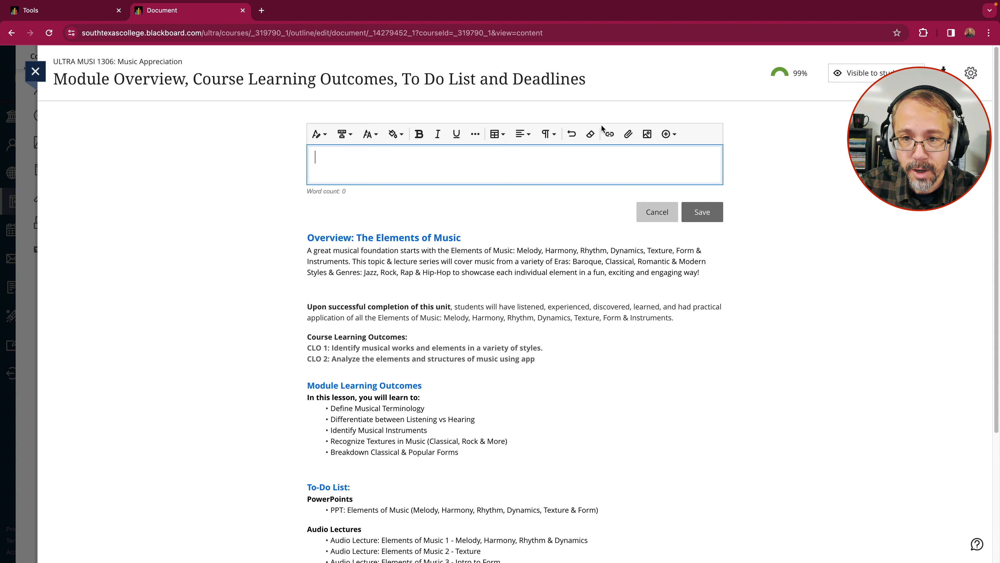
# Step: Choose 07-Full-Music-Splash-BLW.jpg from the Content Collection's !-Course-Images-Attachments folder for the empty block
pyautogui.click(666, 134)
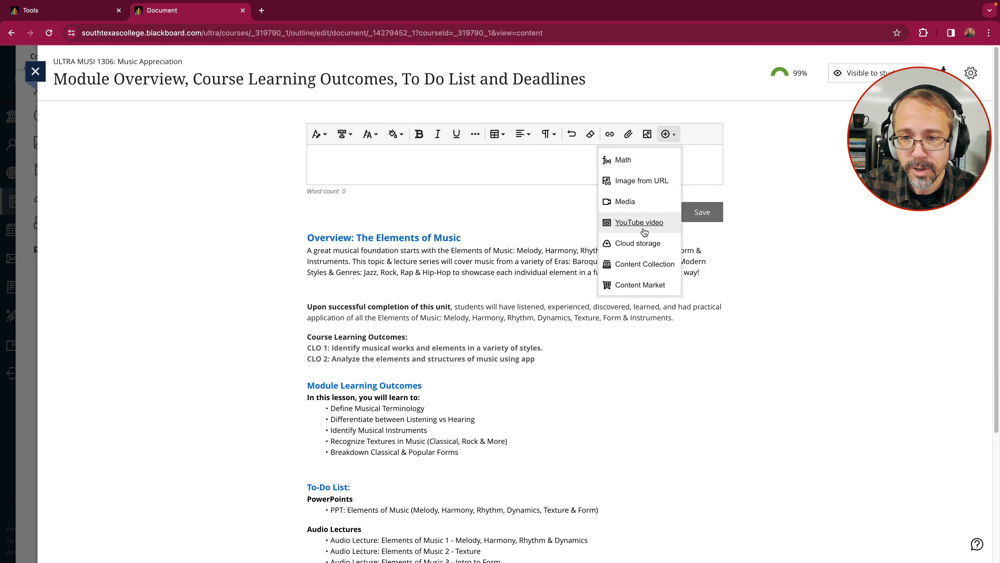
pyautogui.click(641, 266)
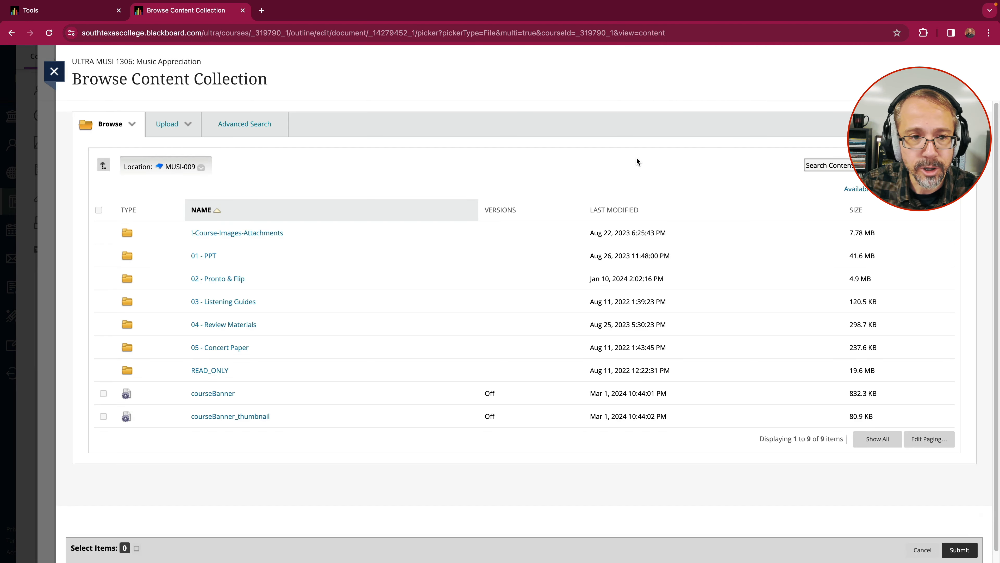
pyautogui.click(248, 233)
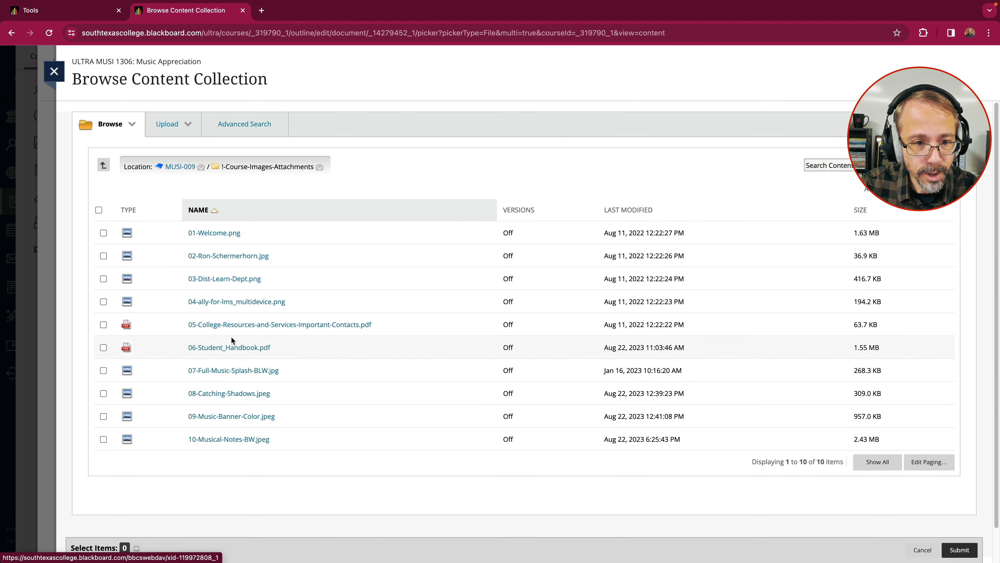
pyautogui.click(104, 371)
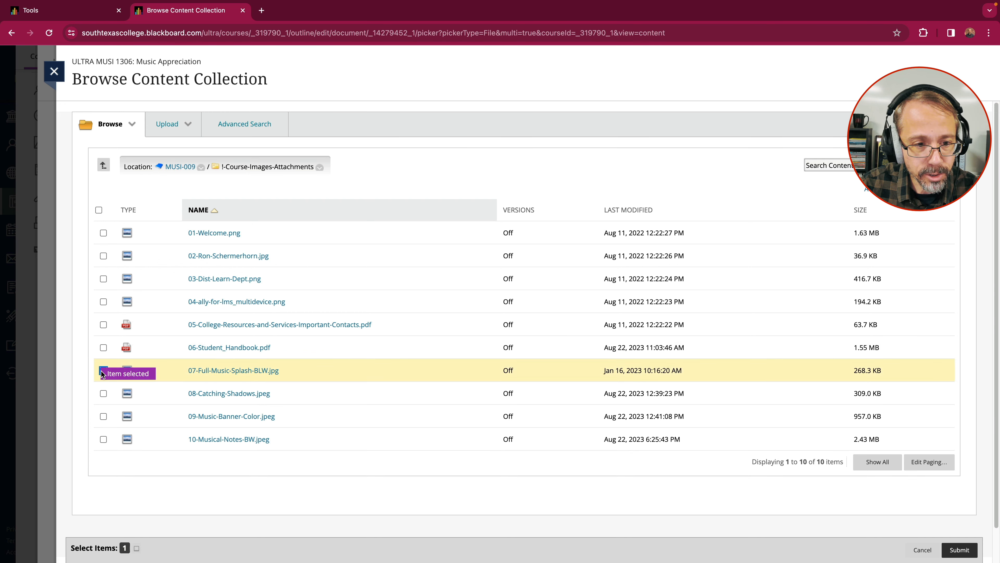
pyautogui.click(957, 551)
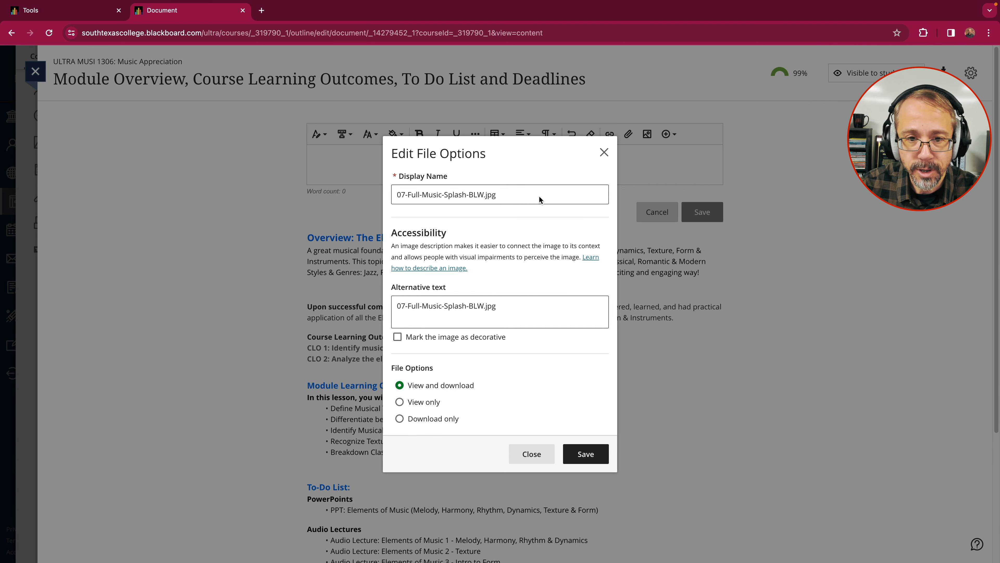
# Step: Change the selected image's display name to "Full Music Splash"
pyautogui.moveTo(505, 194); pyautogui.dragTo(379, 197)
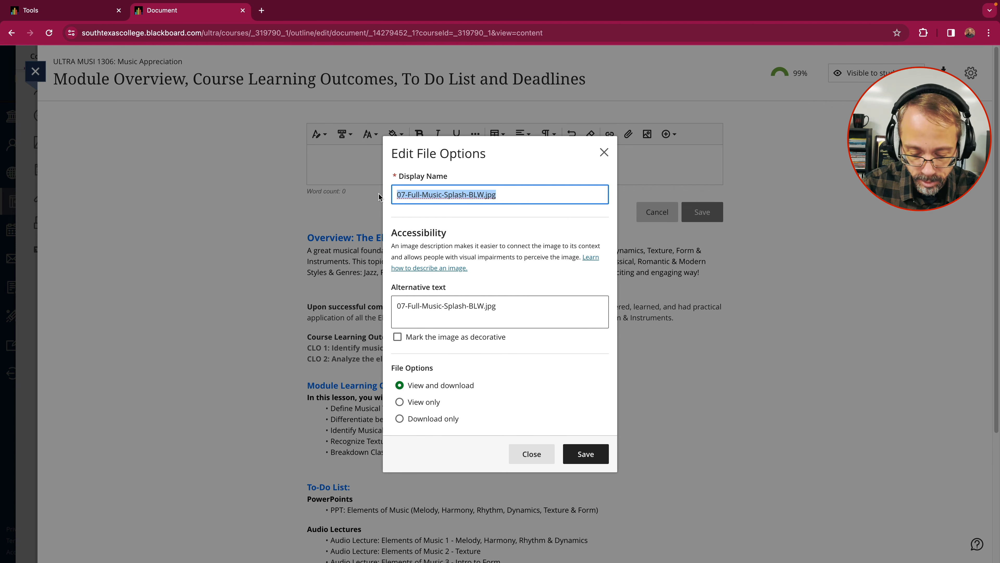
pyautogui.press('BackSpace')
pyautogui.write('Full M')
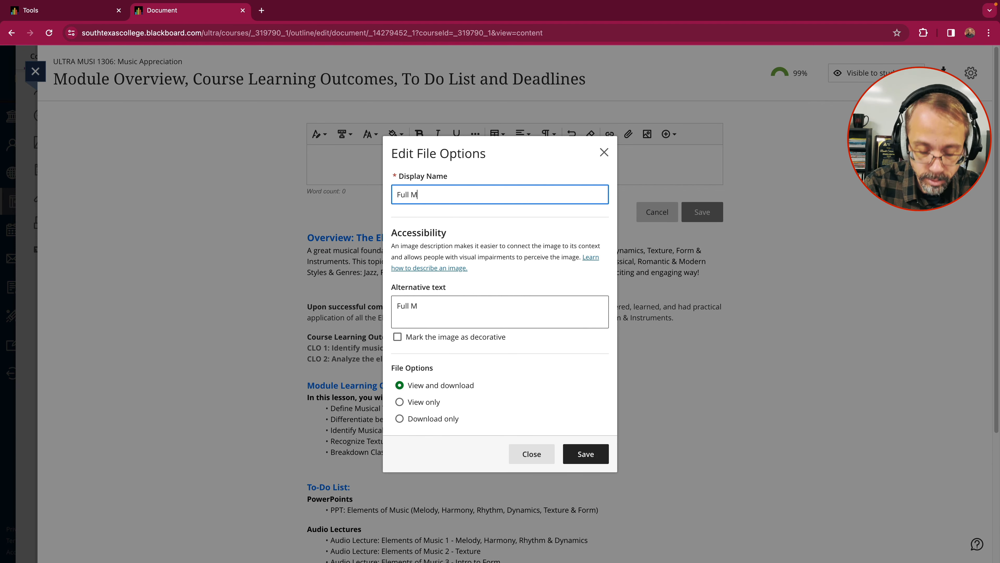
pyautogui.write('usic Splash')
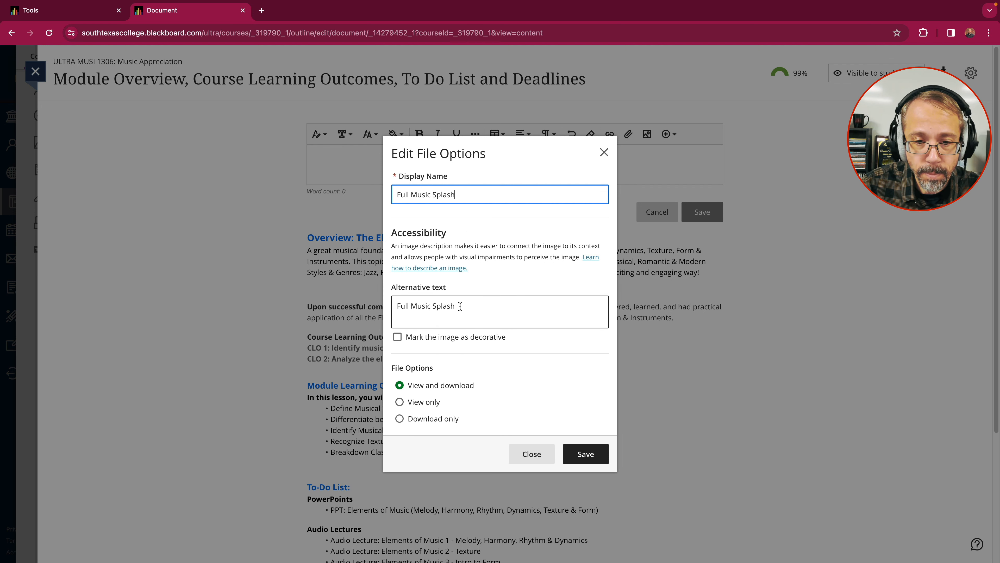
# Step: Clear the image's alternative text, mark it as decorative with view-only access, and insert it into the block
pyautogui.moveTo(459, 306); pyautogui.dragTo(396, 307)
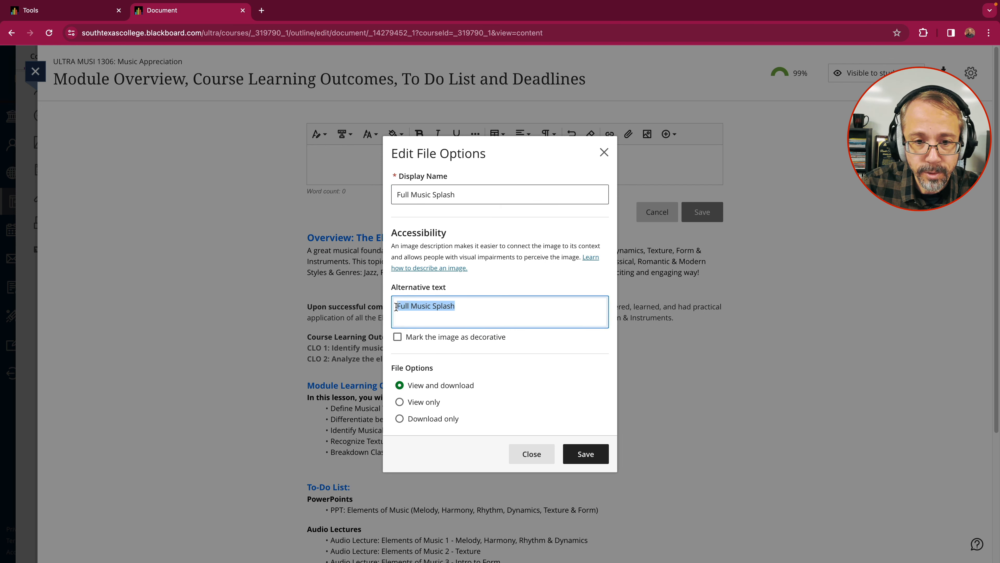
pyautogui.press('BackSpace')
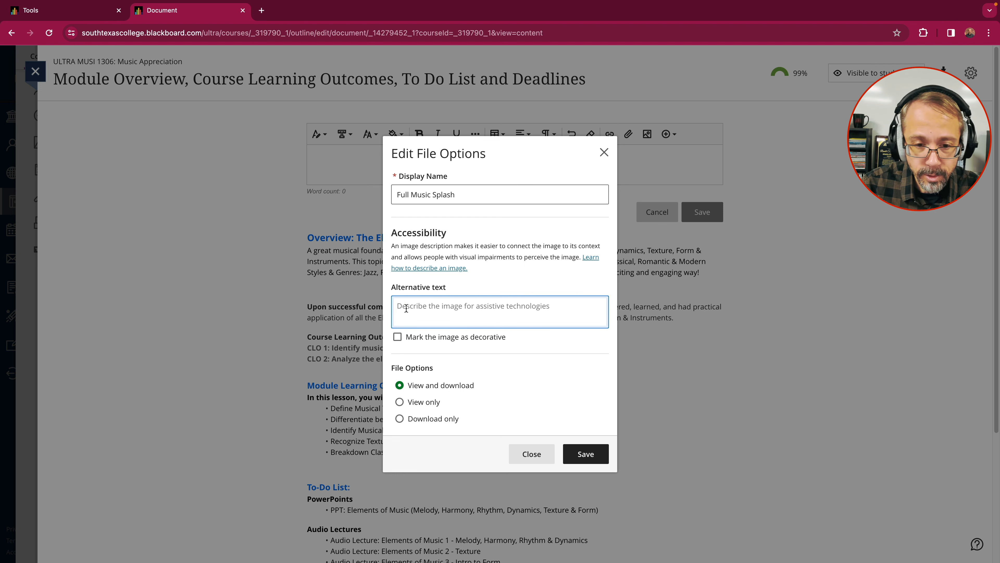
pyautogui.click(397, 336)
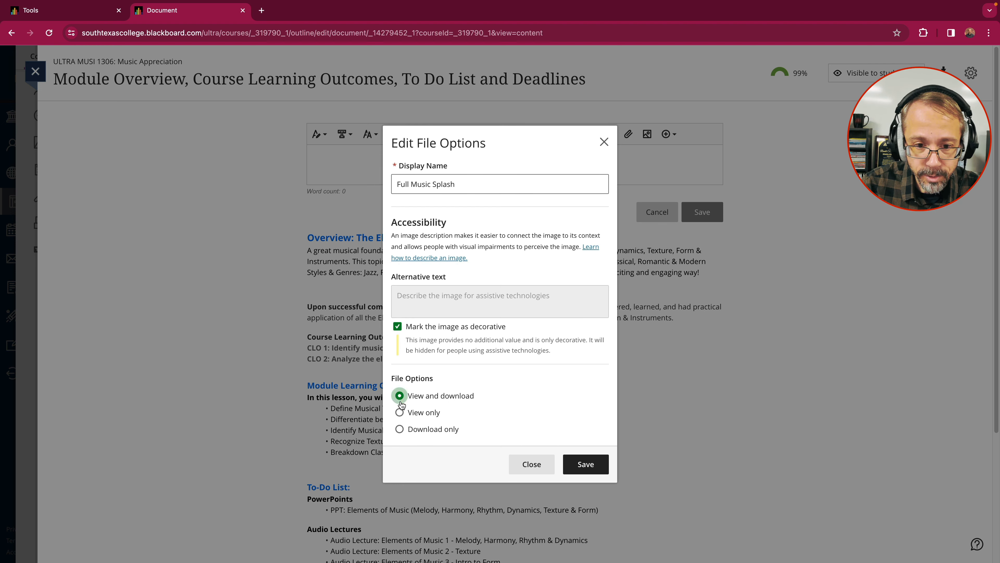
pyautogui.click(400, 412)
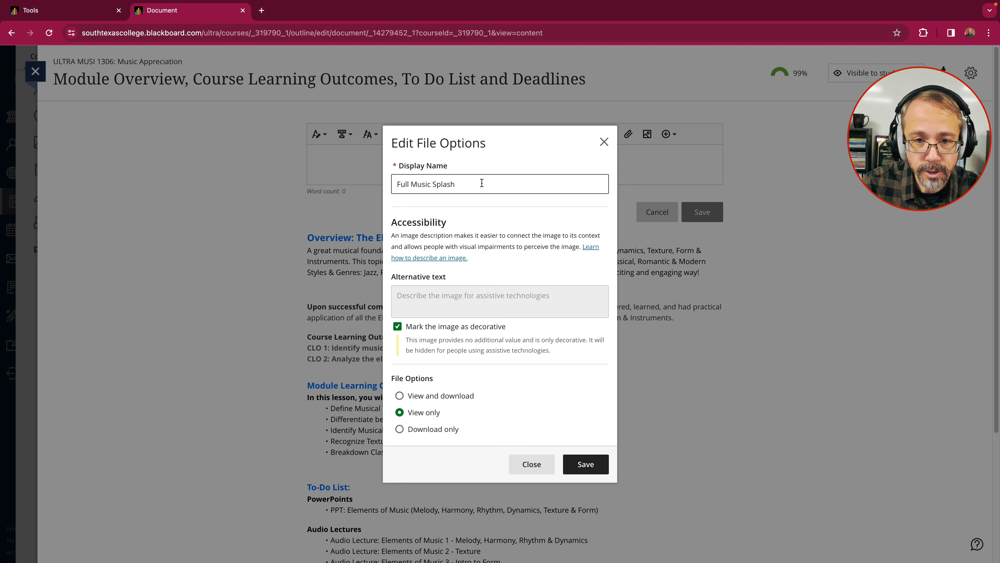
pyautogui.click(587, 464)
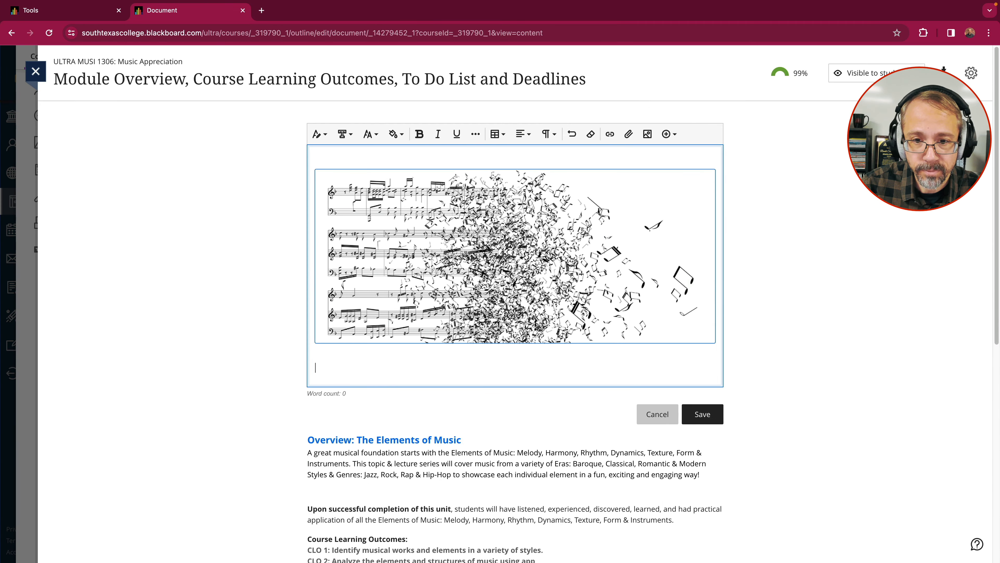
# Step: Check the inserted image's file options for its name, alternative text and decorative setting
pyautogui.click(566, 278)
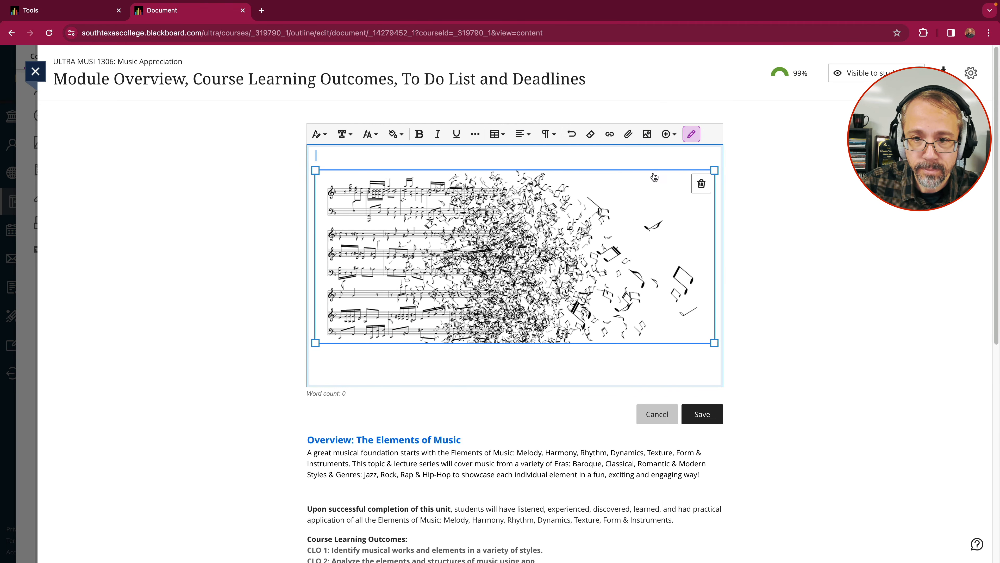
pyautogui.click(692, 135)
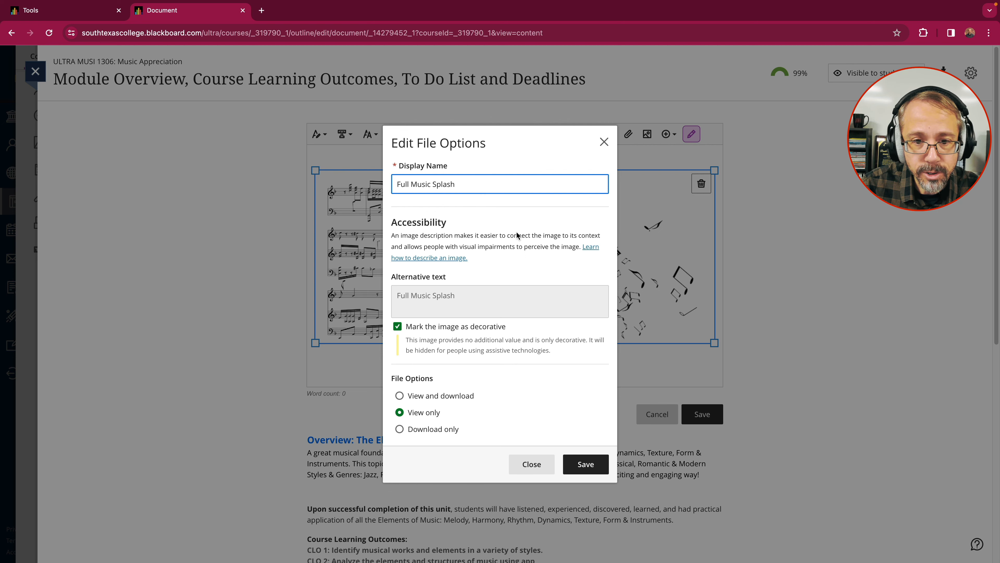
pyautogui.click(578, 463)
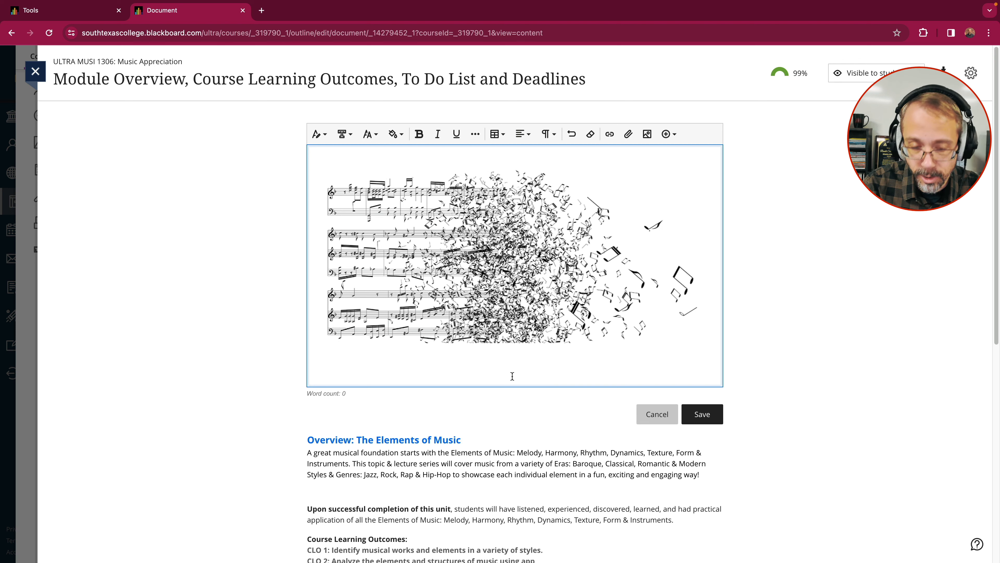
# Step: Remove the extra blank line below the image and save the block
pyautogui.press('BackSpace')
pyautogui.press('Up')
pyautogui.press('Up')
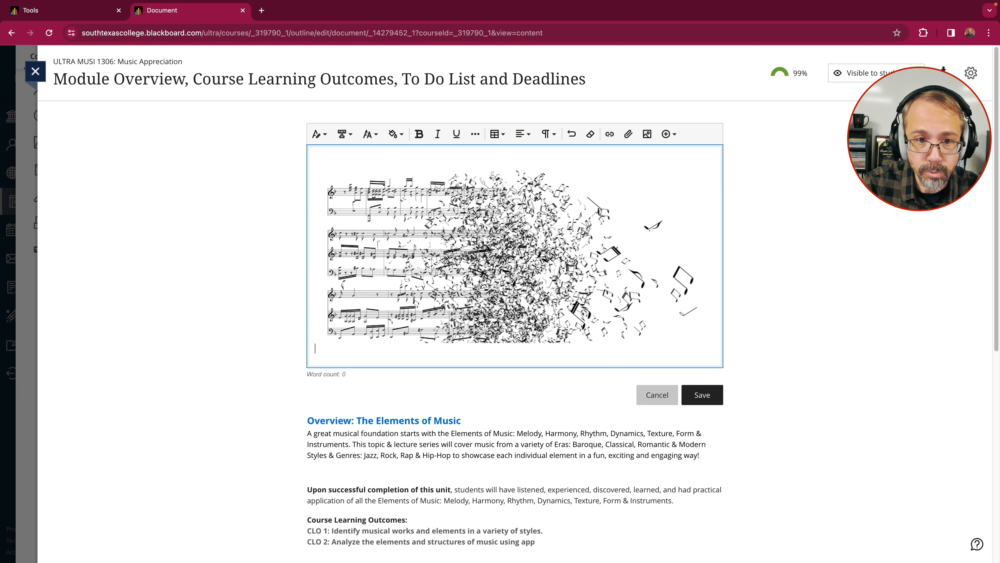
pyautogui.click(703, 394)
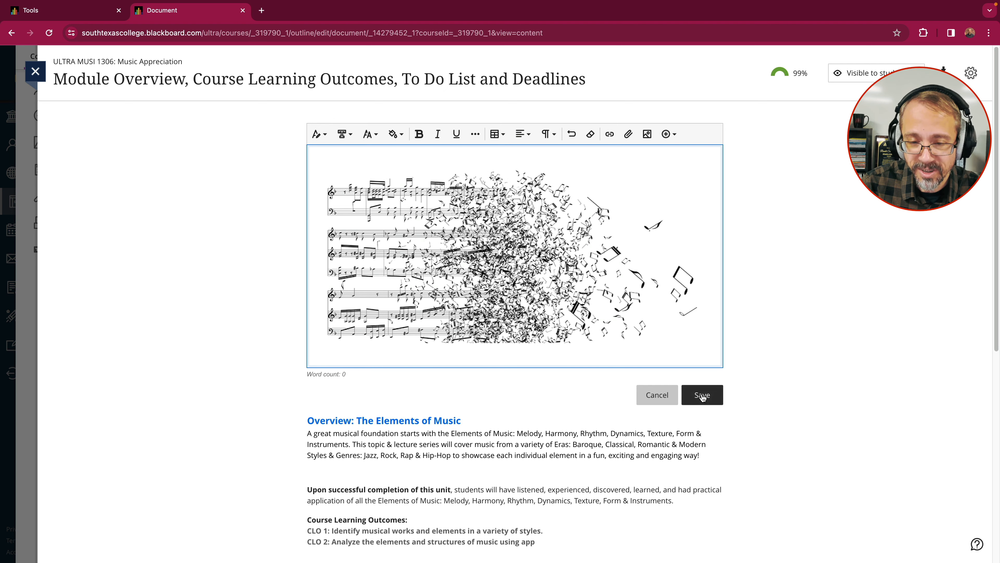
# Step: Reopen the image block for editing and delete the inserted music splash image
pyautogui.moveTo(534, 223)
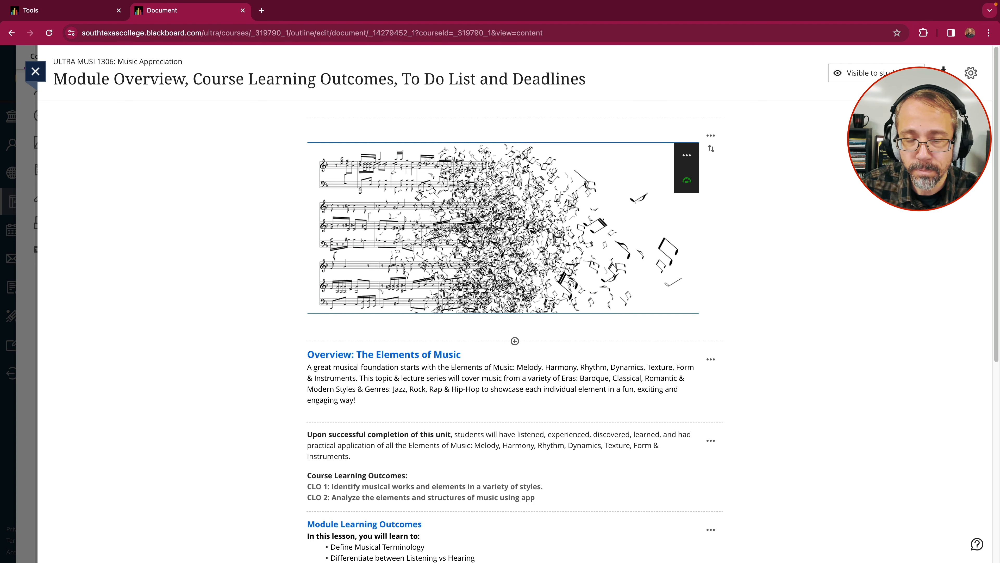
pyautogui.click(711, 135)
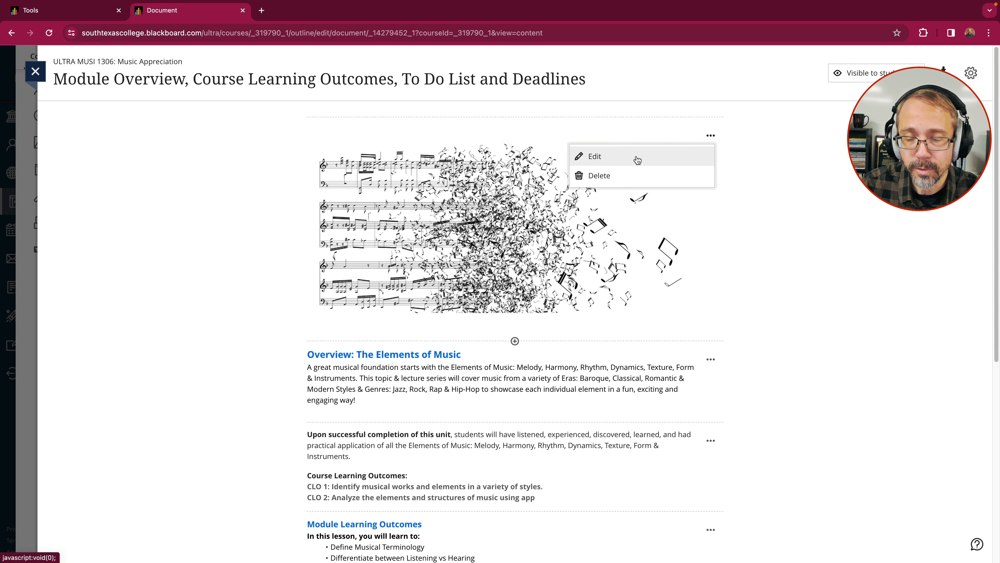
pyautogui.click(629, 163)
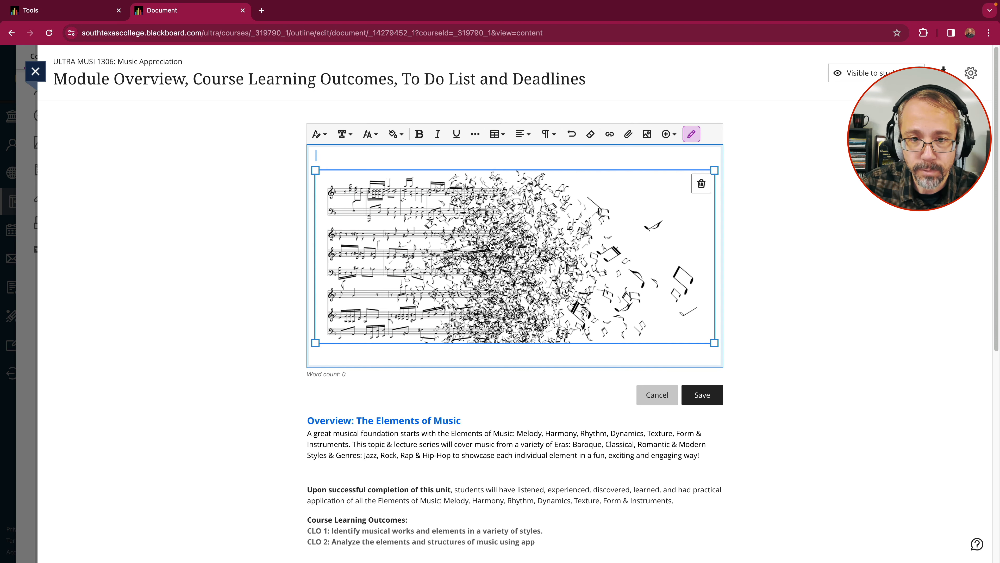
pyautogui.press('Delete')
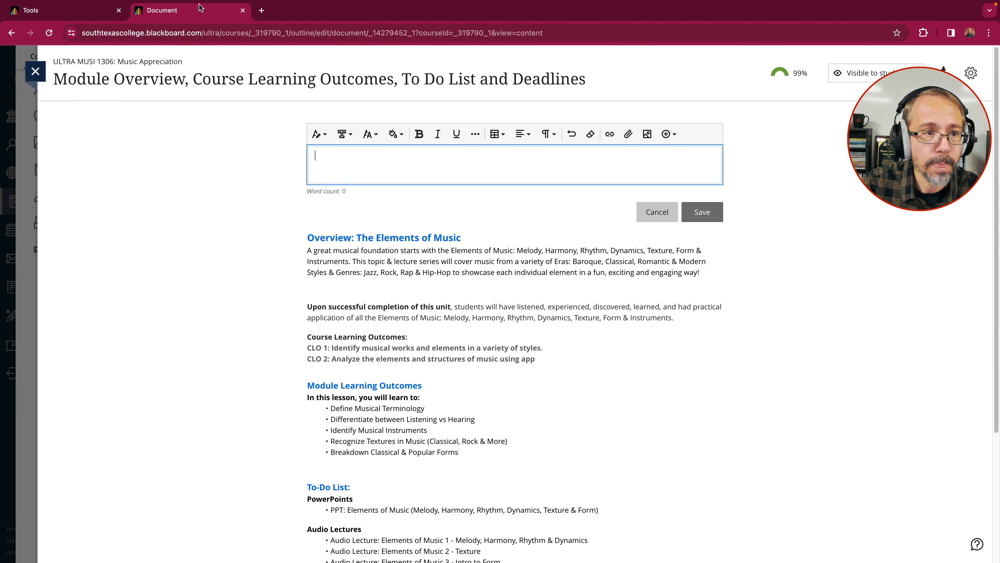
# Step: Copy the permanent URL of 07-Full-Music-Splash-BLW.jpg from the !-Course-Images-Attachments folder in the Content Collection
pyautogui.click(76, 14)
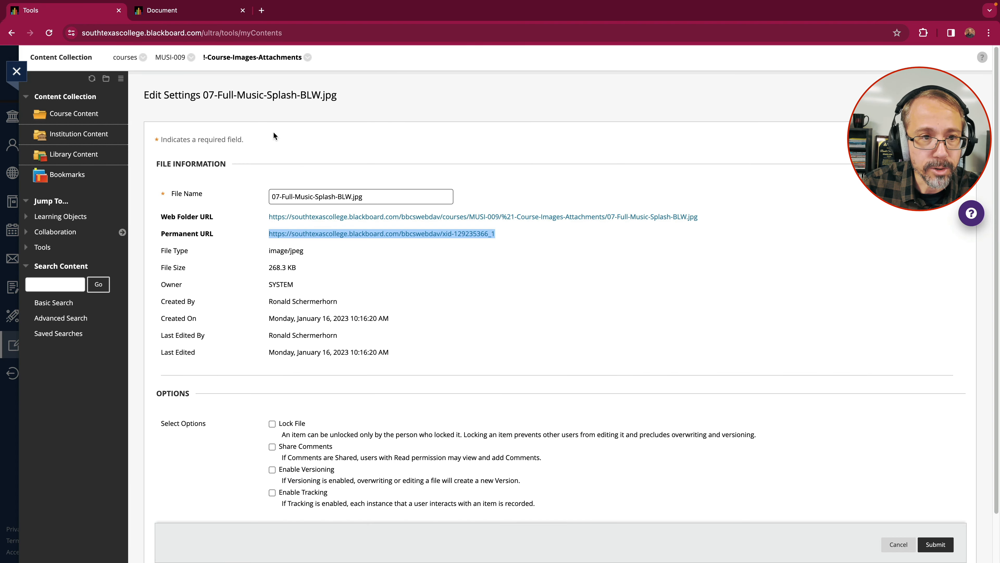
pyautogui.click(160, 61)
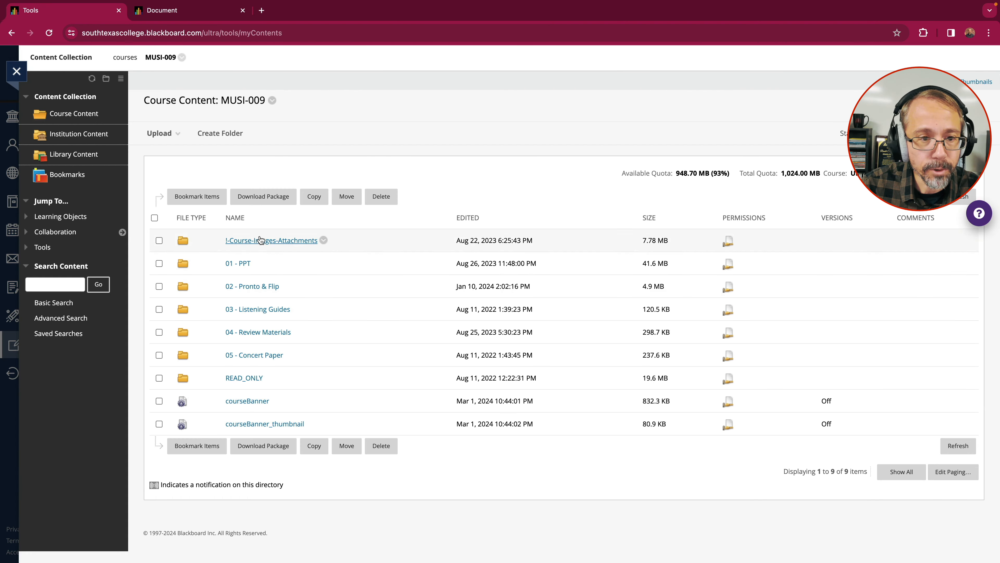
pyautogui.click(273, 243)
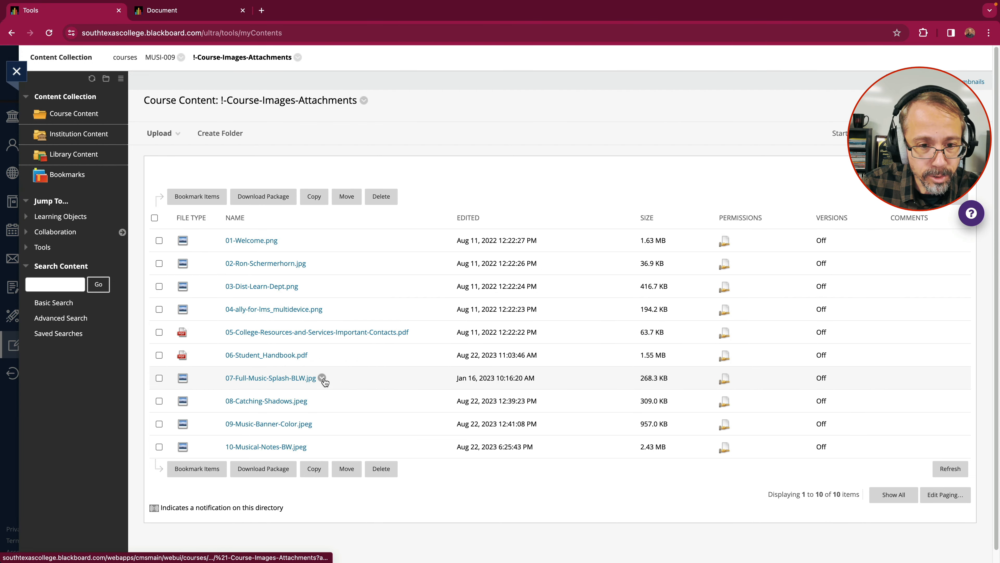
pyautogui.click(323, 378)
pyautogui.click(347, 187)
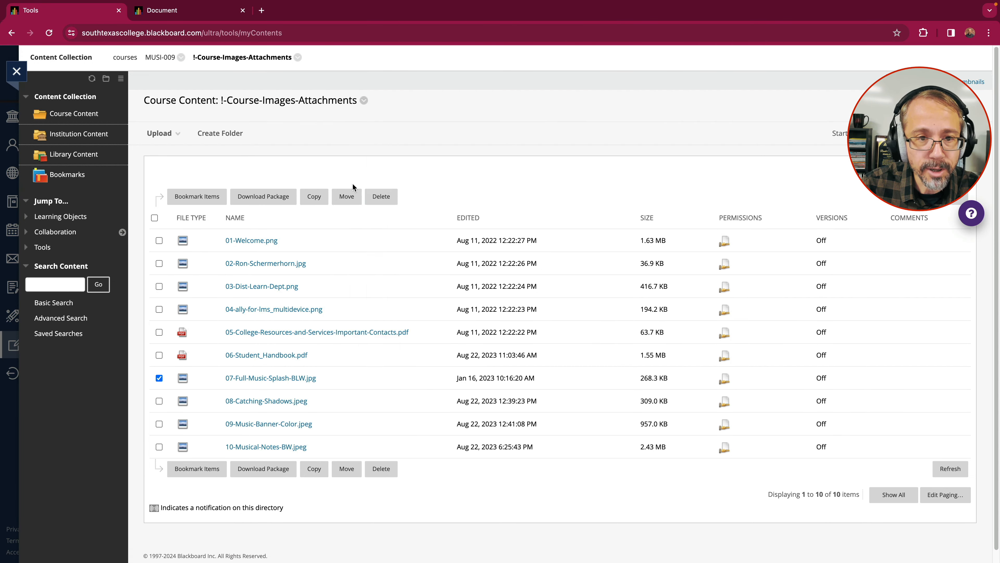
pyautogui.moveTo(502, 233); pyautogui.dragTo(284, 242)
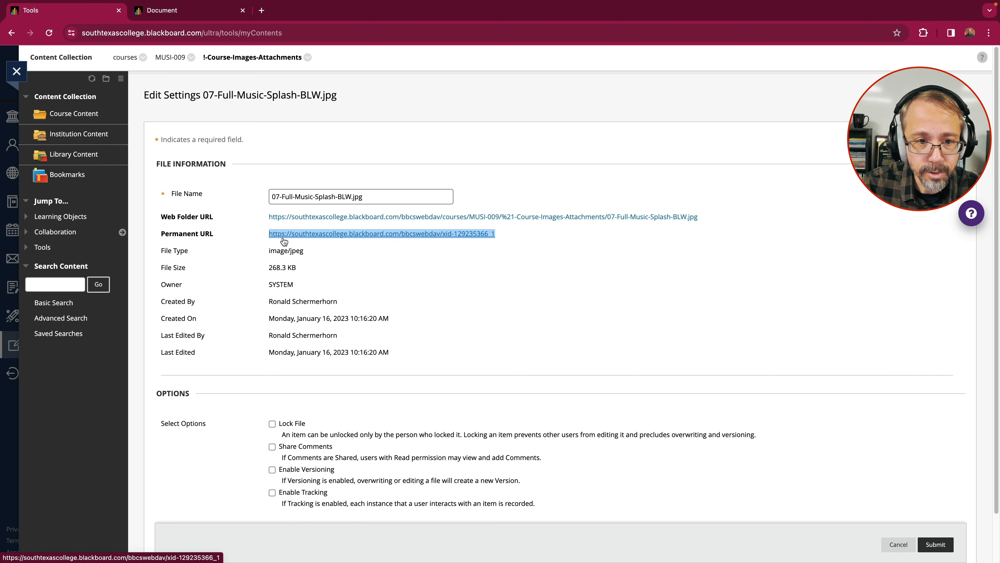
pyautogui.rightClick(468, 239)
pyautogui.click(485, 321)
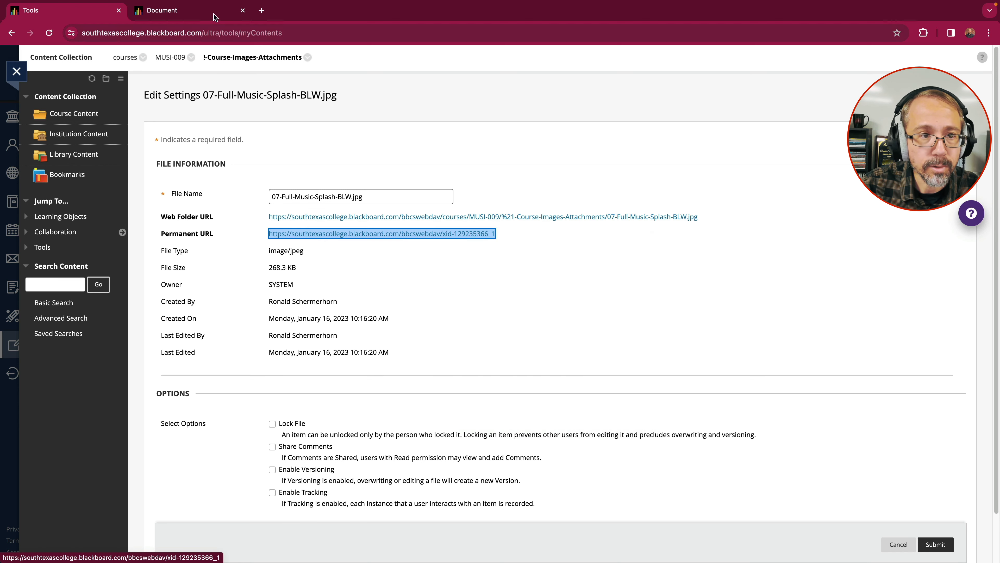
# Step: Insert a web image into the overview document's empty block using the copied URL and alternative text "This is a splash of musical notation."
pyautogui.click(214, 16)
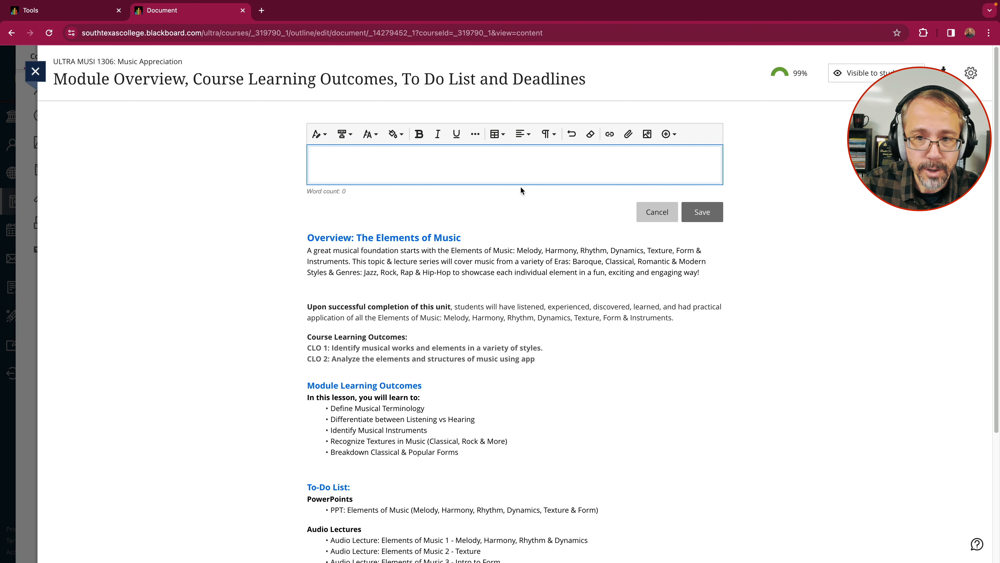
pyautogui.click(665, 135)
pyautogui.click(633, 182)
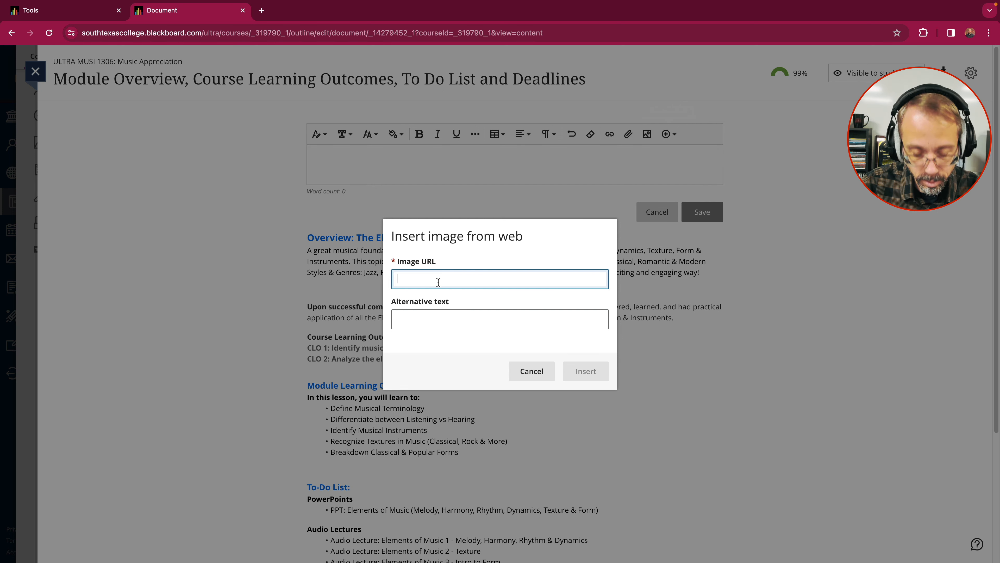
pyautogui.hotkey('ctrl', 'v')
pyautogui.click(453, 322)
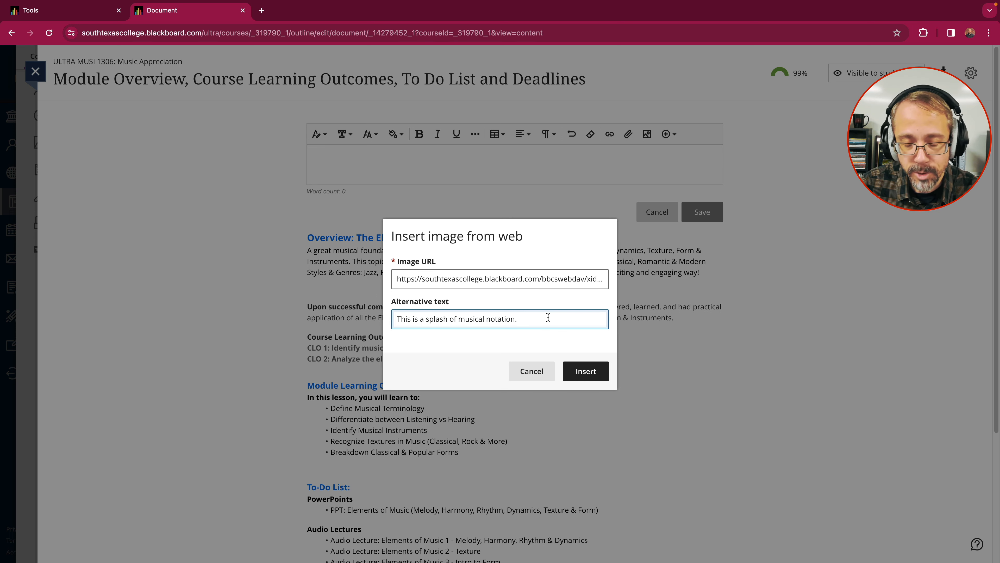
pyautogui.click(585, 372)
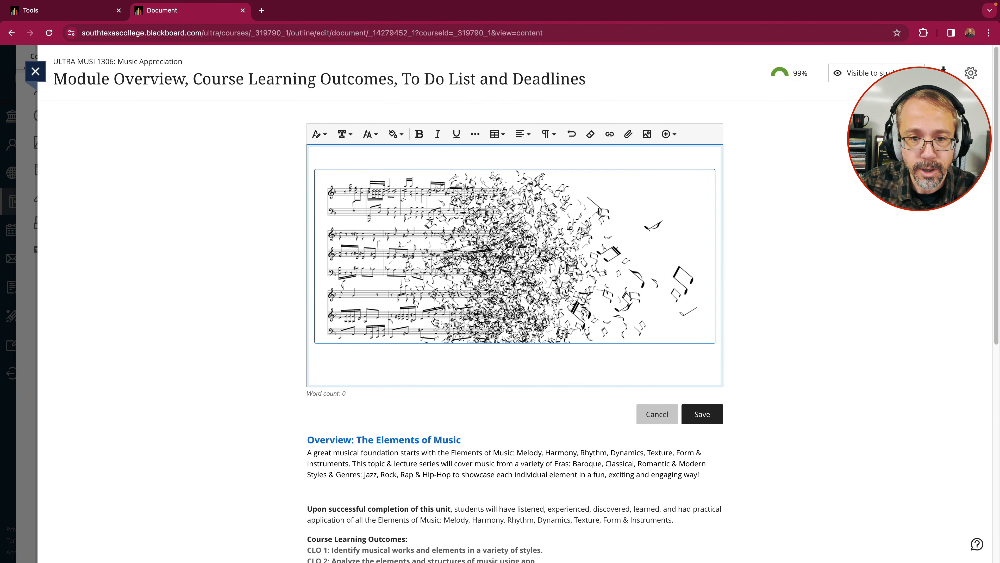
# Step: Remove the surplus blank line around the web image and save the block in the overview document
pyautogui.press('BackSpace')
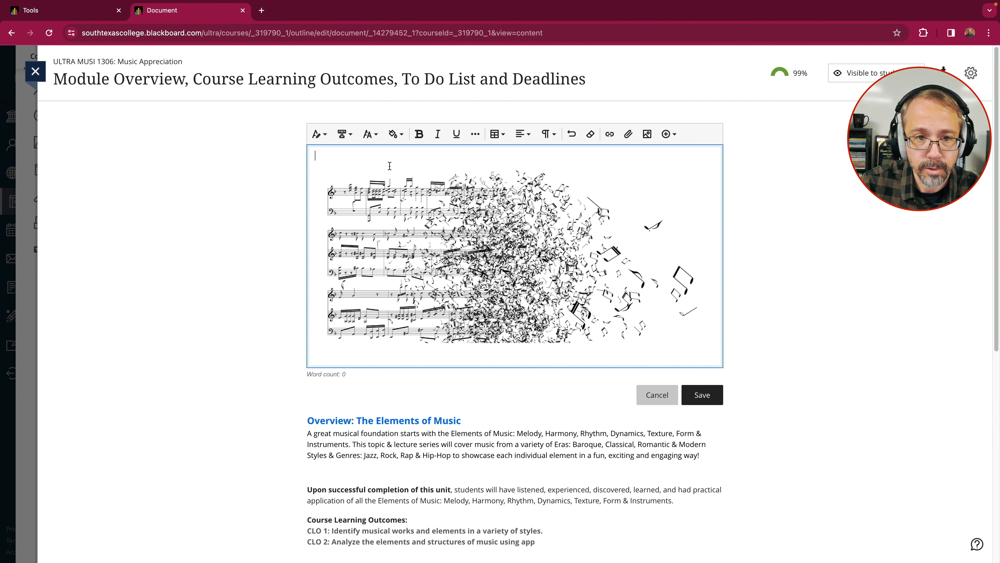
pyautogui.click(703, 395)
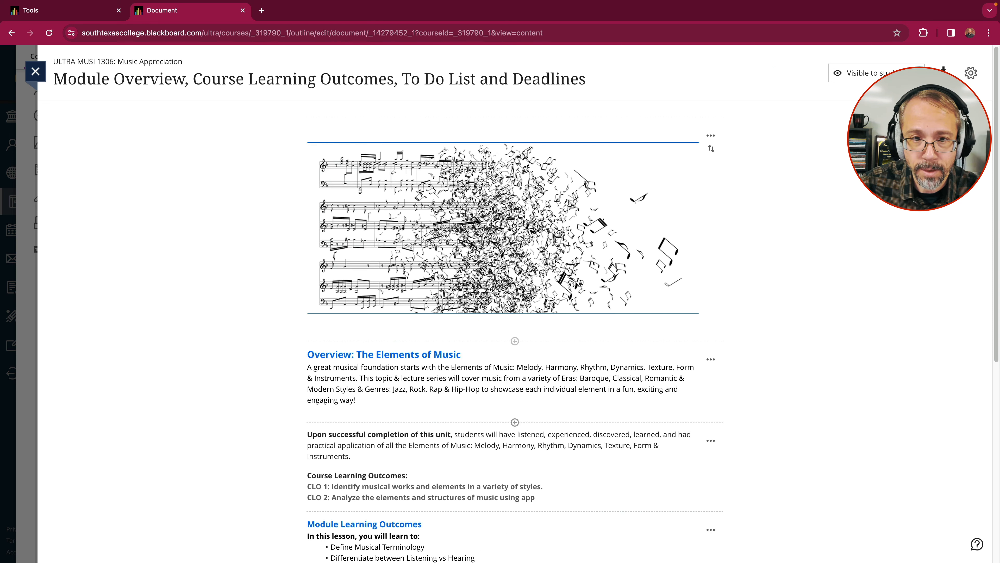
pyautogui.scroll(-8, 577, 276)
pyautogui.scroll(8, 577, 275)
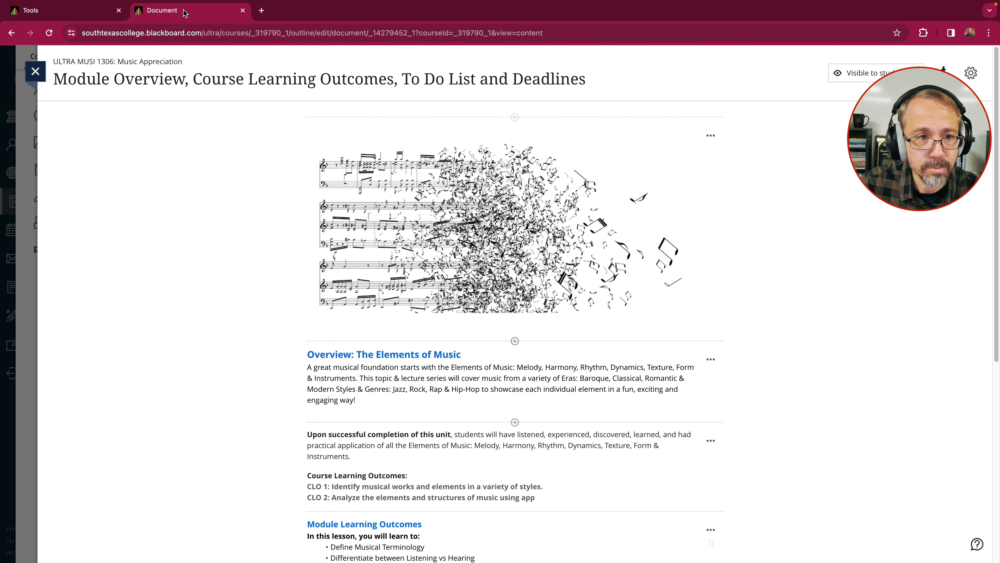
# Step: Close the overview document and collapse the Module 1 - The Elements of Music folder
pyautogui.click(35, 71)
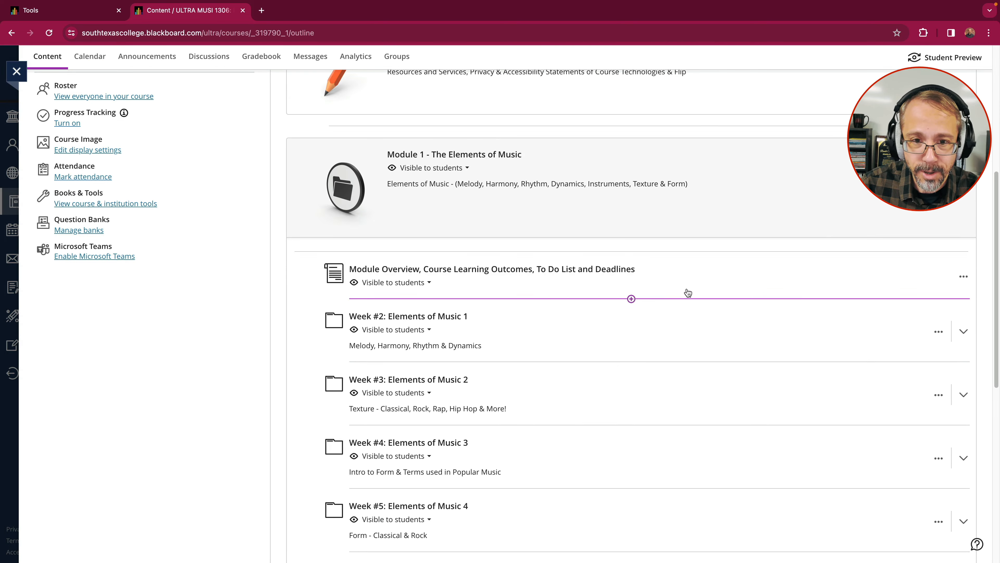
pyautogui.click(635, 161)
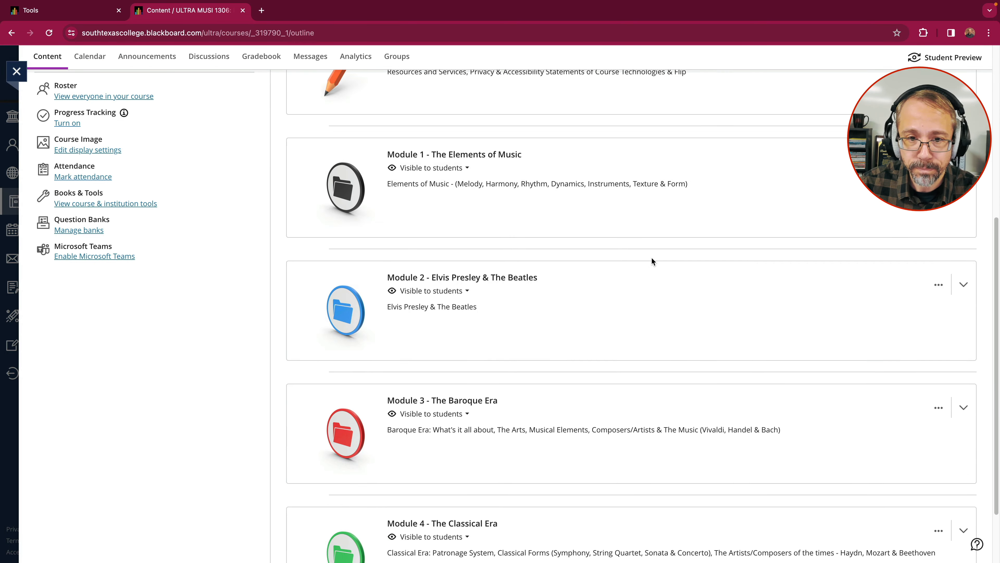
# Step: Look over the course banner and the images on the Start Here and module folders
pyautogui.scroll(8, 651, 262)
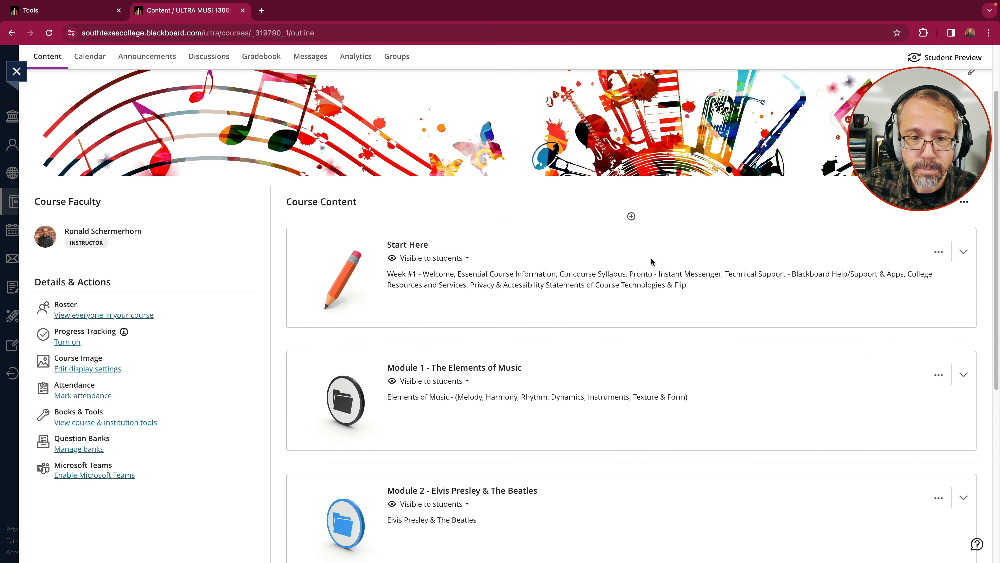
pyautogui.scroll(-5, 651, 261)
pyautogui.scroll(7, 651, 261)
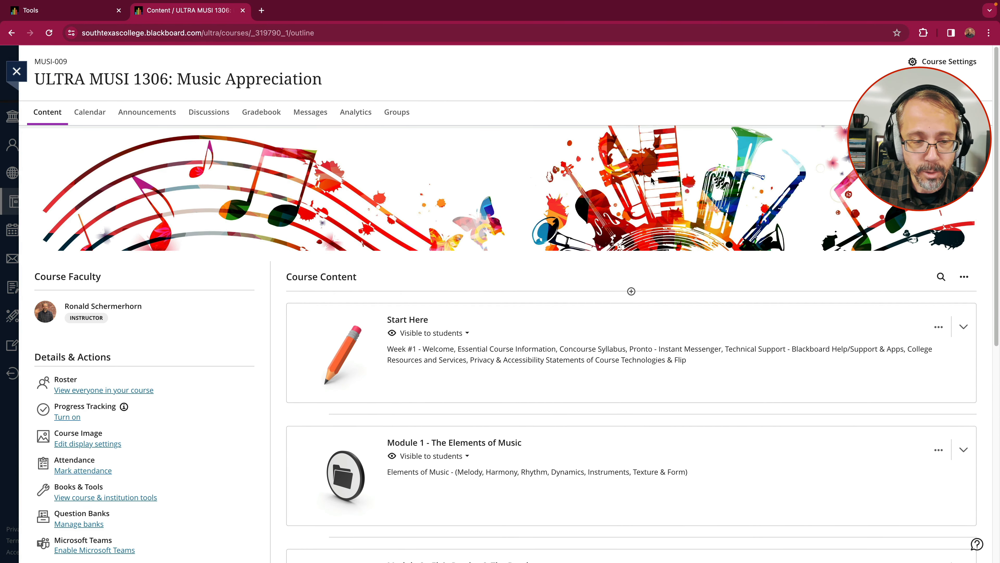
pyautogui.scroll(-4, 450, 216)
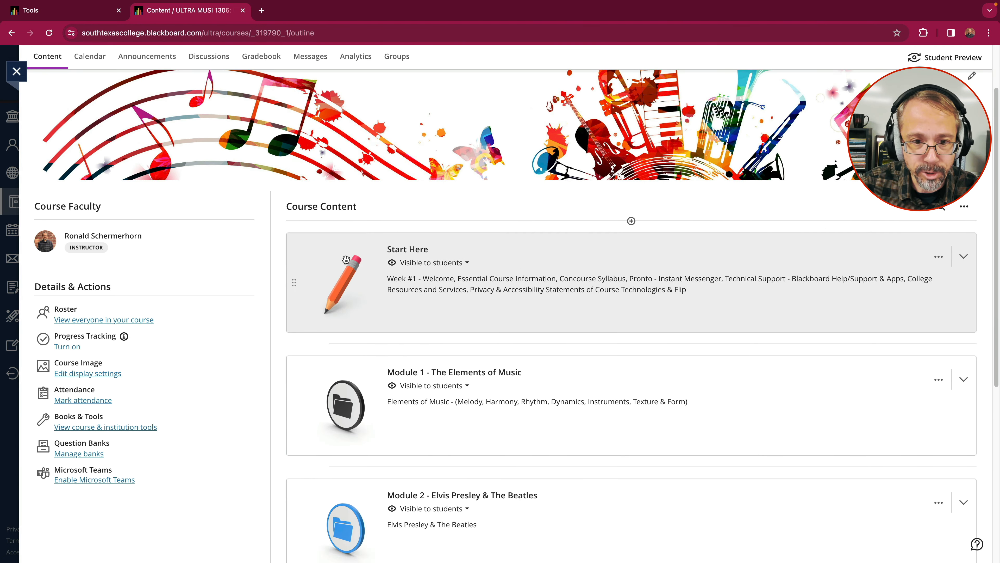
pyautogui.scroll(-5, 343, 223)
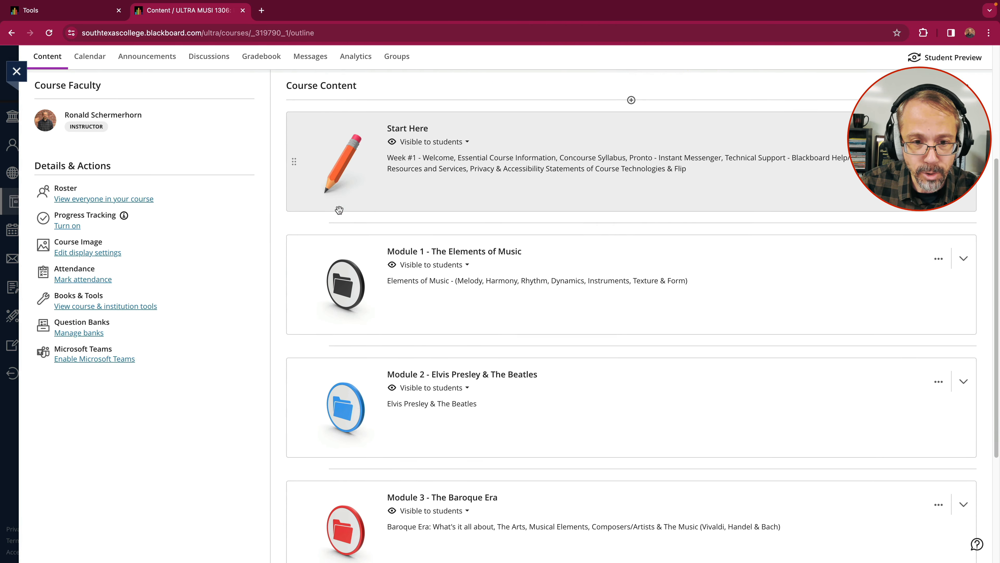
pyautogui.scroll(6, 372, 322)
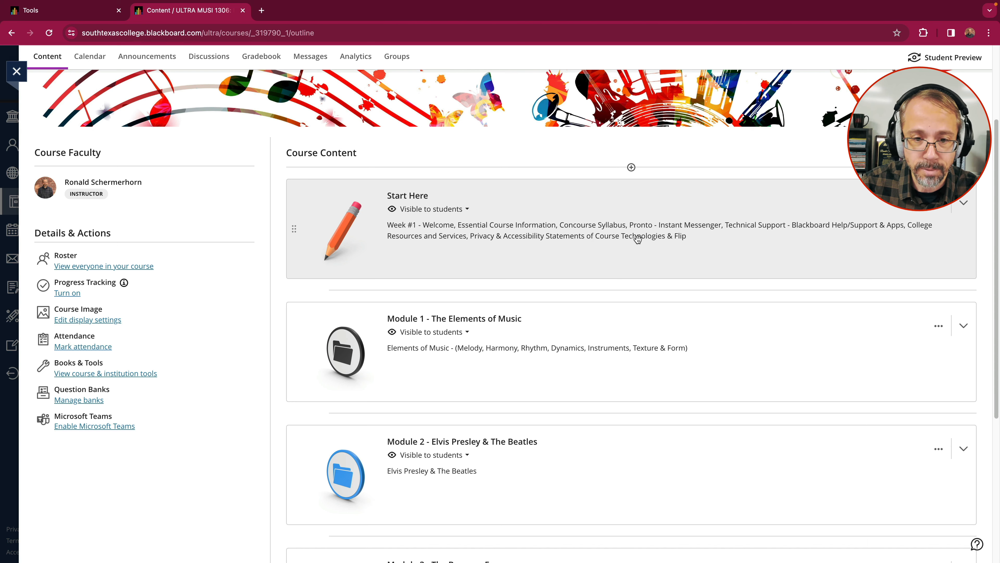
pyautogui.scroll(-1, 591, 291)
pyautogui.scroll(3, 597, 287)
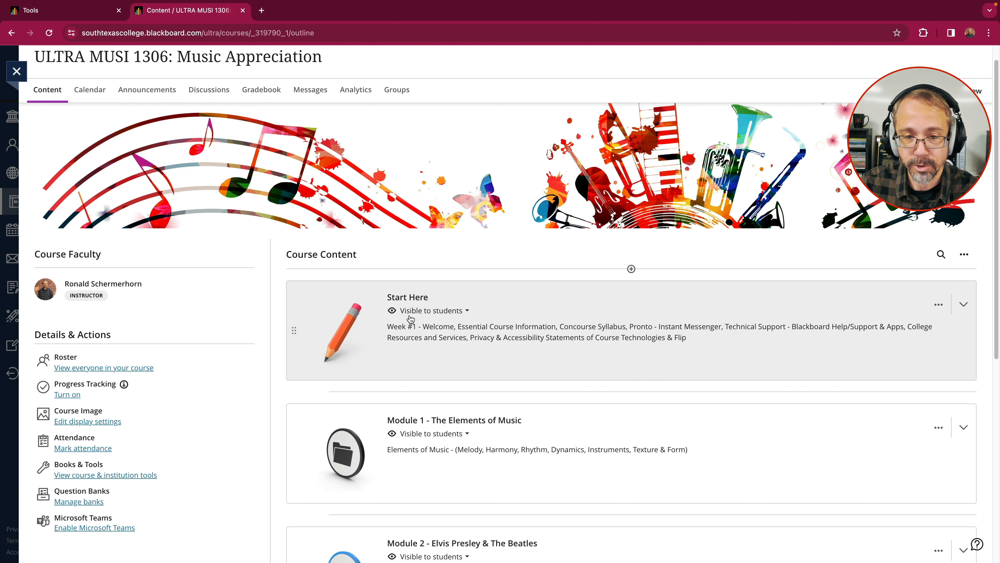
pyautogui.scroll(-1, 469, 346)
pyautogui.scroll(-2, 471, 346)
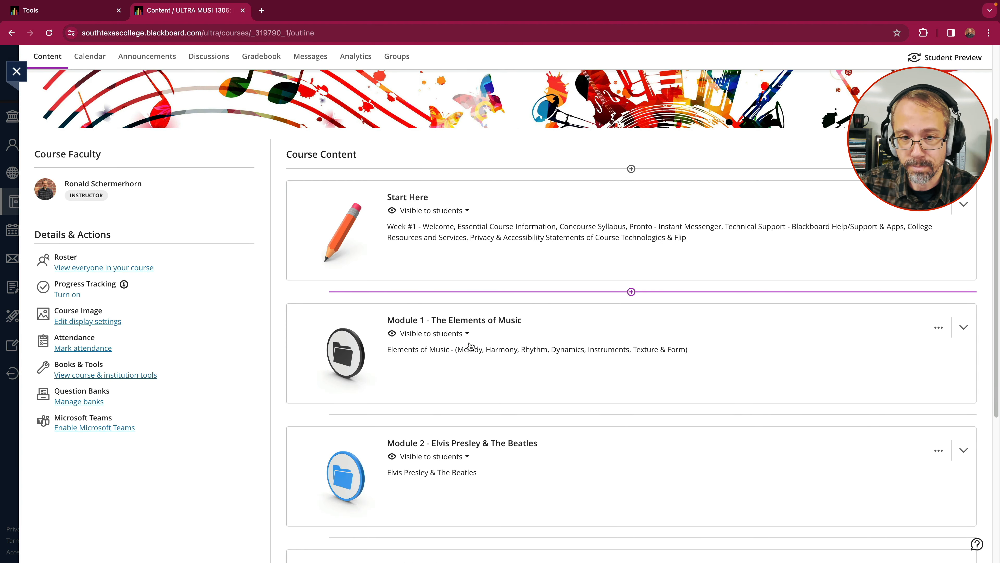
pyautogui.scroll(2, 470, 345)
pyautogui.scroll(1, 470, 342)
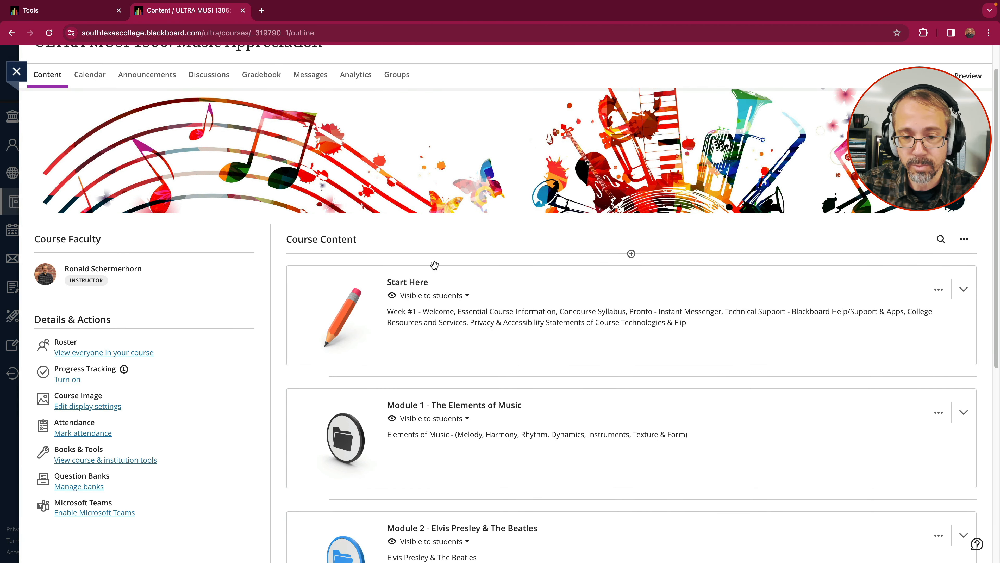
pyautogui.scroll(-1, 470, 301)
pyautogui.scroll(2, 470, 301)
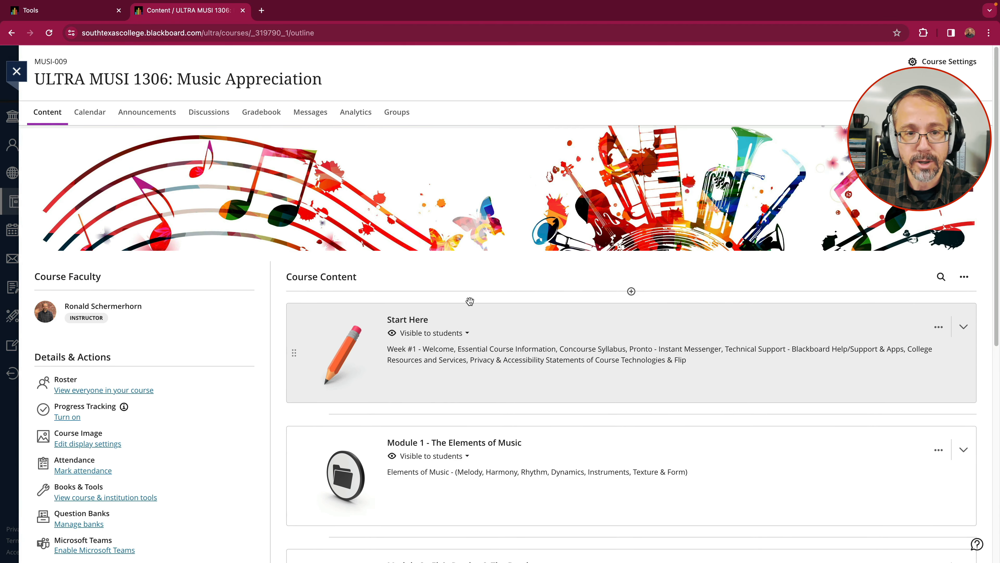